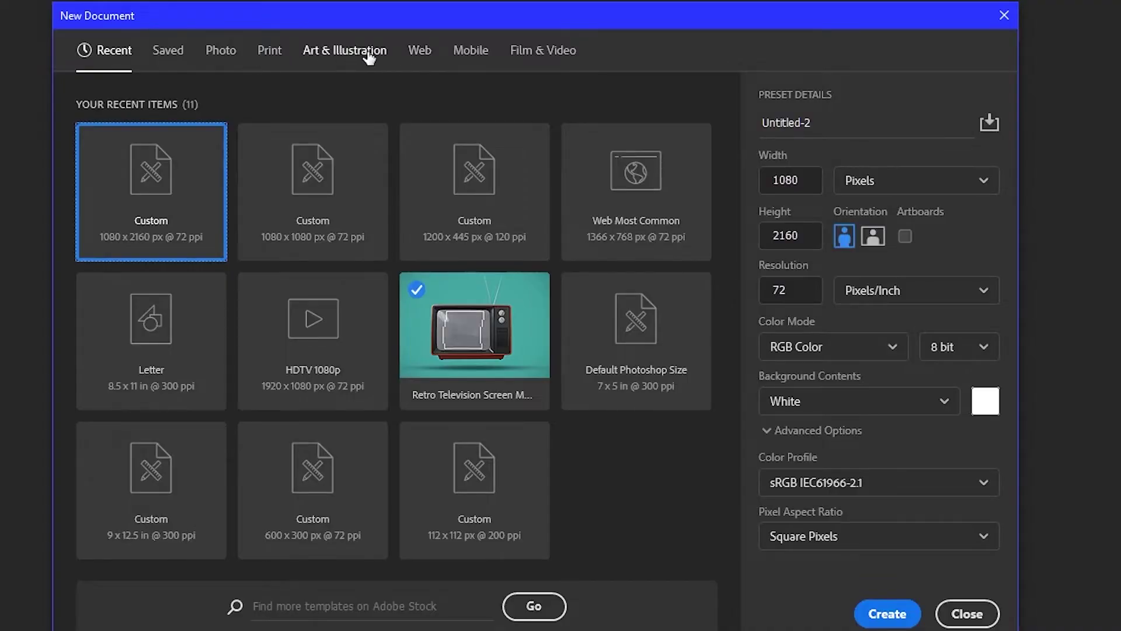
# Base the new document on the Art & Illustration 1000 pixel grid preset, keeping pixels as the unit.
pyautogui.click(423, 53)
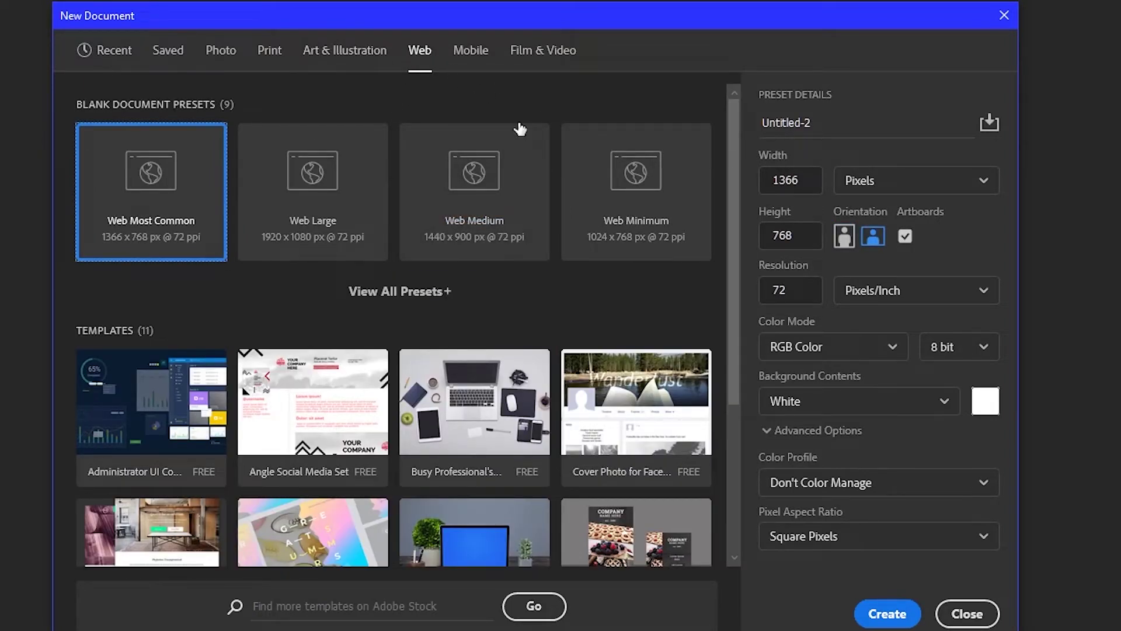
pyautogui.doubleClick(811, 179)
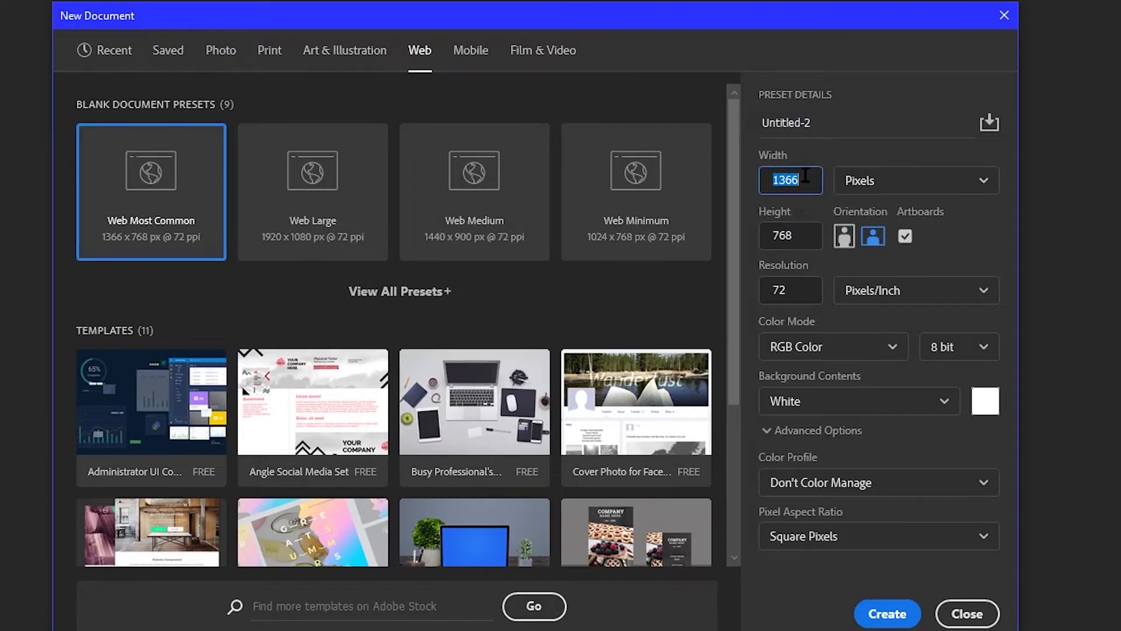
pyautogui.click(352, 63)
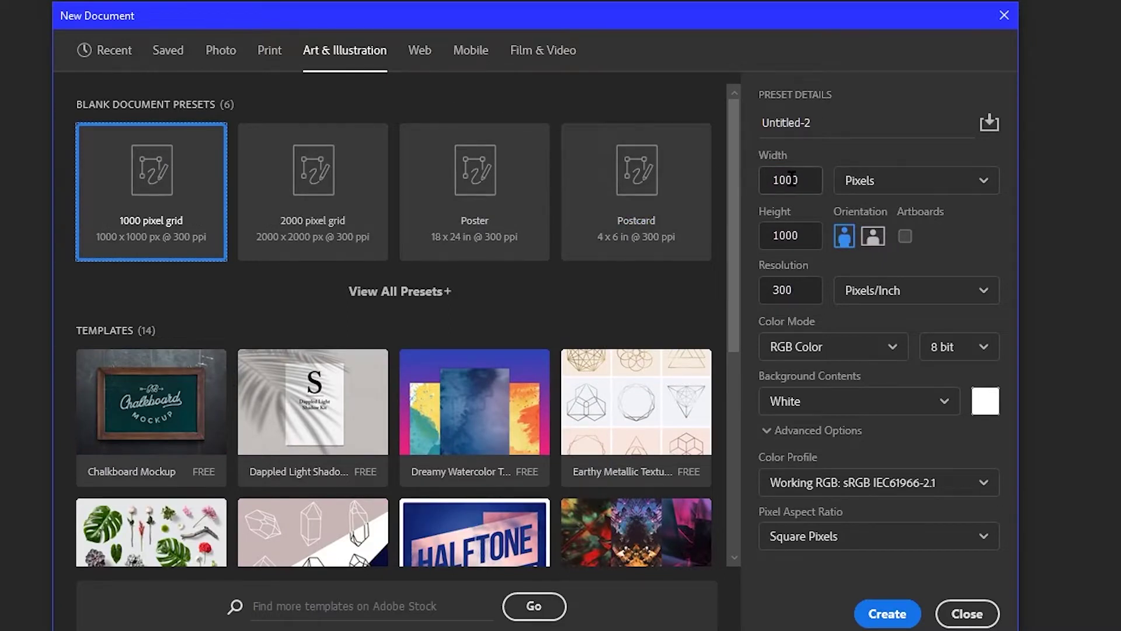
pyautogui.click(810, 183)
pyautogui.moveTo(809, 181); pyautogui.dragTo(764, 181)
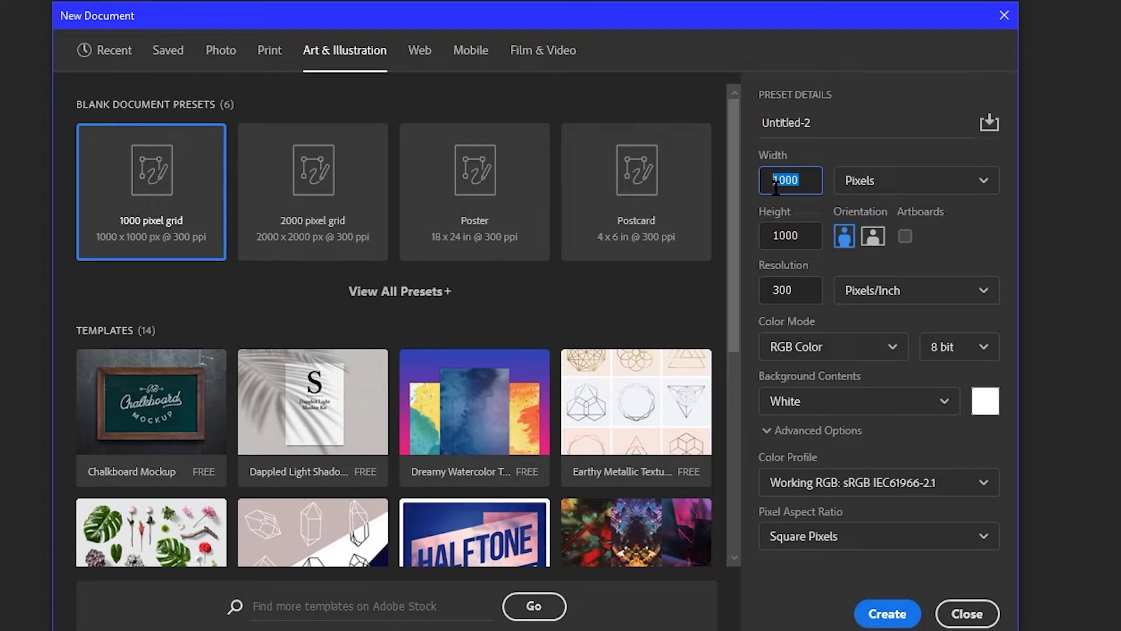
pyautogui.click(883, 183)
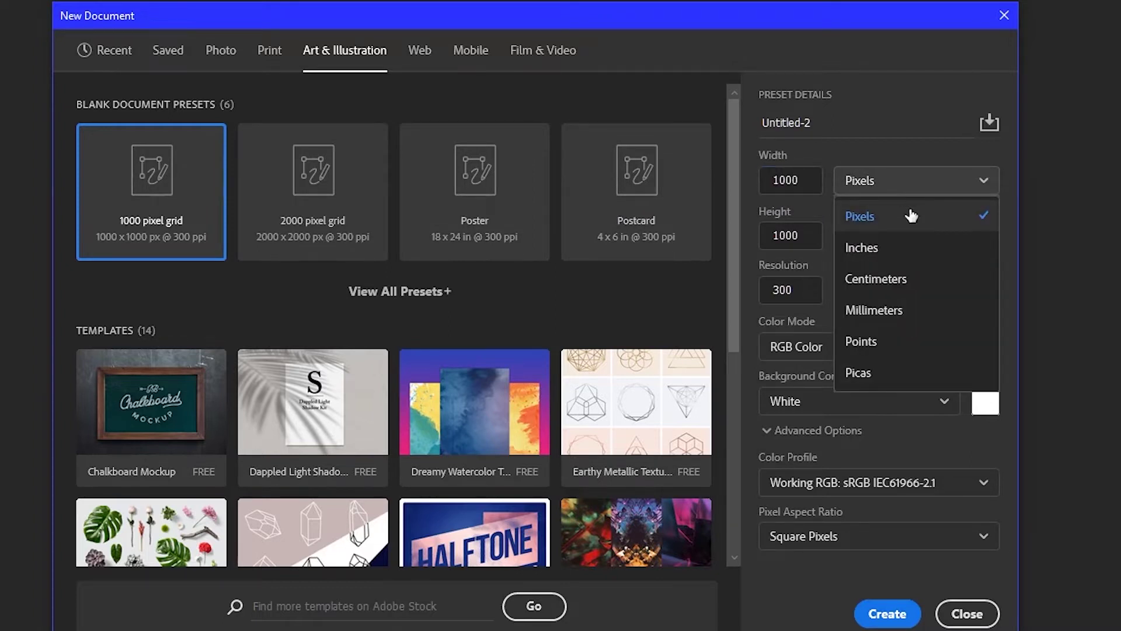
# Set the new document's width and height to 1080 pixels each.
pyautogui.click(809, 178)
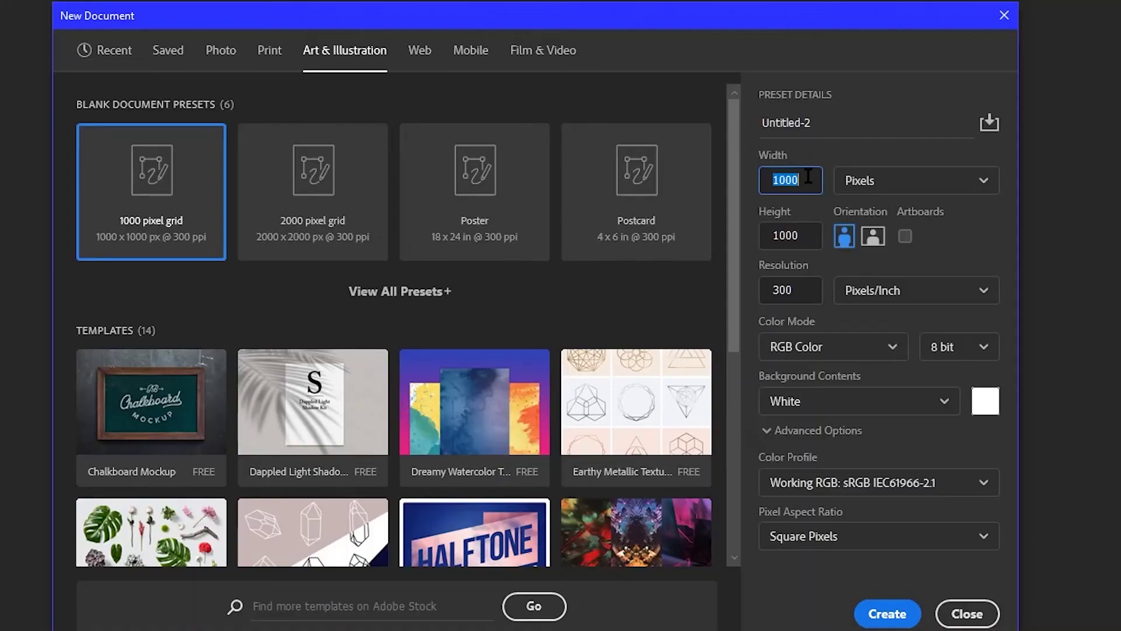
pyautogui.write('180')
pyautogui.press('BackSpace')
pyautogui.press('BackSpace')
pyautogui.write('080')
pyautogui.press('Tab')
pyautogui.press('Tab')
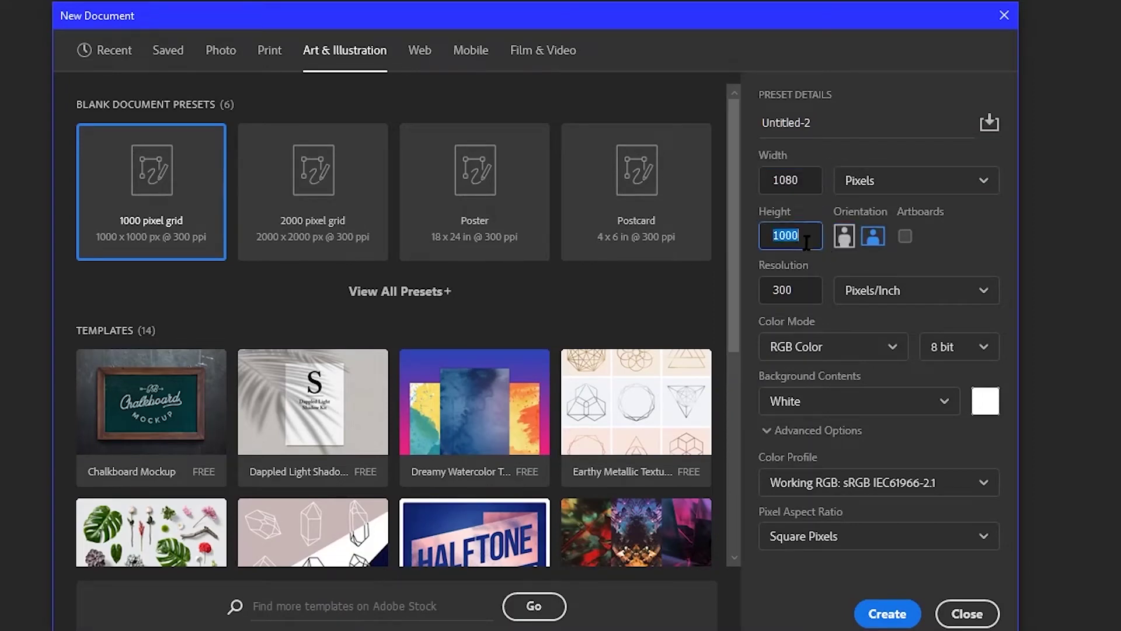
pyautogui.write('1080')
# Set the document's resolution to 72 pixels/inch and keep the colour mode at RGB Color.
pyautogui.click(814, 287)
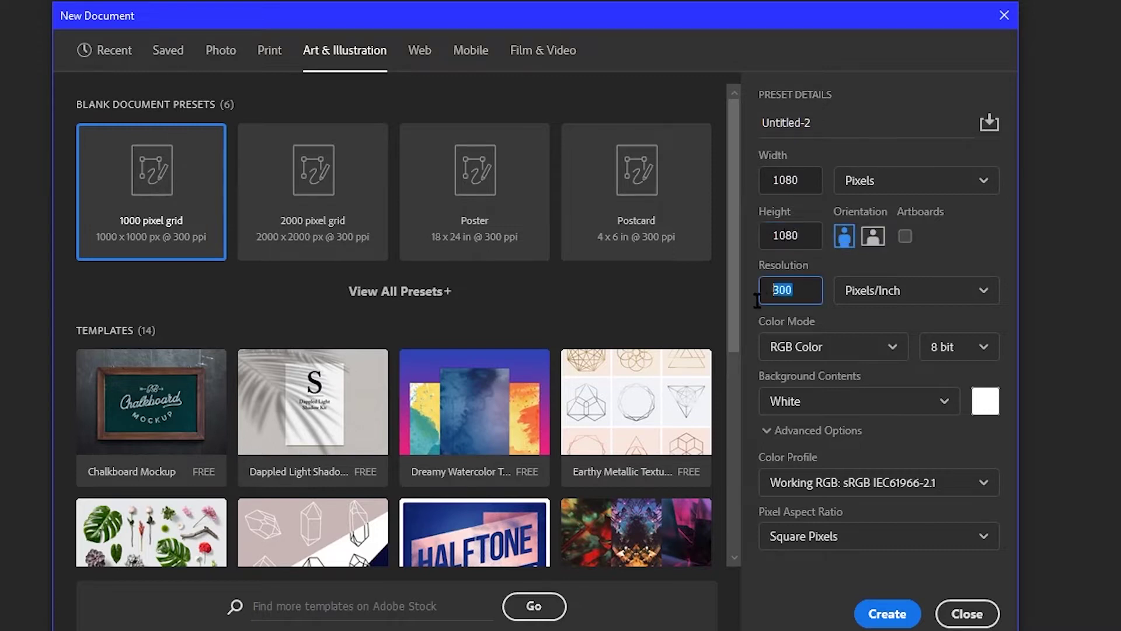
pyautogui.write('72')
pyautogui.press('Tab')
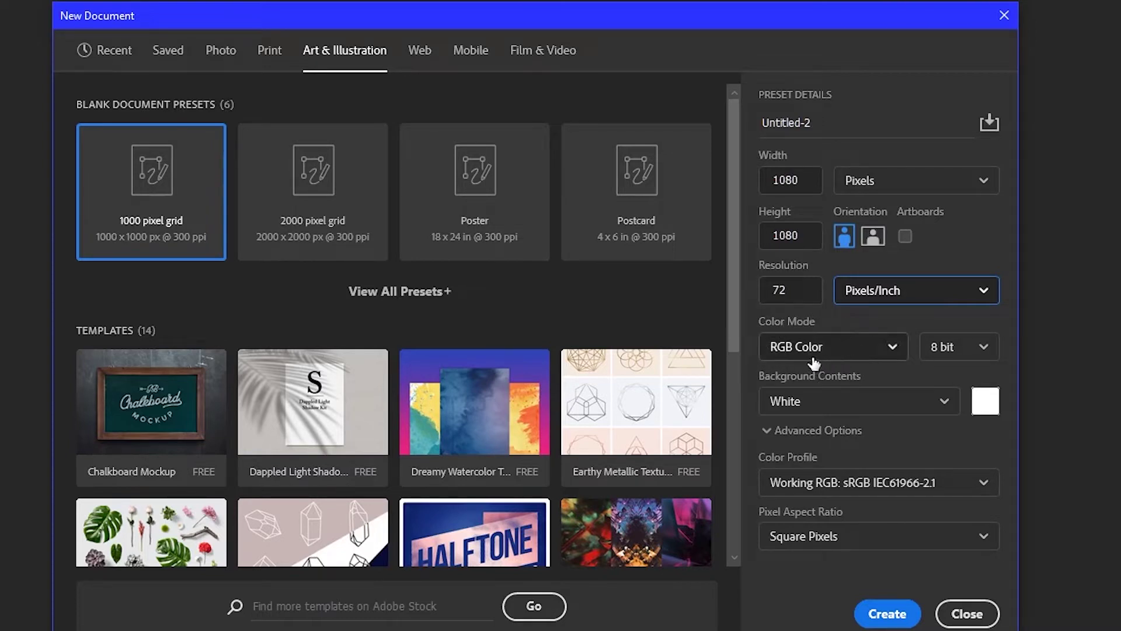
pyautogui.click(881, 356)
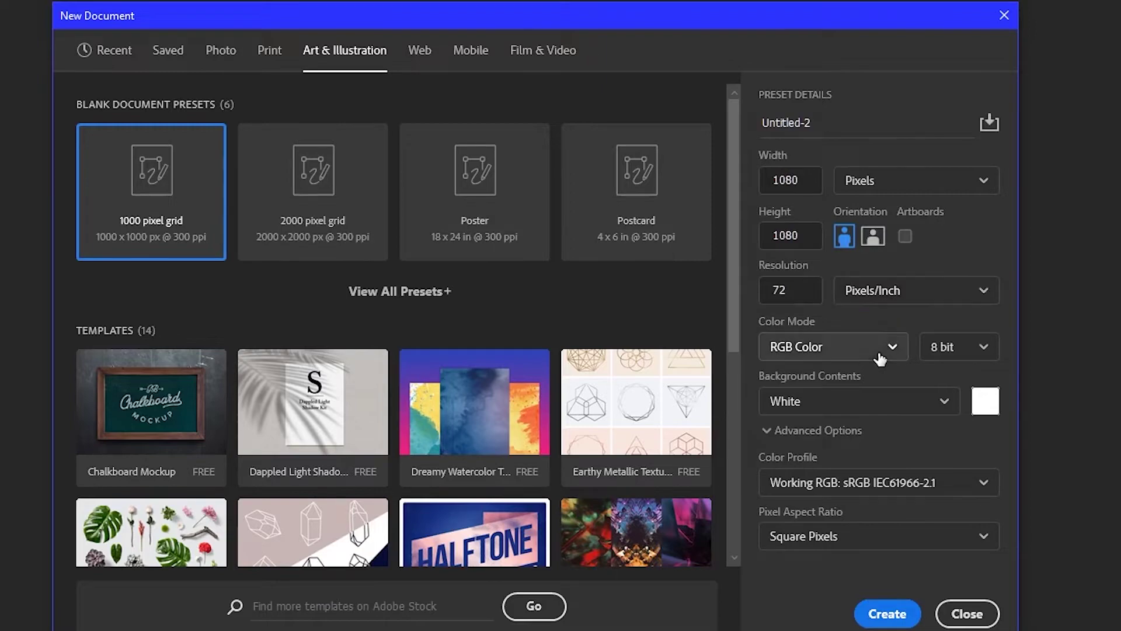
pyautogui.click(877, 349)
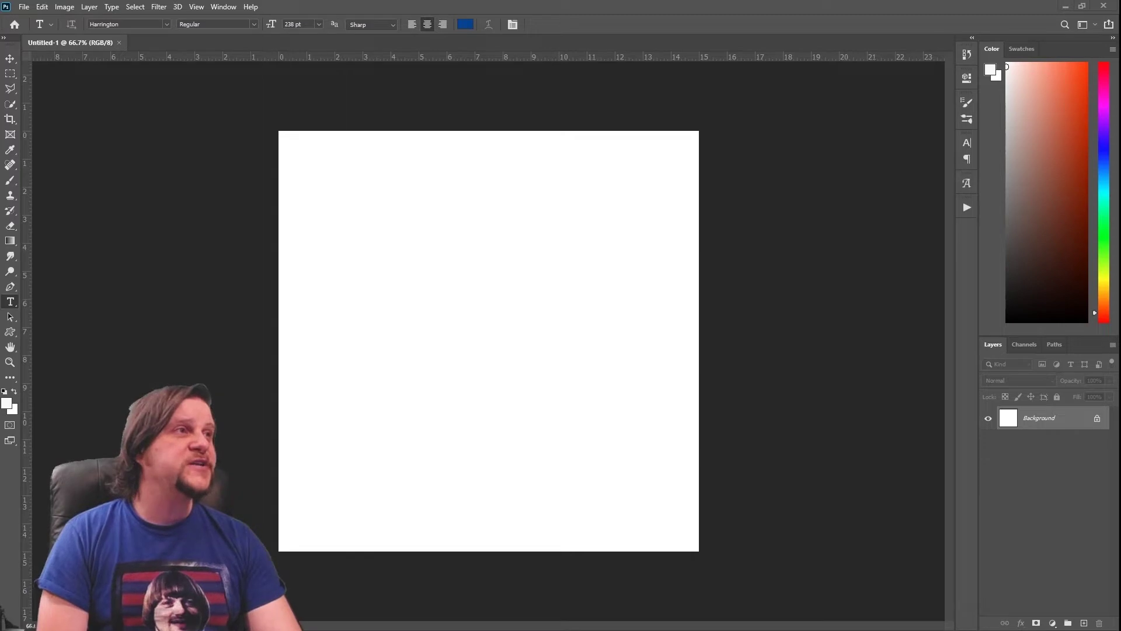
# Switch to the web browser and search Google Images for "ocean view".
pyautogui.hotkey('alt', 'Tab')
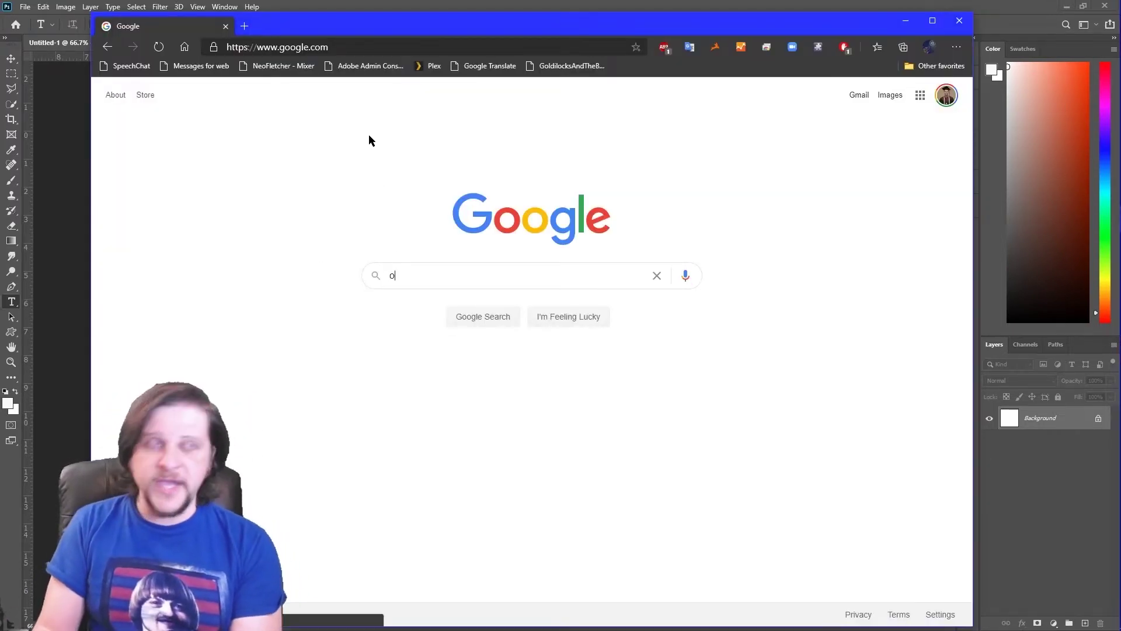
pyautogui.write('ocean view')
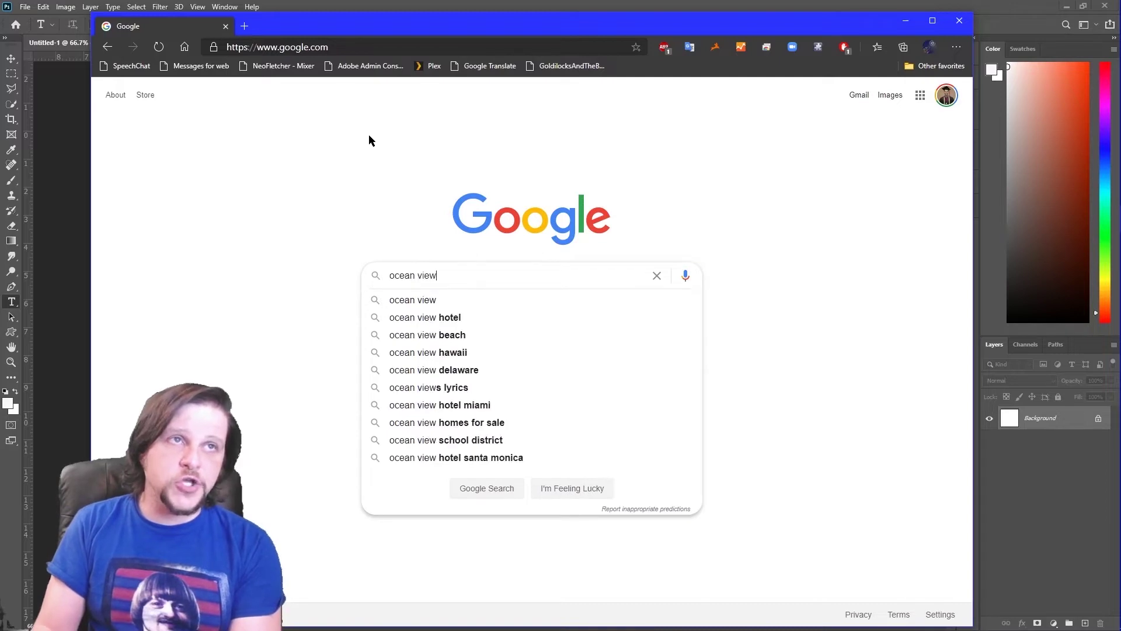
pyautogui.press('Return')
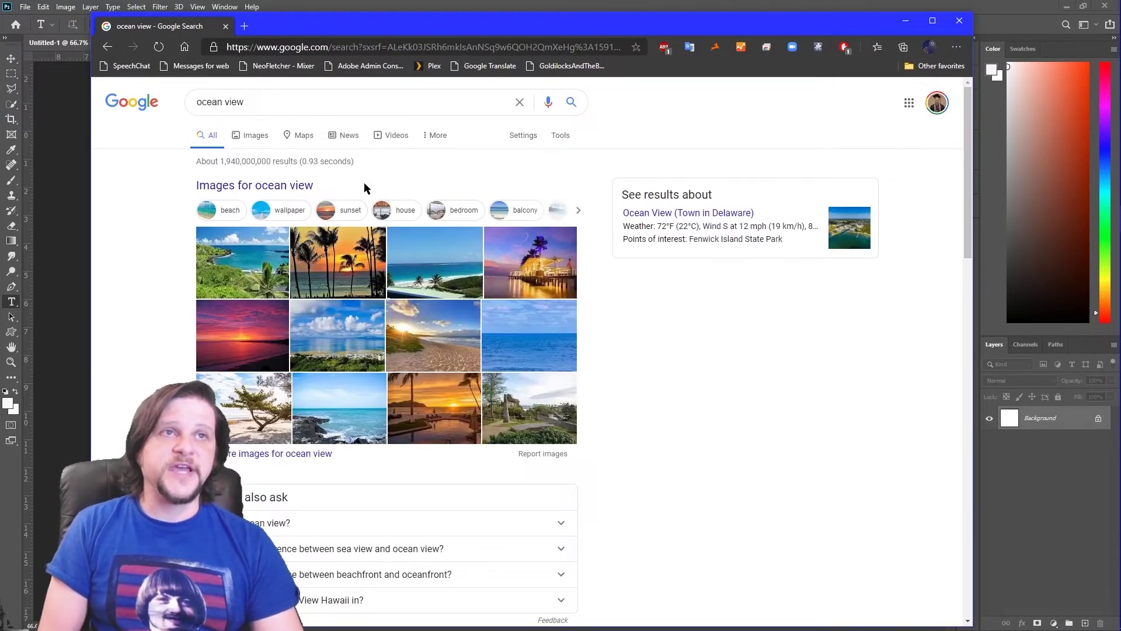
pyautogui.click(259, 139)
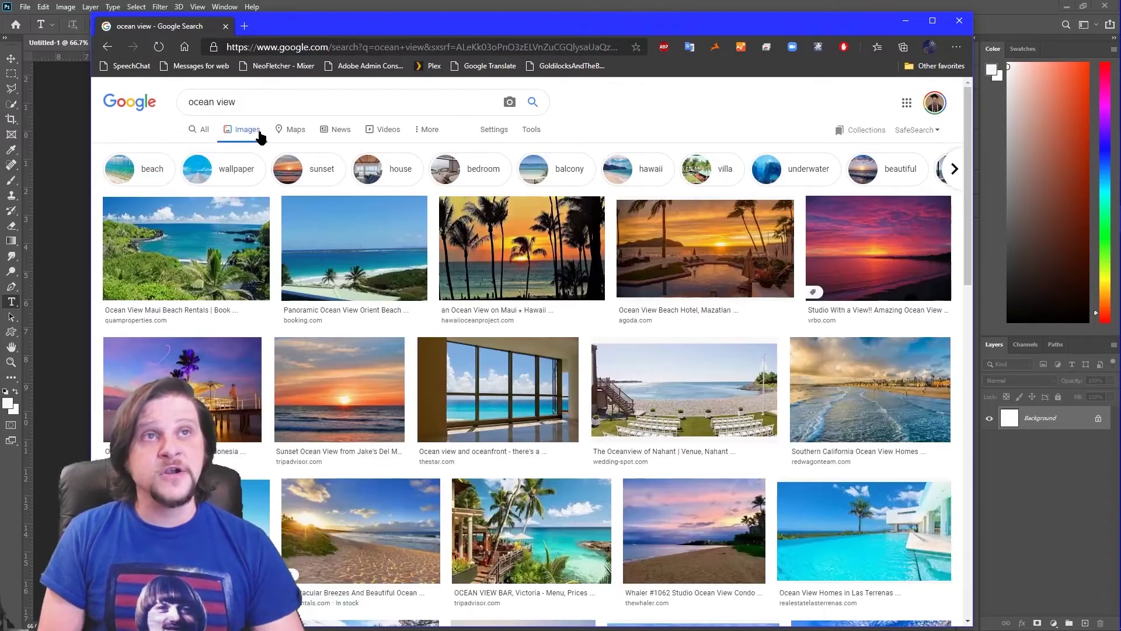
# Look through the ocean view image results and open the calm open-sea picture from TropicWallpapers.
pyautogui.scroll(-9, 708, 409)
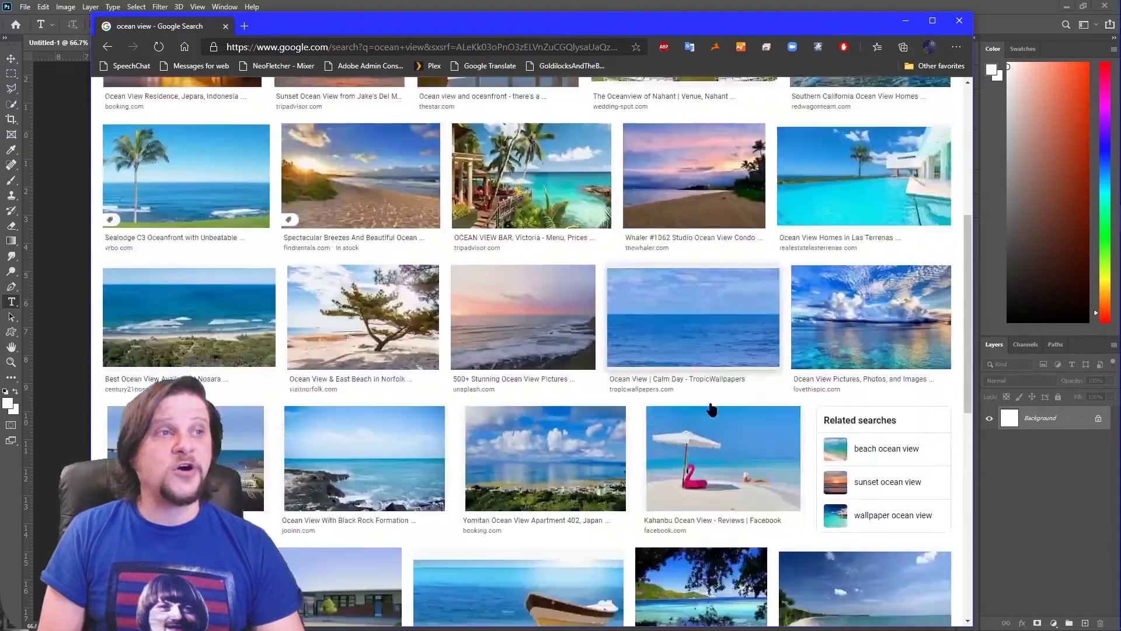
pyautogui.scroll(-10, 695, 440)
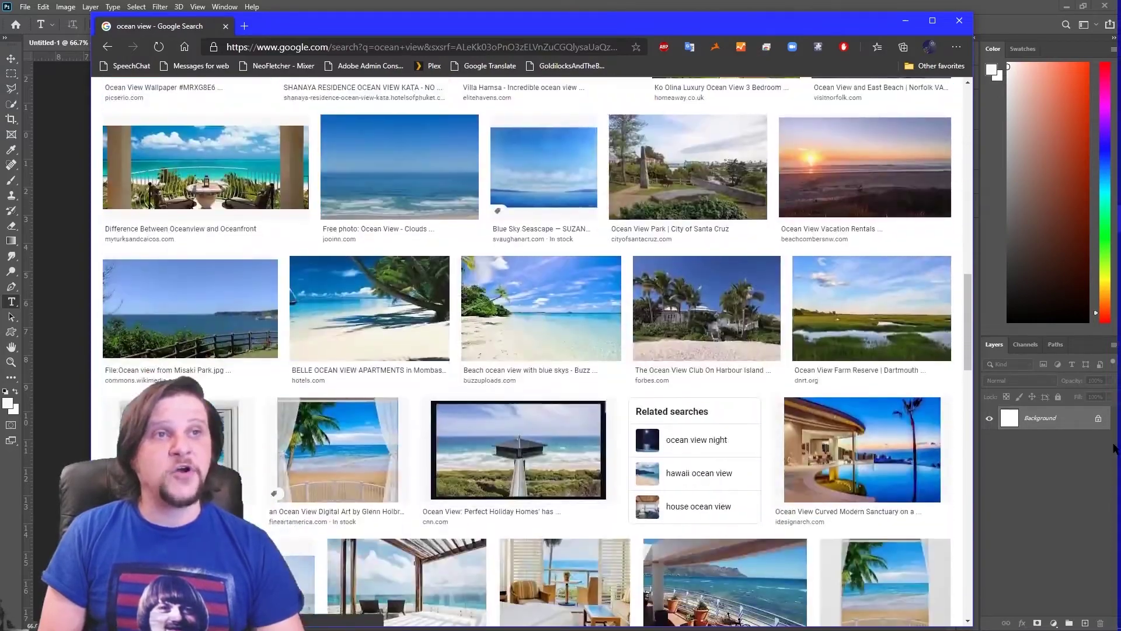
pyautogui.scroll(-10, 555, 440)
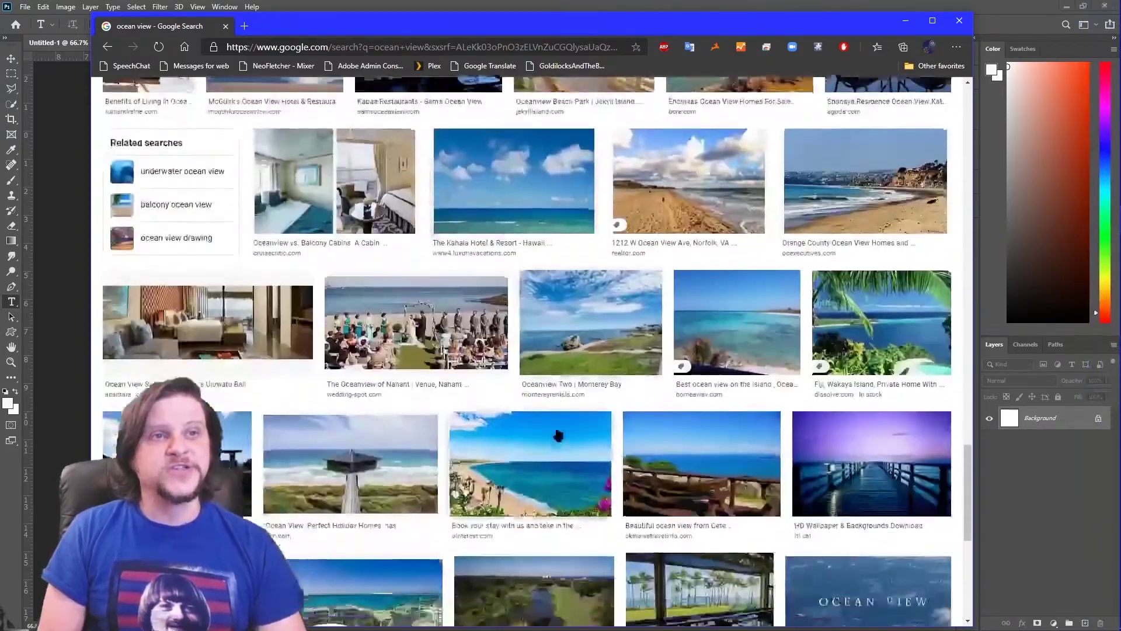
pyautogui.scroll(-8, 555, 441)
pyautogui.scroll(6, 552, 444)
pyautogui.scroll(-10, 551, 444)
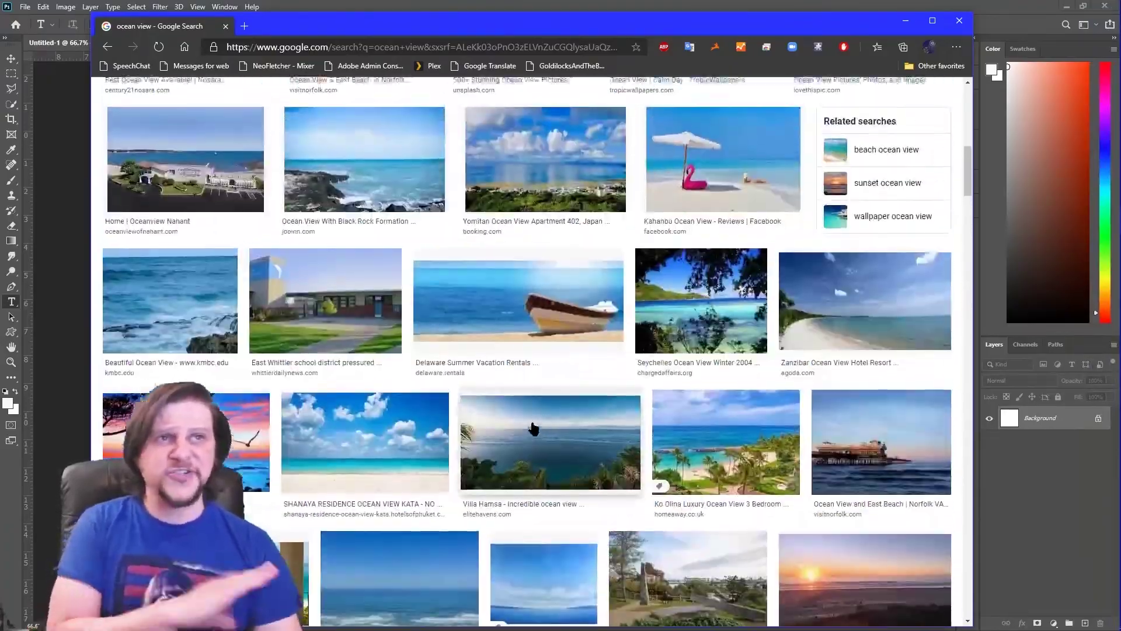
pyautogui.scroll(15, 533, 429)
pyautogui.scroll(-5, 536, 460)
pyautogui.click(687, 437)
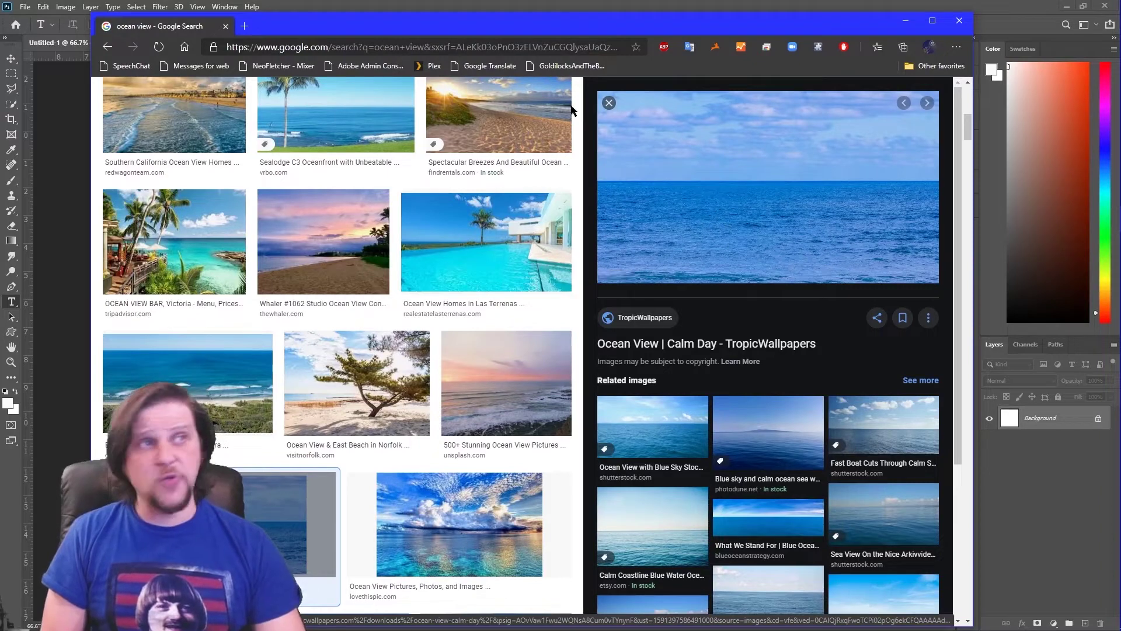
pyautogui.rightClick(757, 163)
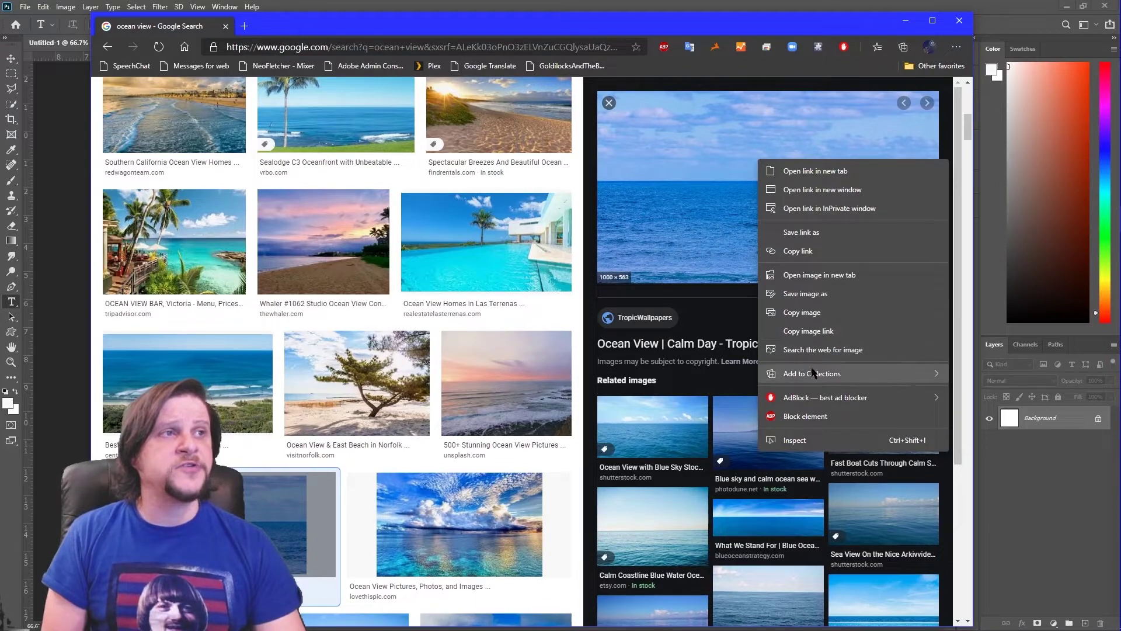
pyautogui.click(808, 296)
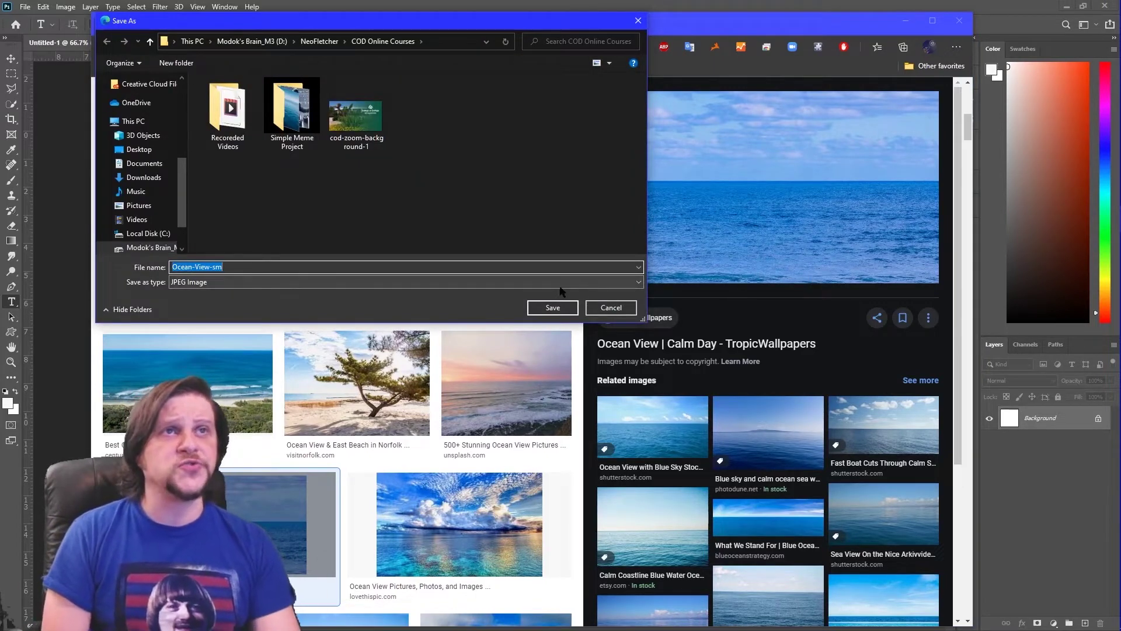
pyautogui.click(608, 309)
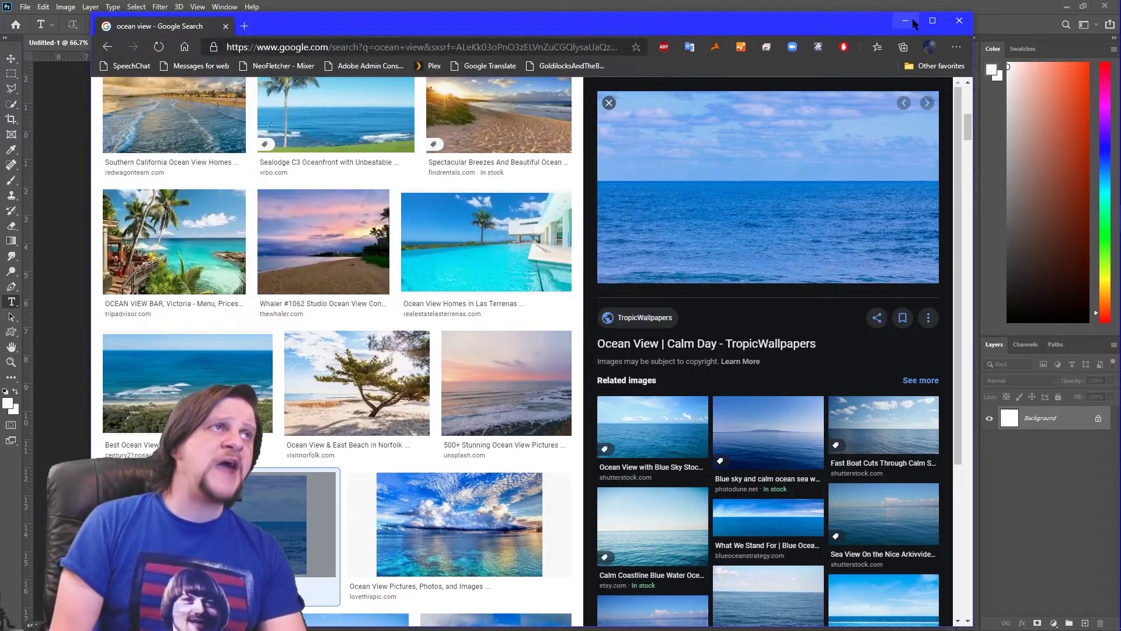
# Minimise the browser and place the ocean picture from the Simple Meme Project folder into the open Photoshop document.
pyautogui.click(906, 21)
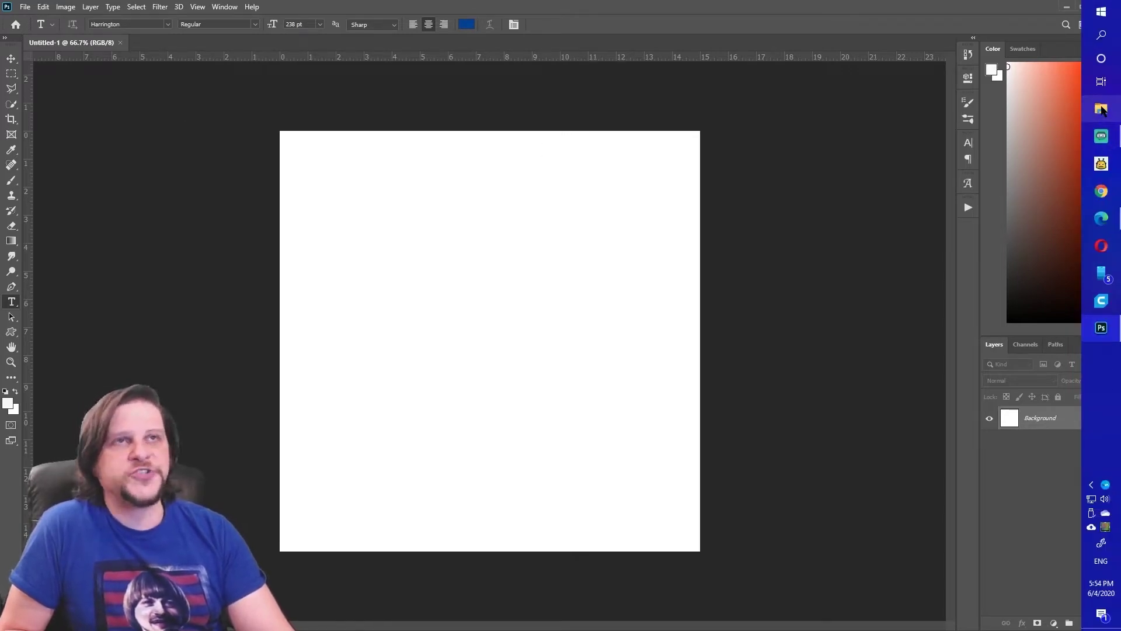
pyautogui.moveTo(1103, 120)
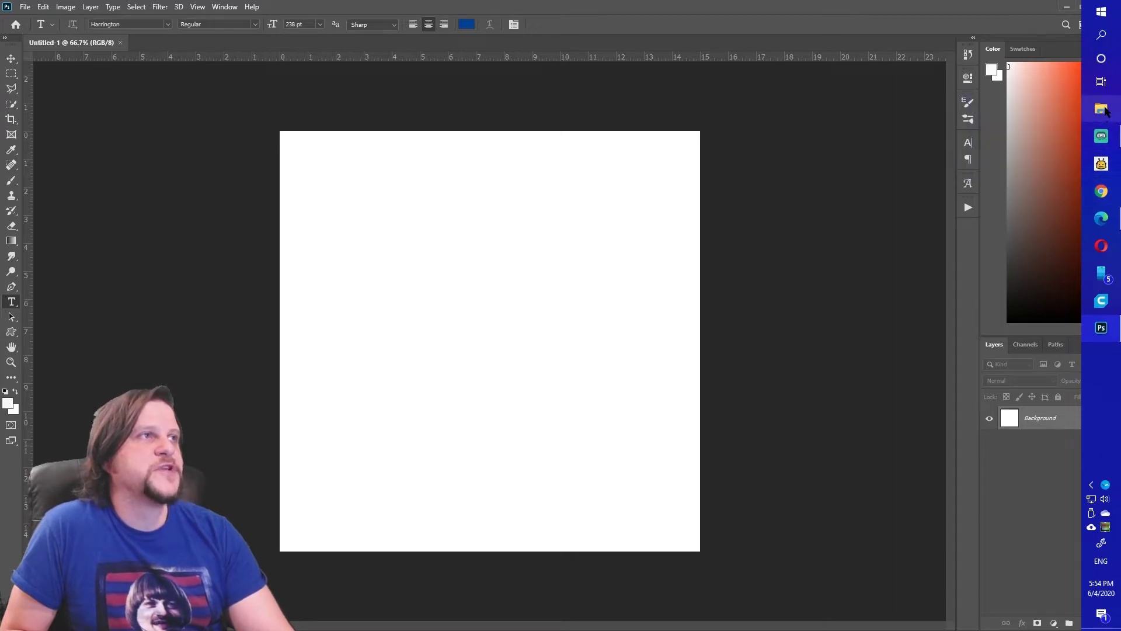
pyautogui.click(1102, 108)
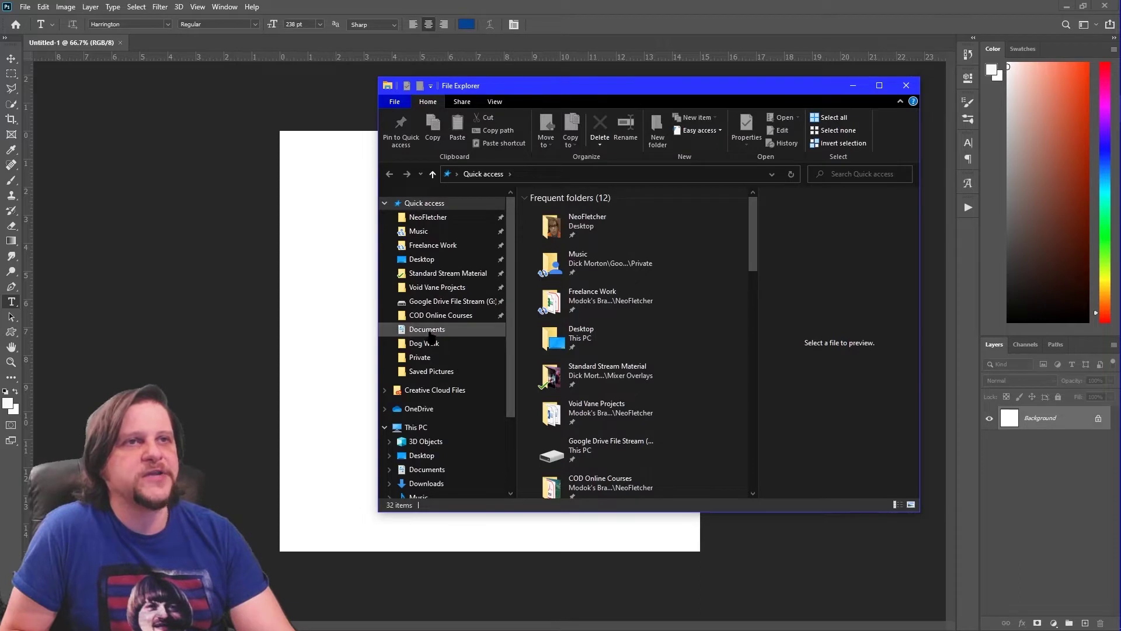
pyautogui.hotkey('alt', 'Left')
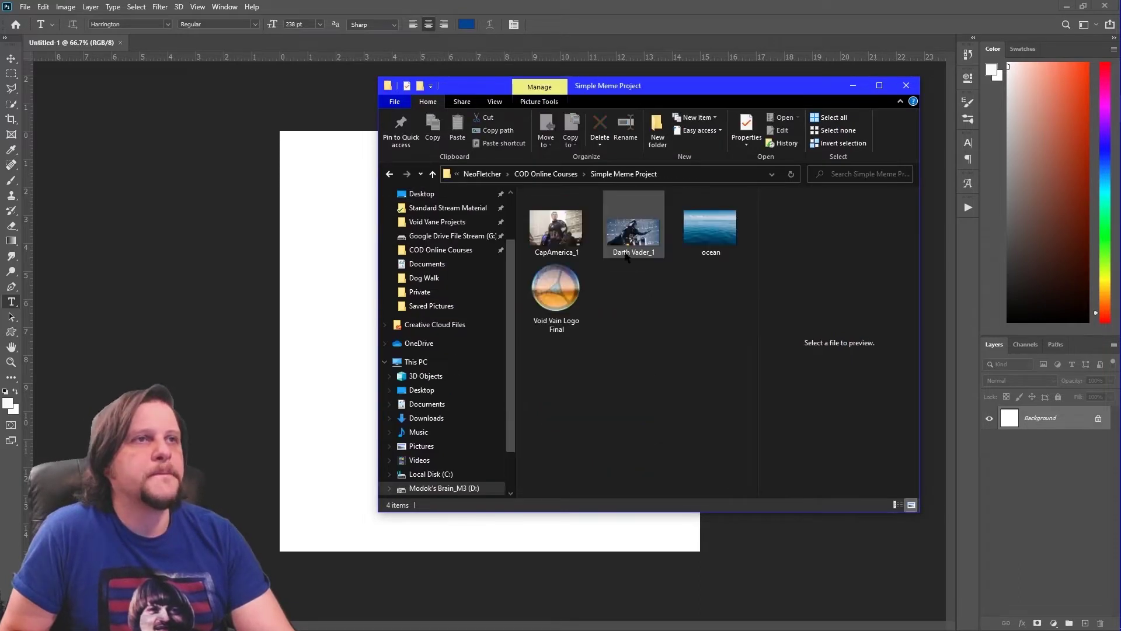
pyautogui.click(714, 229)
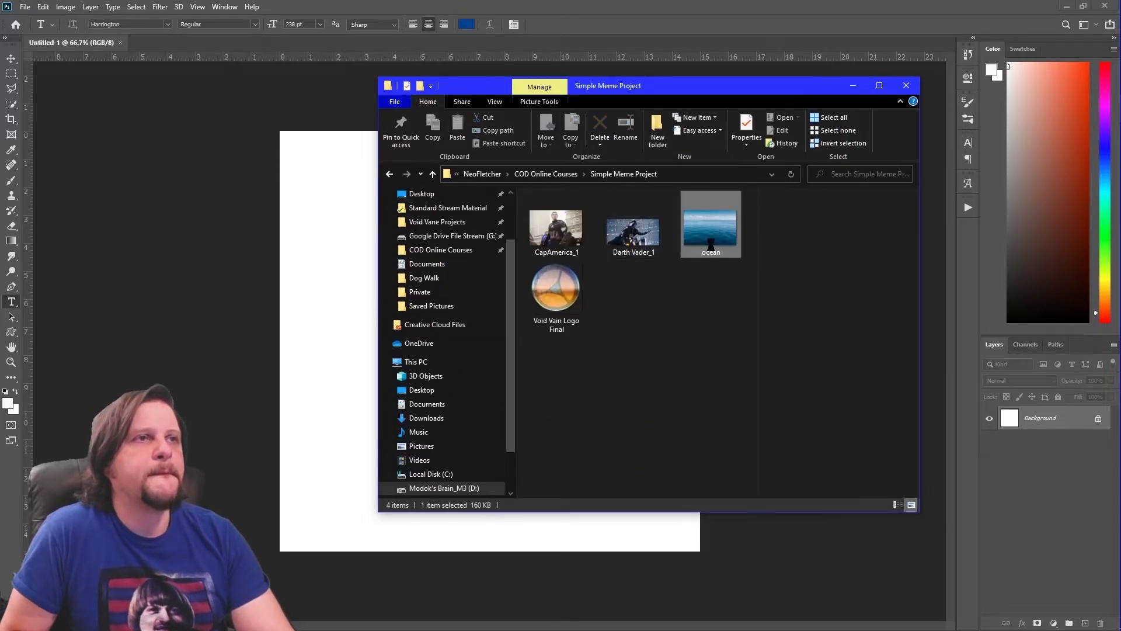
pyautogui.moveTo(711, 244); pyautogui.dragTo(1080, 327)
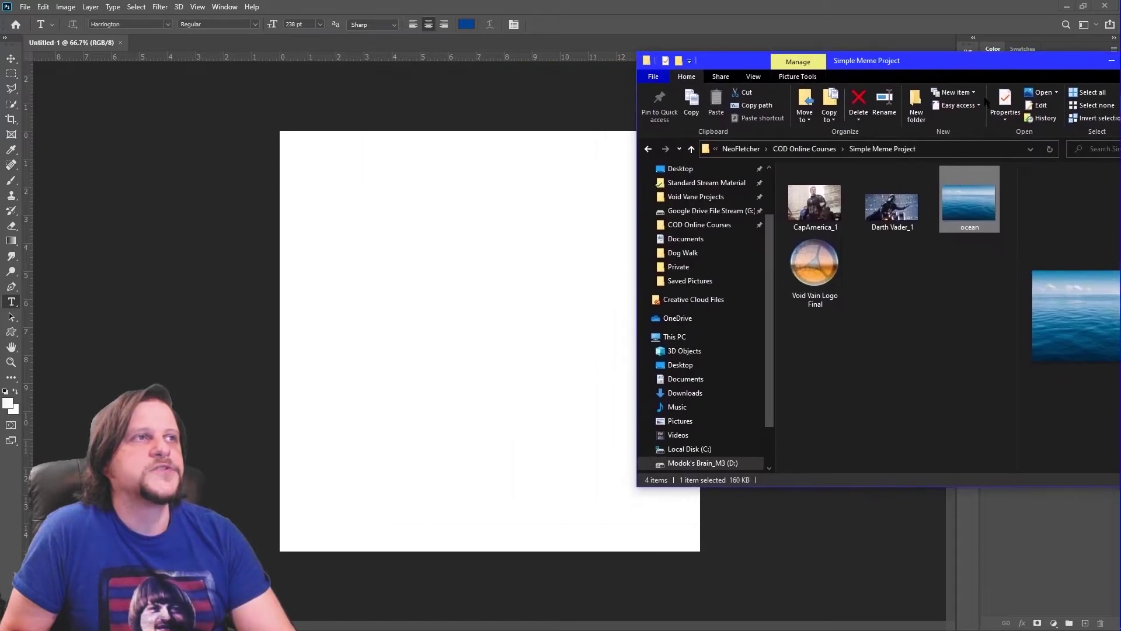
pyautogui.moveTo(972, 210); pyautogui.dragTo(460, 287)
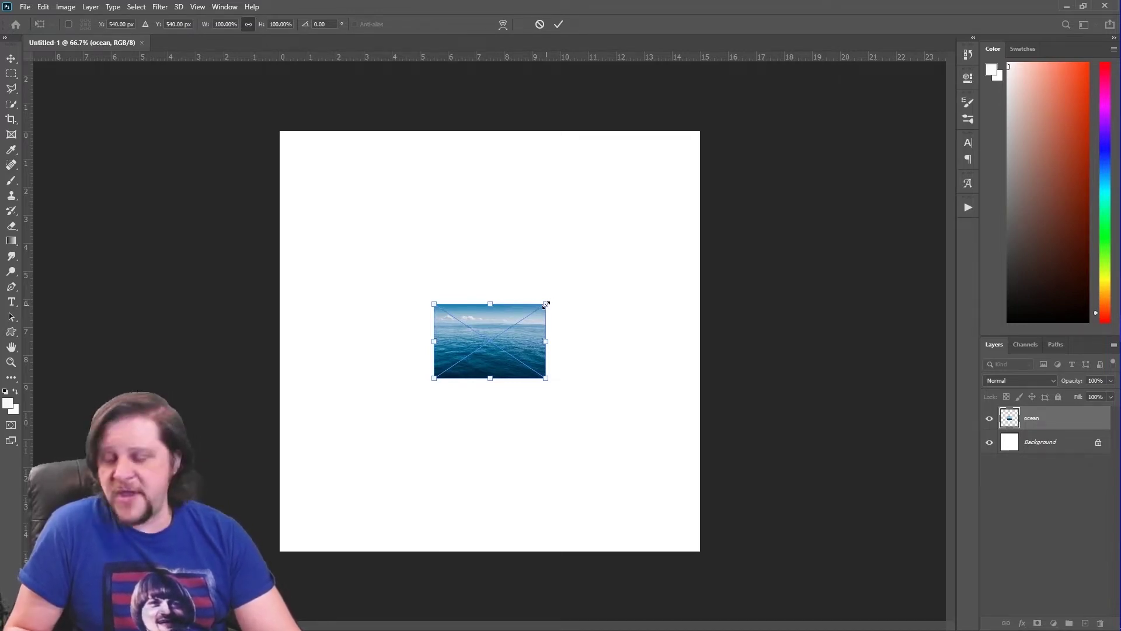
# Scale the ocean image to about 380% to span the canvas width, align it with the canvas's upper edge, centre it horizontally and apply.
pyautogui.moveTo(546, 304); pyautogui.dragTo(704, 198)
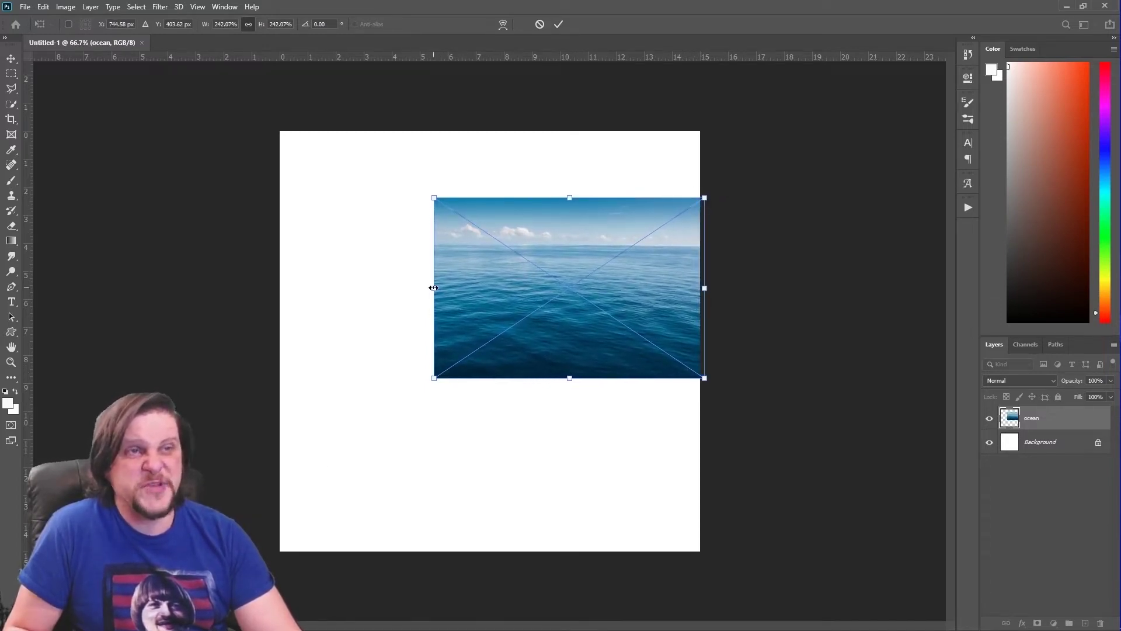
pyautogui.moveTo(433, 287); pyautogui.dragTo(279, 315)
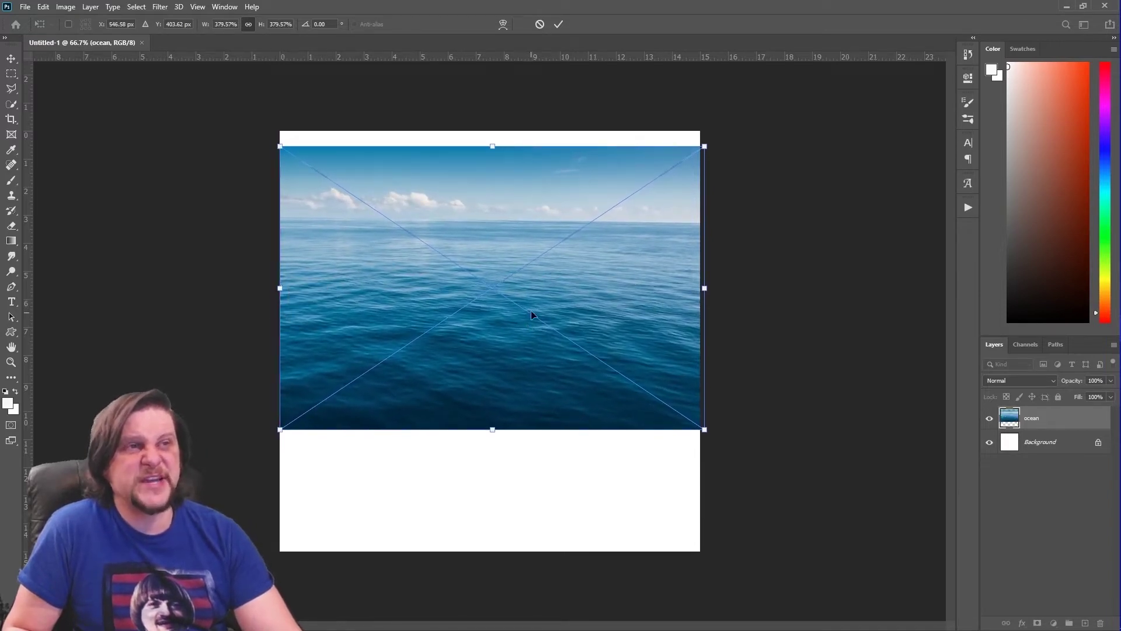
pyautogui.moveTo(535, 300); pyautogui.dragTo(535, 287)
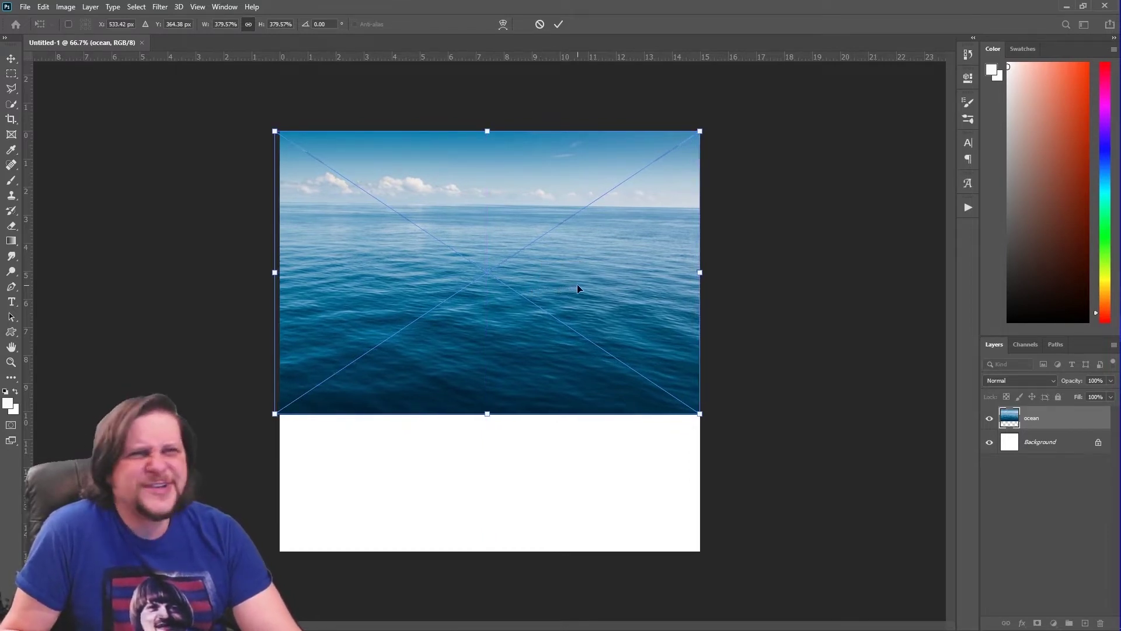
pyautogui.moveTo(583, 288); pyautogui.dragTo(587, 283)
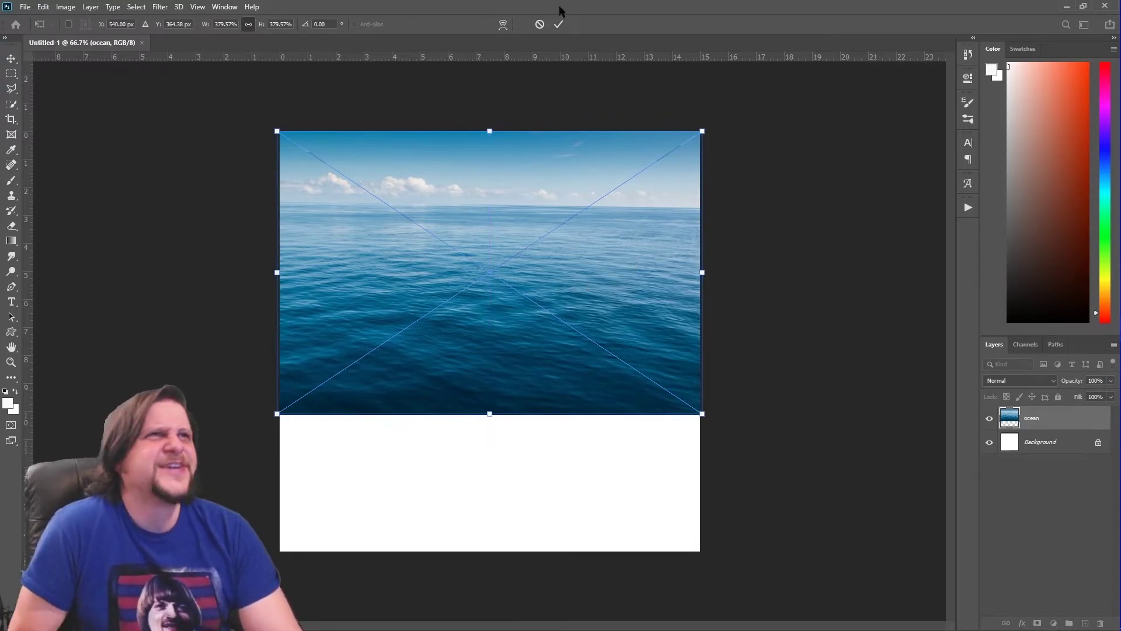
pyautogui.click(557, 27)
pyautogui.press('t')
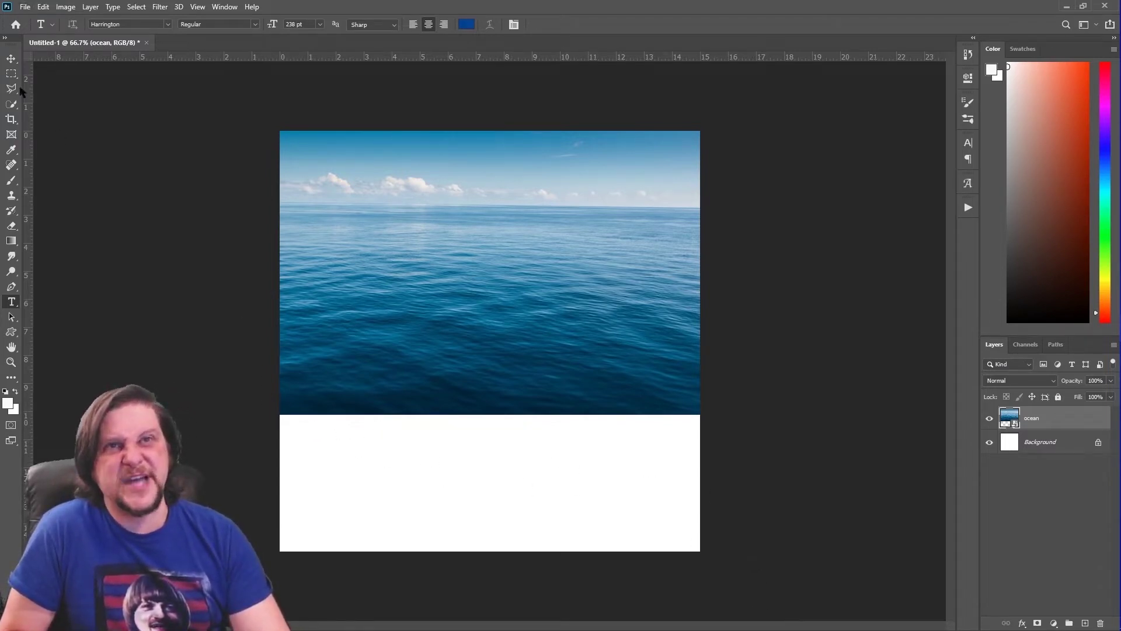
# Crop the empty white area off the lower part of the canvas so it ends at the ocean picture's lower edge.
pyautogui.click(8, 120)
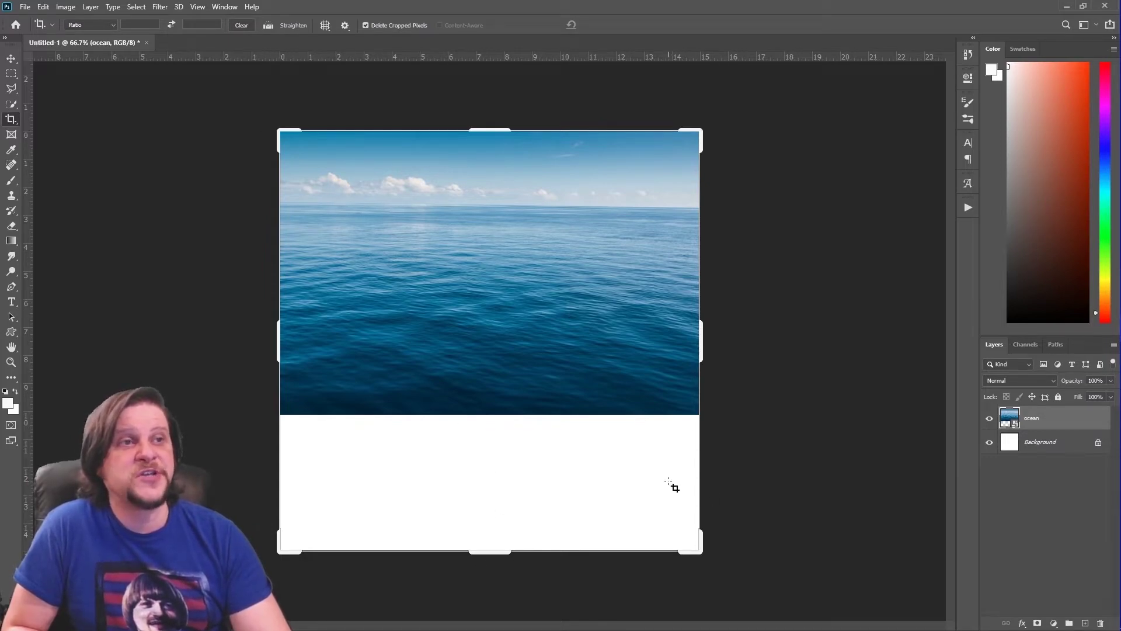
pyautogui.moveTo(699, 460); pyautogui.dragTo(266, 145)
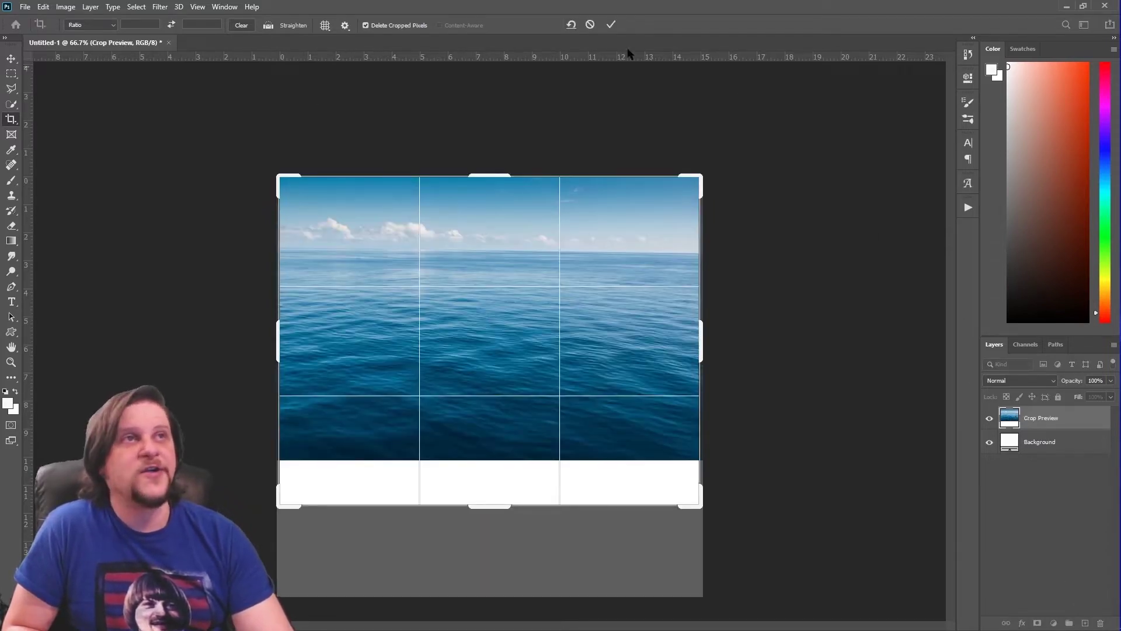
pyautogui.click(571, 25)
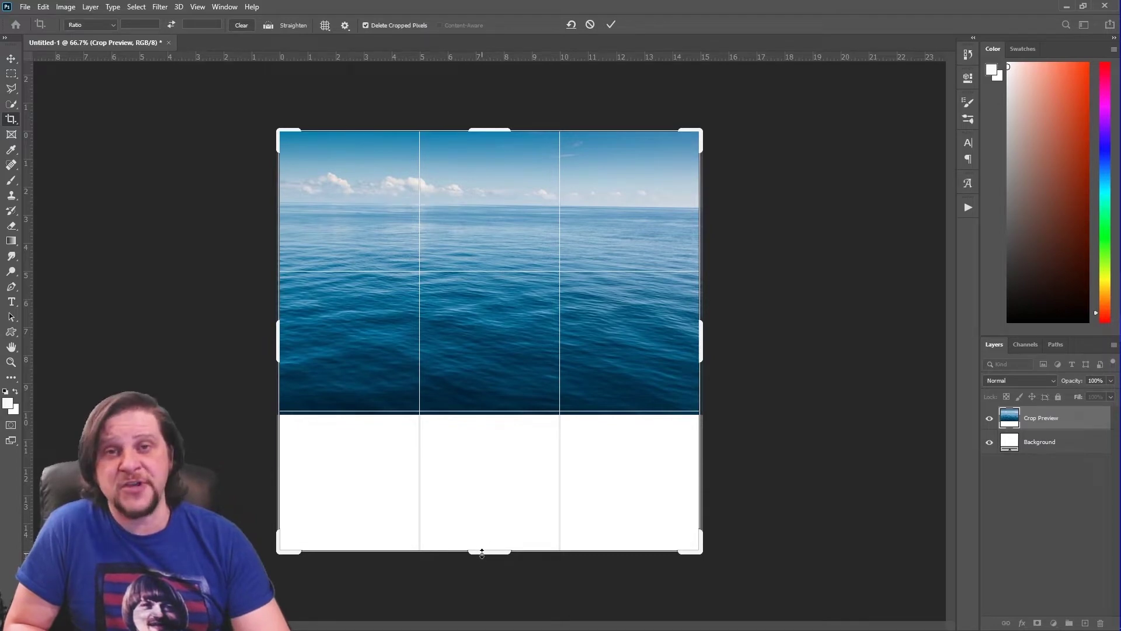
pyautogui.moveTo(481, 552); pyautogui.dragTo(474, 486)
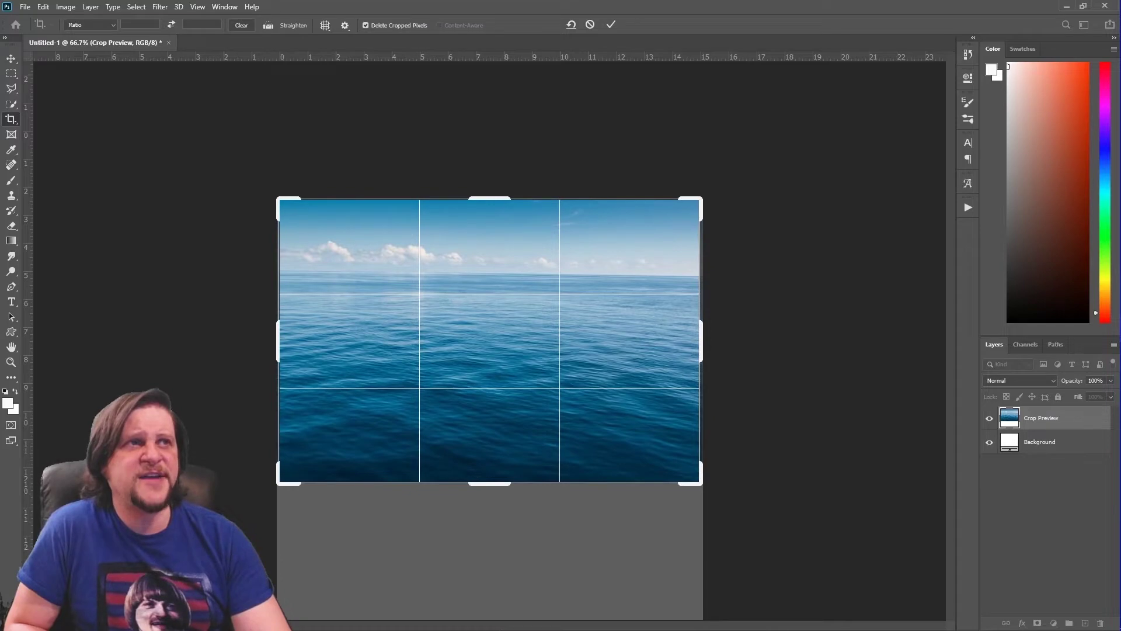
pyautogui.click(609, 25)
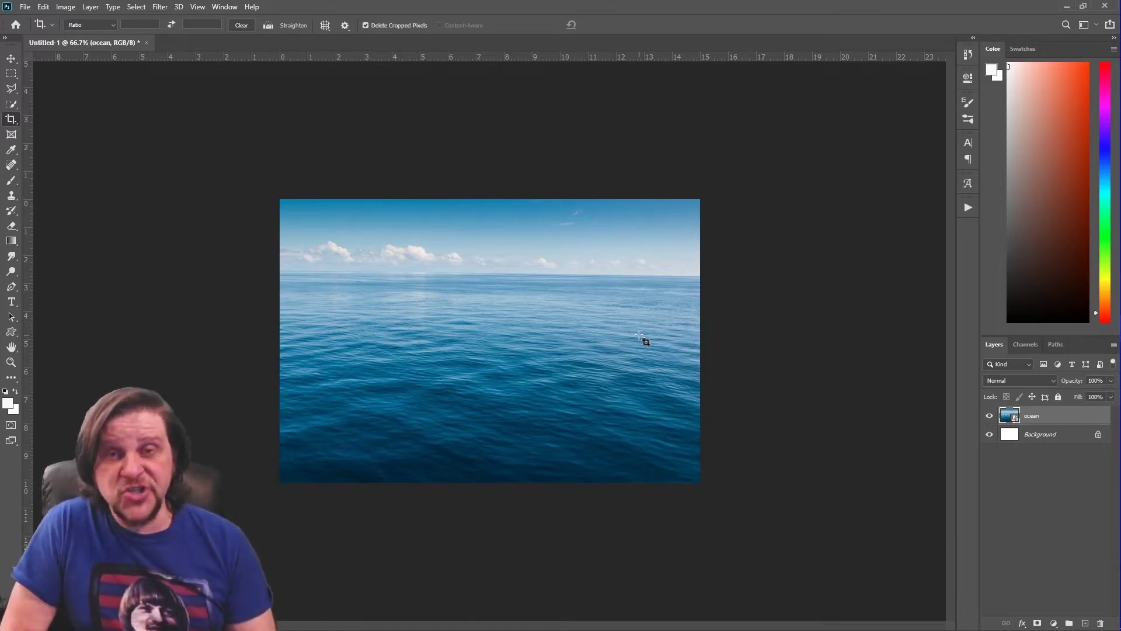
# Open the ocean picture from the Simple Meme Project folder as a separate document.
pyautogui.click(26, 8)
pyautogui.click(37, 30)
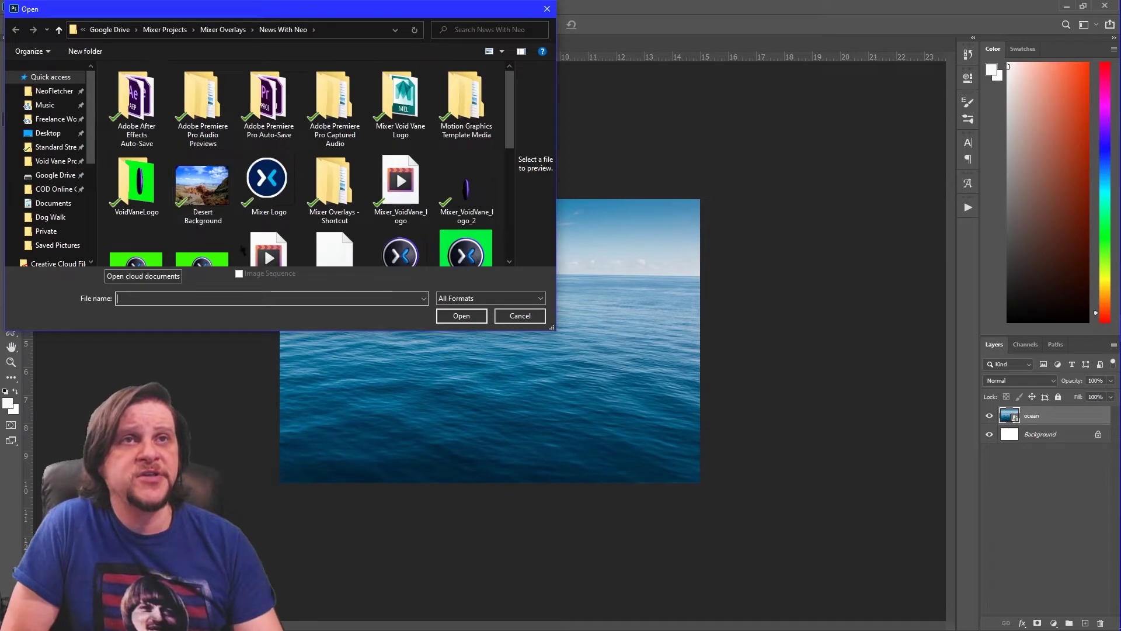
pyautogui.click(61, 191)
pyautogui.doubleClick(211, 113)
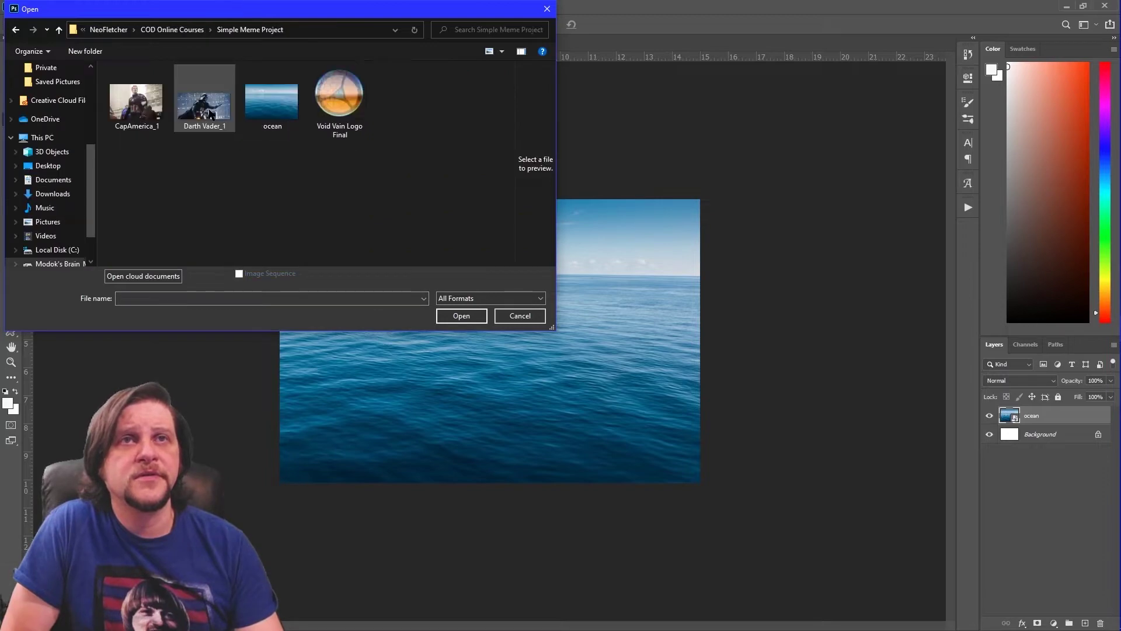
pyautogui.click(285, 125)
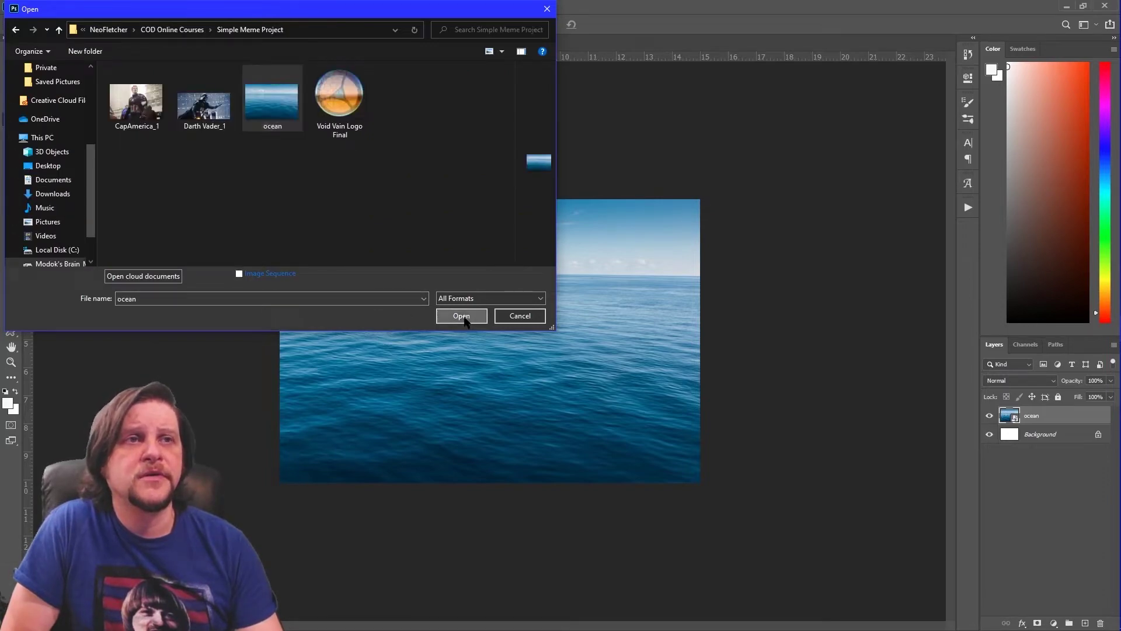
pyautogui.click(462, 316)
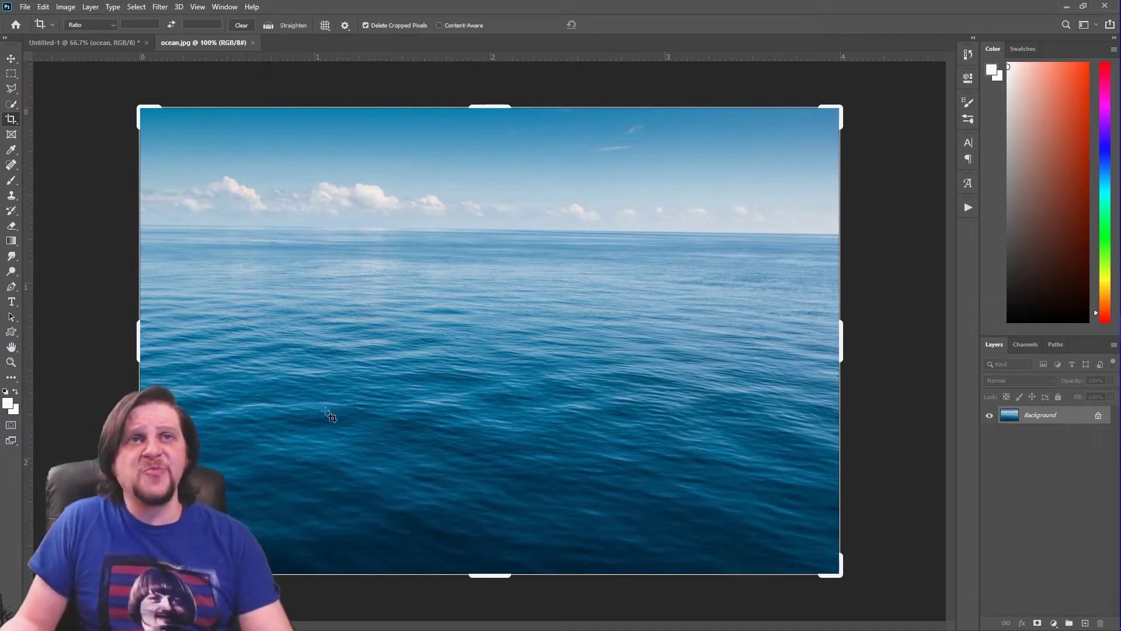
pyautogui.click(69, 5)
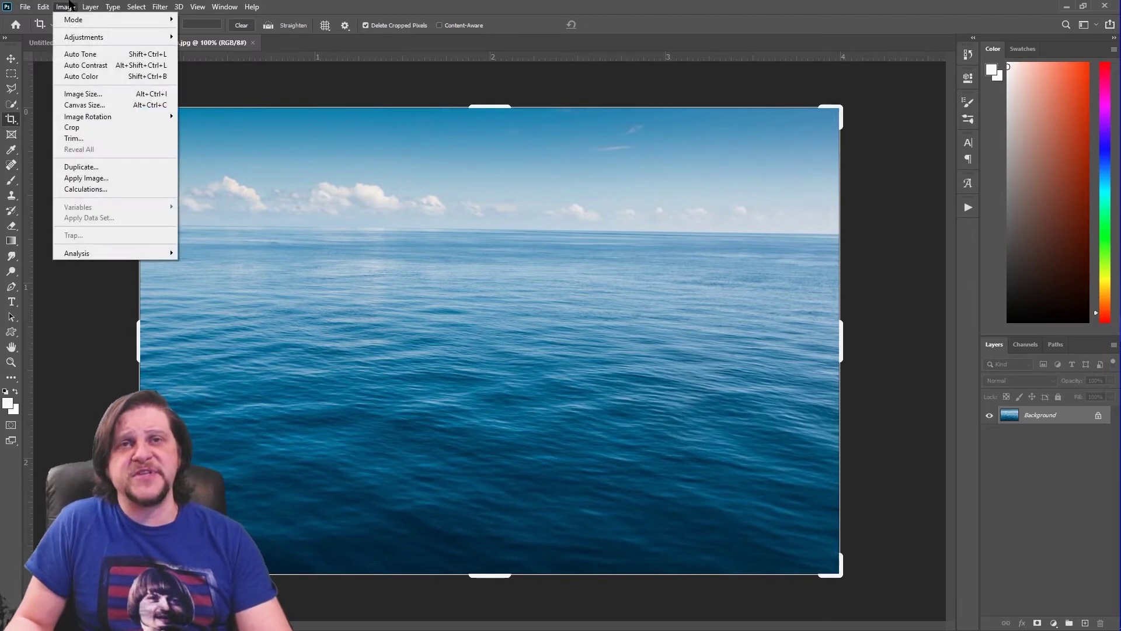
pyautogui.click(82, 4)
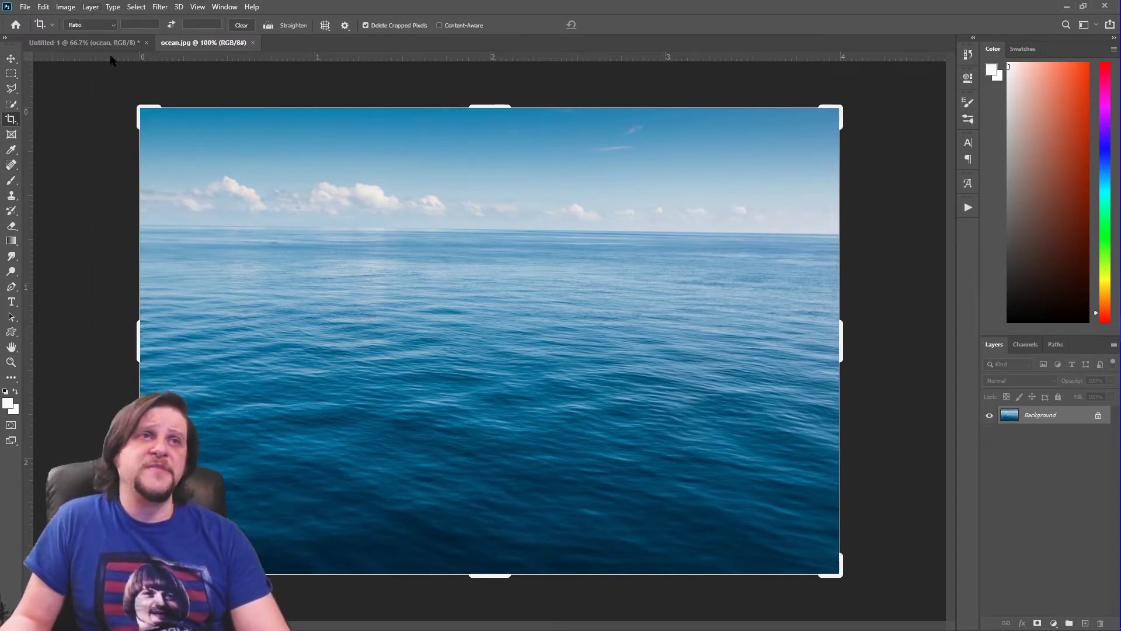
# Return to the Untitled-1 document, activate the Type tool and look through the font list.
pyautogui.click(79, 42)
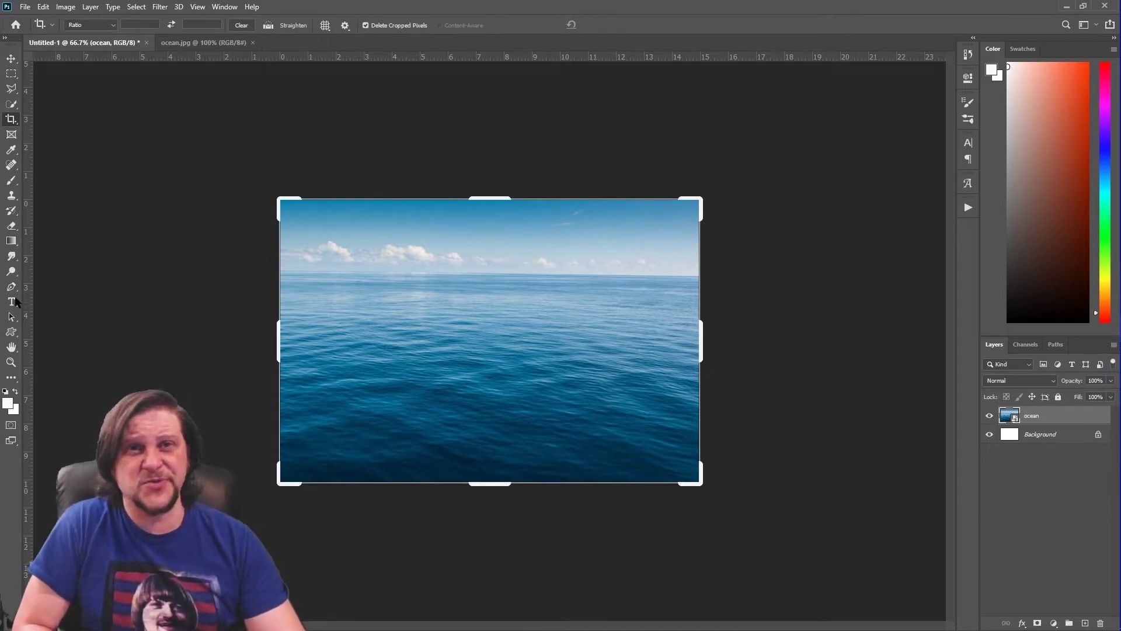
pyautogui.click(14, 302)
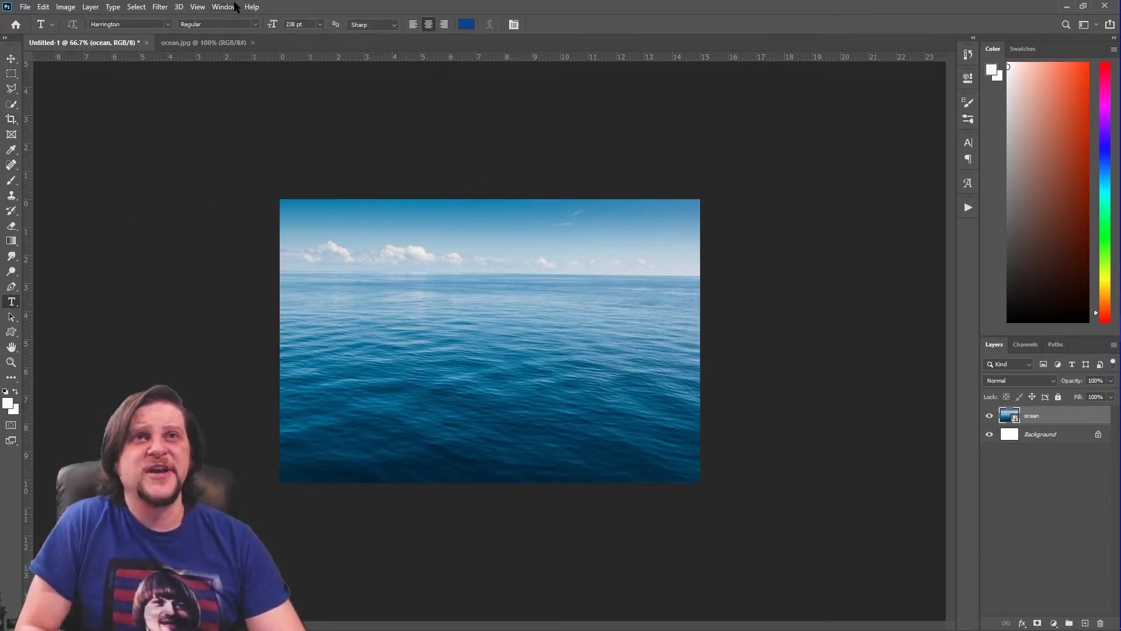
pyautogui.click(167, 25)
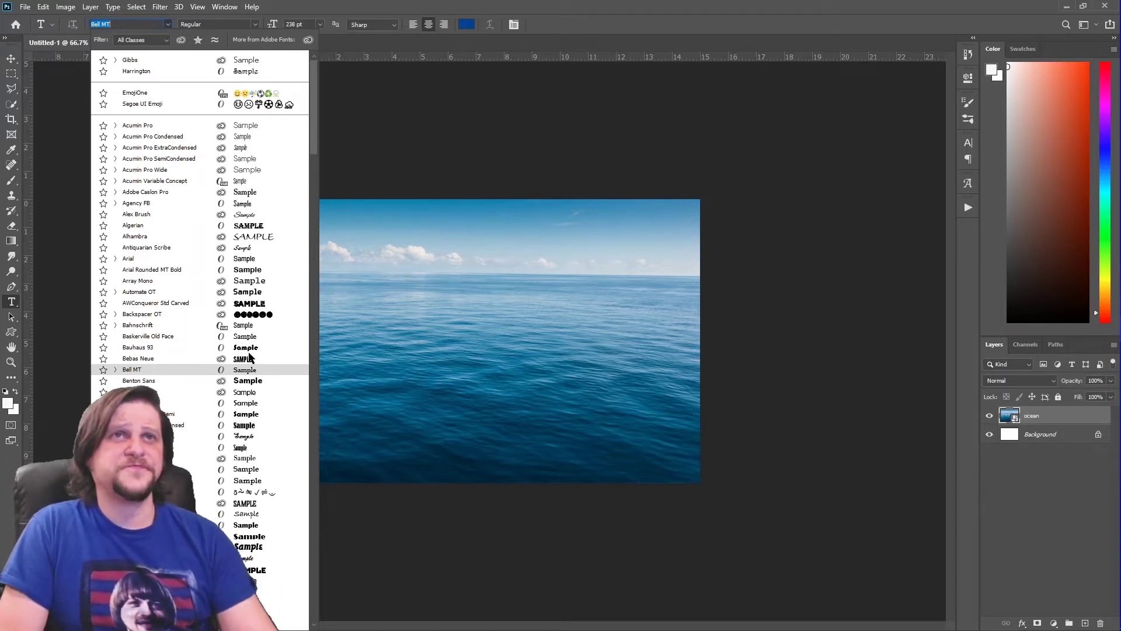
pyautogui.click(612, 11)
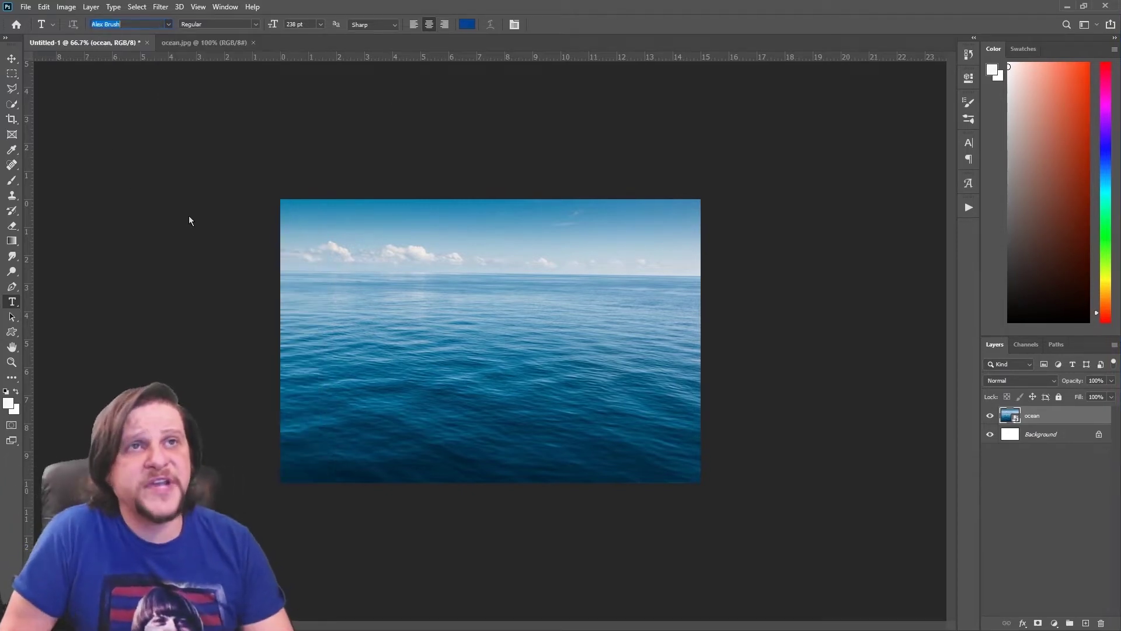
# Step through the available fonts and choose Century Schoolbook as the text font.
pyautogui.write('Bebas Neue')
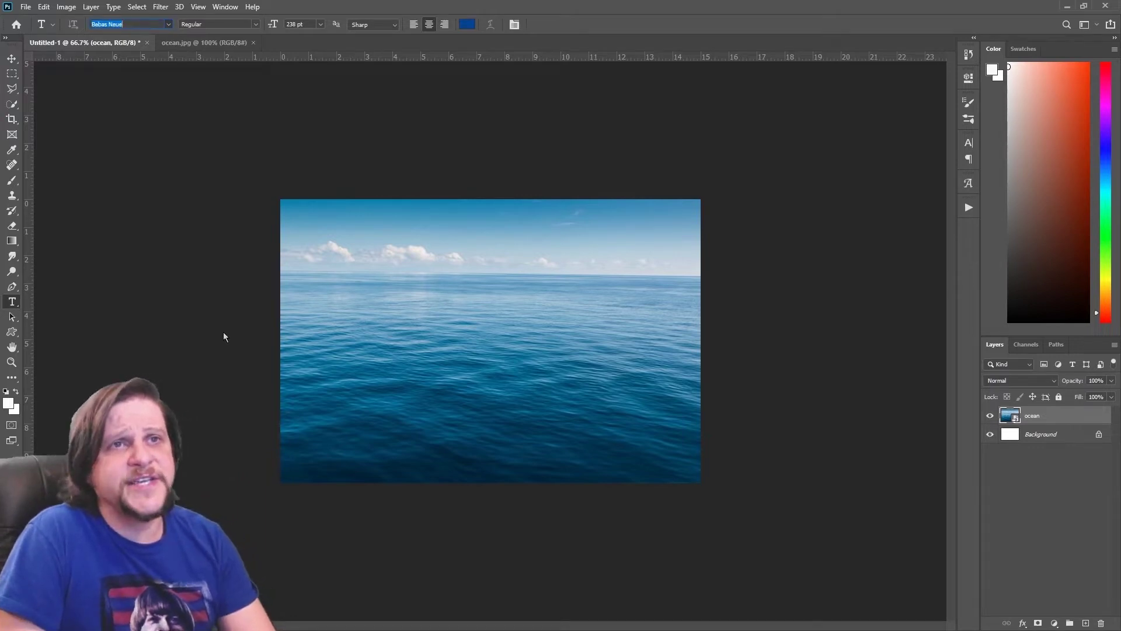
pyautogui.press('Down')
pyautogui.press('Down')
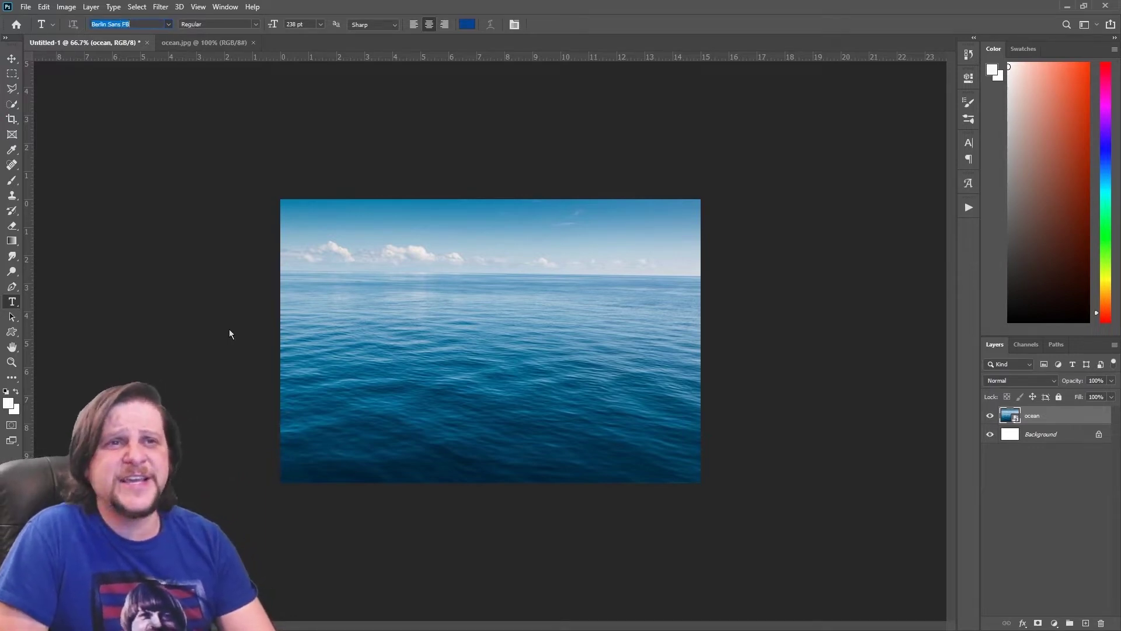
pyautogui.press('Down')
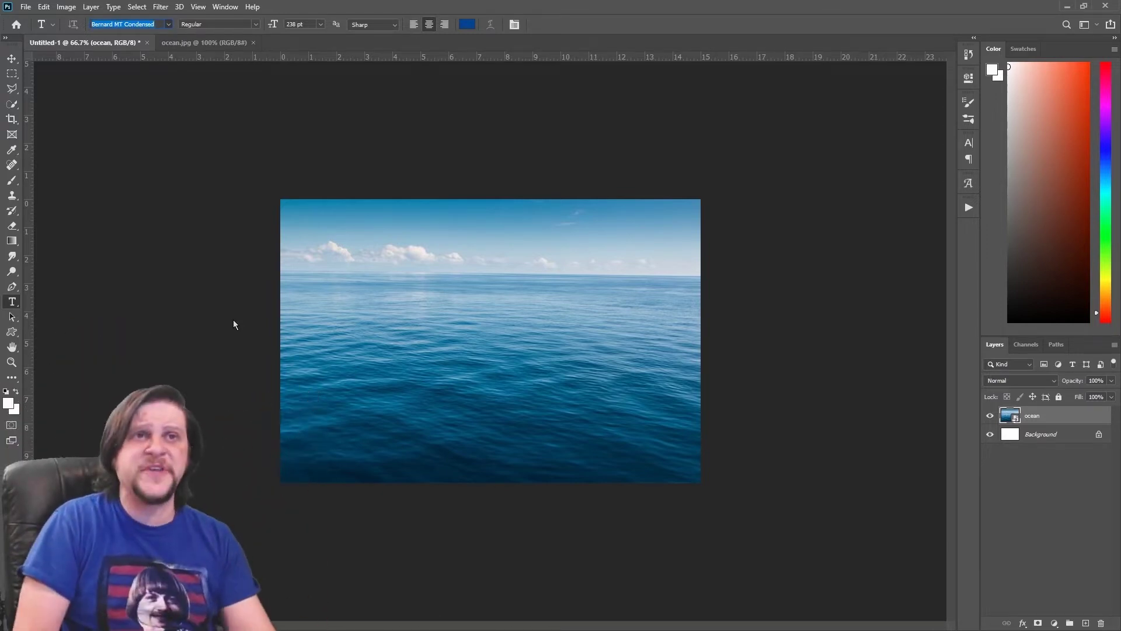
pyautogui.press('Up')
pyautogui.press('Up')
pyautogui.press('Up')
pyautogui.press('Up')
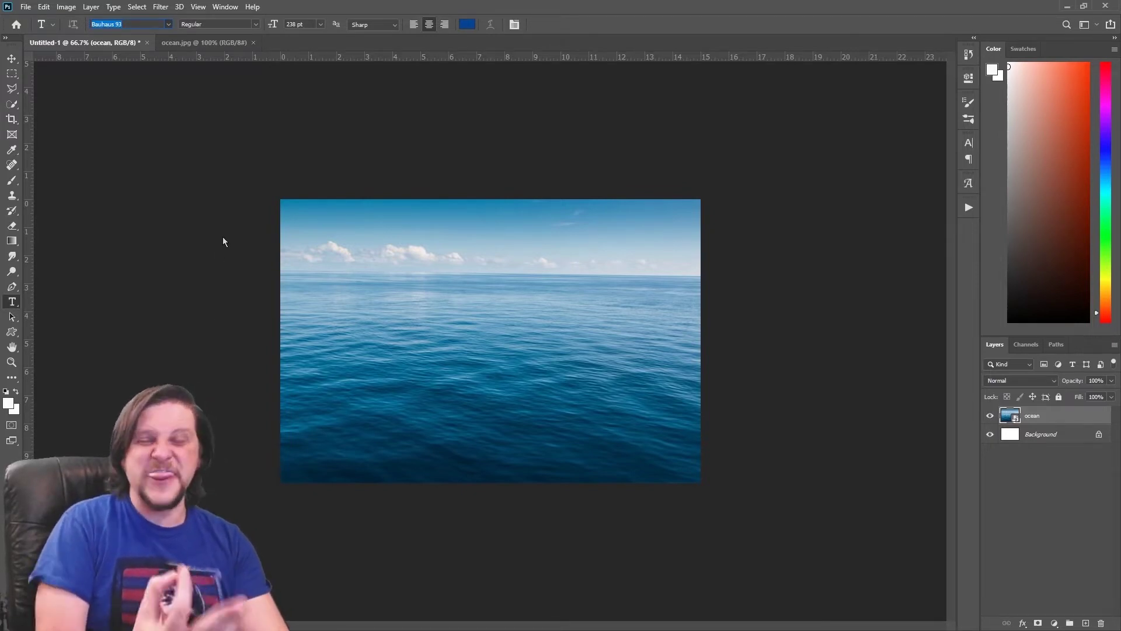
pyautogui.press('Down')
pyautogui.press('Down')
pyautogui.press('Down')
pyautogui.press('Down')
pyautogui.press('Down')
pyautogui.press('Down')
pyautogui.press('Down')
pyautogui.press('Down')
pyautogui.press('Down')
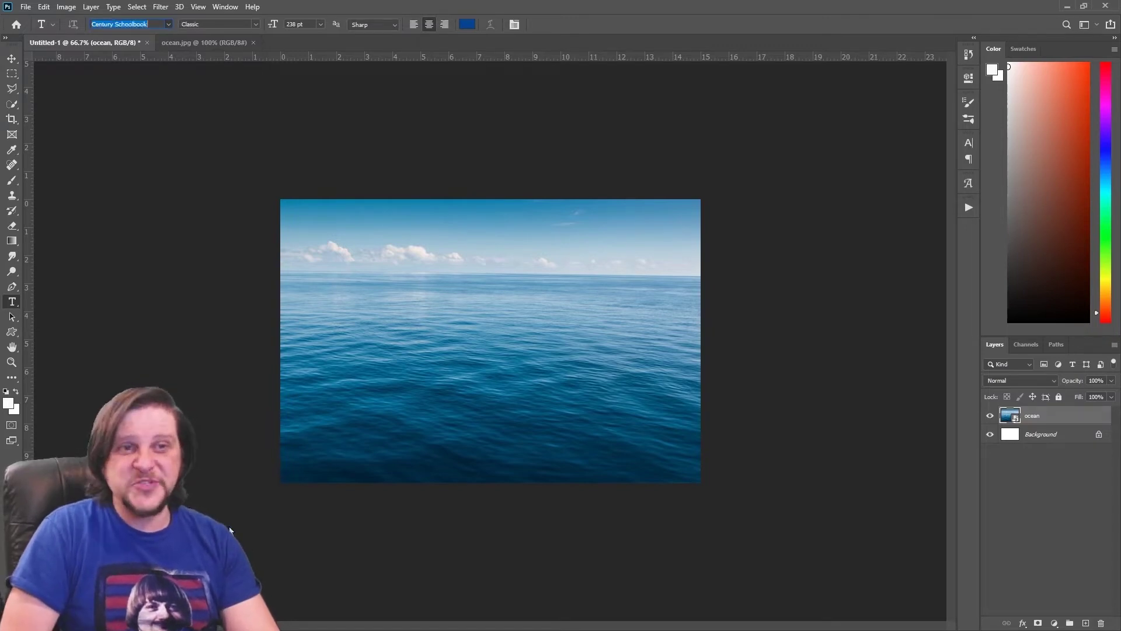
pyautogui.press('Down')
pyautogui.press('Down')
pyautogui.press('Down')
pyautogui.press('Down')
pyautogui.press('Down')
pyautogui.press('Down')
pyautogui.press('Down')
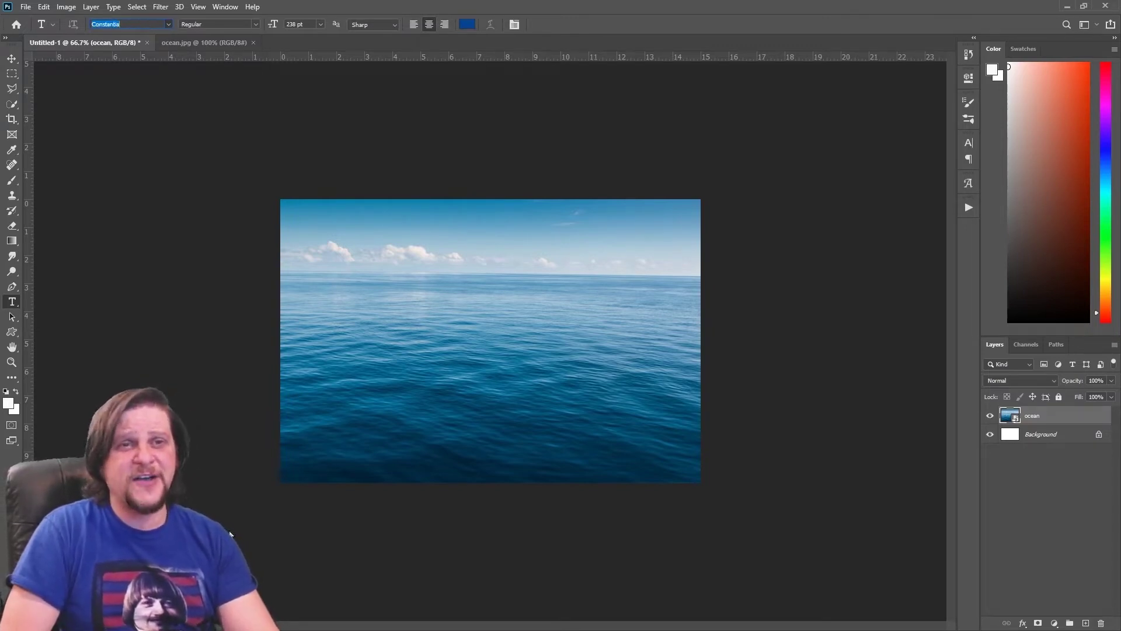
pyautogui.press('Up')
pyautogui.press('Up')
pyautogui.press('Up')
pyautogui.press('Up')
pyautogui.press('Up')
pyautogui.press('Up')
pyautogui.press('Up')
pyautogui.press('Up')
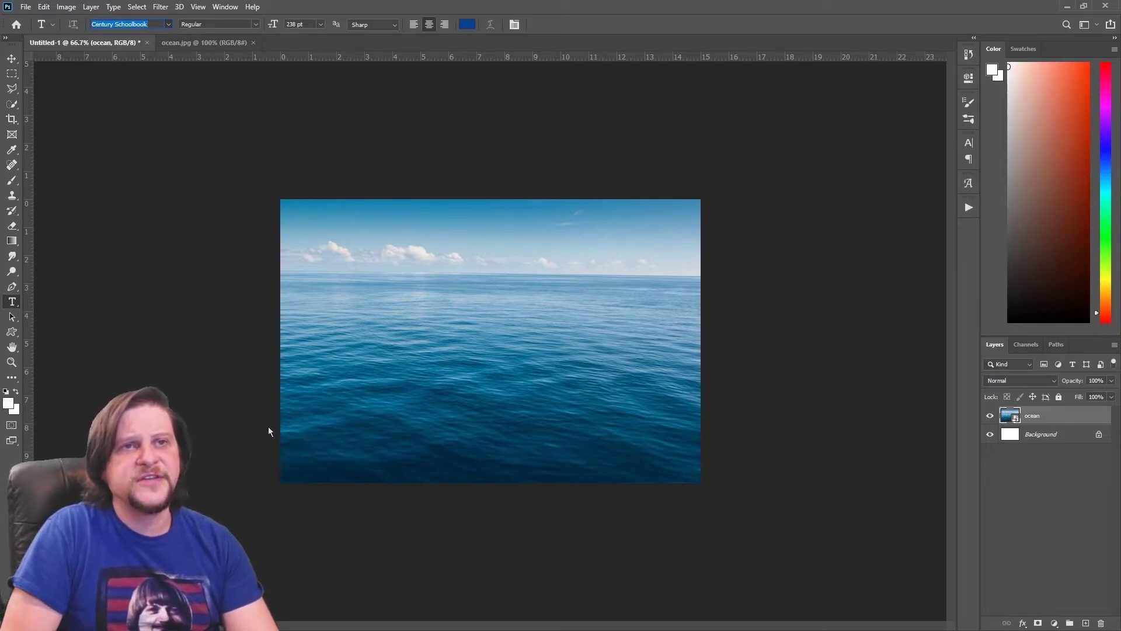
pyautogui.press('Escape')
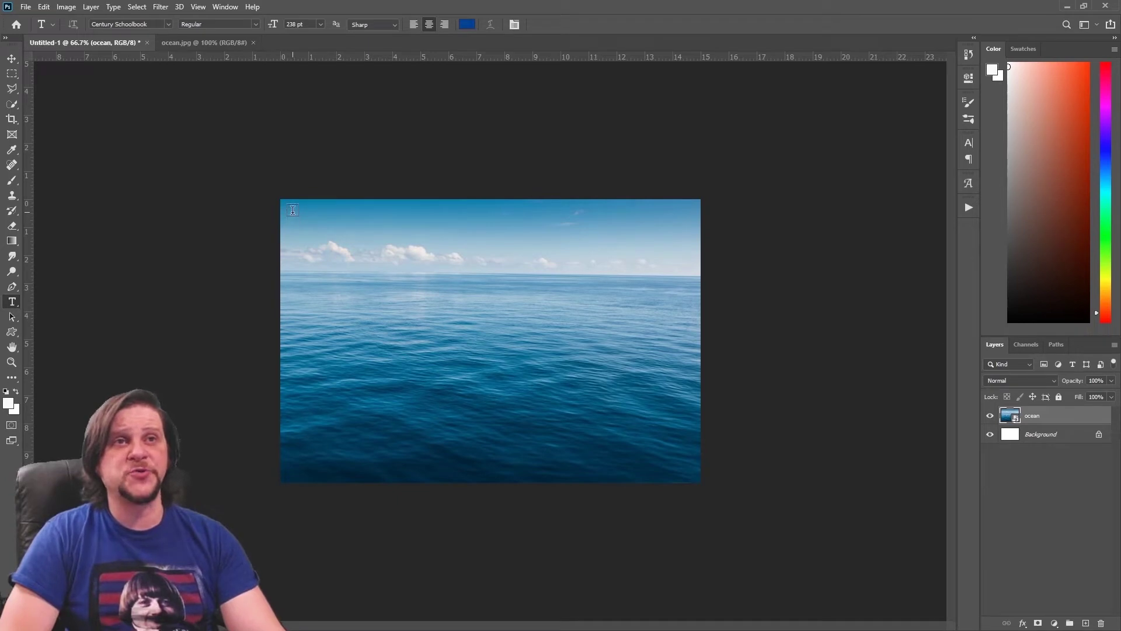
# Draw a paragraph text box across the upper part of the ocean picture, nearly canvas-wide, and set the font size to 76 pt.
pyautogui.moveTo(293, 211); pyautogui.dragTo(683, 330)
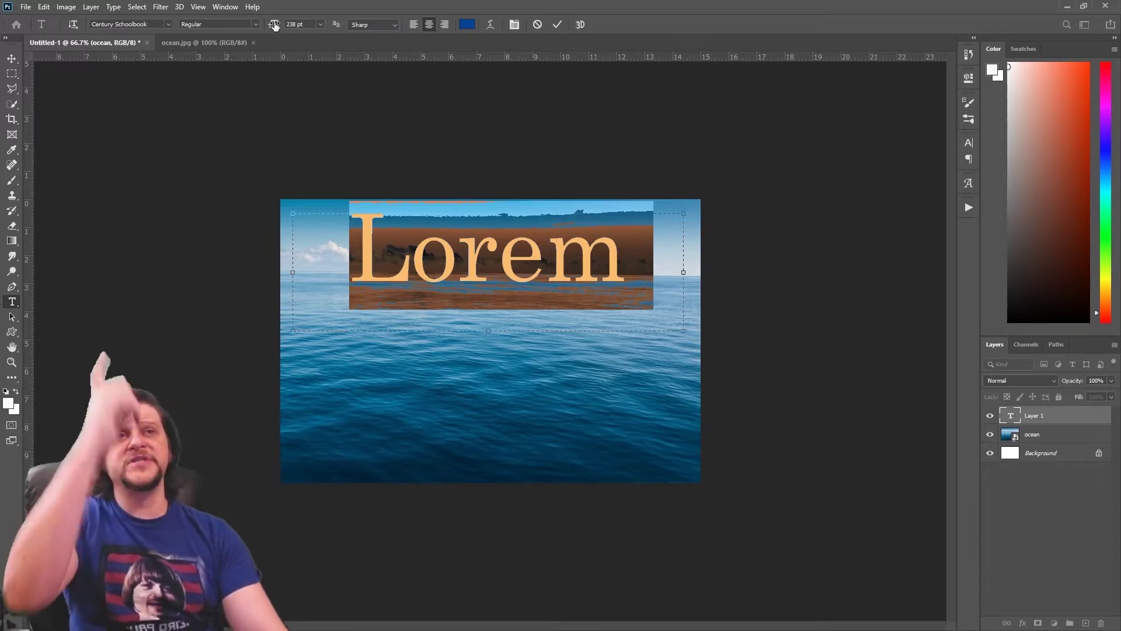
pyautogui.moveTo(273, 28); pyautogui.dragTo(255, 26)
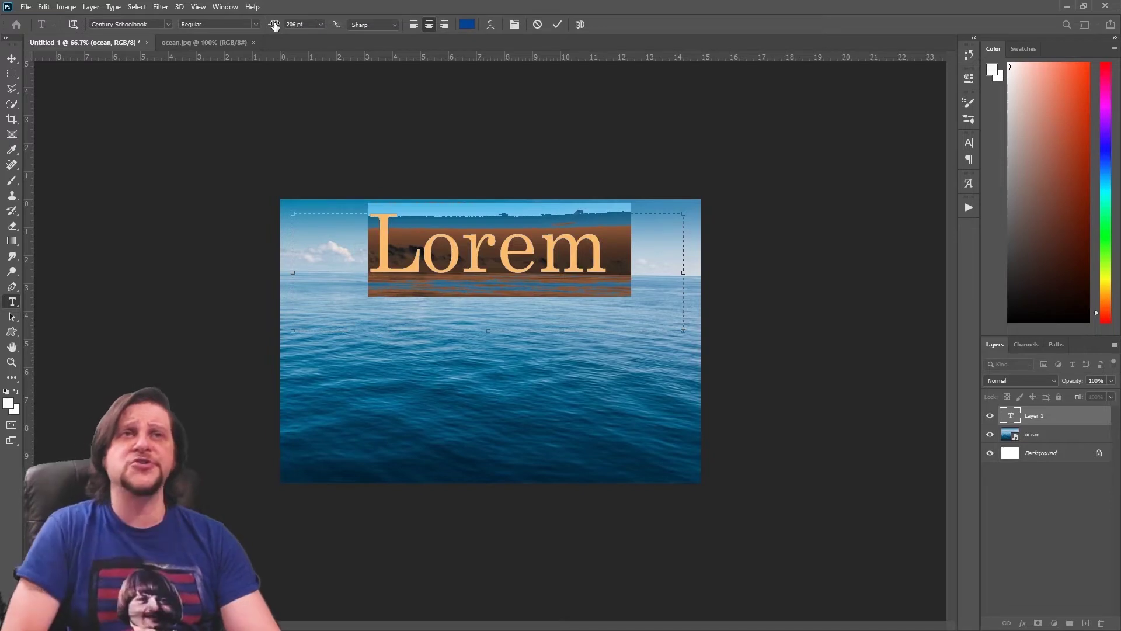
pyautogui.moveTo(274, 26); pyautogui.dragTo(200, 35)
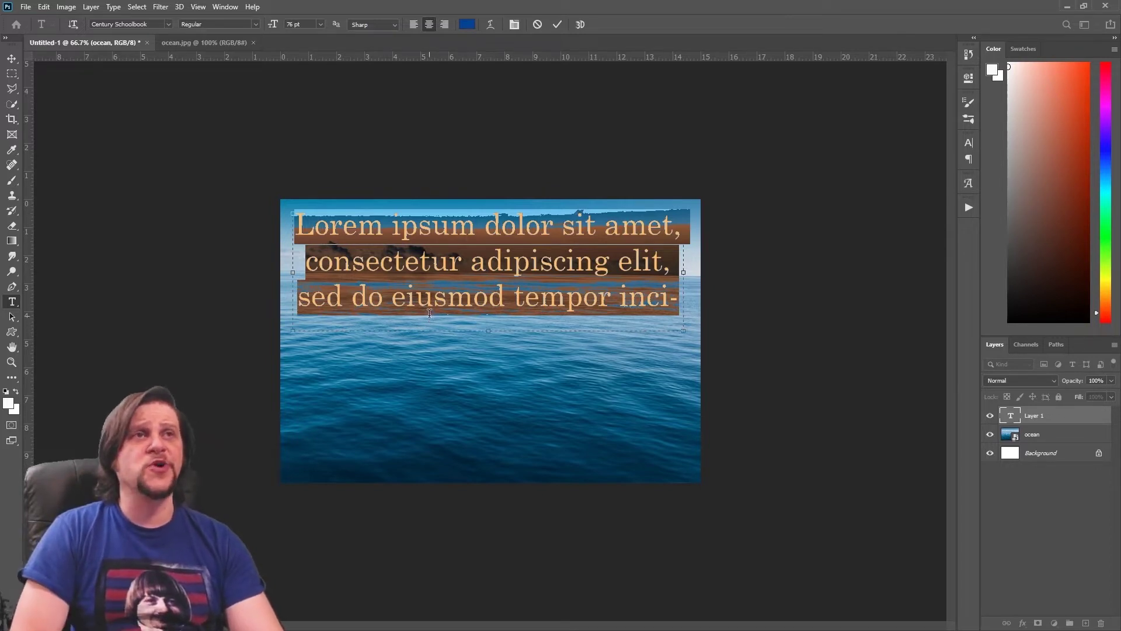
# Set the placeholder text's colour to white and commit the text layer.
pyautogui.click(467, 26)
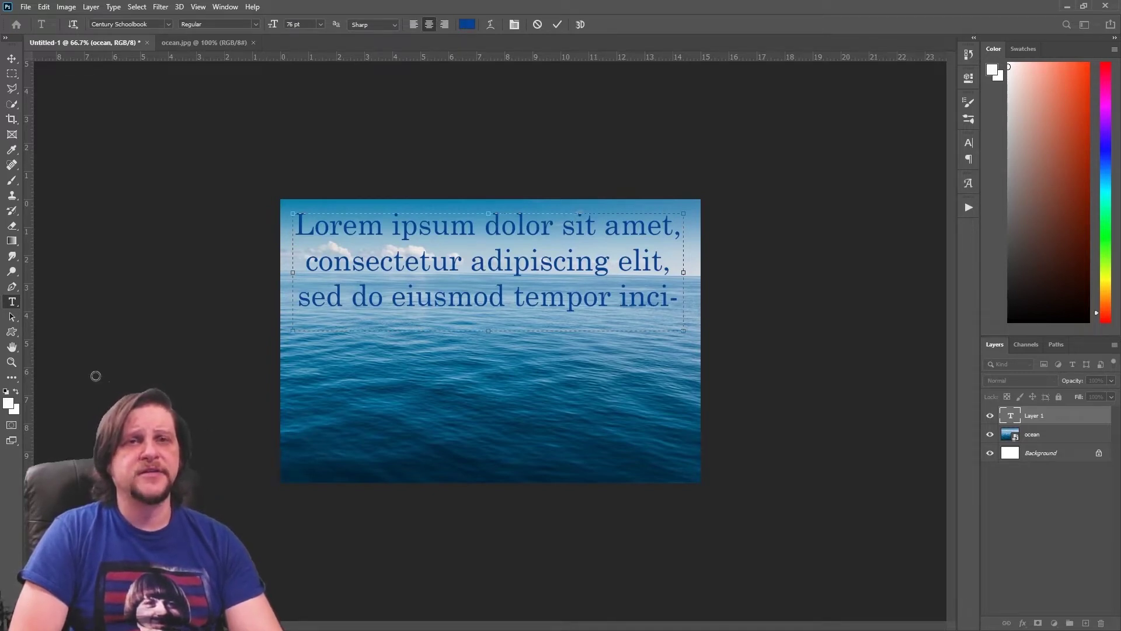
pyautogui.press('Return')
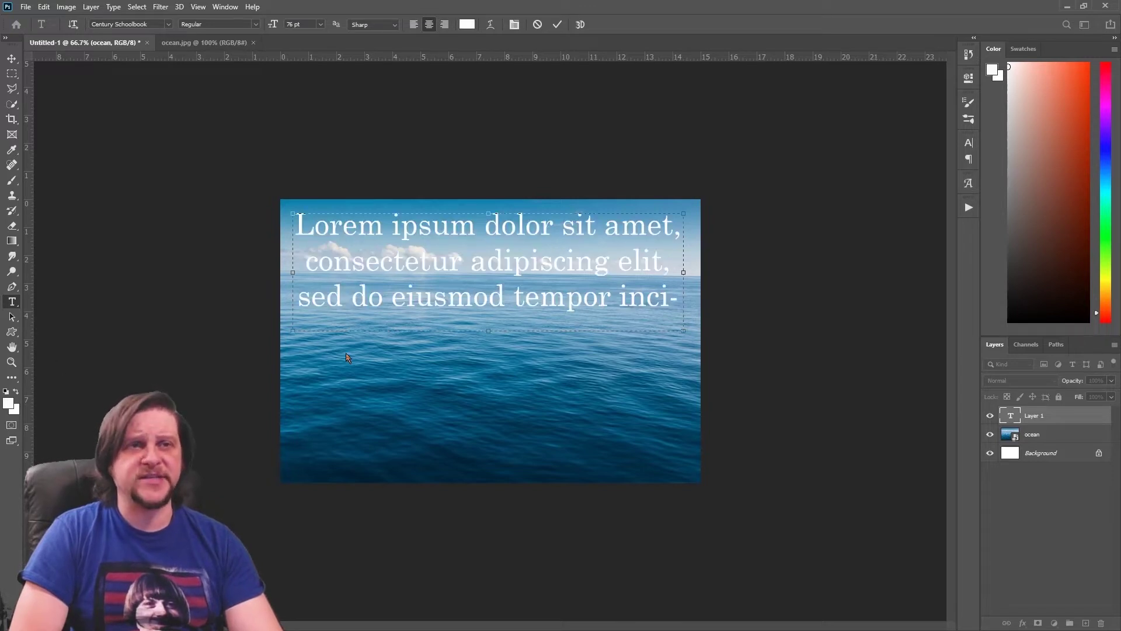
pyautogui.hotkey('ctrl', 'a')
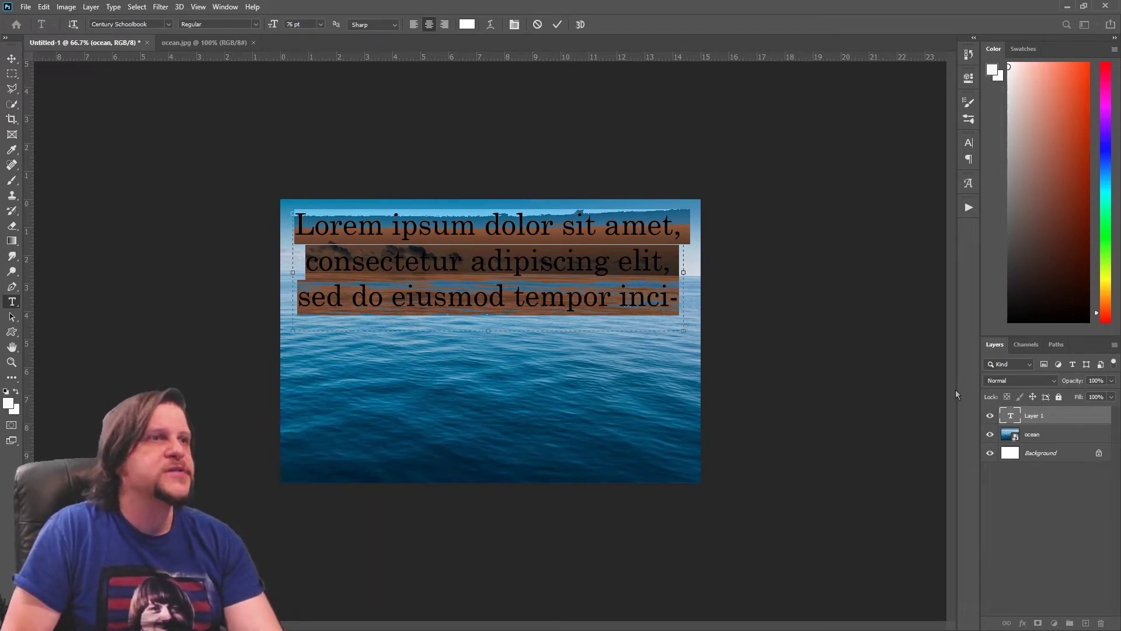
pyautogui.click(557, 26)
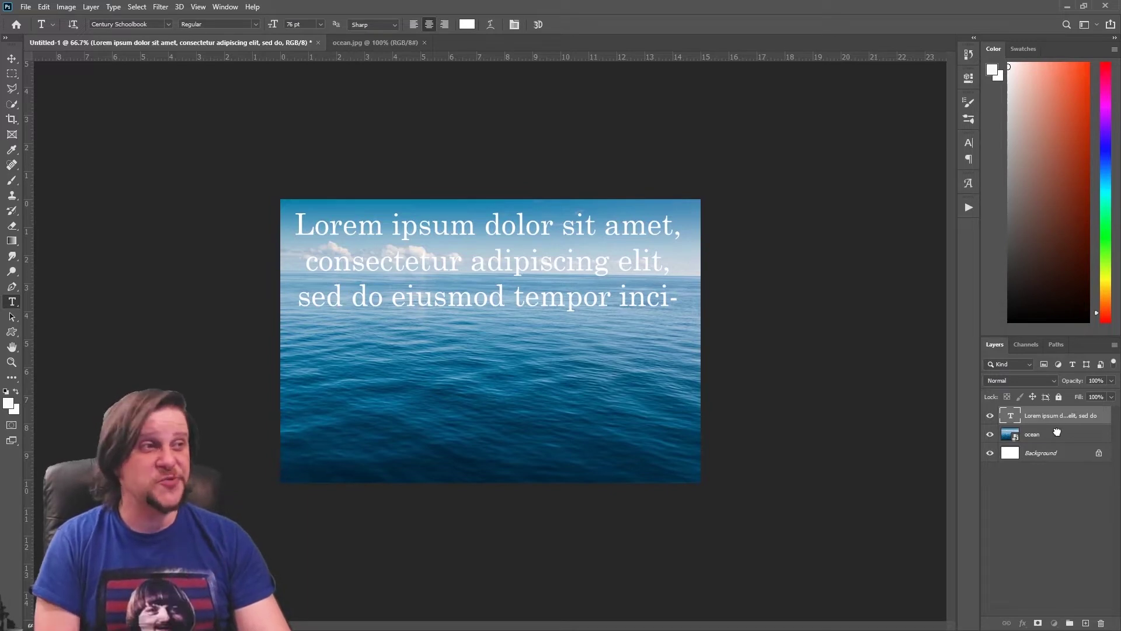
# Open the text layer's blending options and add a black Stroke 6 px wide.
pyautogui.moveTo(1065, 419)
pyautogui.mouseDown()
pyautogui.moveTo(1066, 453)
pyautogui.moveTo(1066, 417)
pyautogui.mouseUp()
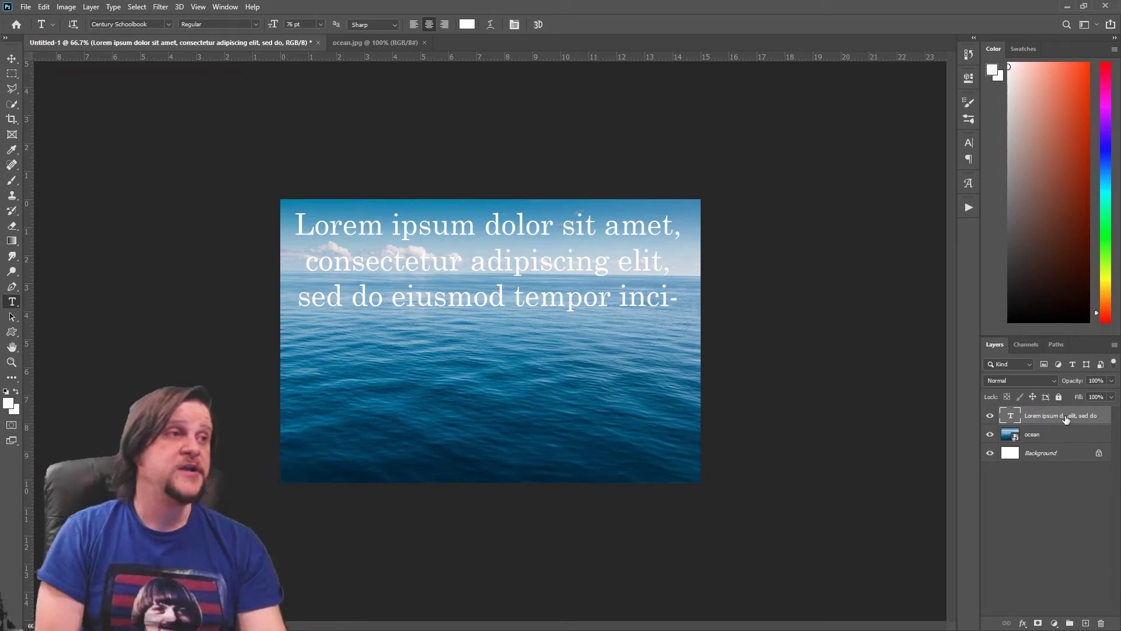
pyautogui.click(1105, 421)
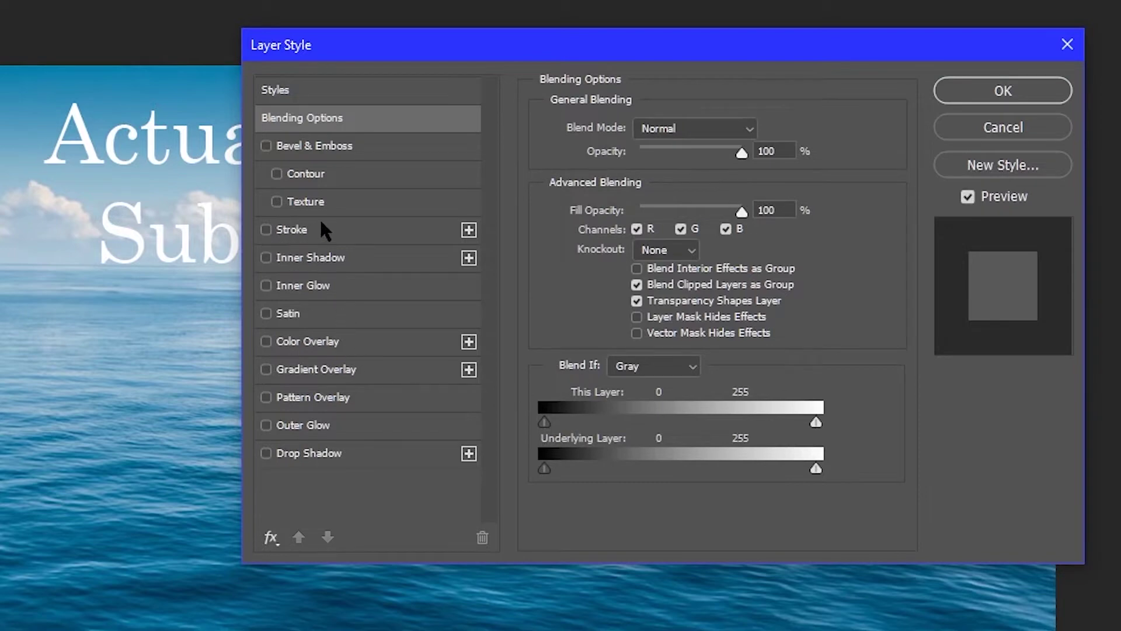
pyautogui.click(266, 229)
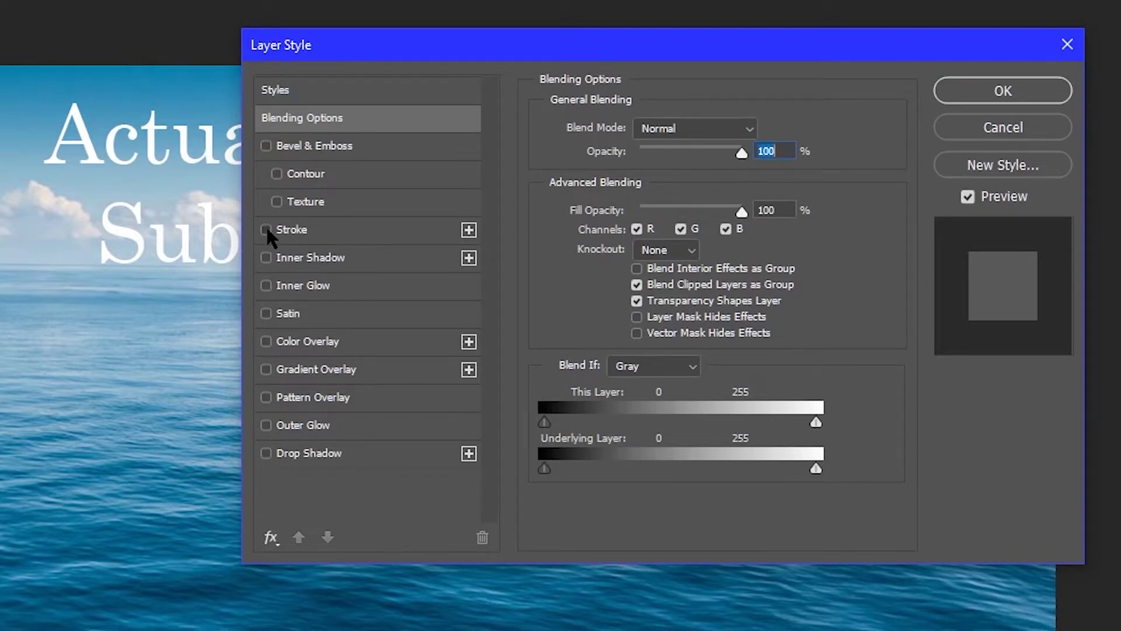
pyautogui.click(326, 227)
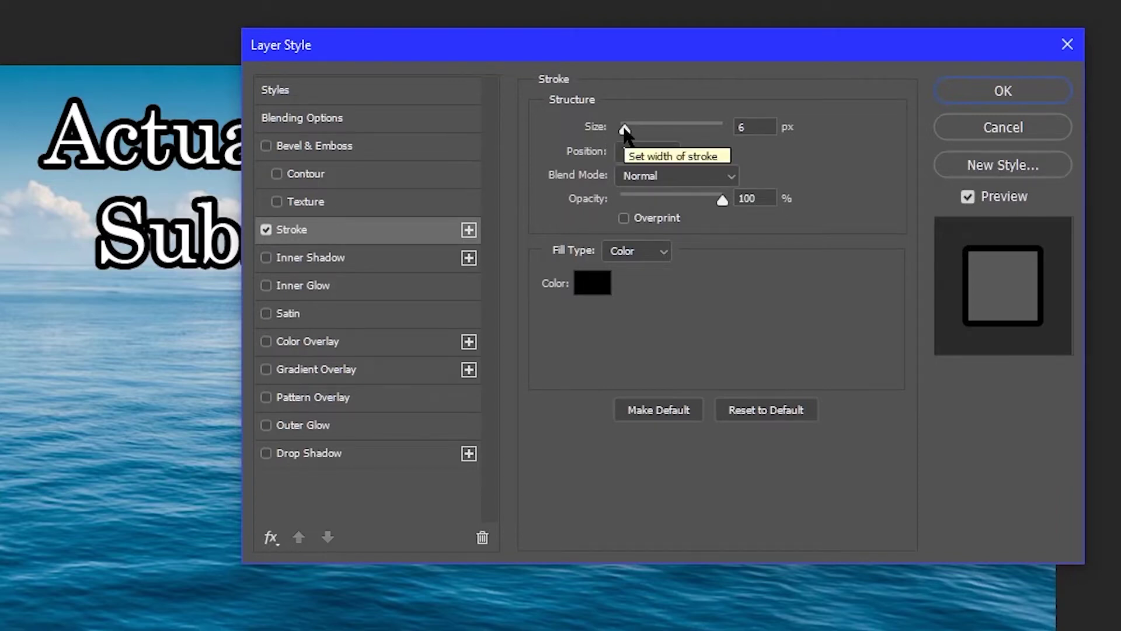
pyautogui.moveTo(624, 127); pyautogui.dragTo(622, 127)
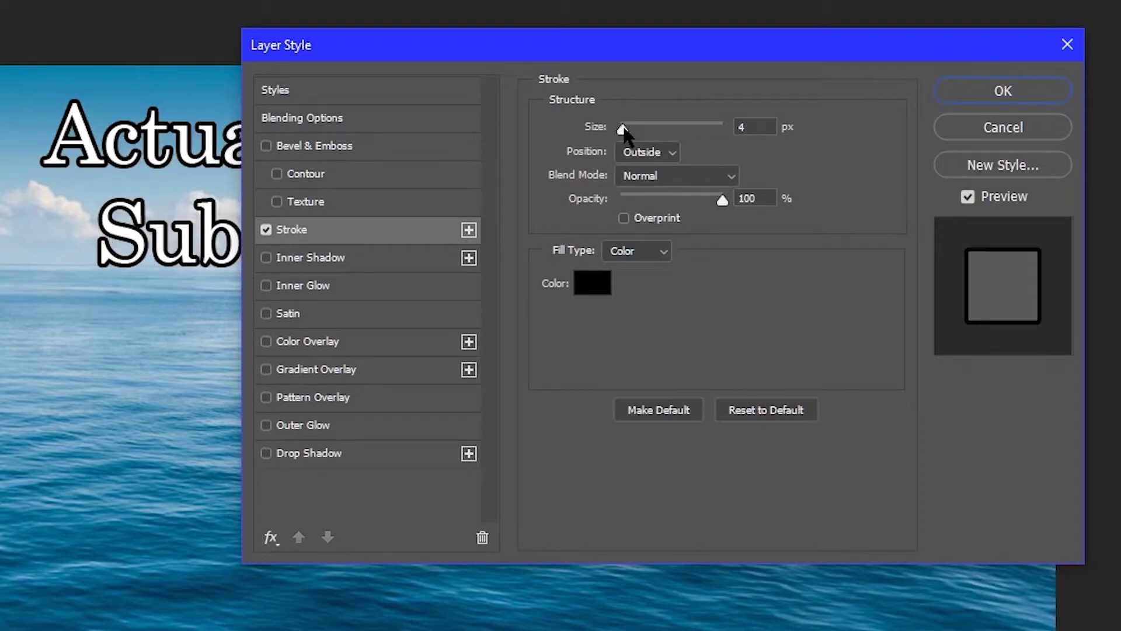
pyautogui.moveTo(622, 130); pyautogui.dragTo(625, 130)
# Try the Center and Inside positions for the text stroke and return it to Outside.
pyautogui.click(653, 153)
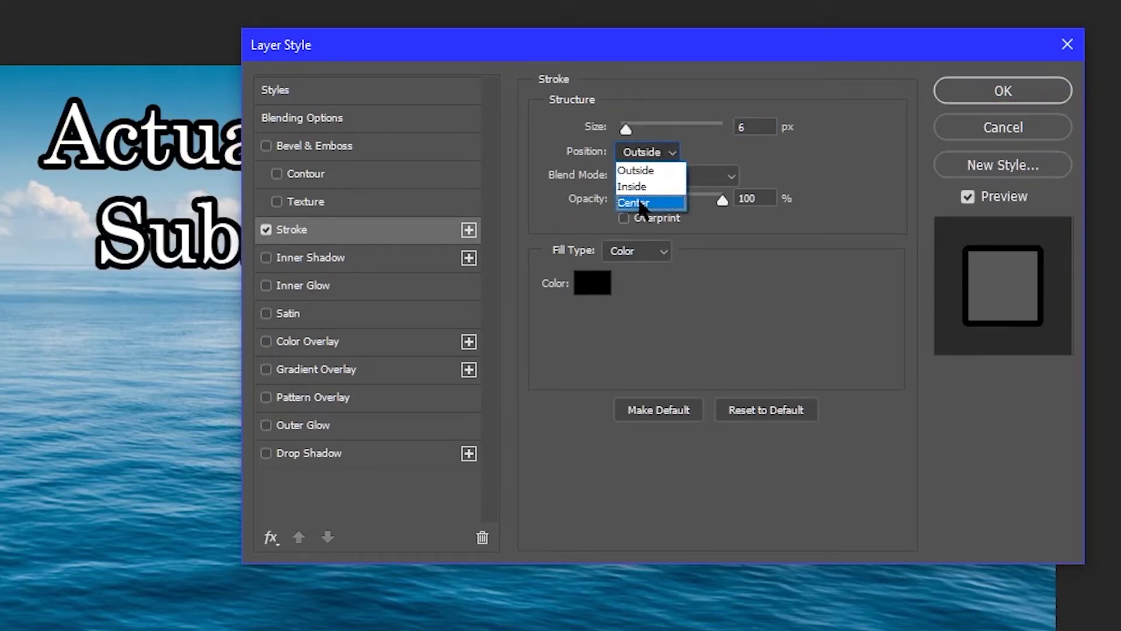
pyautogui.click(641, 202)
pyautogui.click(667, 150)
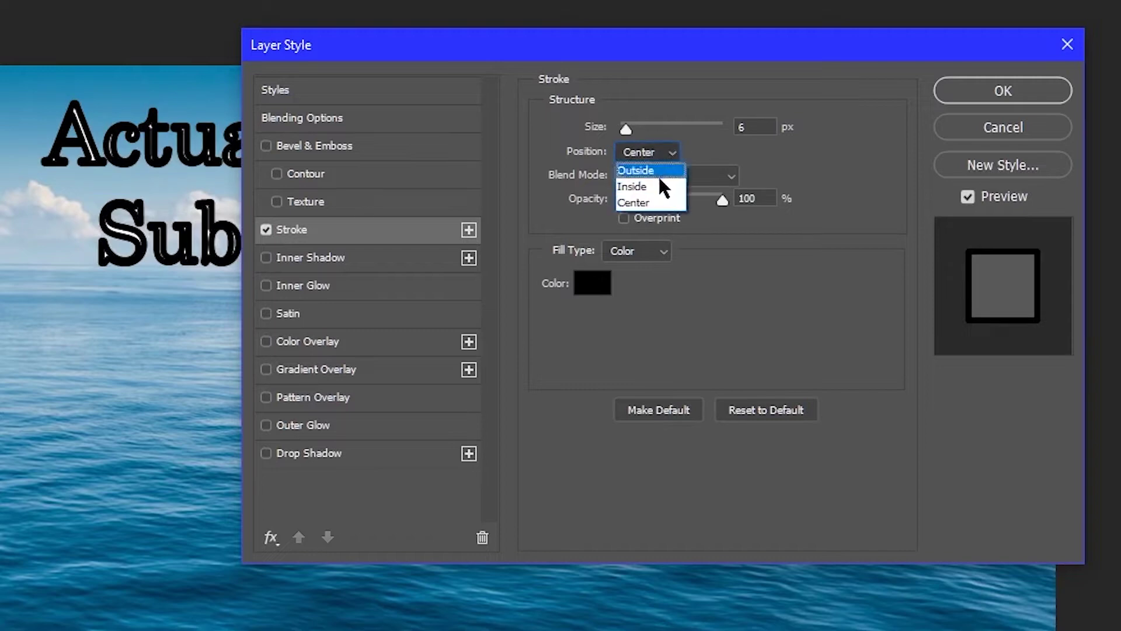
pyautogui.click(656, 169)
pyautogui.click(671, 150)
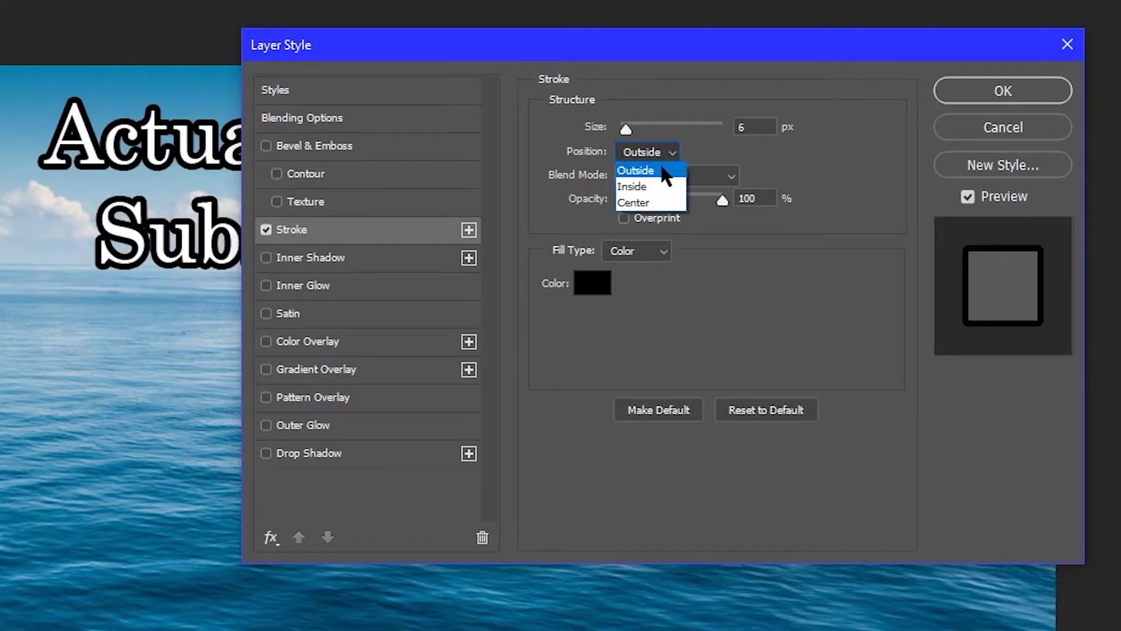
pyautogui.click(649, 183)
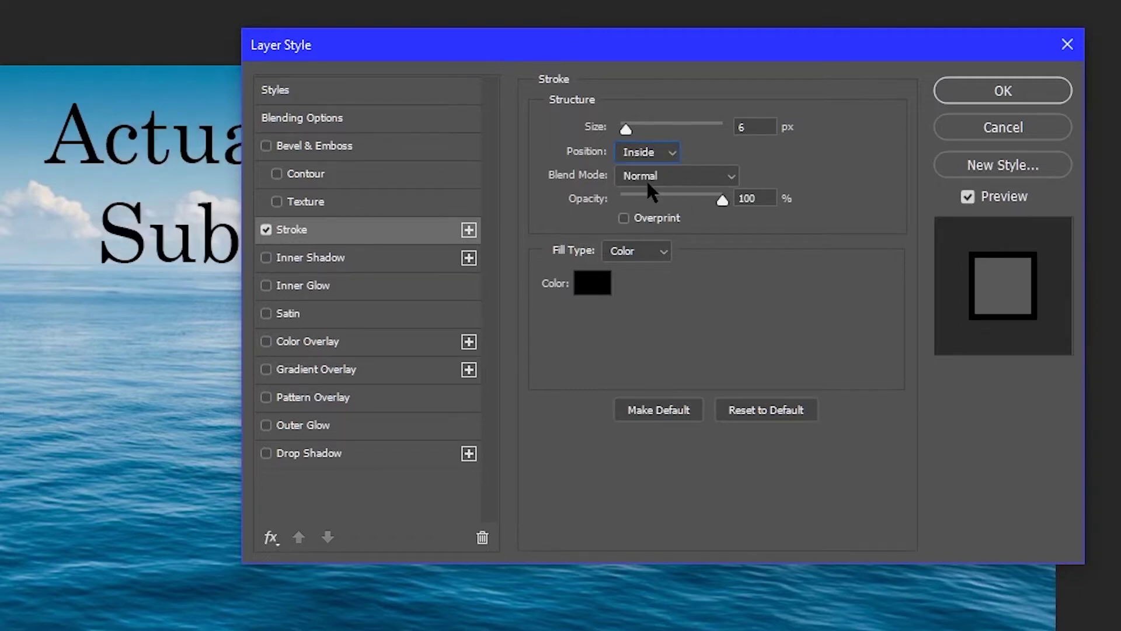
pyautogui.click(672, 152)
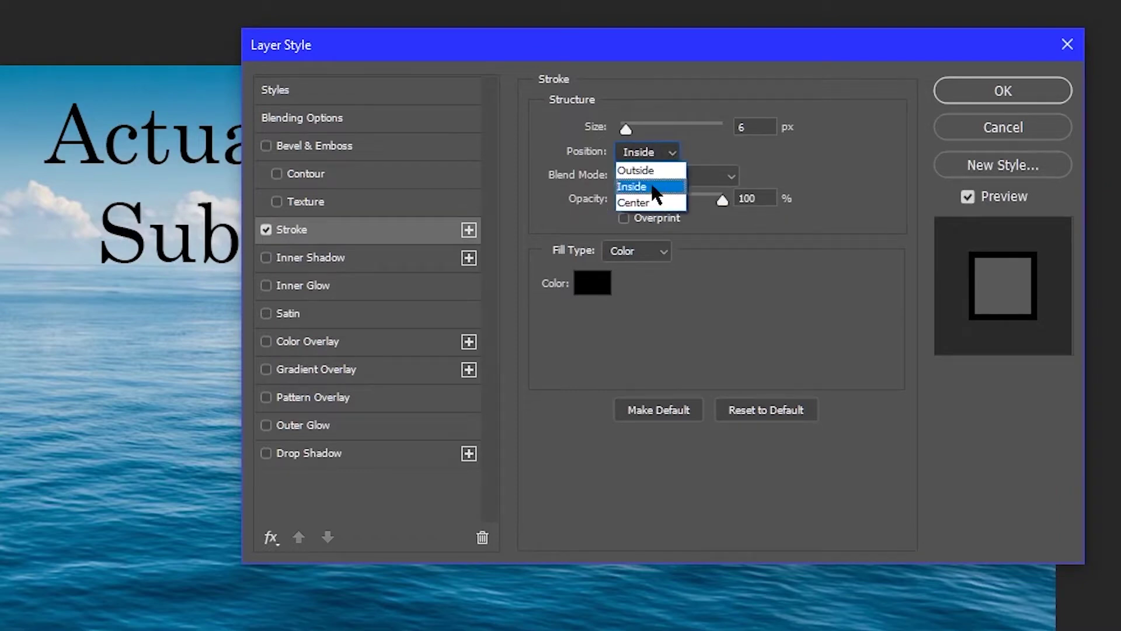
pyautogui.click(645, 171)
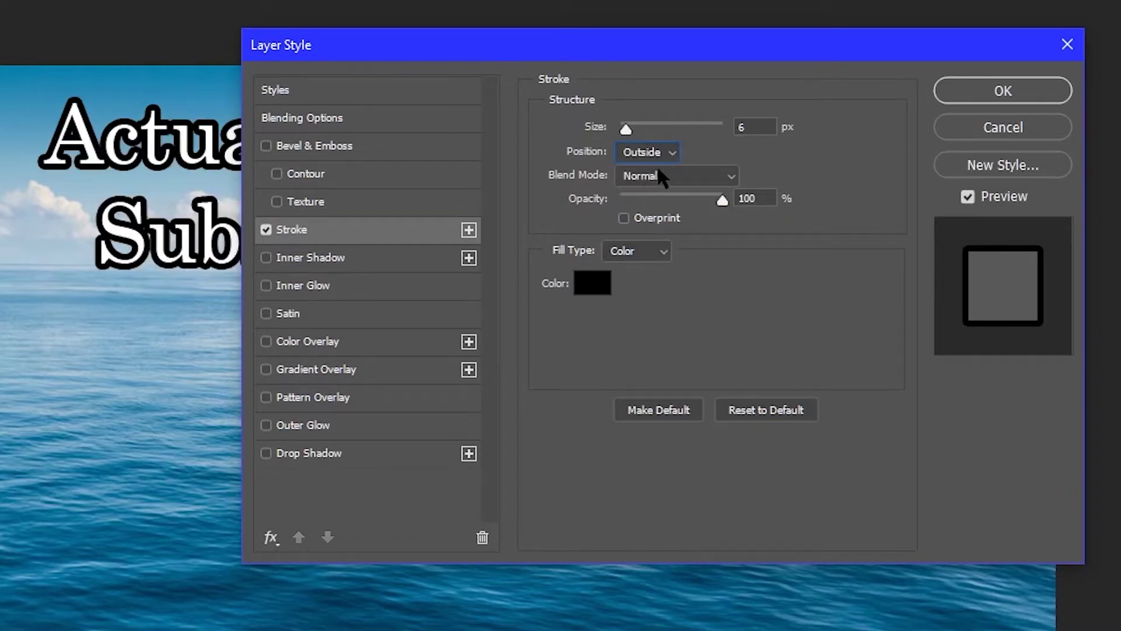
# Compare thinner and thicker stroke widths, settle on a thick black outline and apply the layer style.
pyautogui.moveTo(626, 128); pyautogui.dragTo(622, 130)
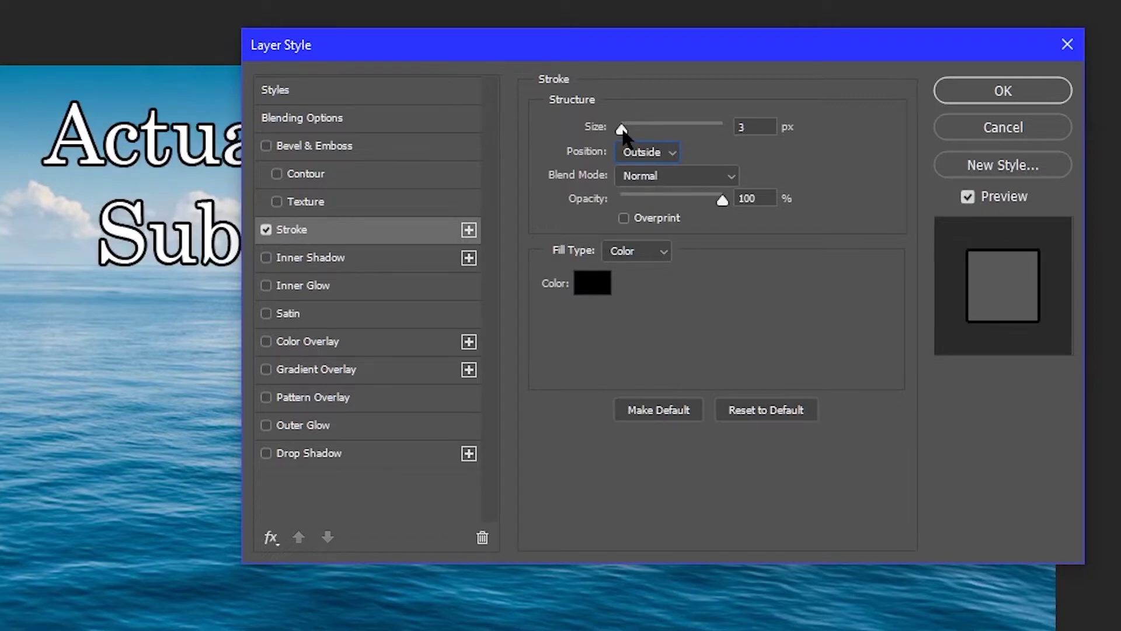
pyautogui.moveTo(623, 135); pyautogui.dragTo(627, 136)
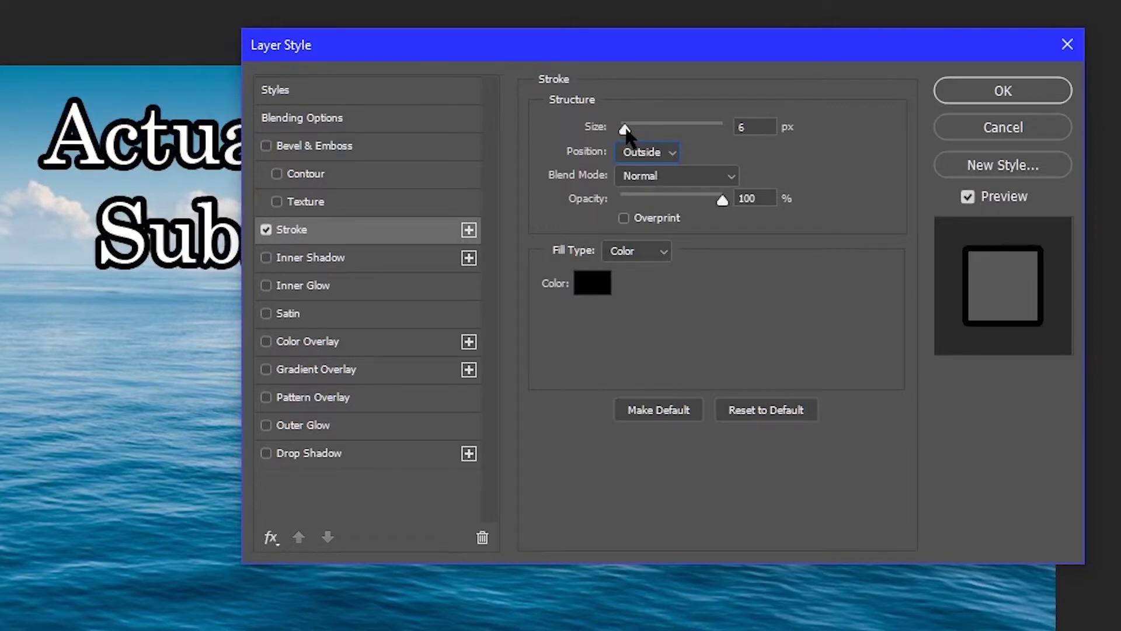
pyautogui.moveTo(627, 135); pyautogui.dragTo(620, 133)
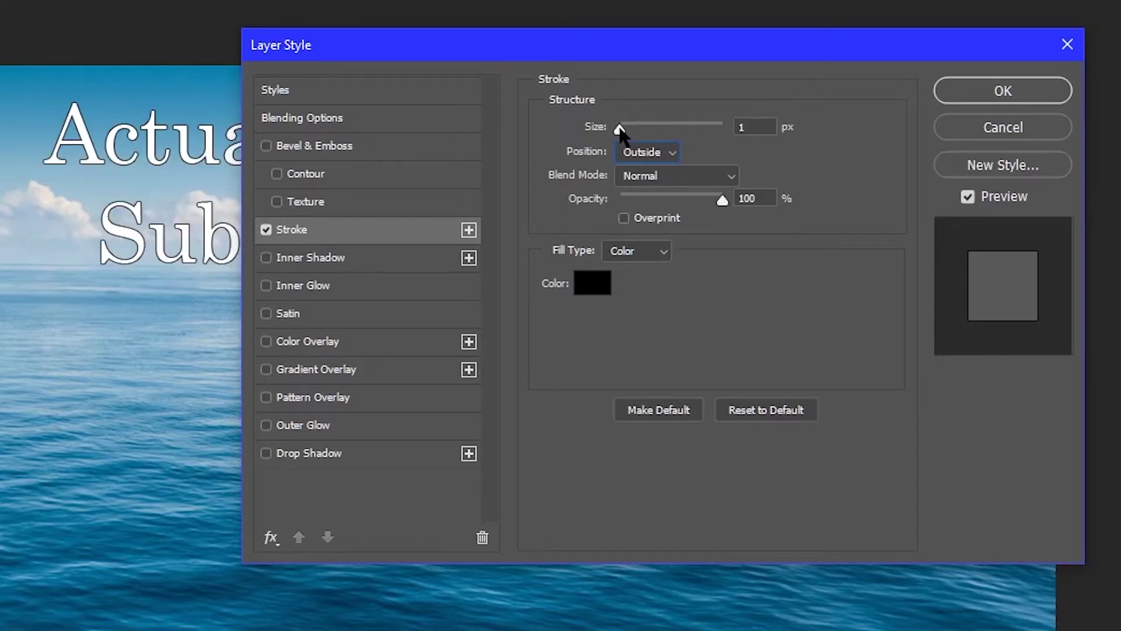
pyautogui.moveTo(620, 133); pyautogui.dragTo(627, 134)
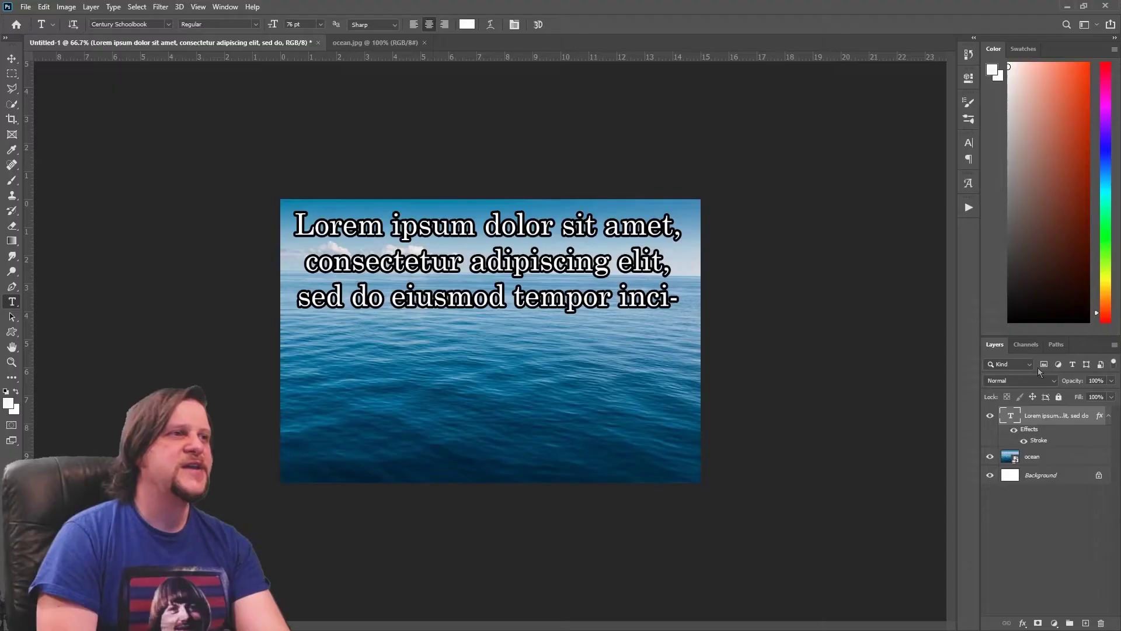
# Replace all of the placeholder text with "Actual photograph of a Submariner farting.".
pyautogui.doubleClick(388, 228)
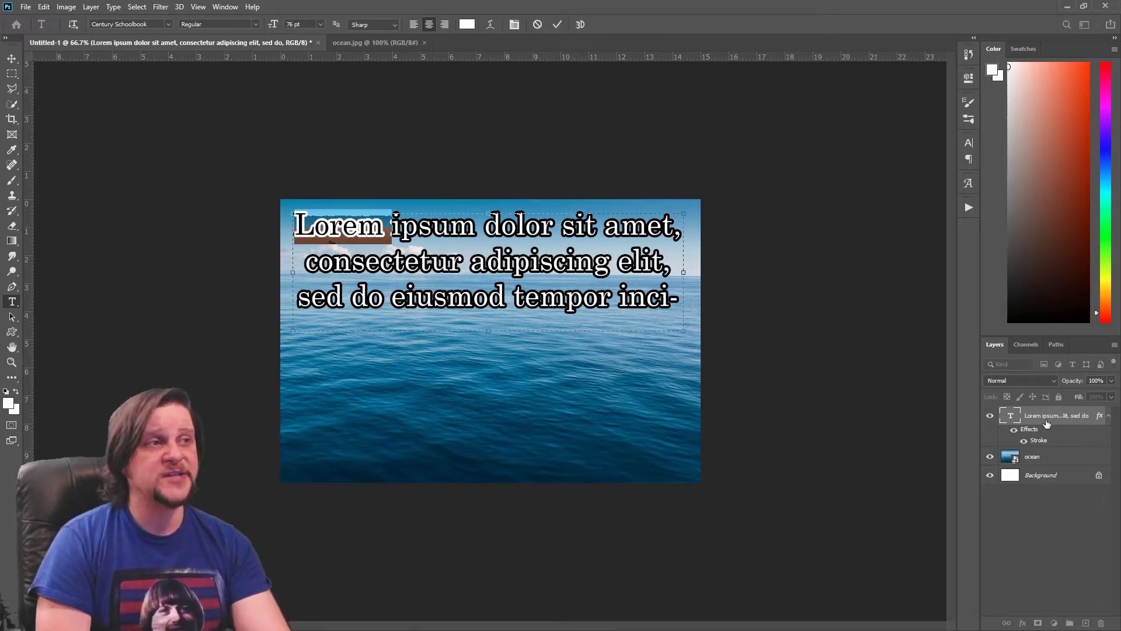
pyautogui.click(350, 250)
pyautogui.hotkey('ctrl', 'a')
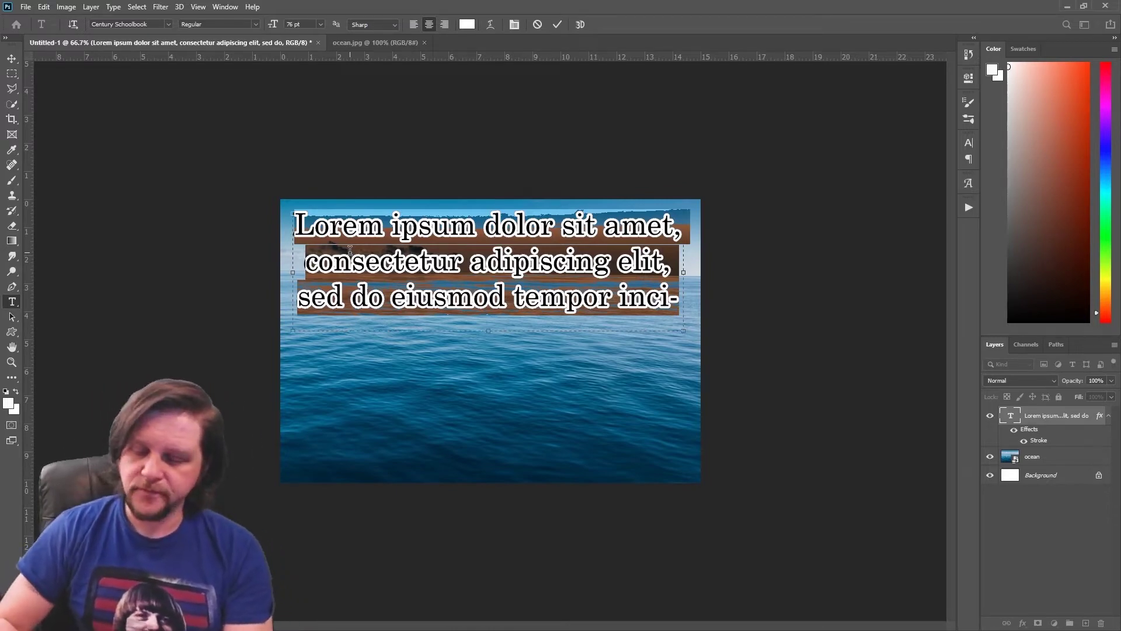
pyautogui.write('Actual Pho')
pyautogui.press('BackSpace')
pyautogui.press('BackSpace')
pyautogui.press('BackSpace')
pyautogui.write('photograph')
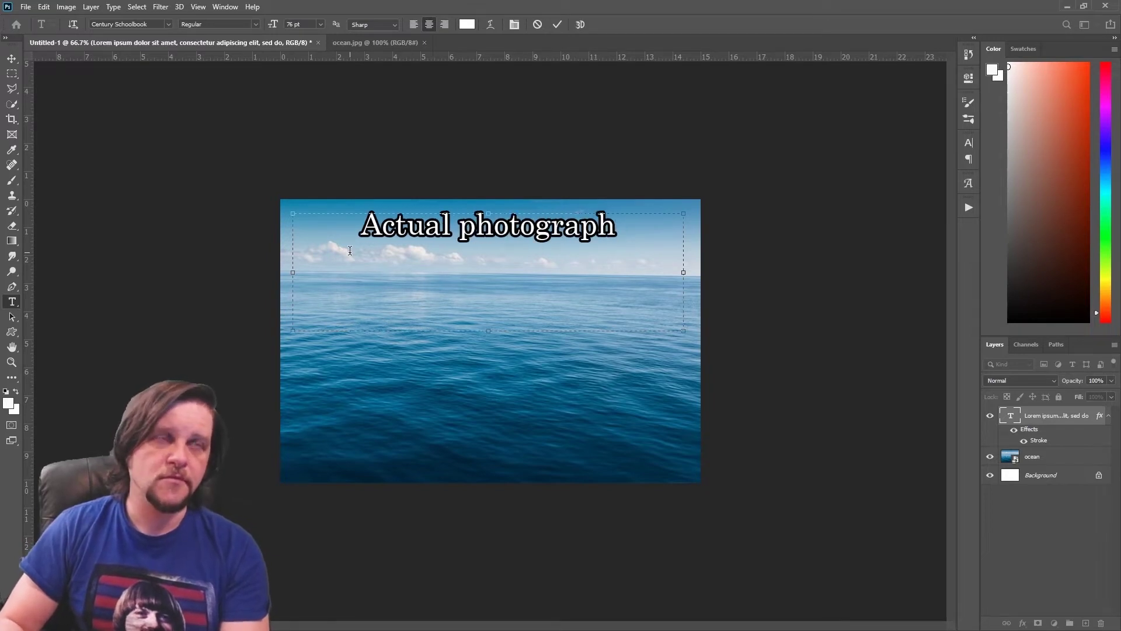
pyautogui.write(' of a Submarine')
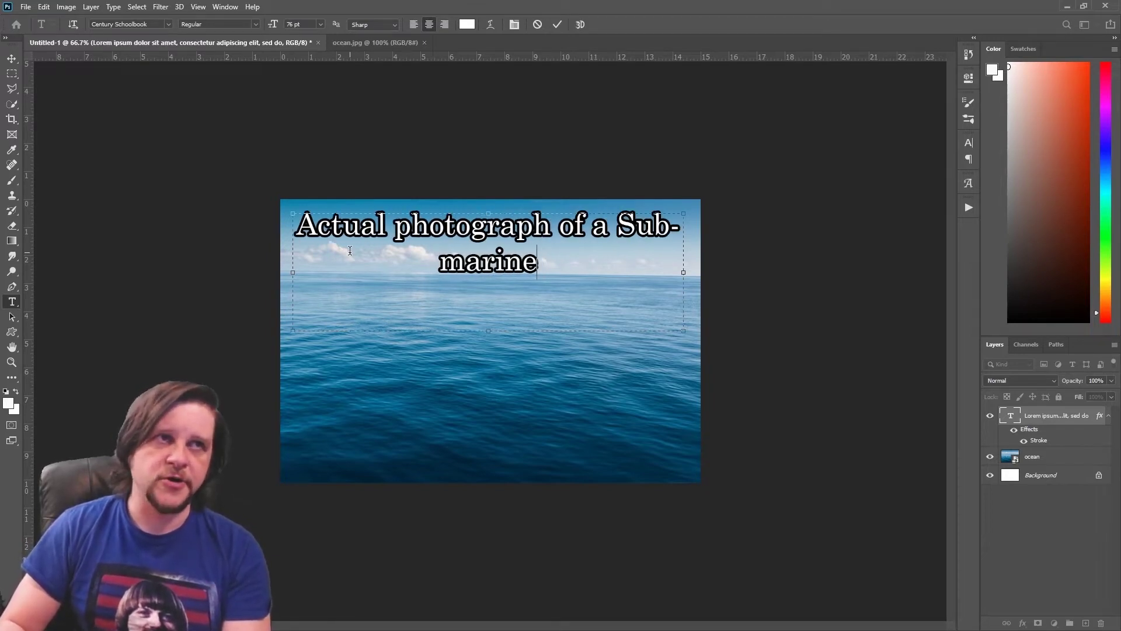
pyautogui.write('r Farting')
pyautogui.press('BackSpace')
pyautogui.press('BackSpace')
pyautogui.press('BackSpace')
pyautogui.press('BackSpace')
pyautogui.press('BackSpace')
pyautogui.press('BackSpace')
pyautogui.press('BackSpace')
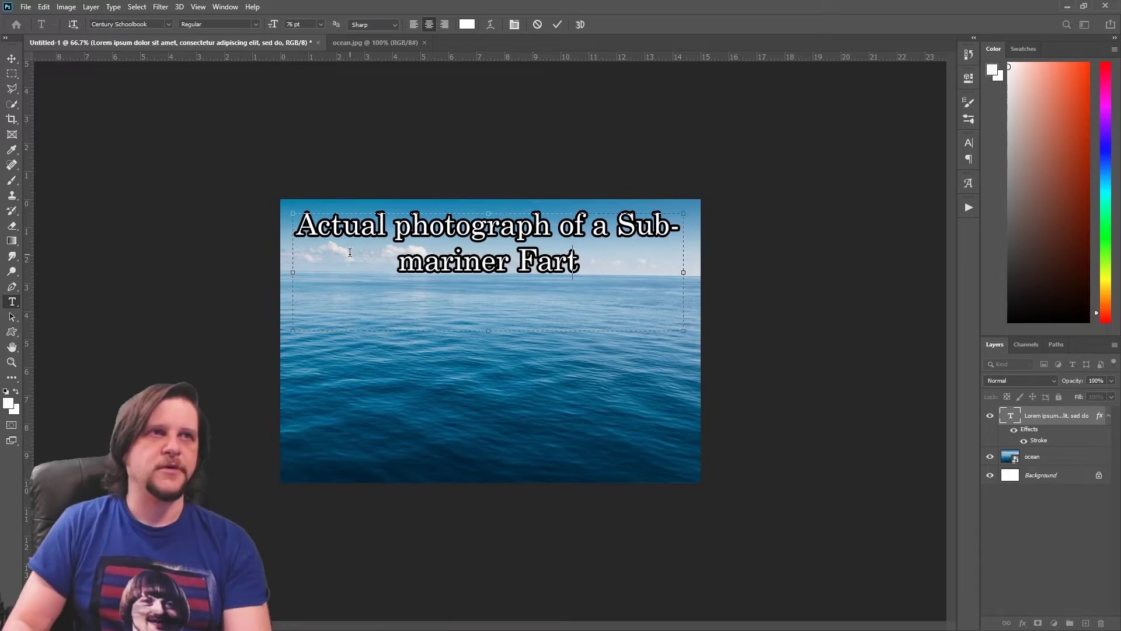
pyautogui.write('farting.')
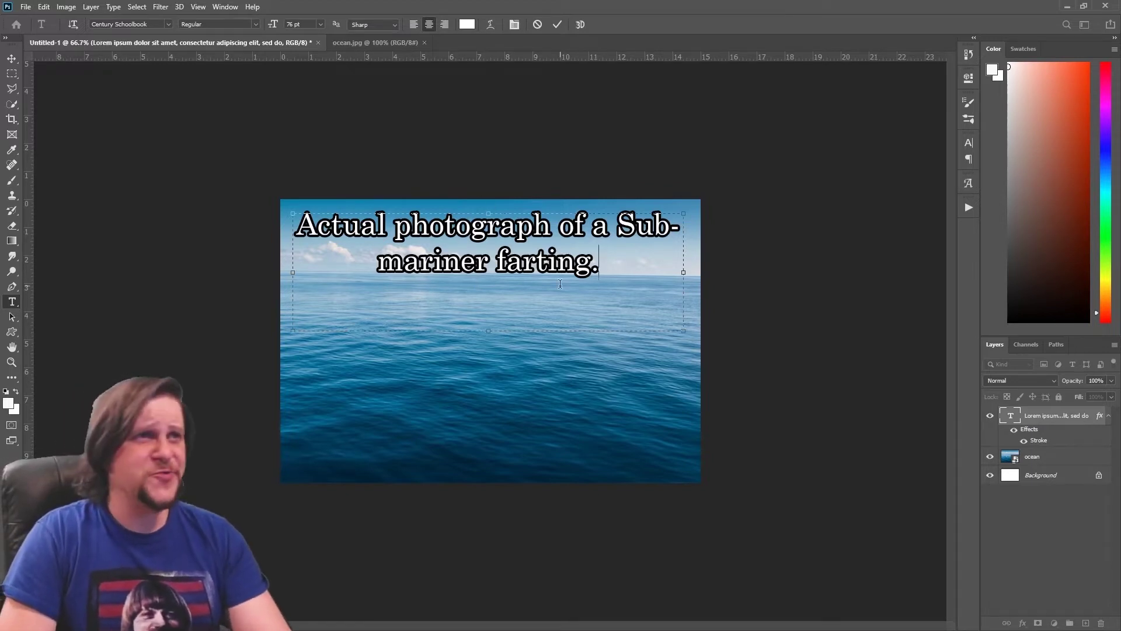
# Narrow the text box so "Submariner" stays unbroken, shorten the box to fit the two lines, and commit the text.
pyautogui.moveTo(685, 271); pyautogui.dragTo(655, 271)
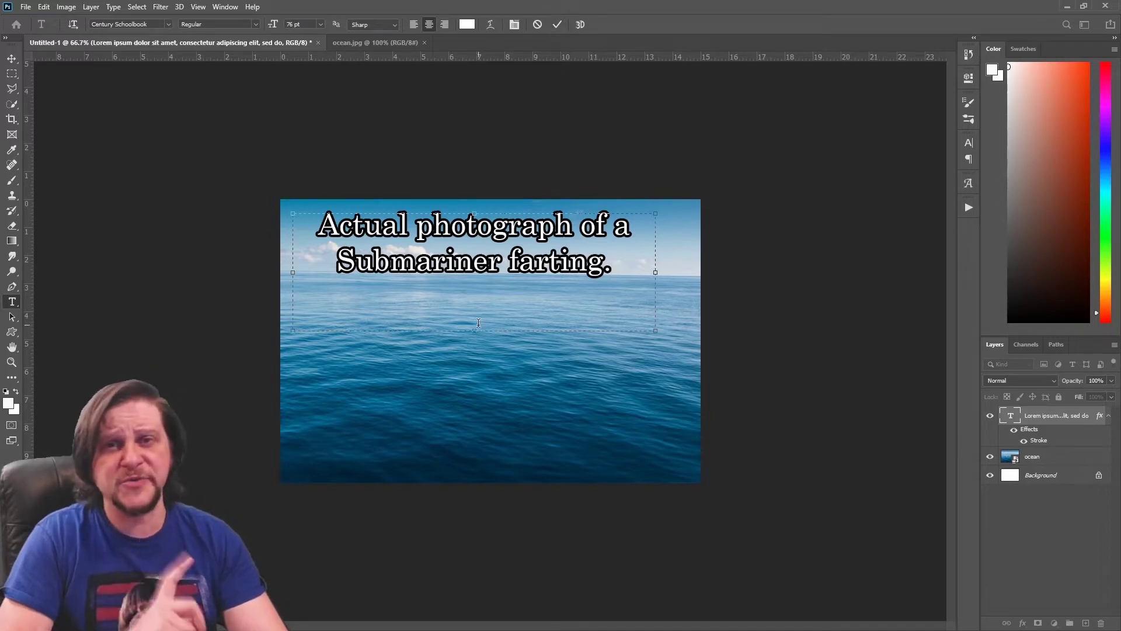
pyautogui.moveTo(473, 320); pyautogui.dragTo(477, 285)
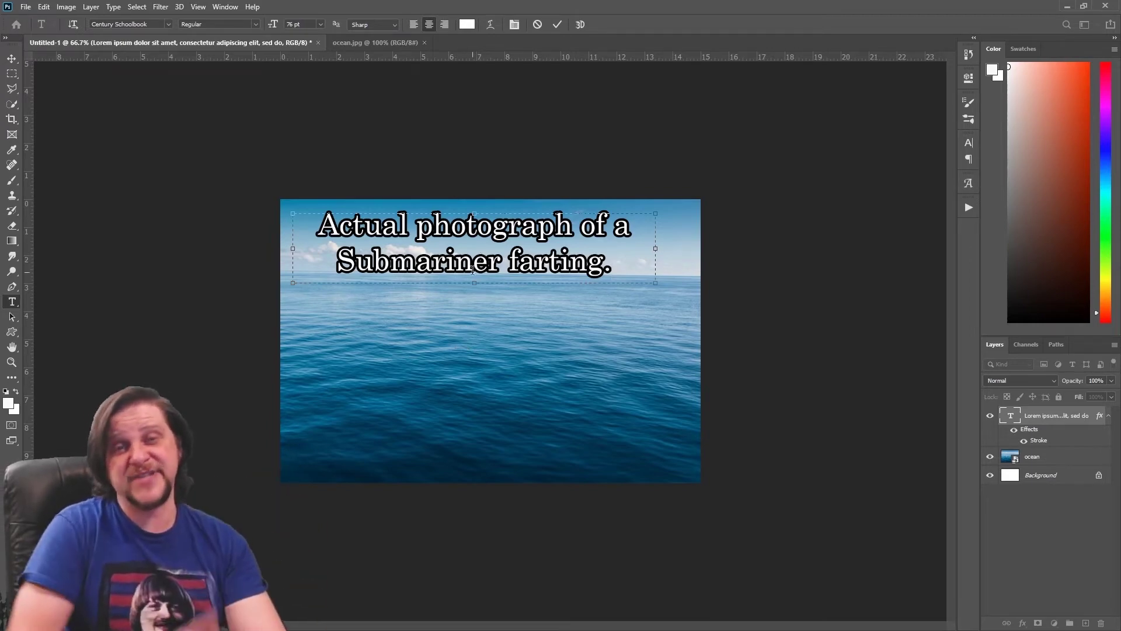
pyautogui.click(556, 25)
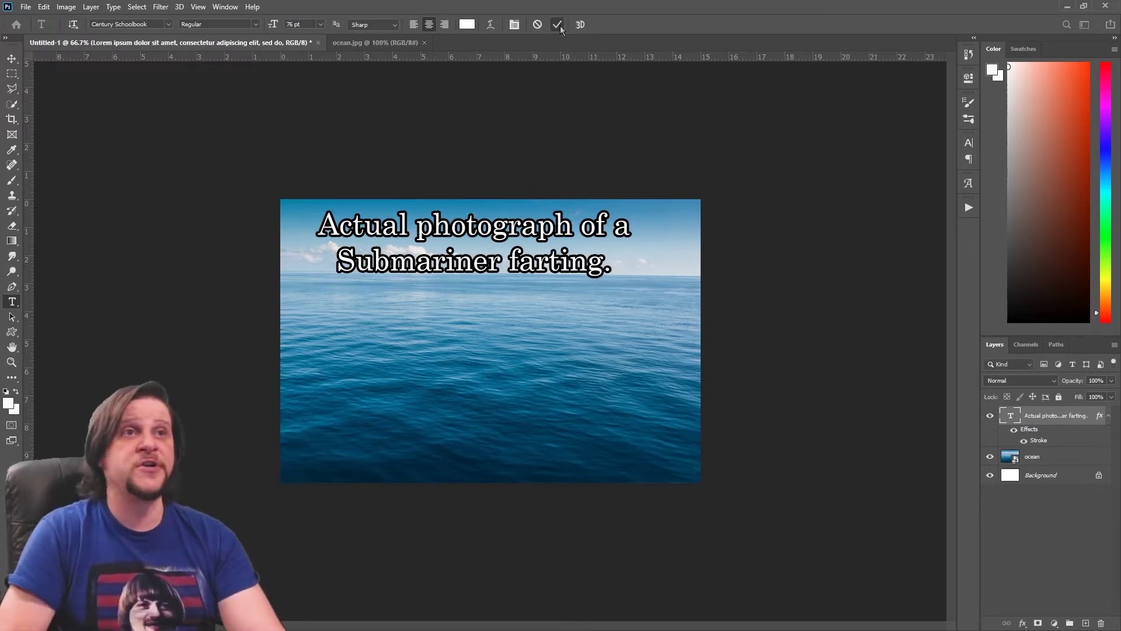
# Move the caption to the horizontal centre of the canvas, near the picture's upper edge.
pyautogui.click(12, 60)
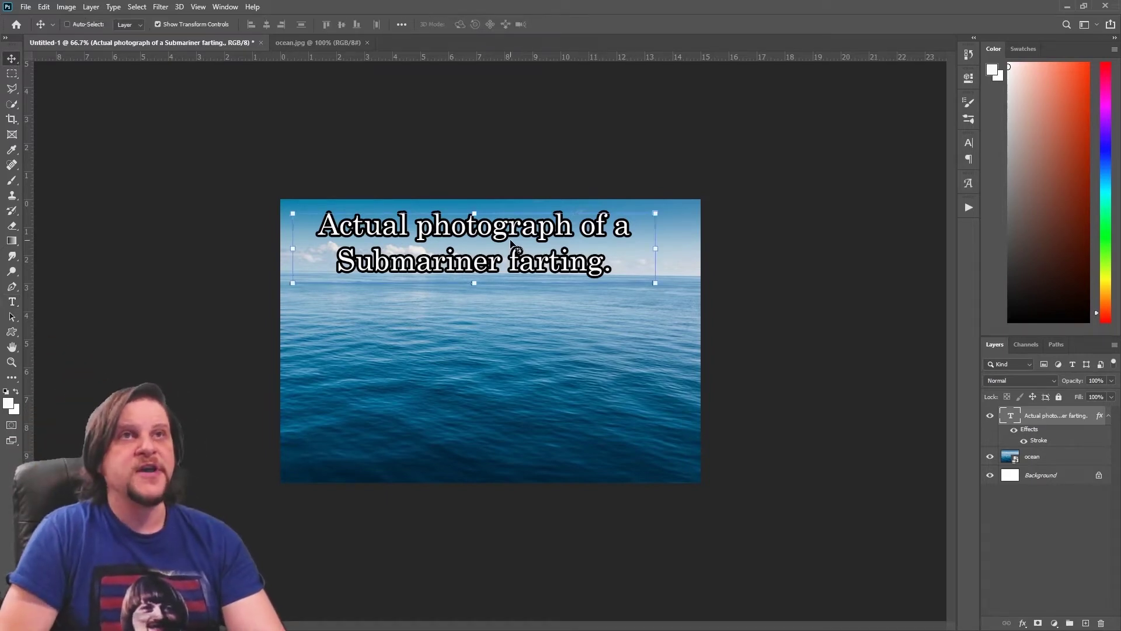
pyautogui.moveTo(510, 241); pyautogui.dragTo(525, 250)
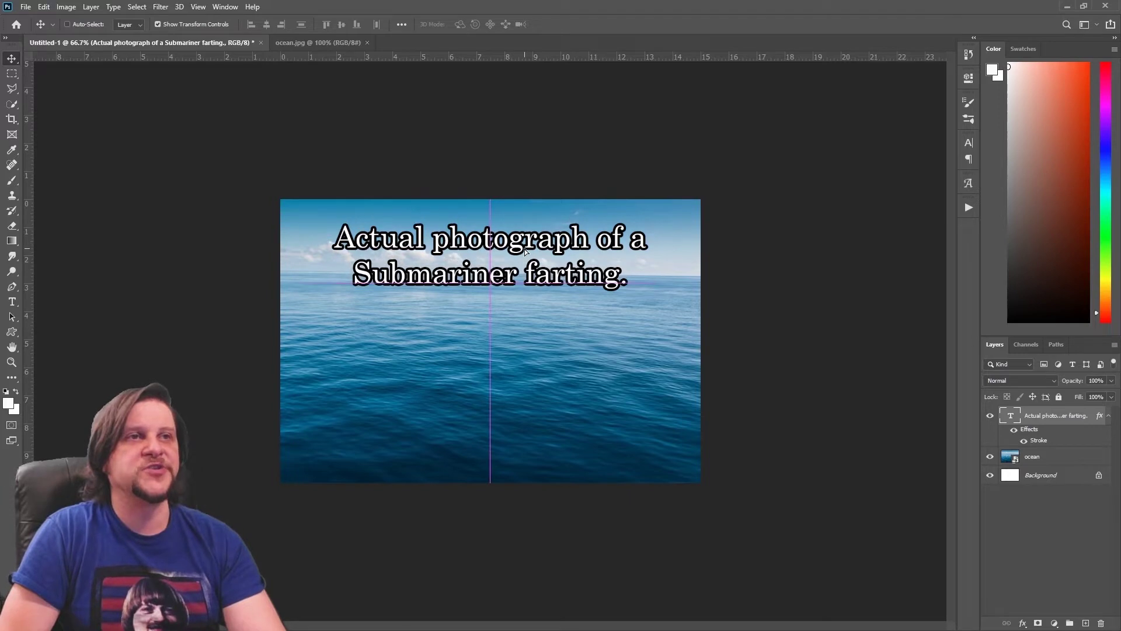
pyautogui.moveTo(524, 251); pyautogui.dragTo(526, 252)
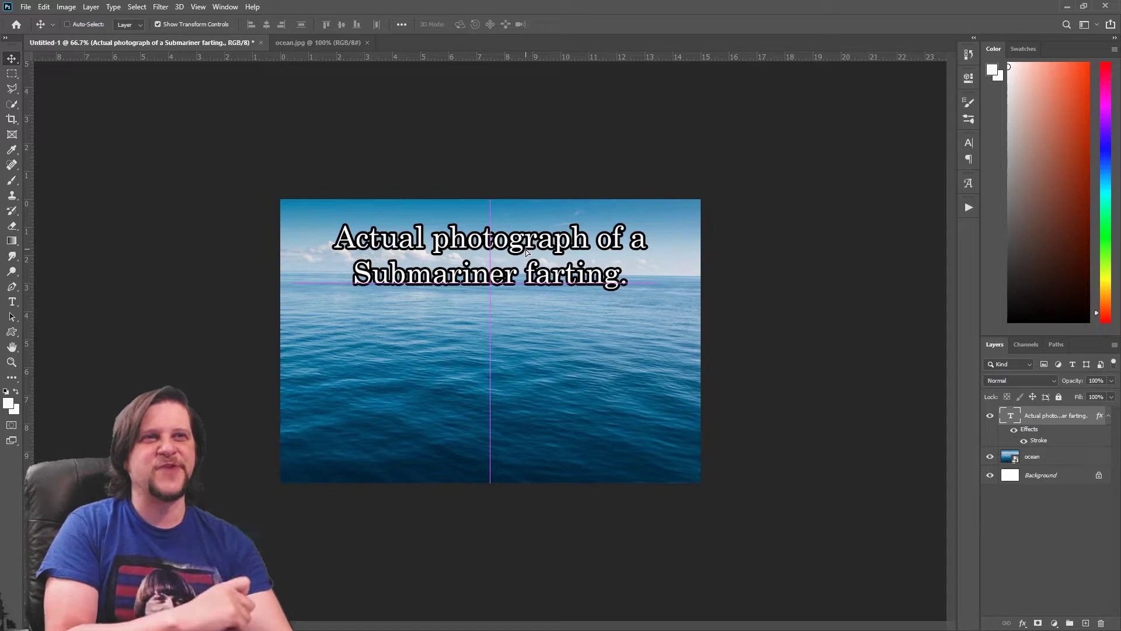
pyautogui.moveTo(526, 253)
pyautogui.mouseDown()
pyautogui.moveTo(526, 303)
pyautogui.moveTo(526, 242)
pyautogui.mouseUp()
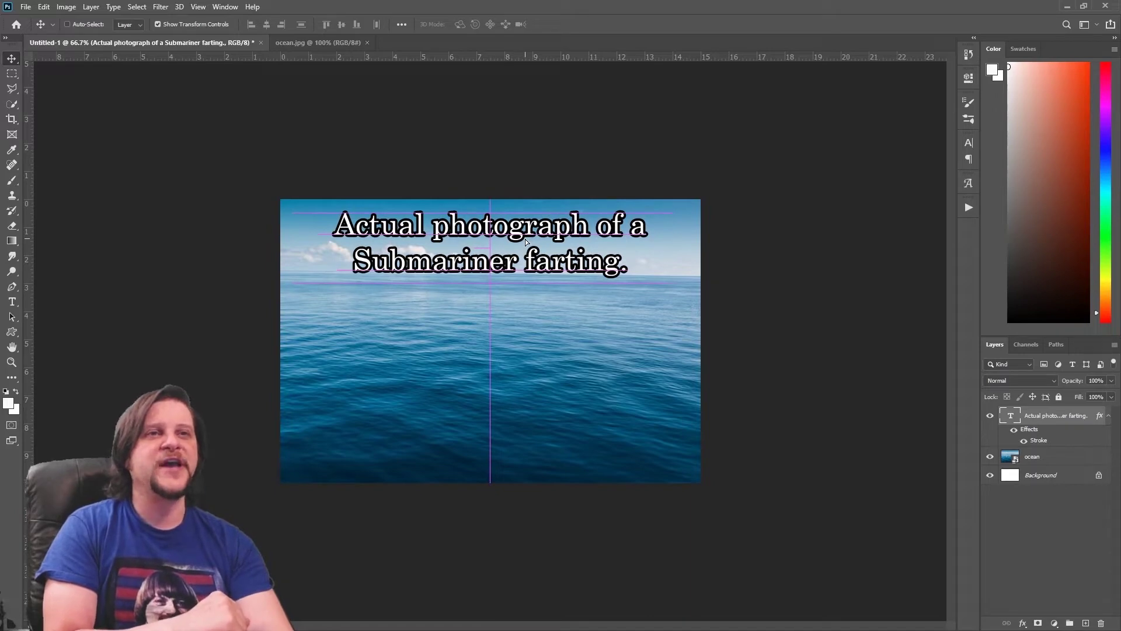
pyautogui.moveTo(526, 242); pyautogui.dragTo(526, 243)
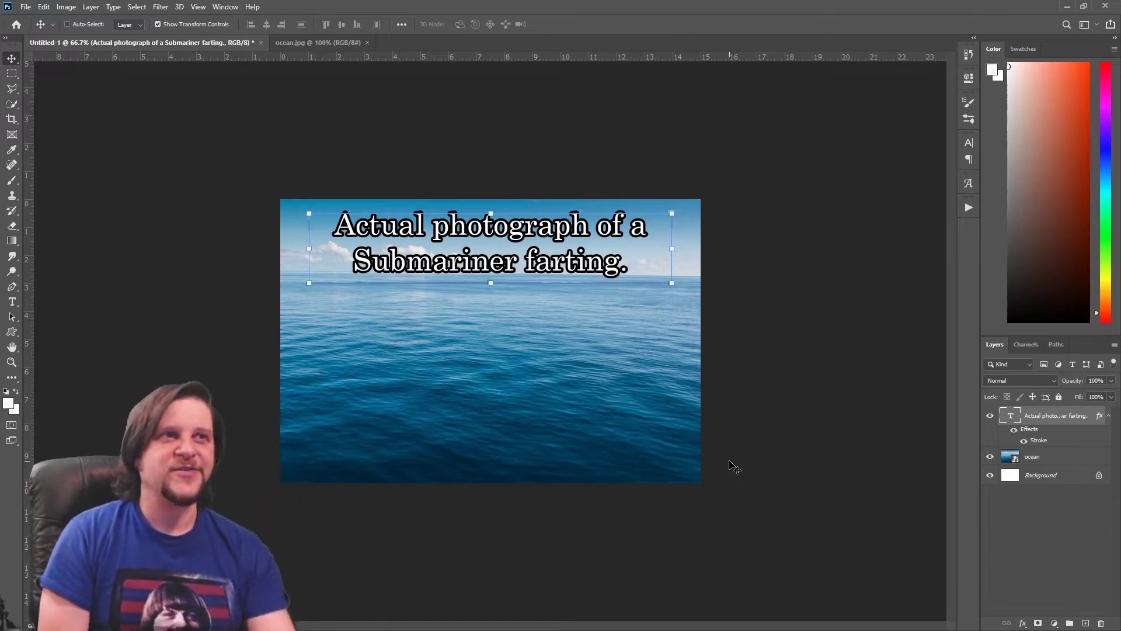
# Start saving a copy of the ocean meme on the computer, in the Simple Meme Project folder inside COD Online Courses.
pyautogui.click(1064, 475)
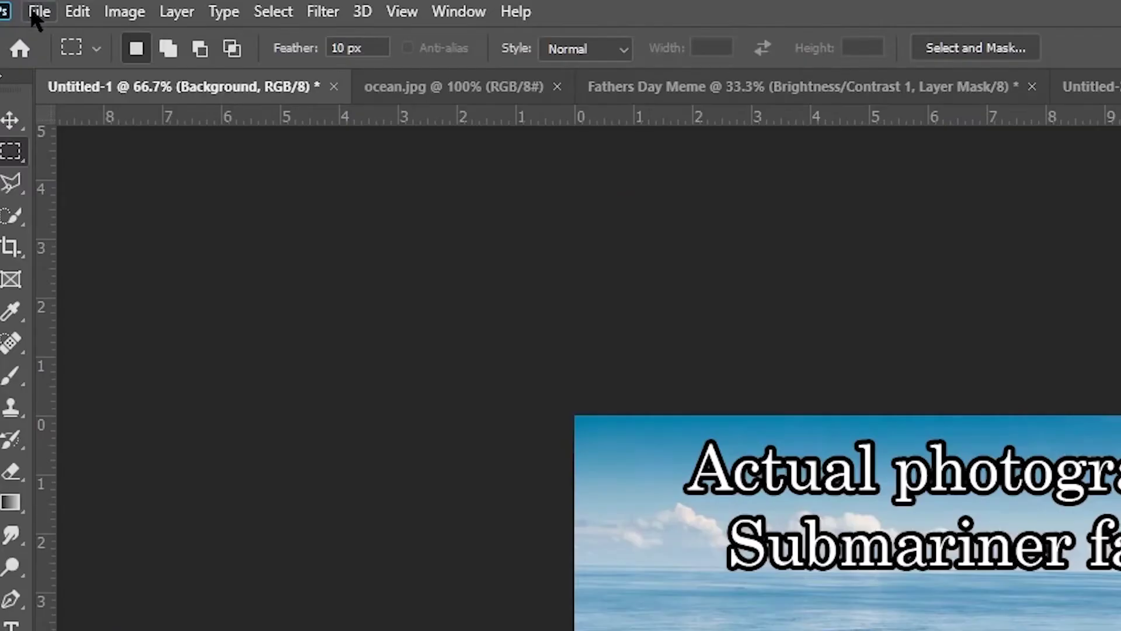
pyautogui.click(38, 12)
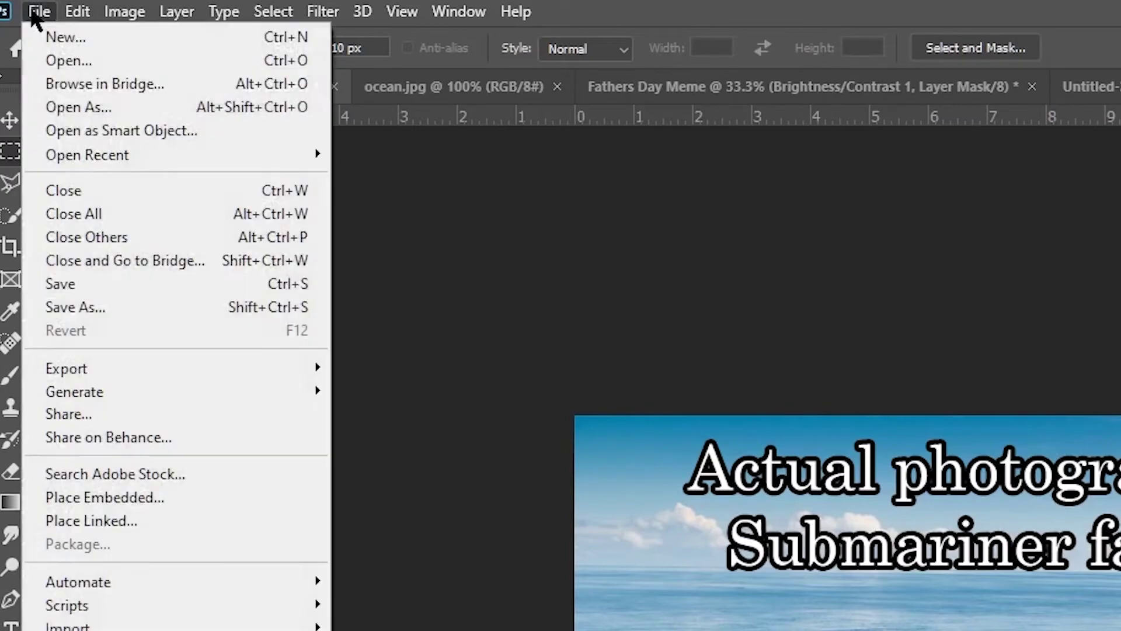
pyautogui.click(92, 306)
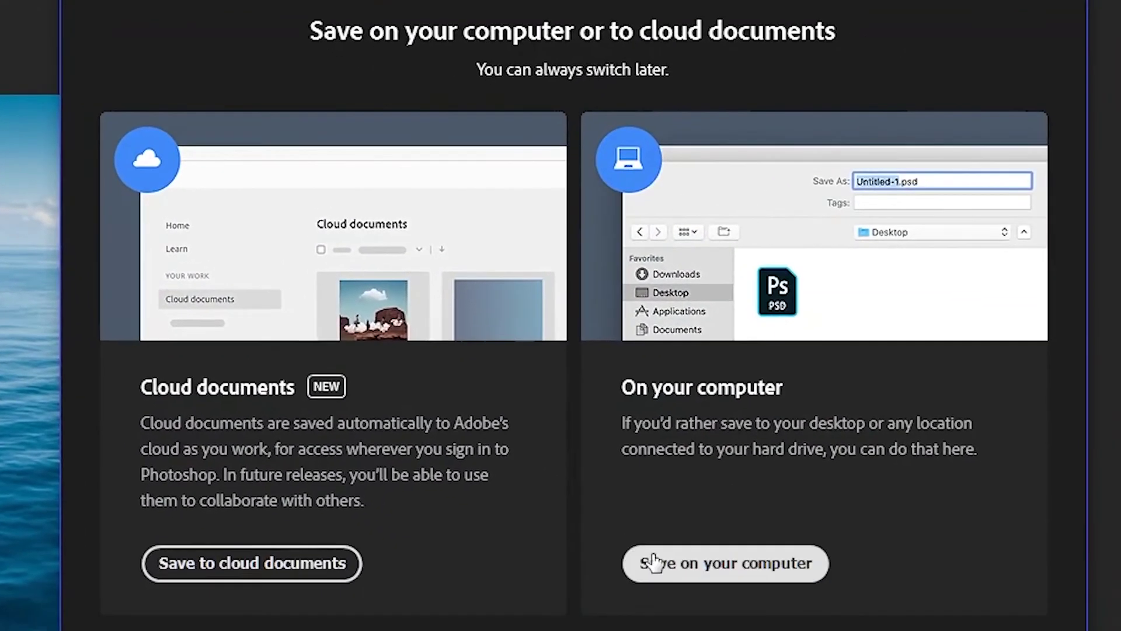
pyautogui.click(668, 563)
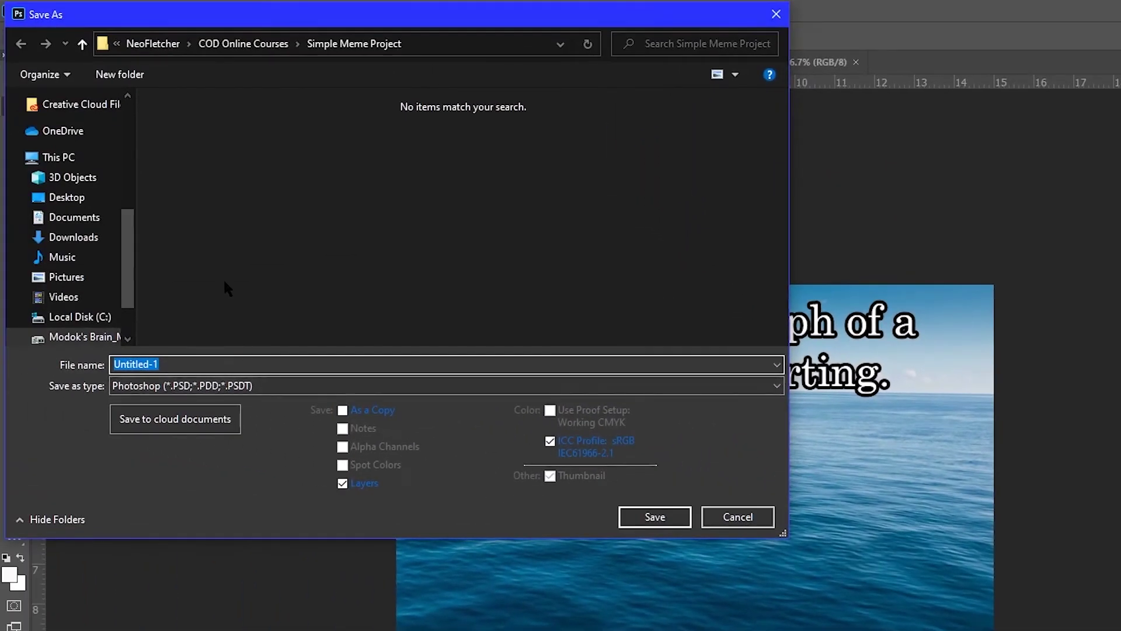
pyautogui.scroll(5, 66, 184)
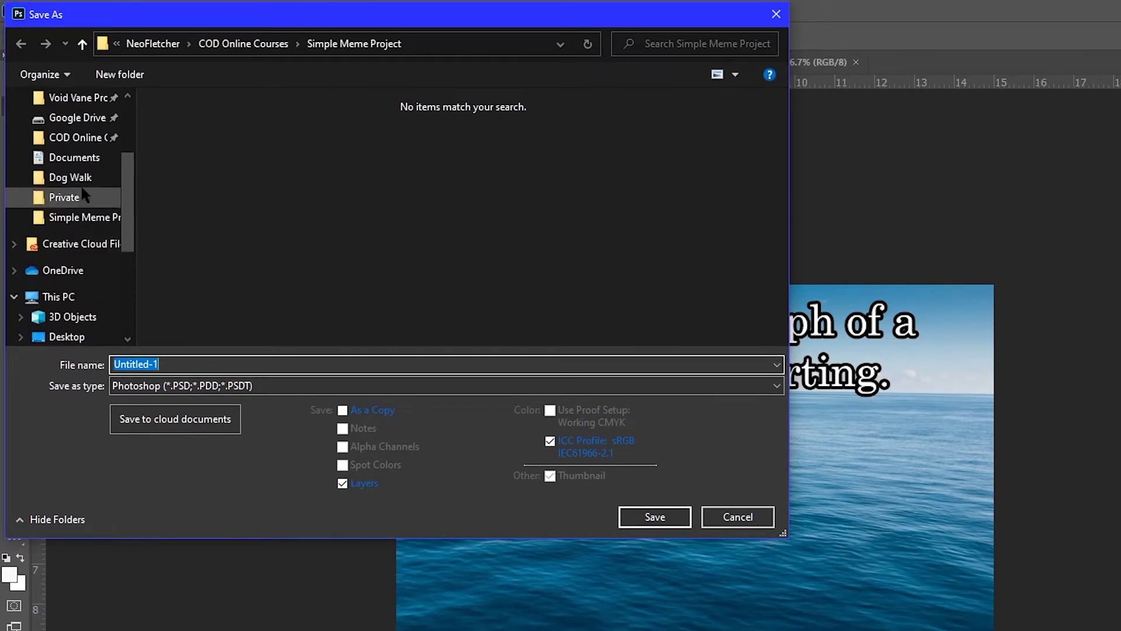
pyautogui.click(78, 274)
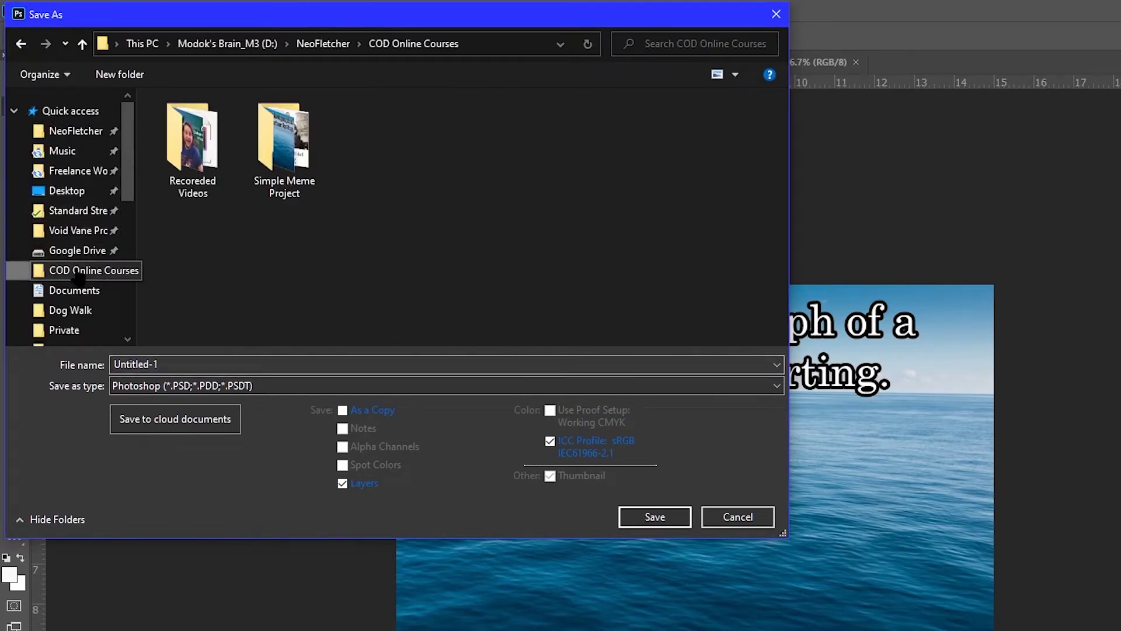
pyautogui.doubleClick(275, 141)
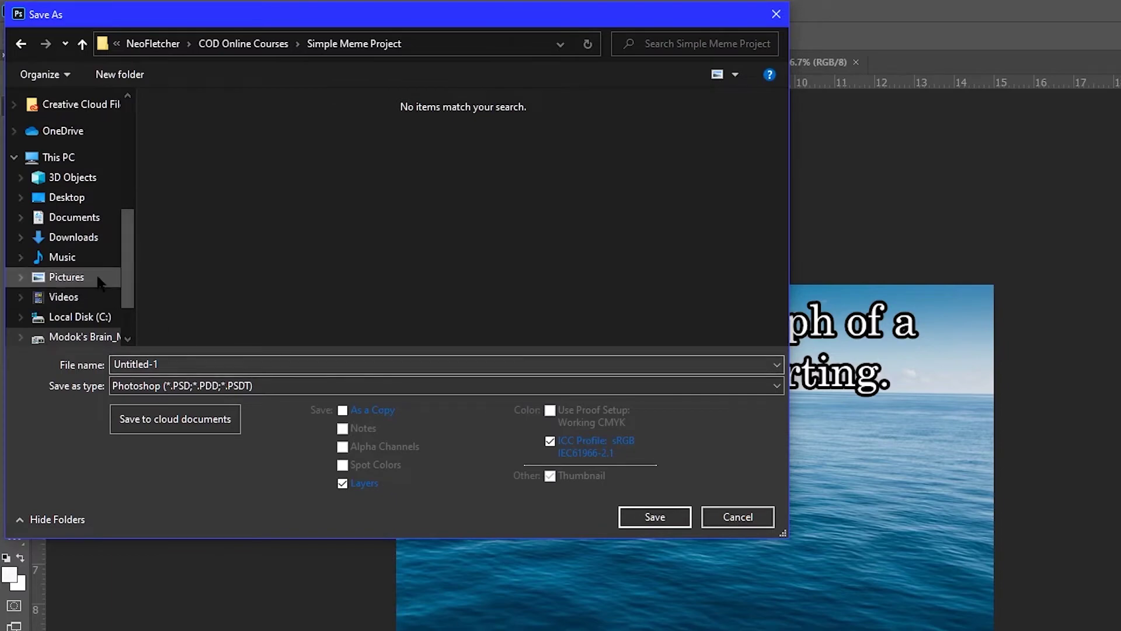
# Name the file "Submariner Meme_1", keeping Simple Meme Project as the destination folder.
pyautogui.scroll(6, 99, 284)
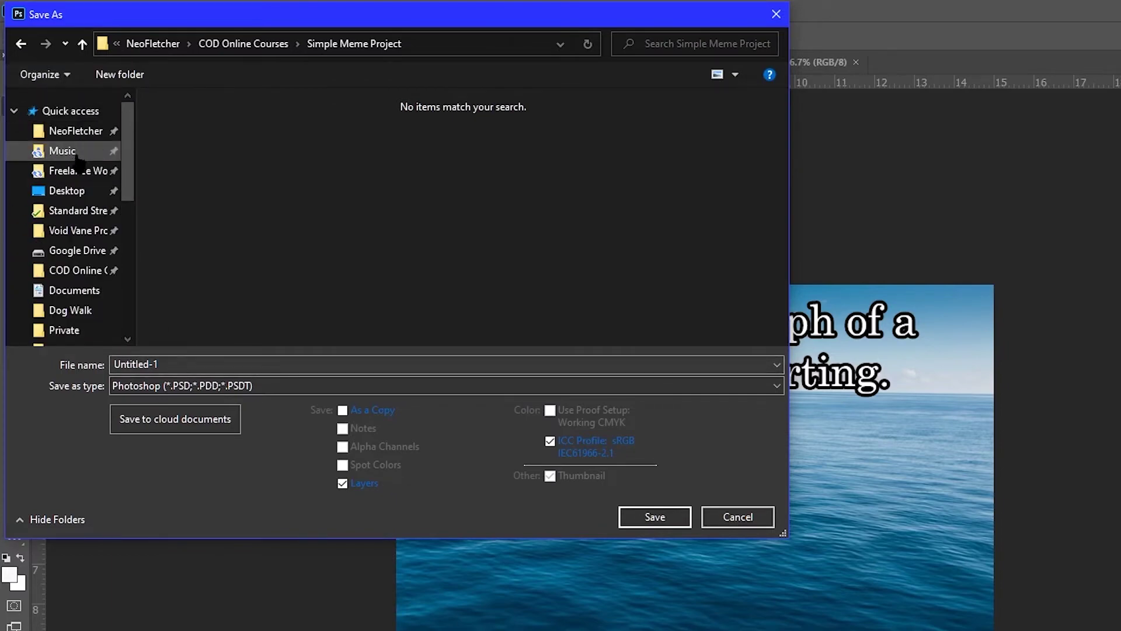
pyautogui.scroll(-5, 97, 274)
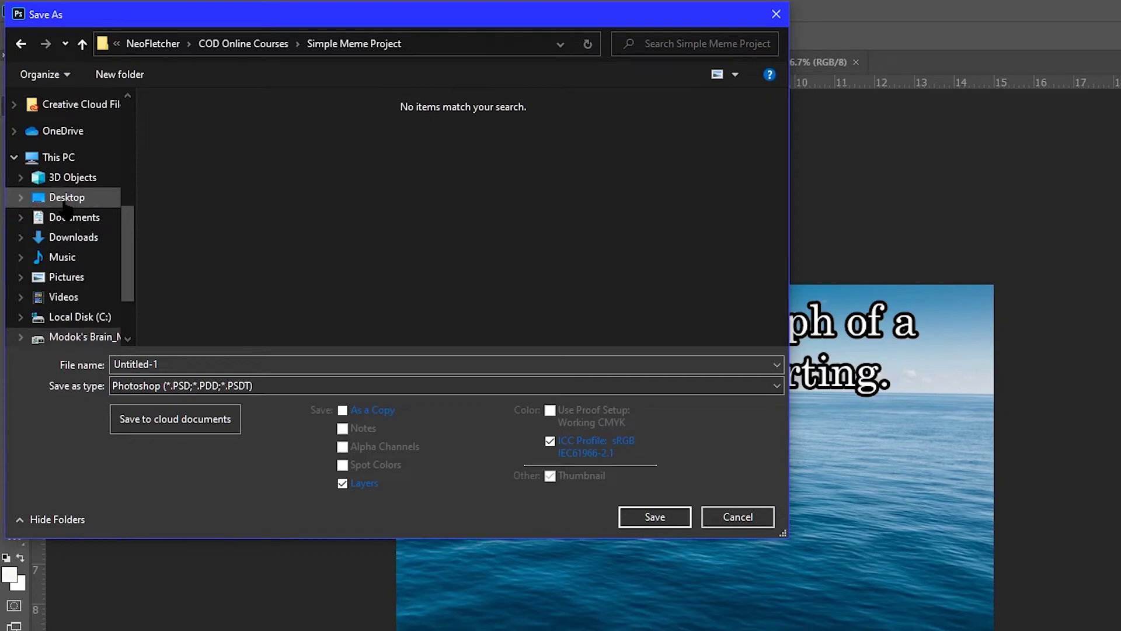
pyautogui.click(190, 364)
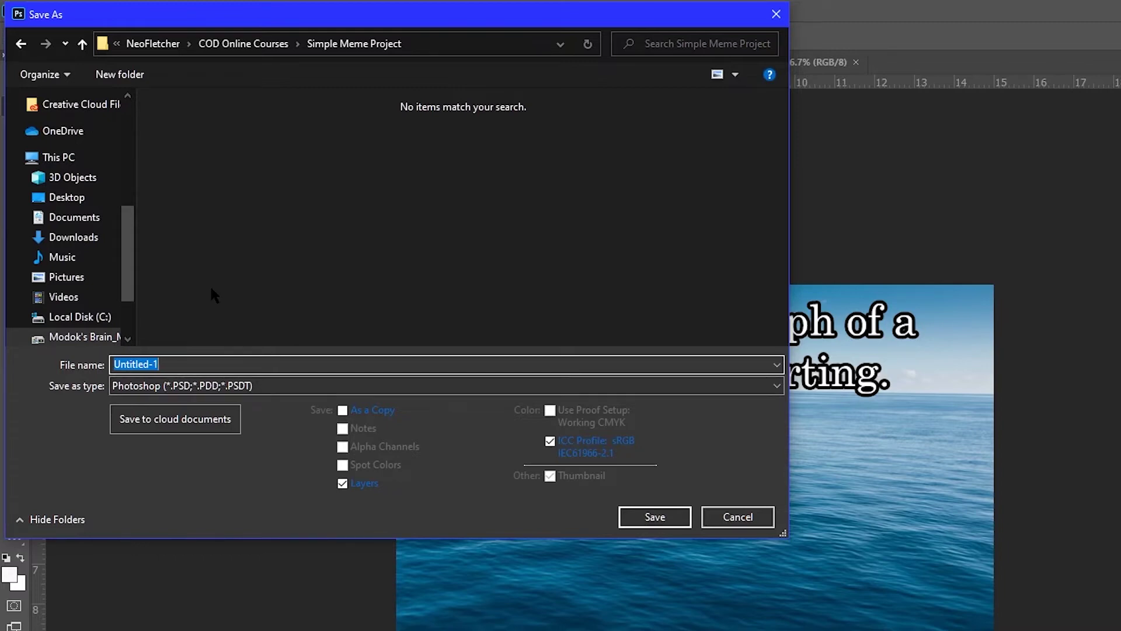
pyautogui.write('Su')
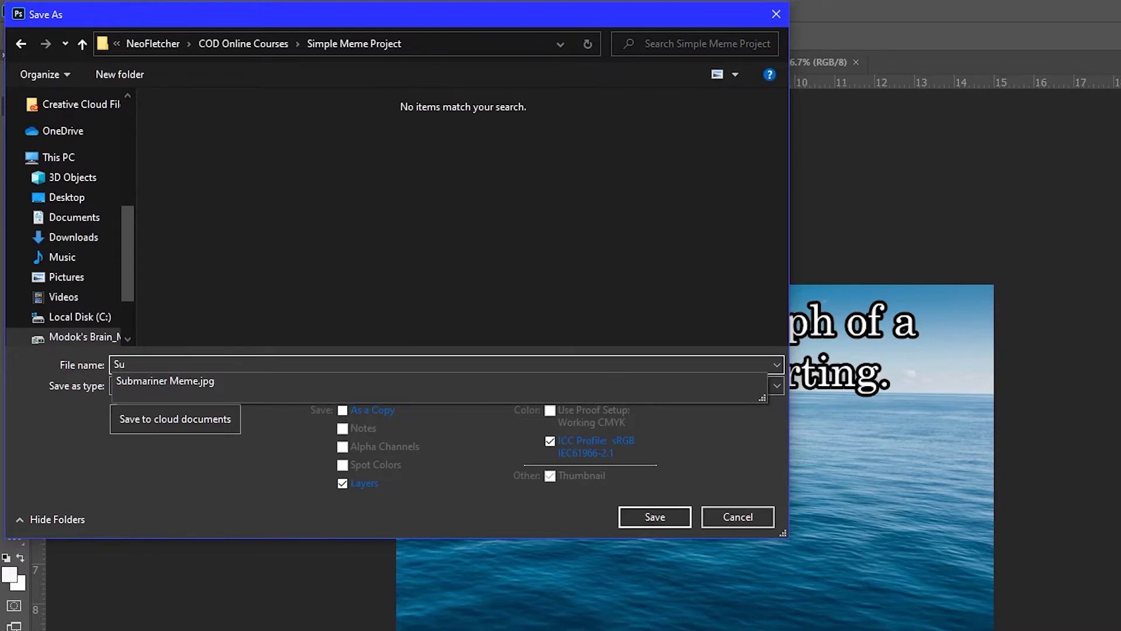
pyautogui.write('bmariner Meme_1')
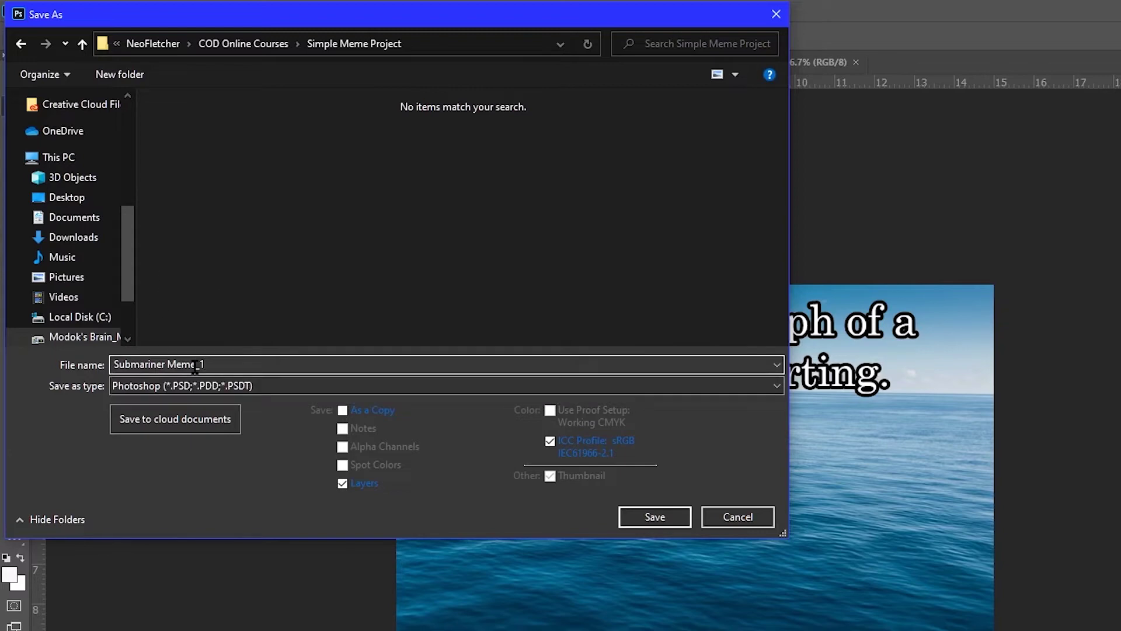
# Choose JPEG (*.JPG;*.JPEG;*.JPE) as the file format and review the other available formats.
pyautogui.click(231, 388)
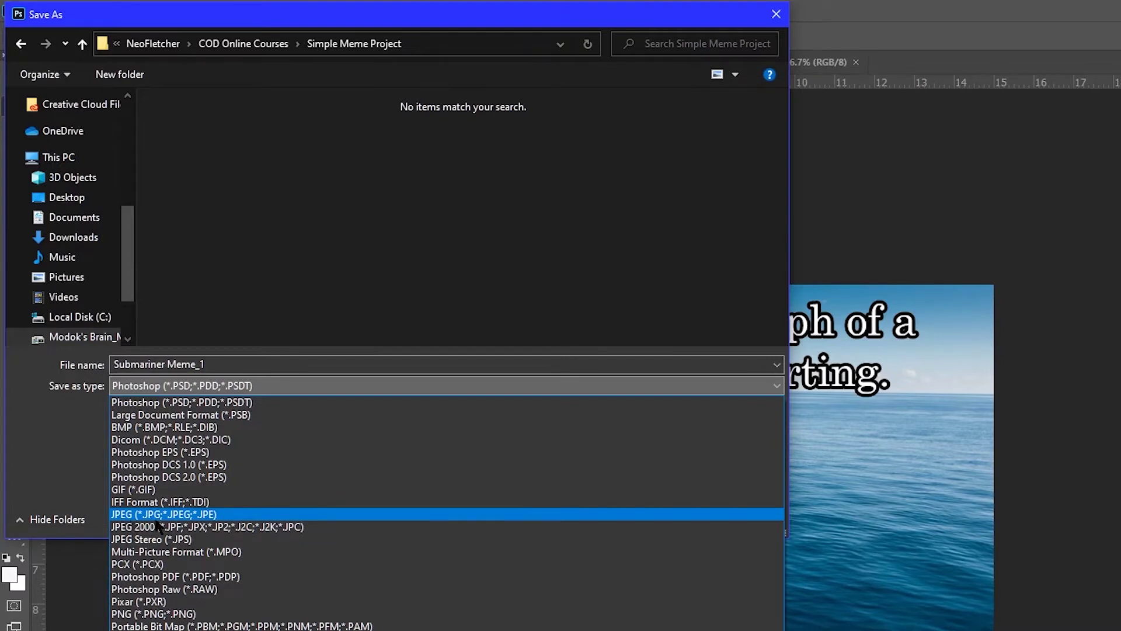
pyautogui.click(170, 518)
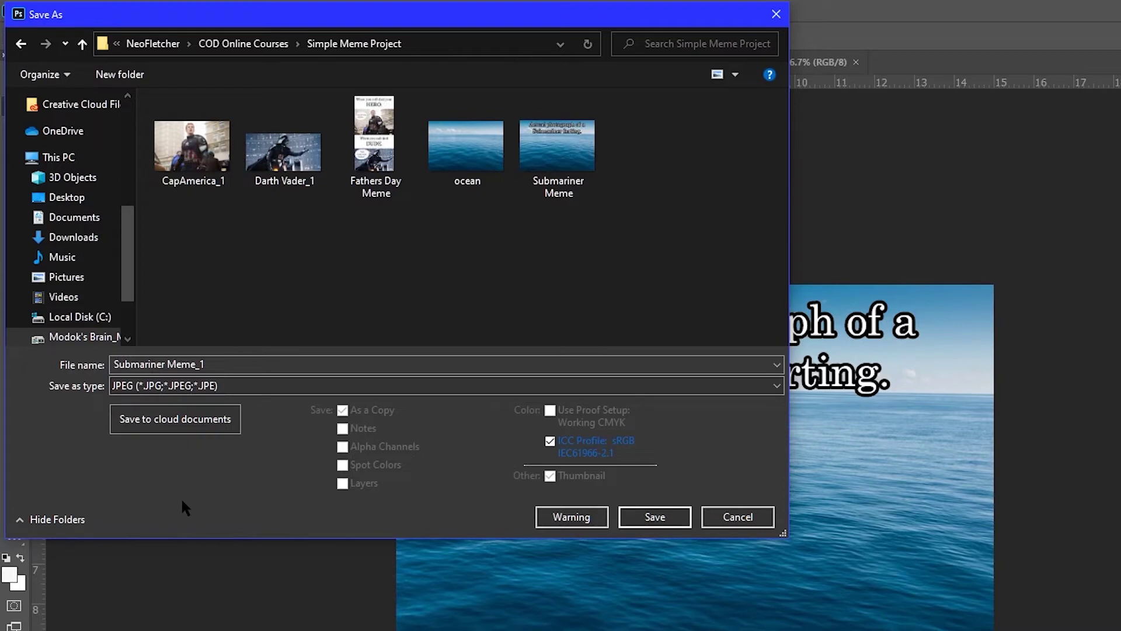
pyautogui.click(253, 388)
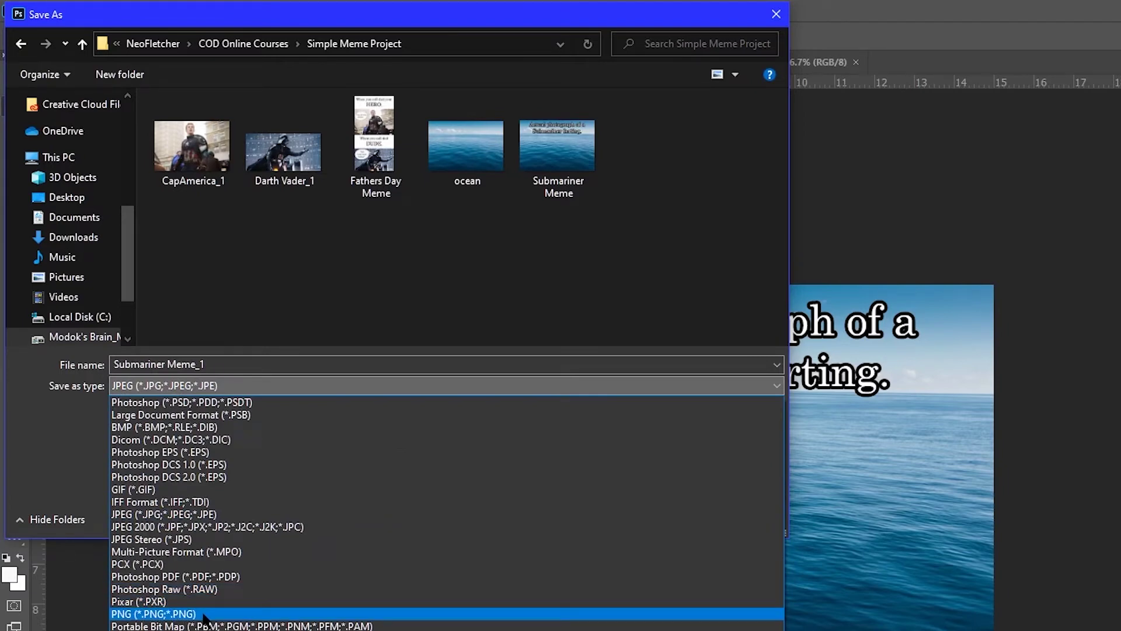
pyautogui.click(82, 425)
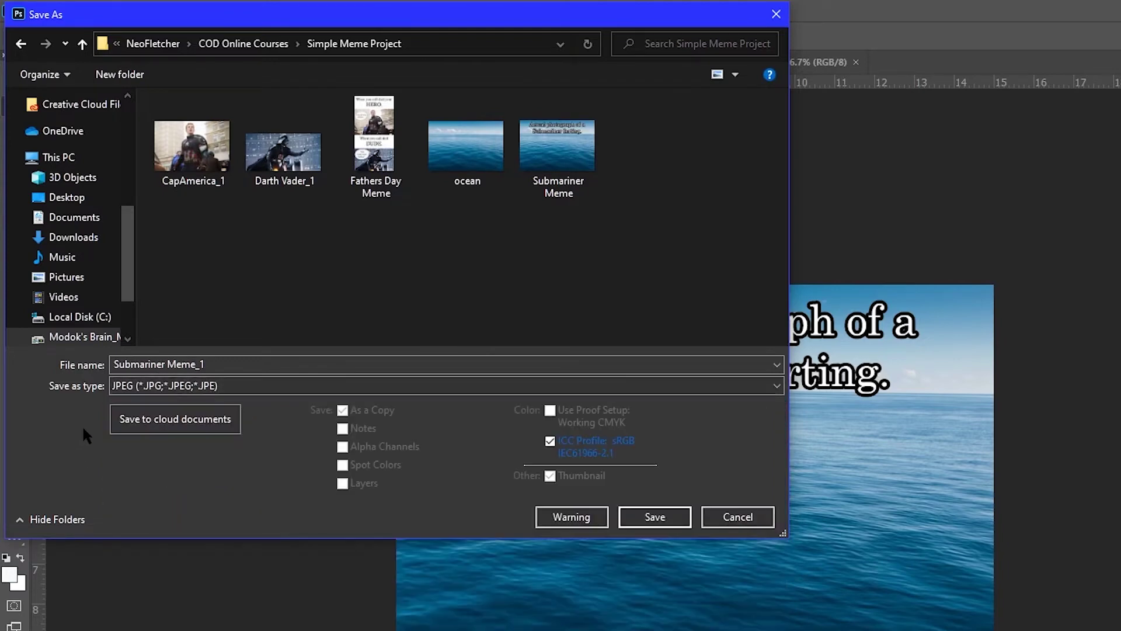
# Save the JPEG at Maximum quality 12 with the Baseline ("Standard") format option.
pyautogui.click(677, 523)
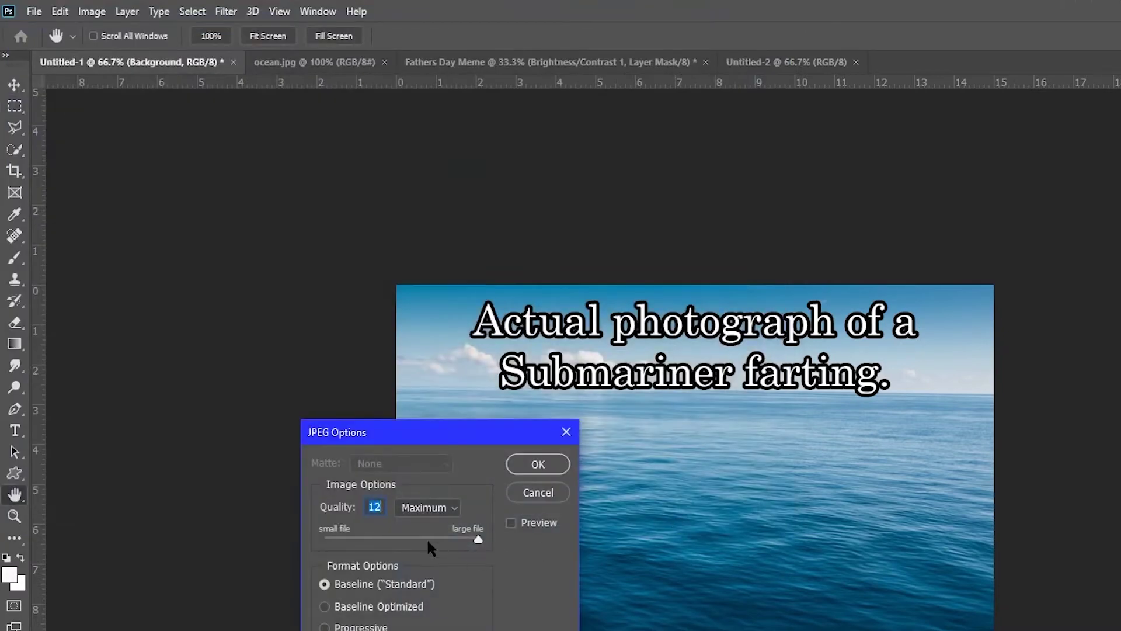
pyautogui.moveTo(399, 432); pyautogui.dragTo(399, 270)
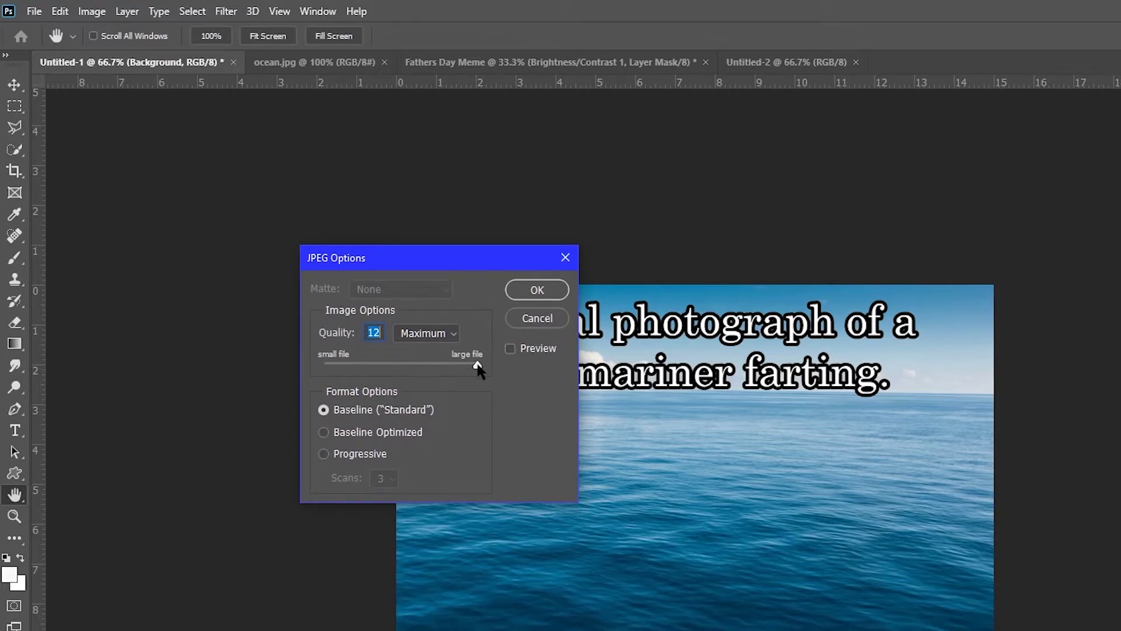
pyautogui.click(549, 290)
pyautogui.press('m')
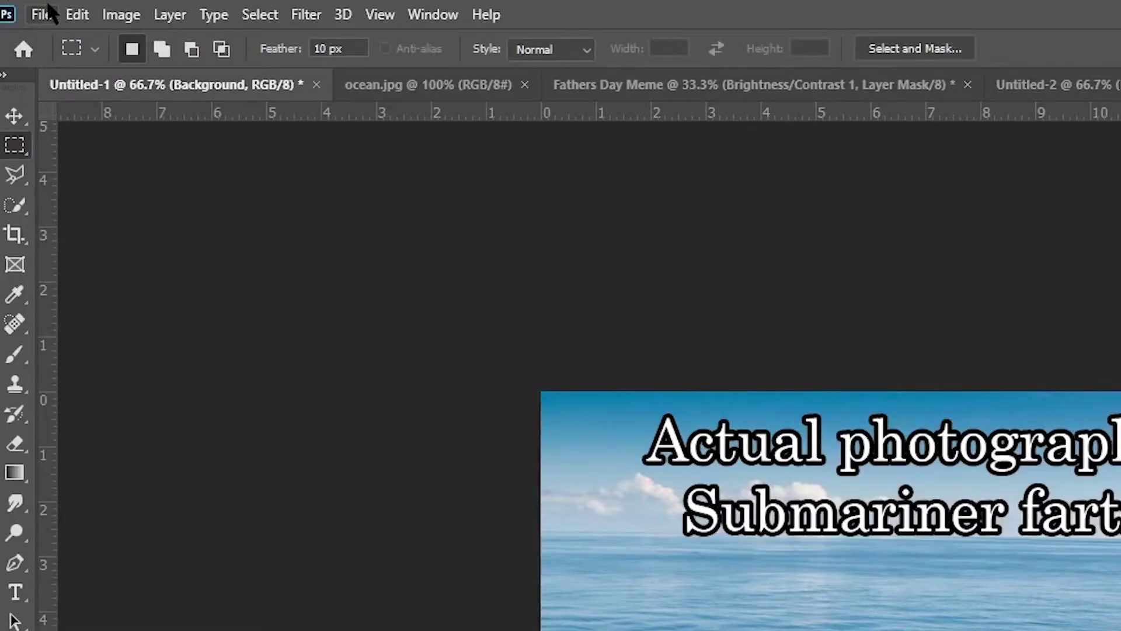
# Begin a new document named "Father's Day Meme" and set its height to 2160 pixels.
pyautogui.click(29, 7)
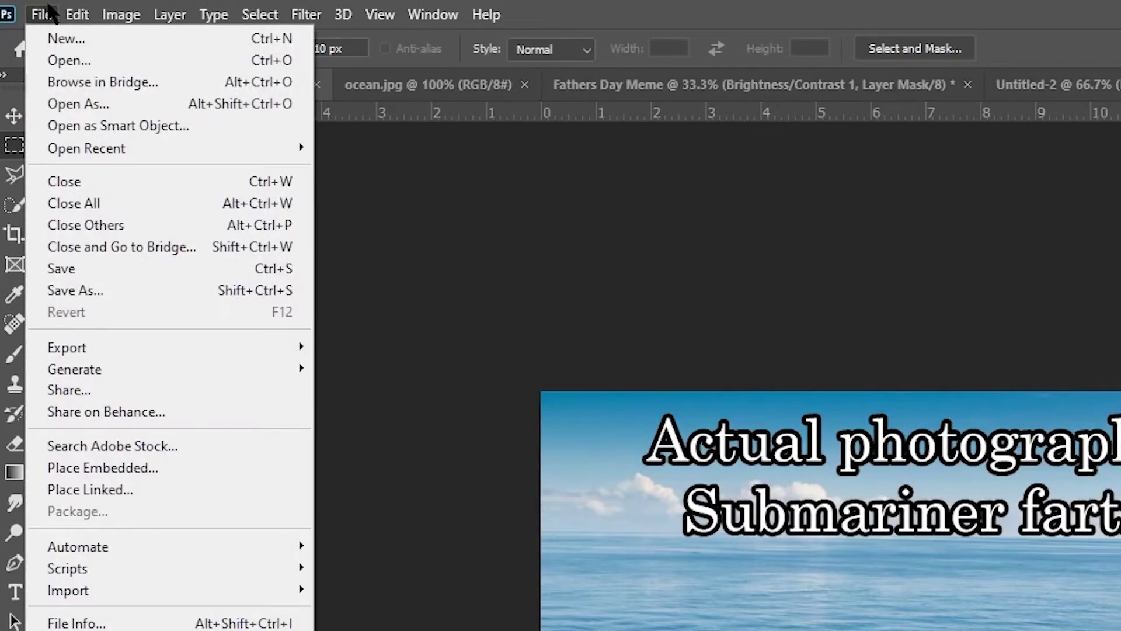
pyautogui.click(68, 42)
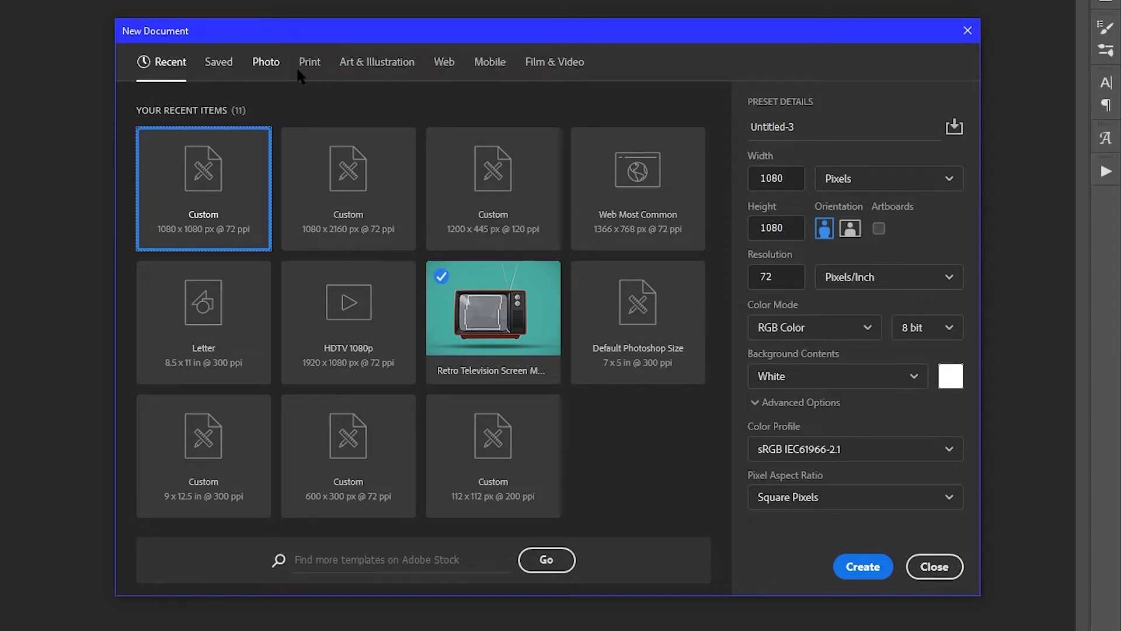
pyautogui.click(794, 126)
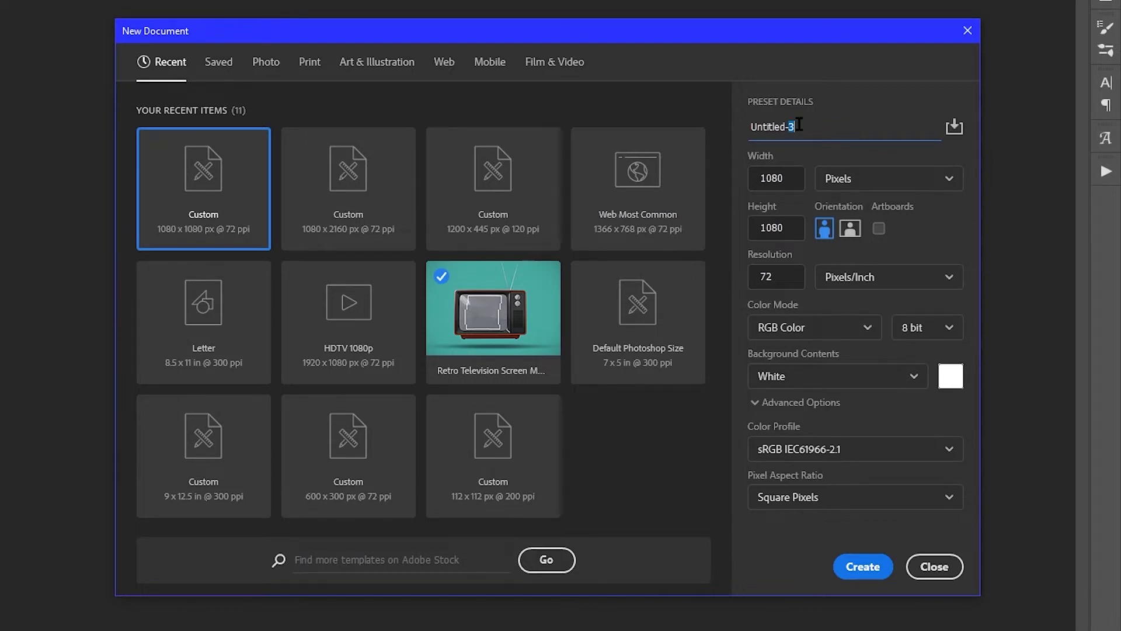
pyautogui.moveTo(795, 125); pyautogui.dragTo(738, 126)
pyautogui.write("Father's Day Meme")
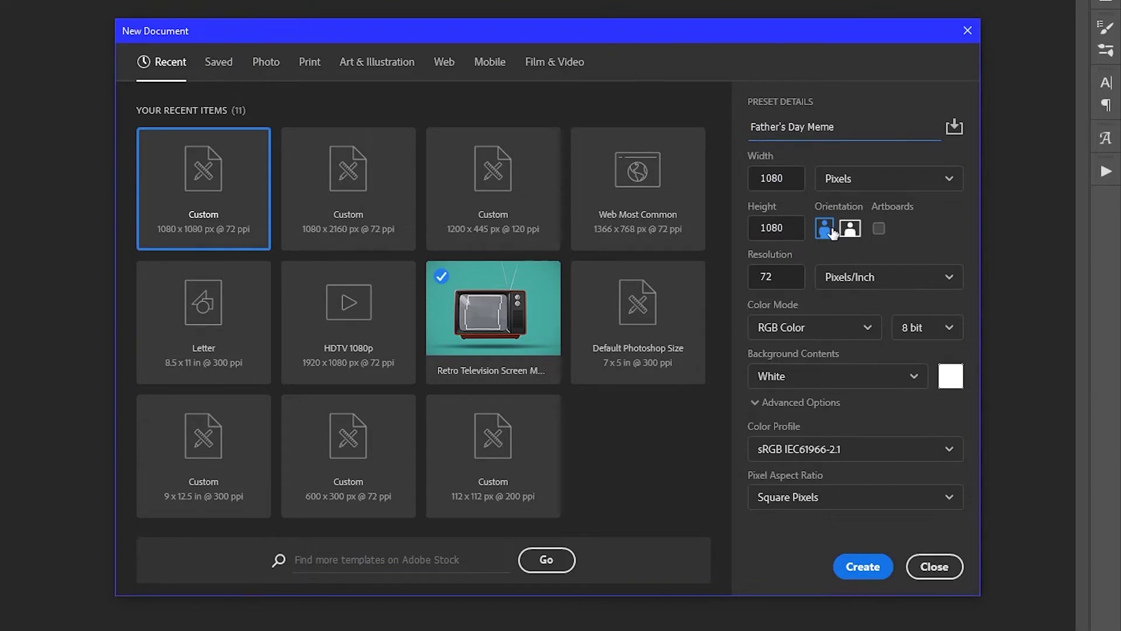
pyautogui.moveTo(786, 230); pyautogui.dragTo(748, 228)
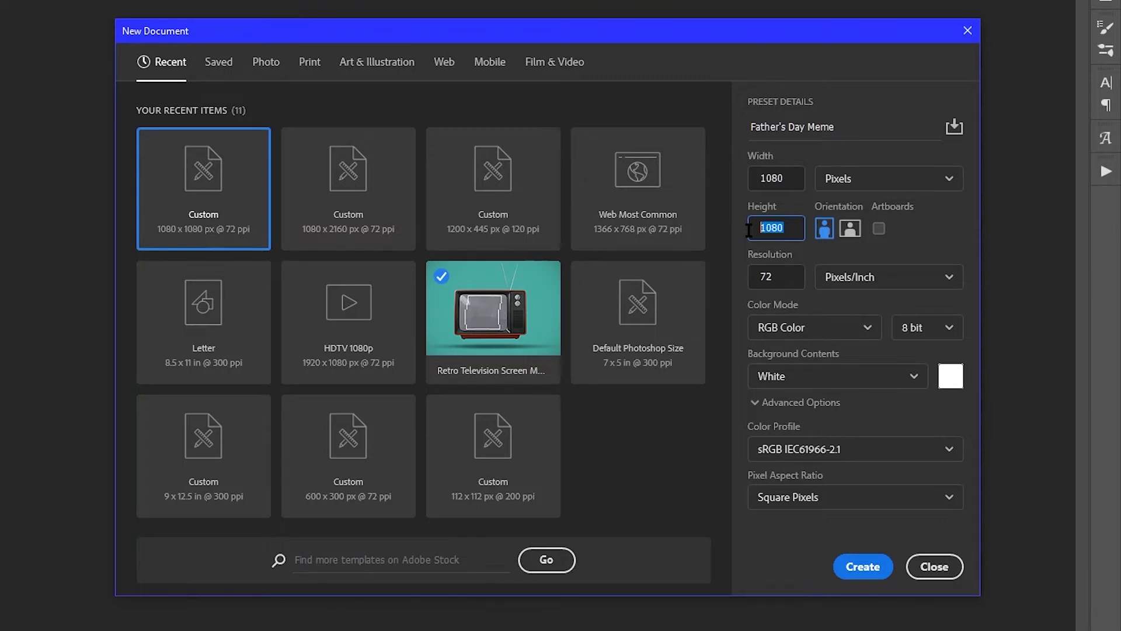
pyautogui.write('2160')
# Try print settings for the new document: a resolution of 300 pixels/inch and CMYK Color mode.
pyautogui.click(823, 332)
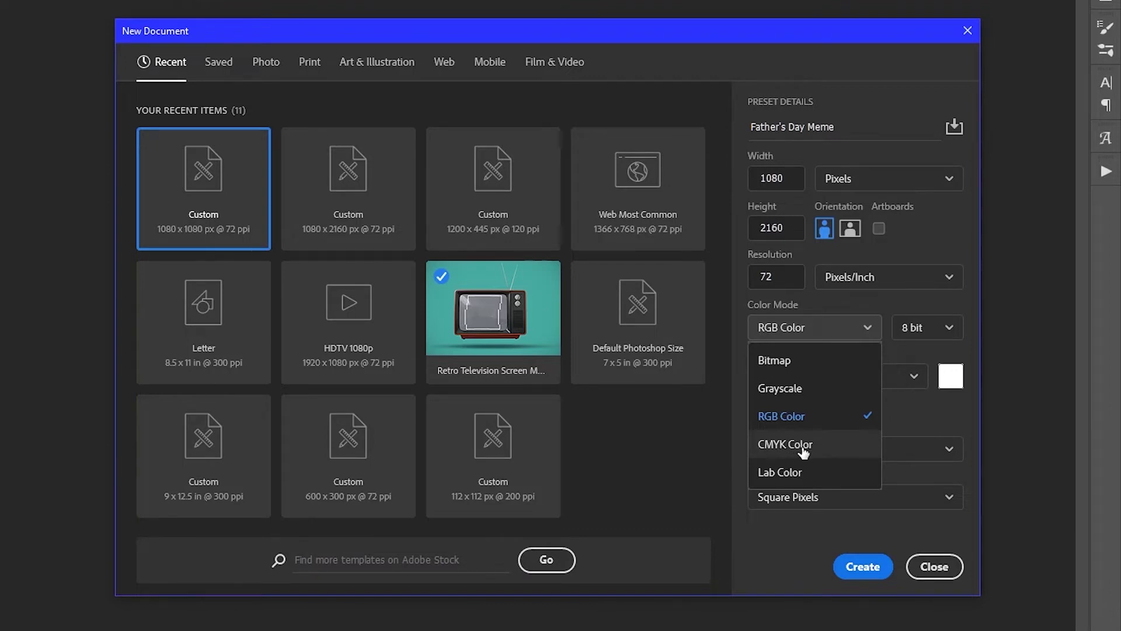
pyautogui.click(870, 340)
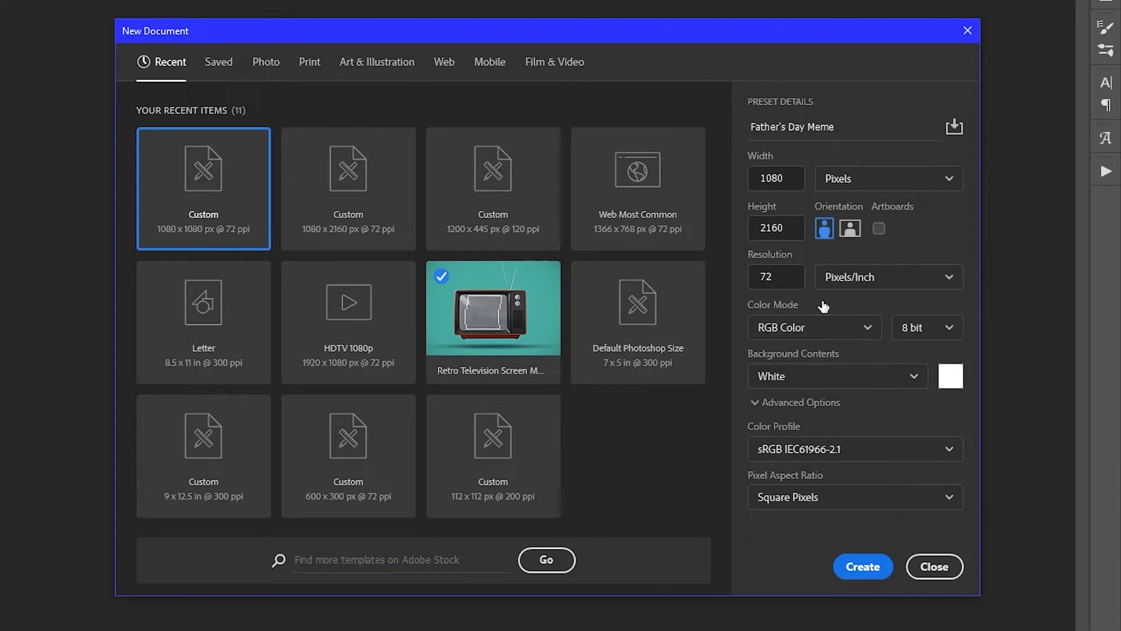
pyautogui.moveTo(777, 281); pyautogui.dragTo(755, 286)
pyautogui.write('300')
pyautogui.click(849, 326)
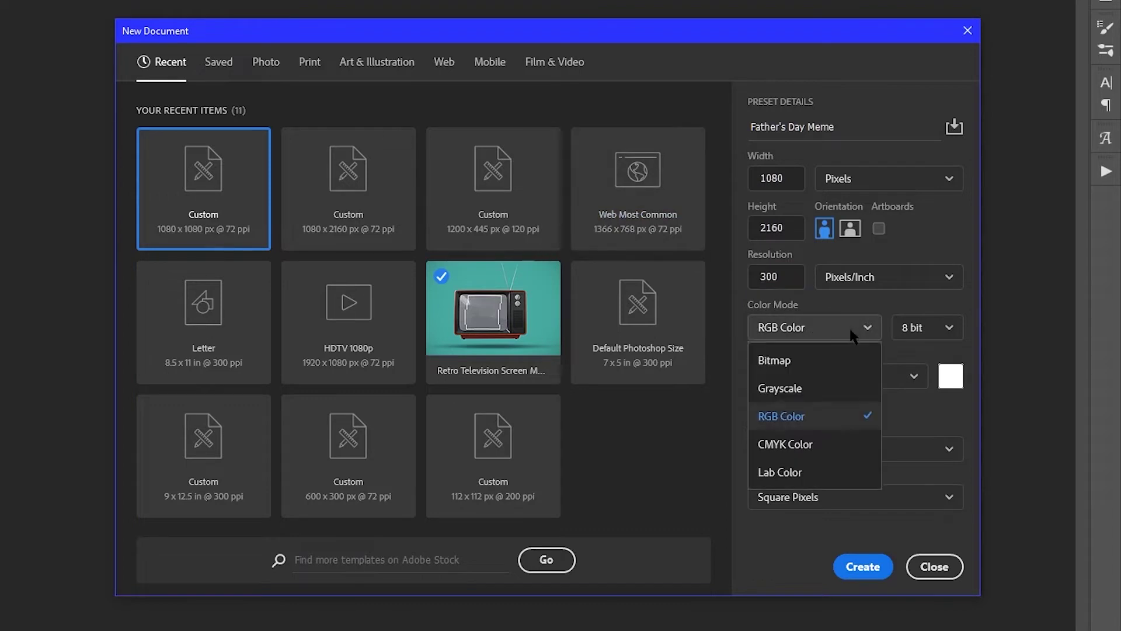
pyautogui.click(804, 443)
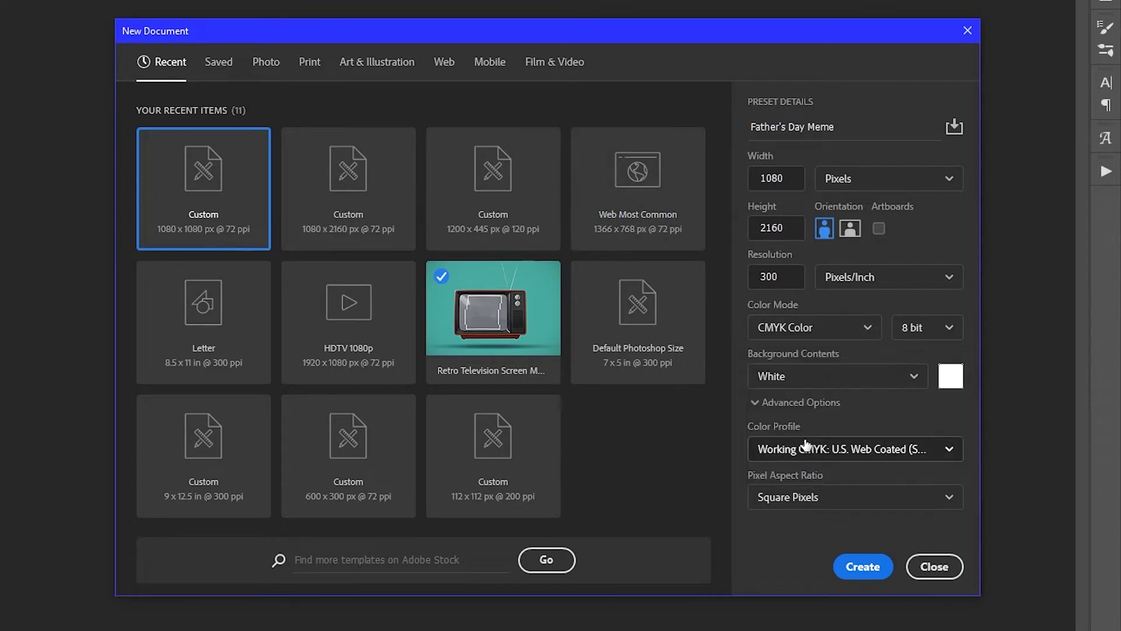
# Set the colour mode to RGB Color and the resolution to 72 pixels/inch, and create the document.
pyautogui.click(788, 335)
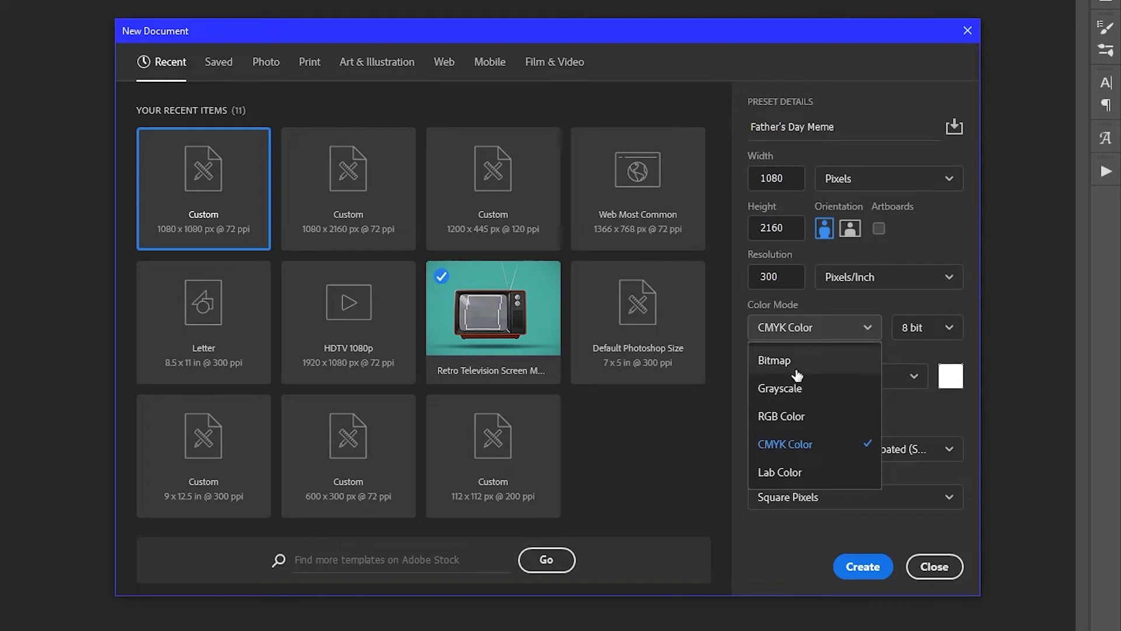
pyautogui.click(799, 417)
pyautogui.moveTo(788, 277); pyautogui.dragTo(729, 285)
pyautogui.write('72')
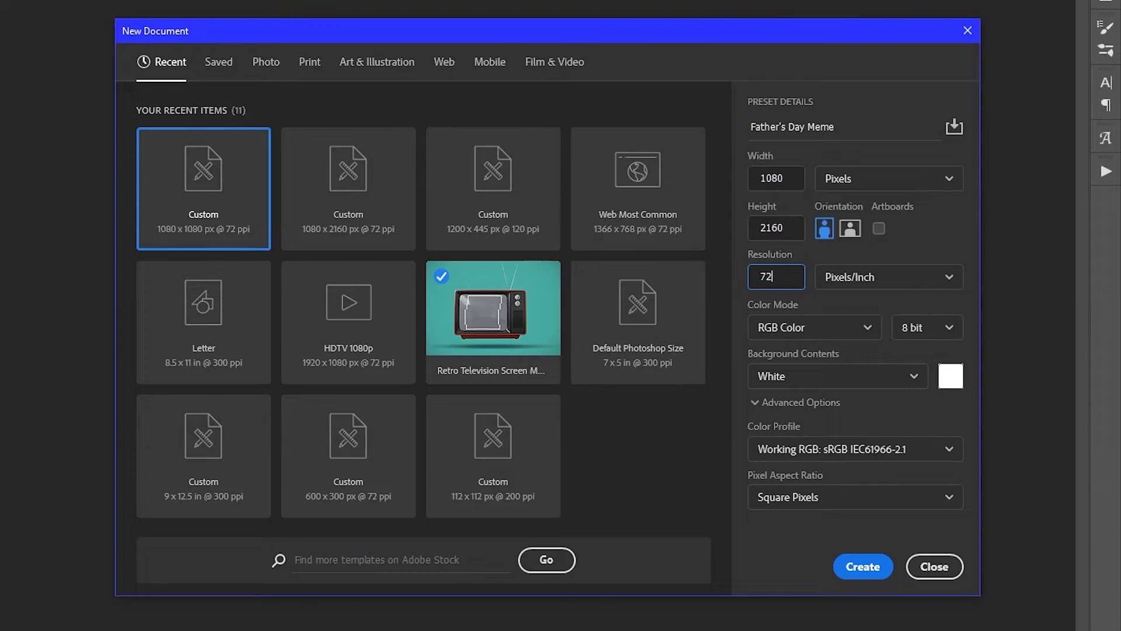
pyautogui.click(869, 571)
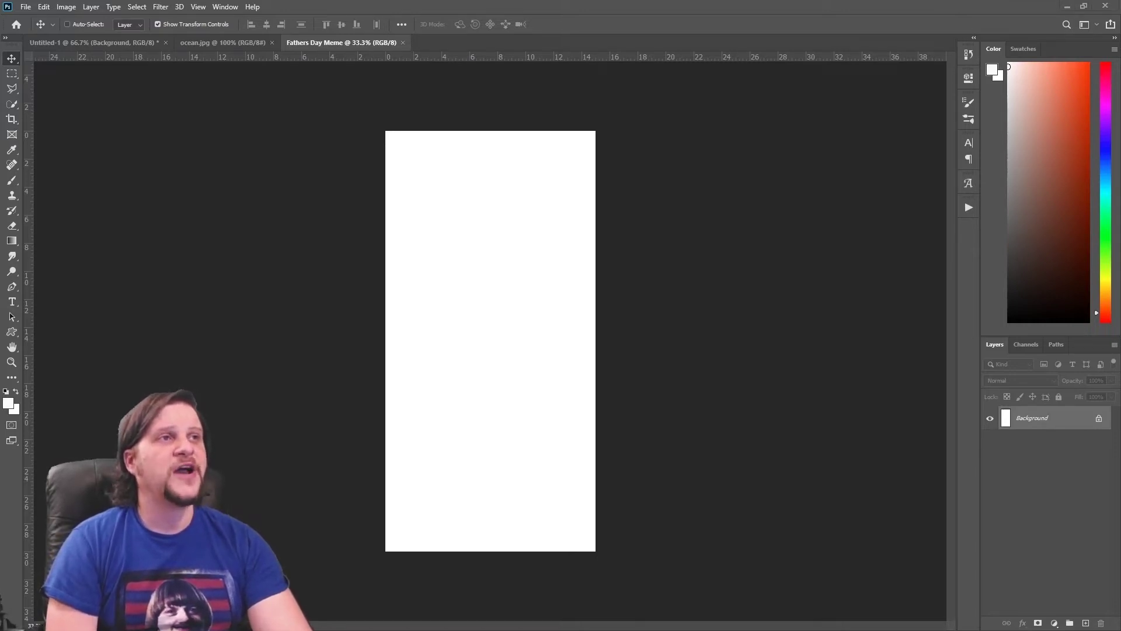
# Place the CapAmerica_1 picture across the canvas width, raise it into the upper half at Y 720 px and commit the placement.
pyautogui.moveTo(1120, 193); pyautogui.dragTo(474, 194)
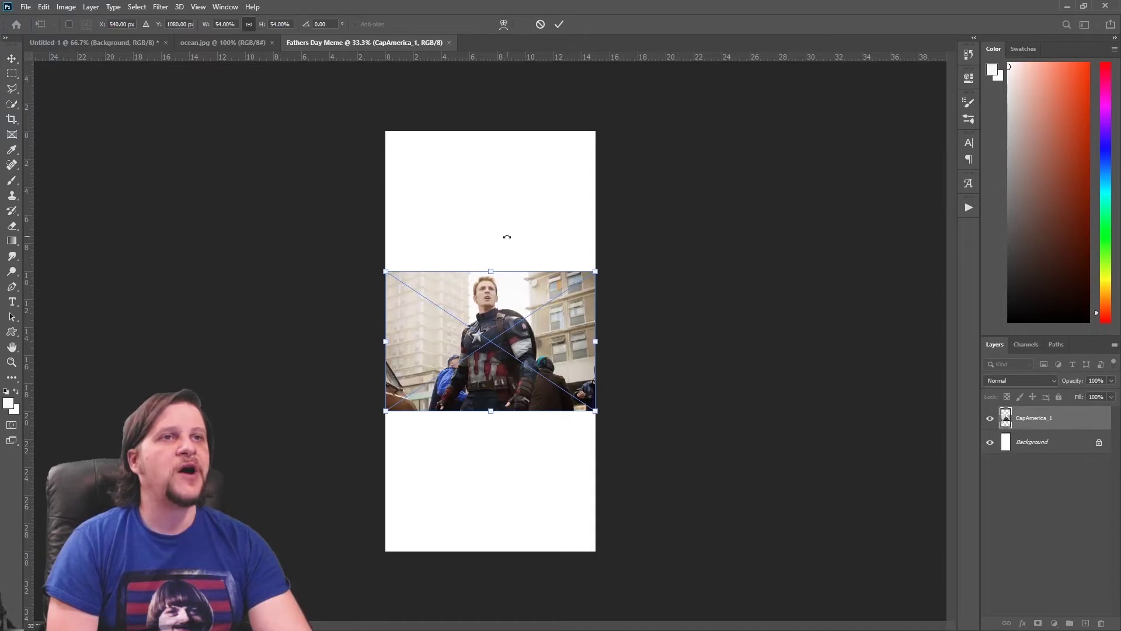
pyautogui.moveTo(536, 341); pyautogui.dragTo(537, 271)
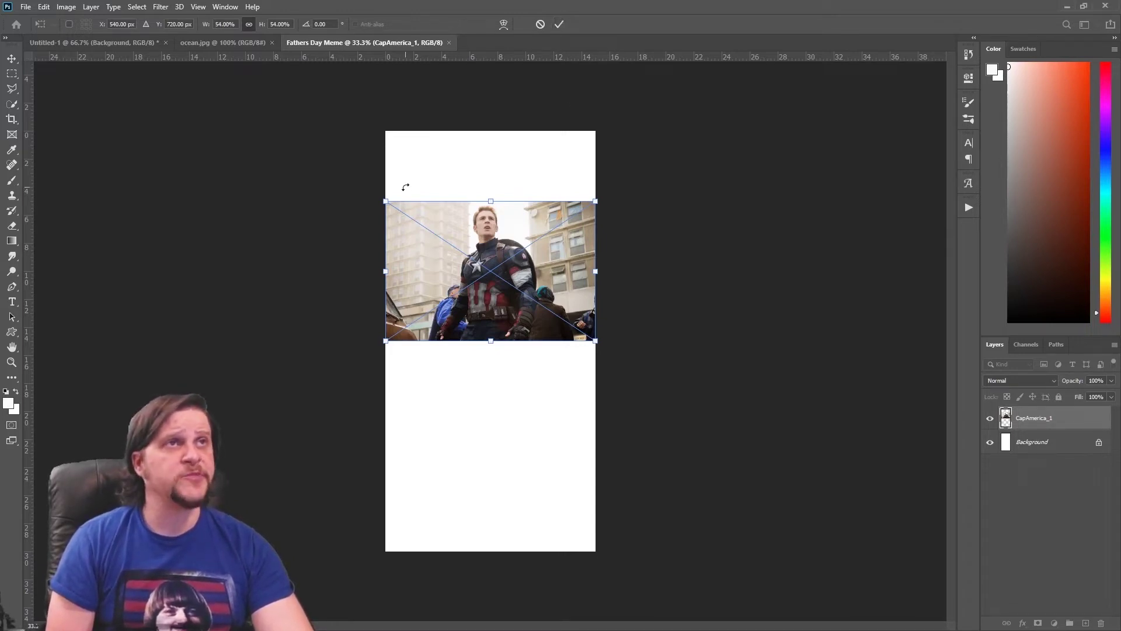
pyautogui.click(558, 24)
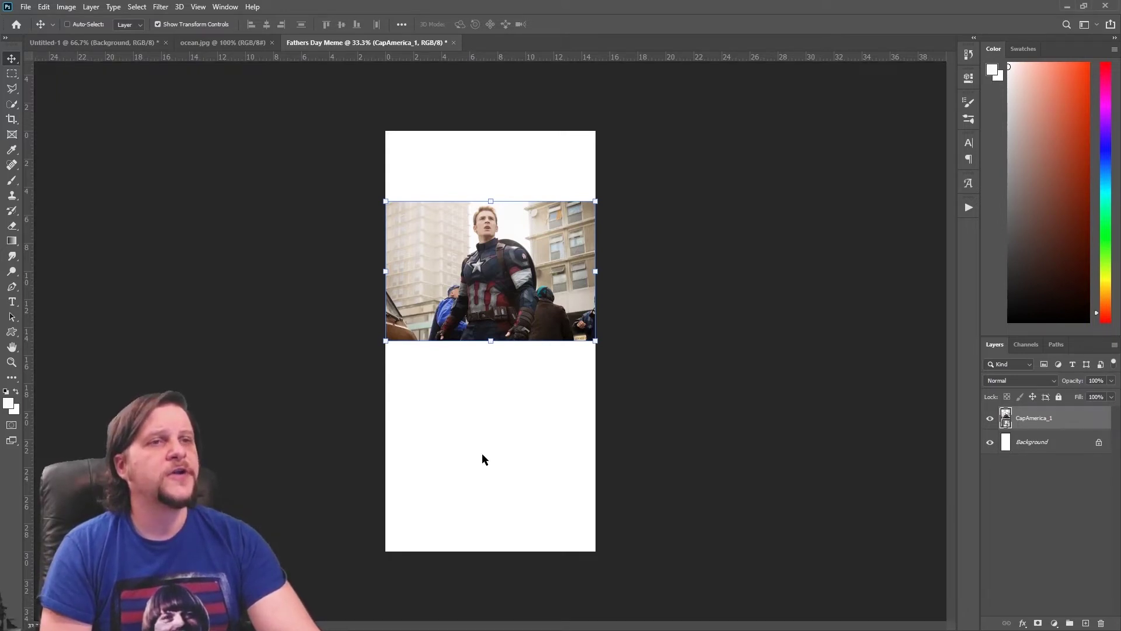
# Place the Darth Vader_1 picture in the lower half, scale it to about 206%, position it at Y about 1806 px and commit the placement.
pyautogui.moveTo(482, 453); pyautogui.dragTo(482, 453)
pyautogui.moveTo(515, 349); pyautogui.dragTo(475, 523)
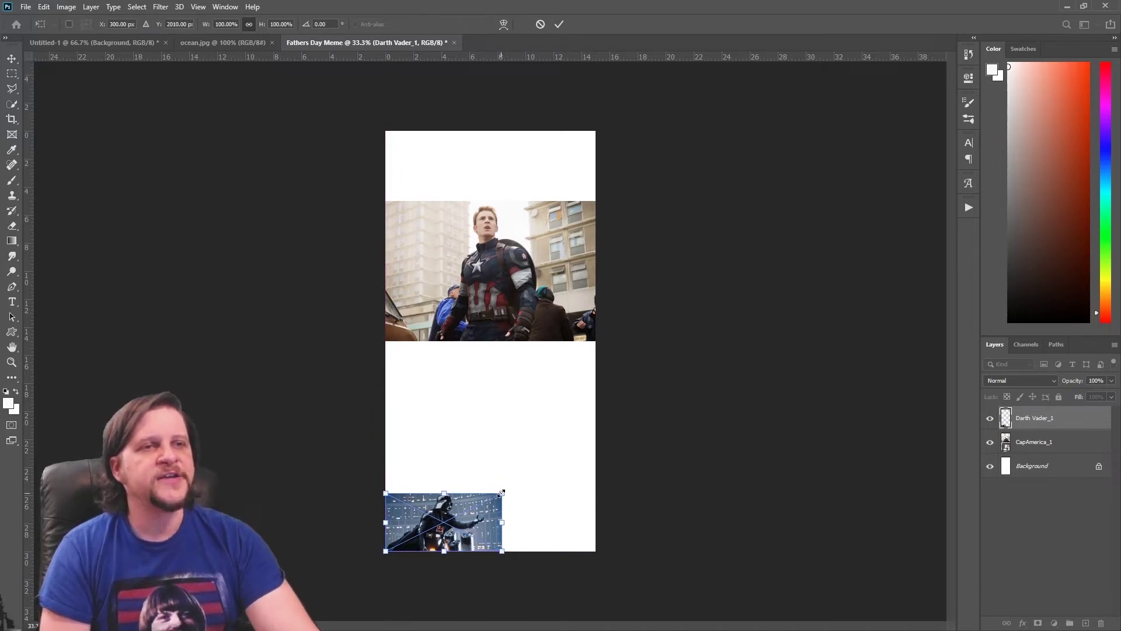
pyautogui.moveTo(501, 493); pyautogui.dragTo(618, 416)
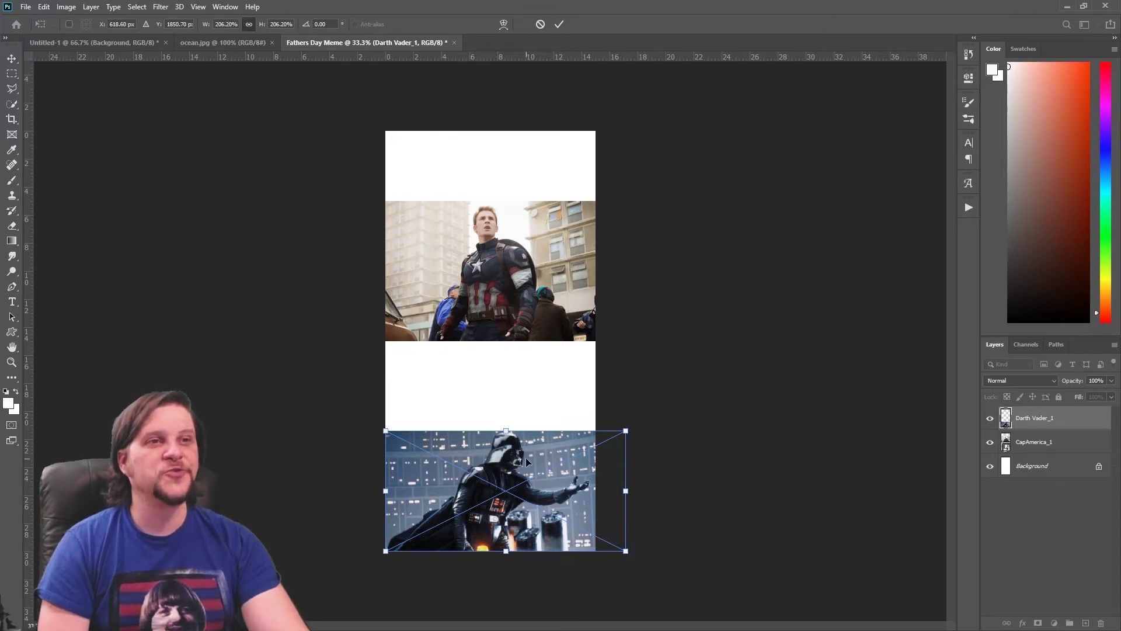
pyautogui.moveTo(525, 463)
pyautogui.mouseDown()
pyautogui.moveTo(521, 431)
pyautogui.moveTo(523, 450)
pyautogui.mouseUp()
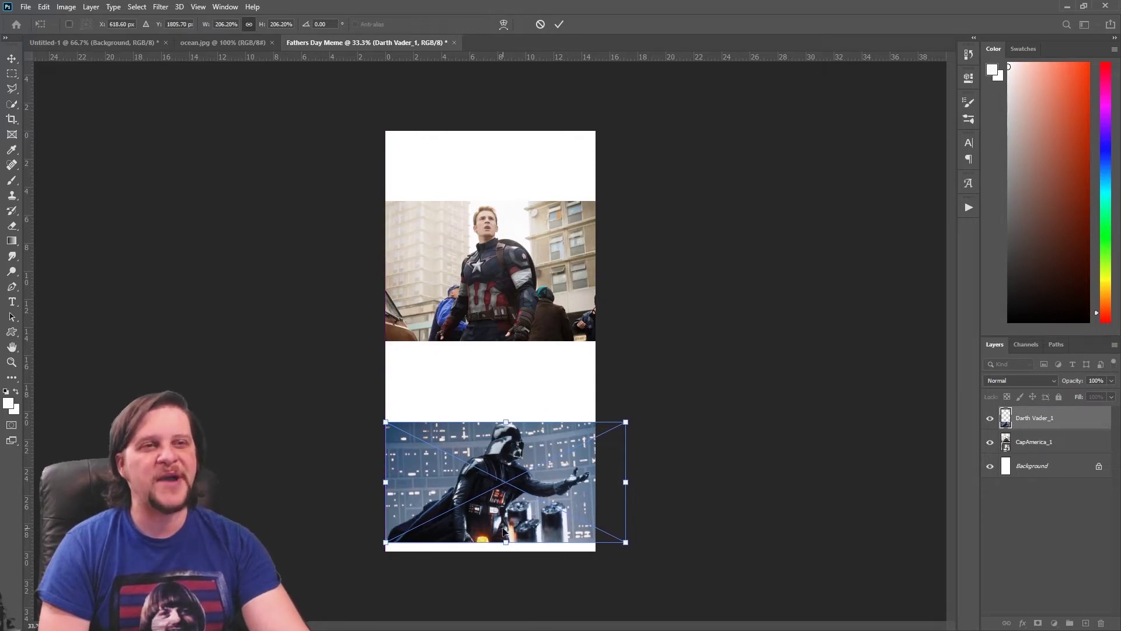
pyautogui.click(558, 25)
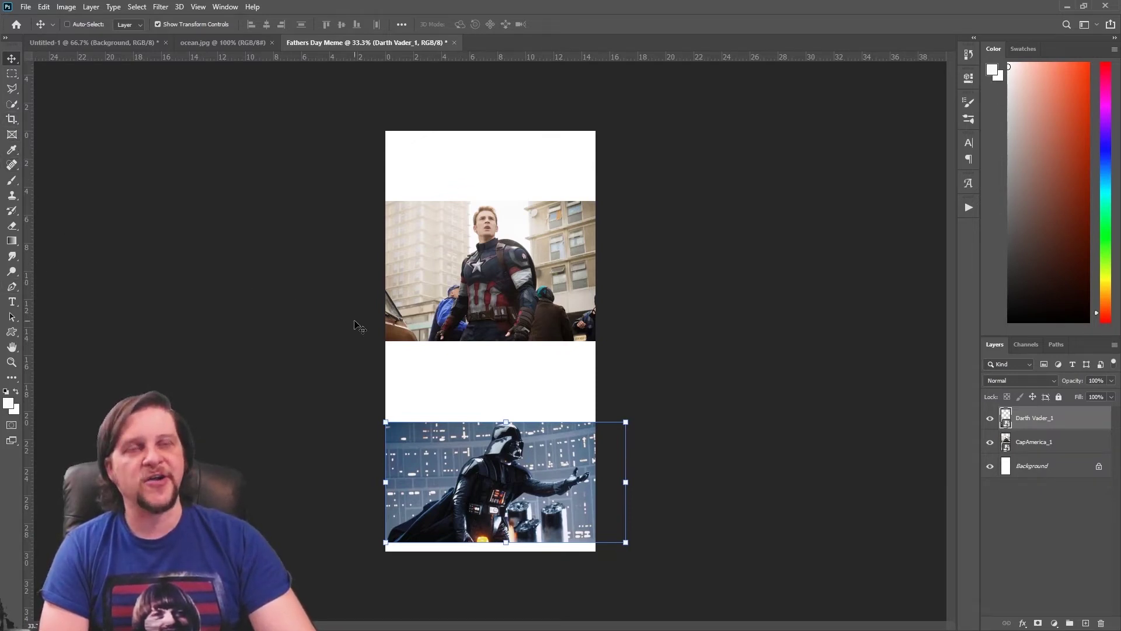
# Create a text box across the white strip above Captain America, with 42 pt text in black.
pyautogui.click(12, 301)
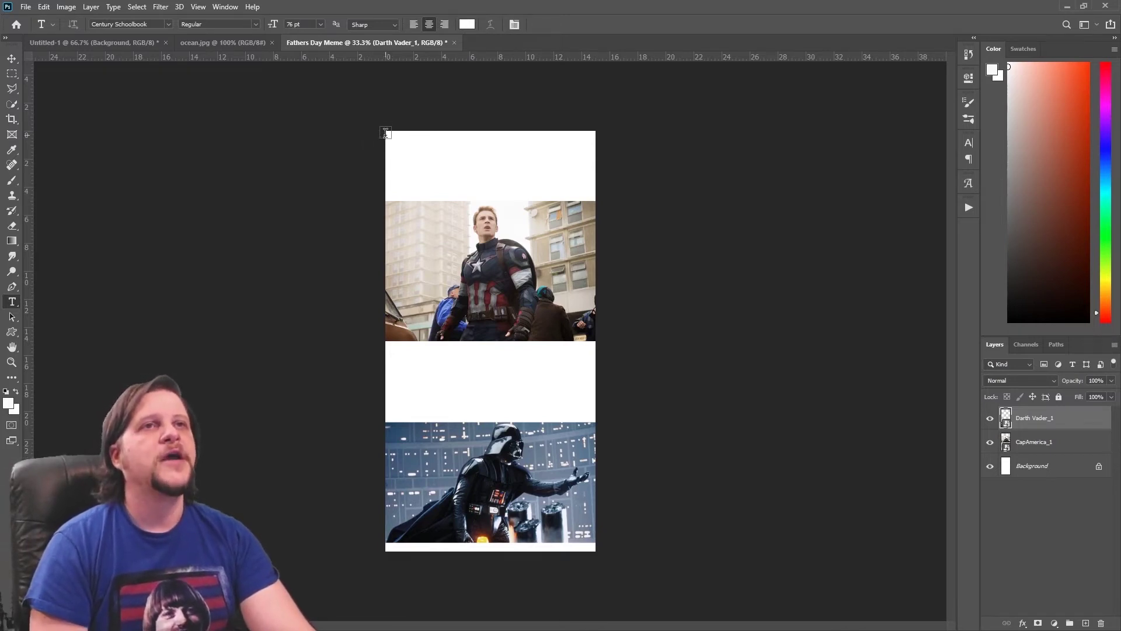
pyautogui.moveTo(387, 132); pyautogui.dragTo(595, 189)
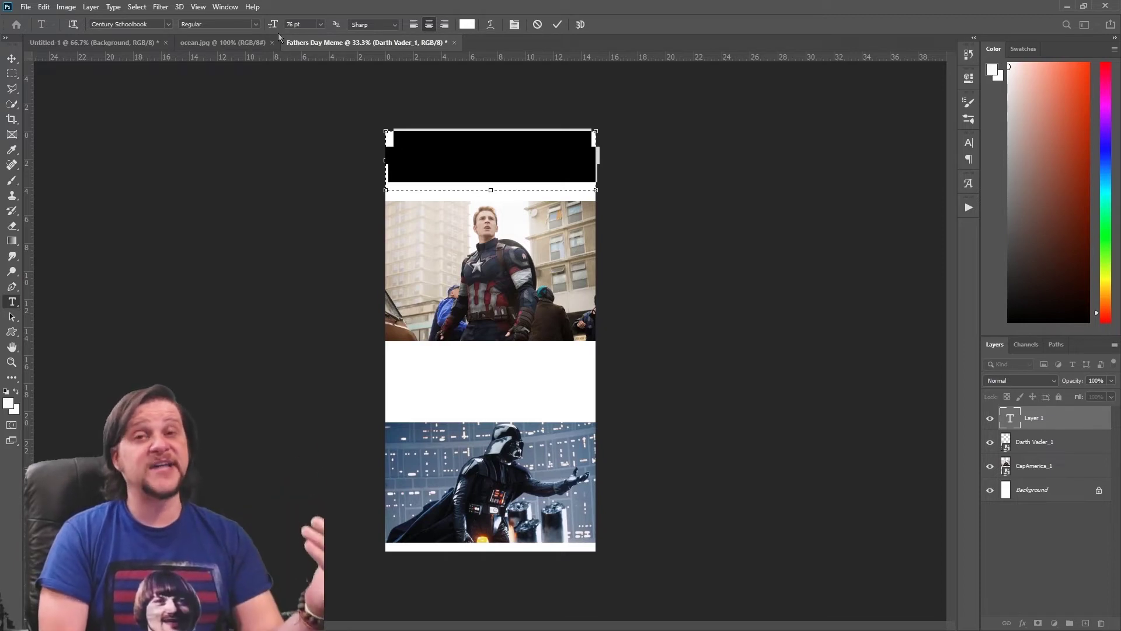
pyautogui.moveTo(274, 25)
pyautogui.mouseDown()
pyautogui.moveTo(285, 23)
pyautogui.moveTo(271, 27)
pyautogui.mouseUp()
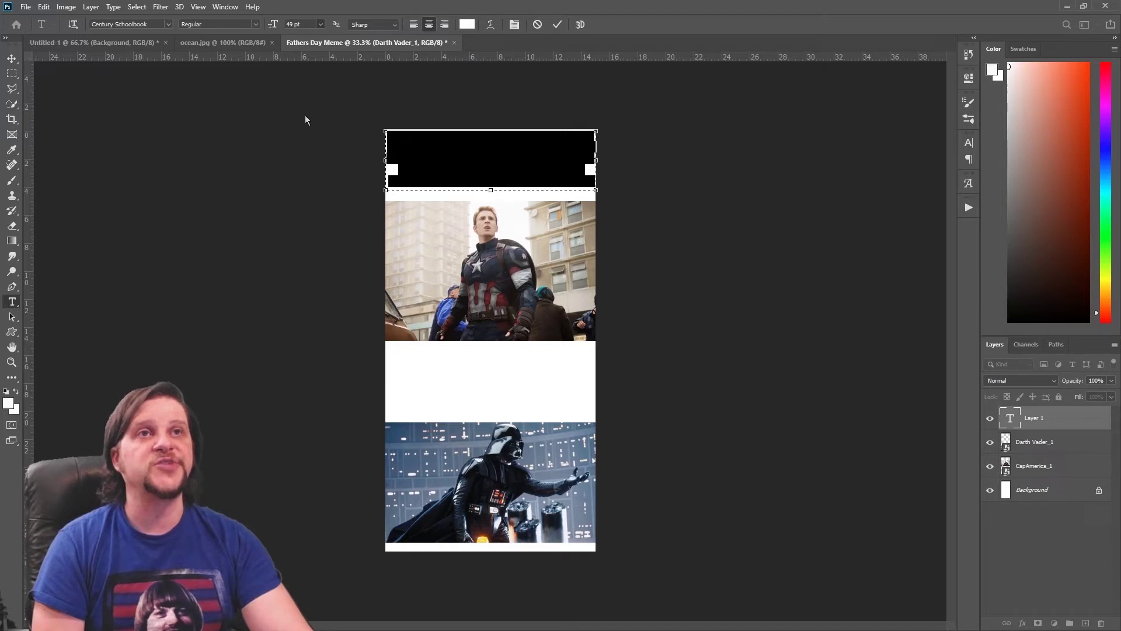
pyautogui.write('16')
pyautogui.press('Return')
pyautogui.moveTo(272, 27); pyautogui.dragTo(286, 29)
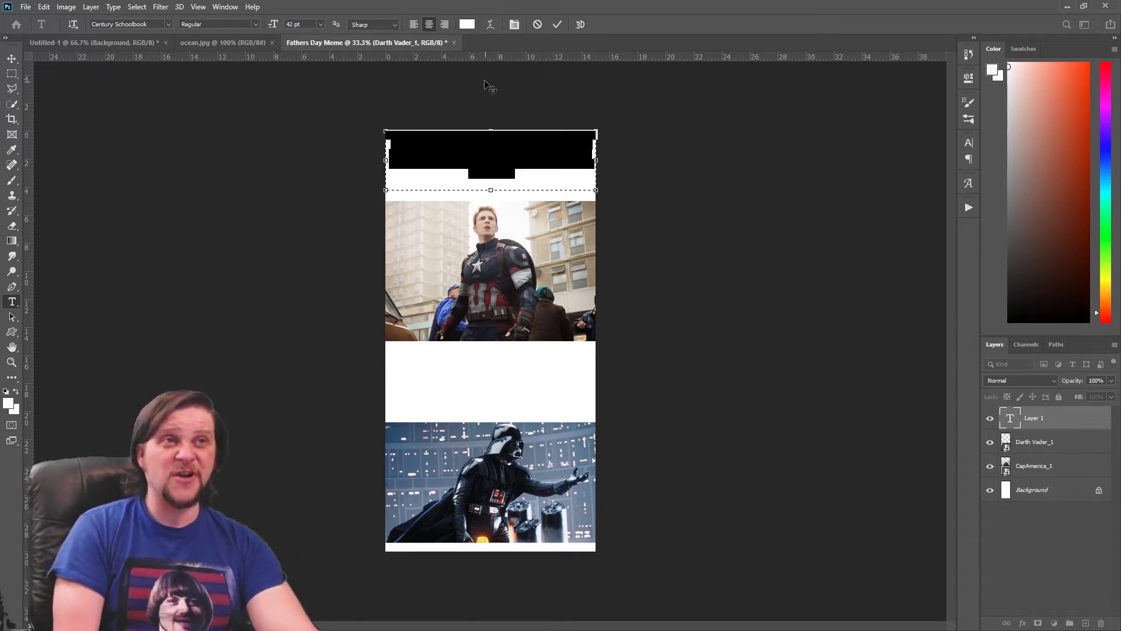
pyautogui.click(466, 24)
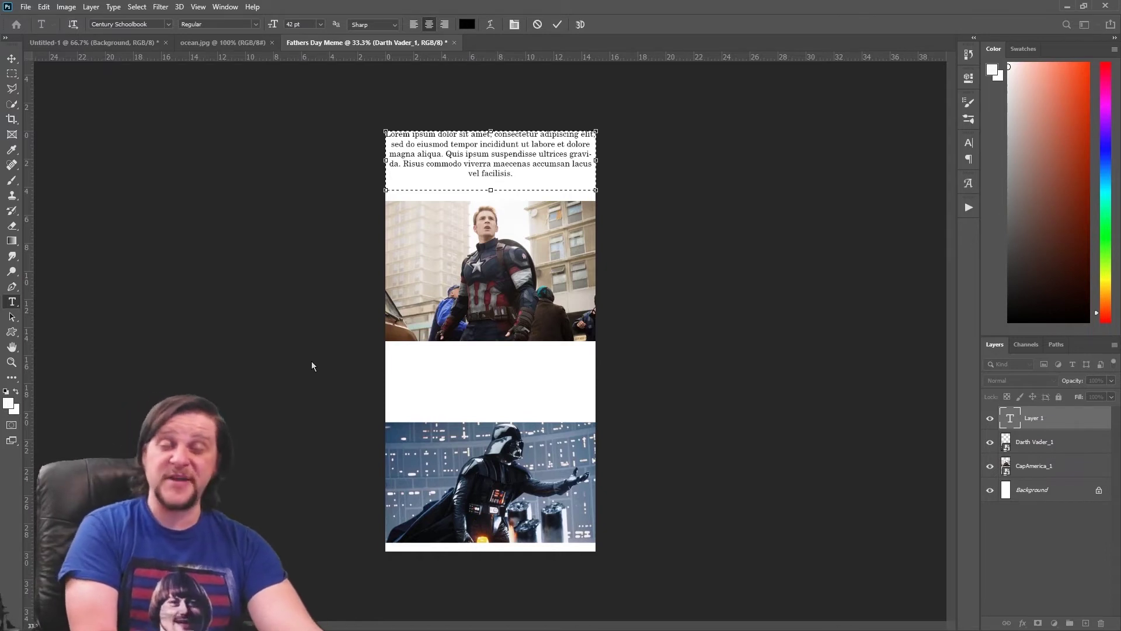
# Set the top text to 57 pt and replace the placeholder with "When you call dad your hero.".
pyautogui.hotkey('ctrl', 'a')
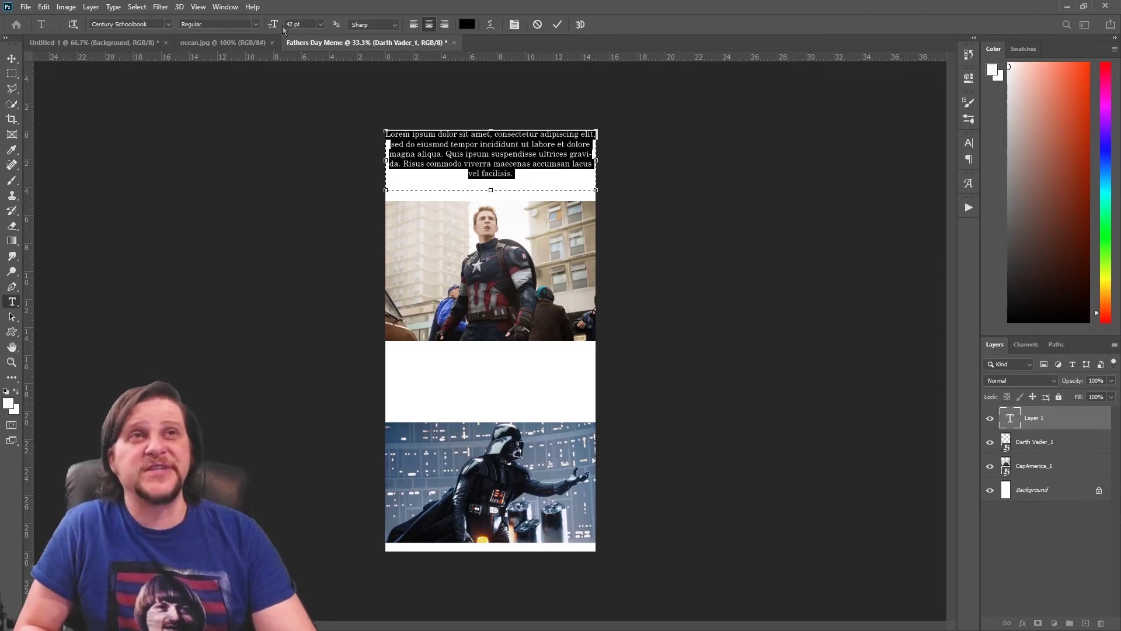
pyautogui.moveTo(279, 26); pyautogui.dragTo(287, 21)
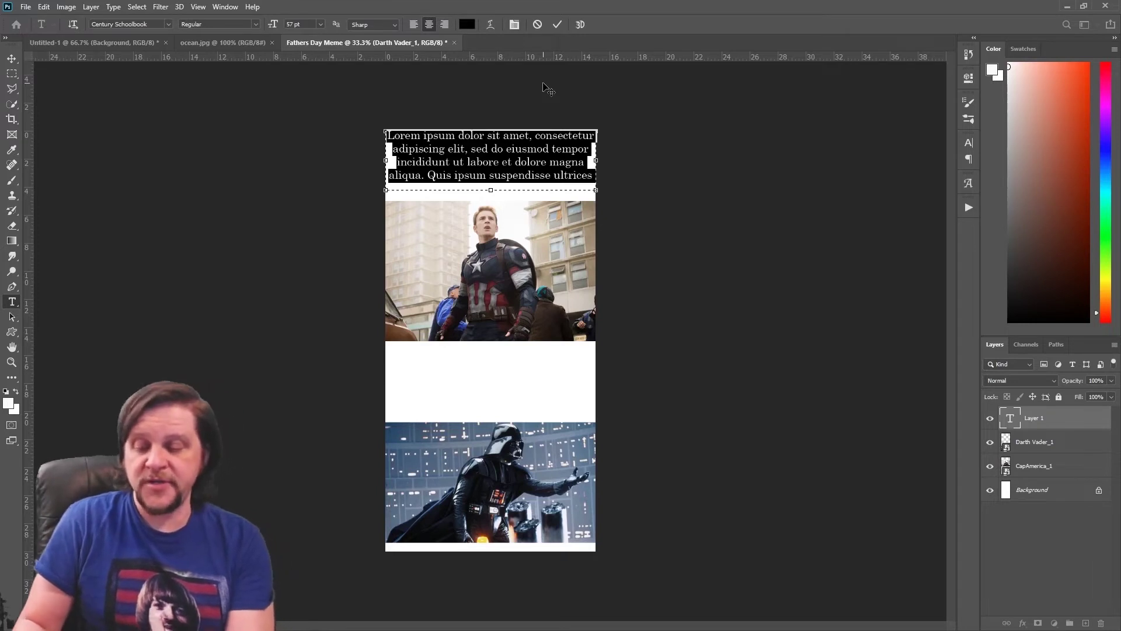
pyautogui.press('BackSpace')
pyautogui.write('When I')
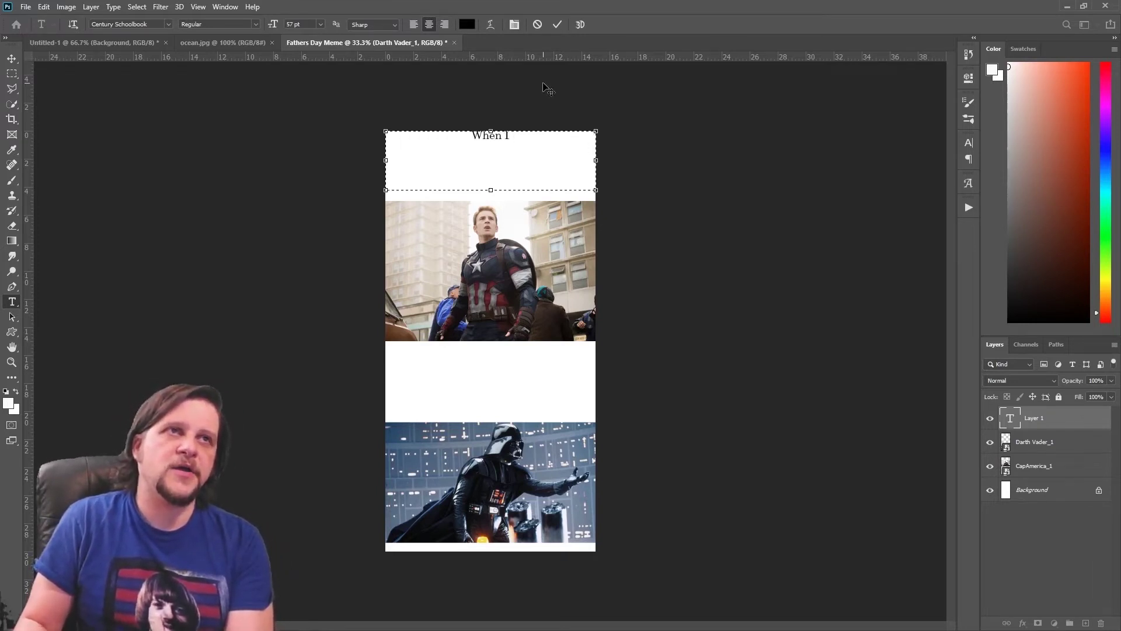
pyautogui.press('BackSpace')
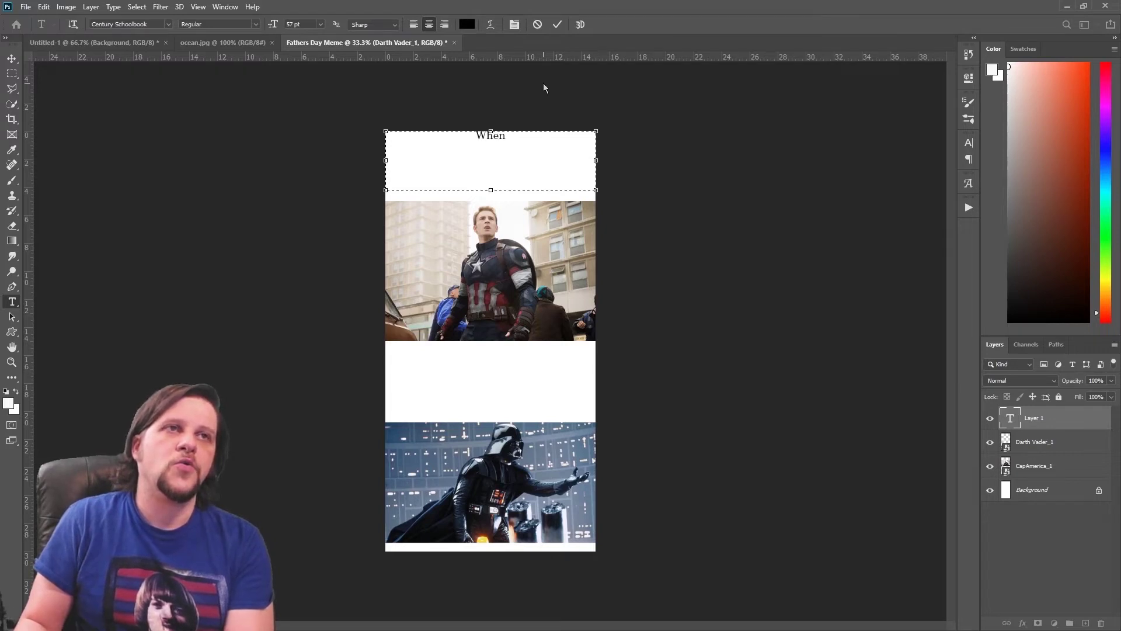
pyautogui.write('you call')
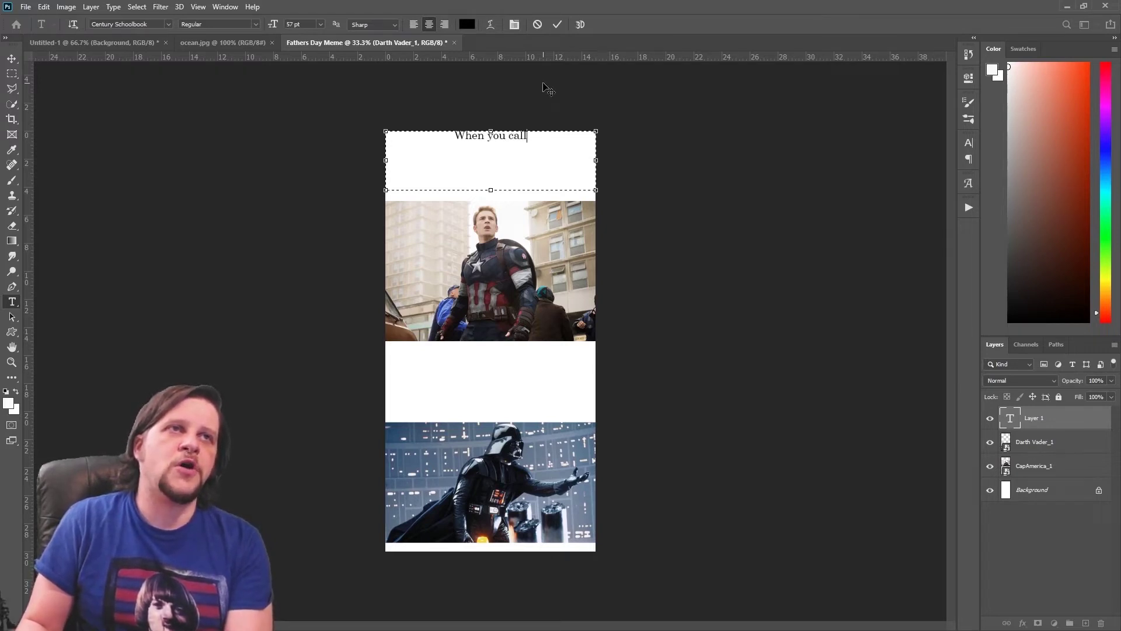
pyautogui.write(' dad your ')
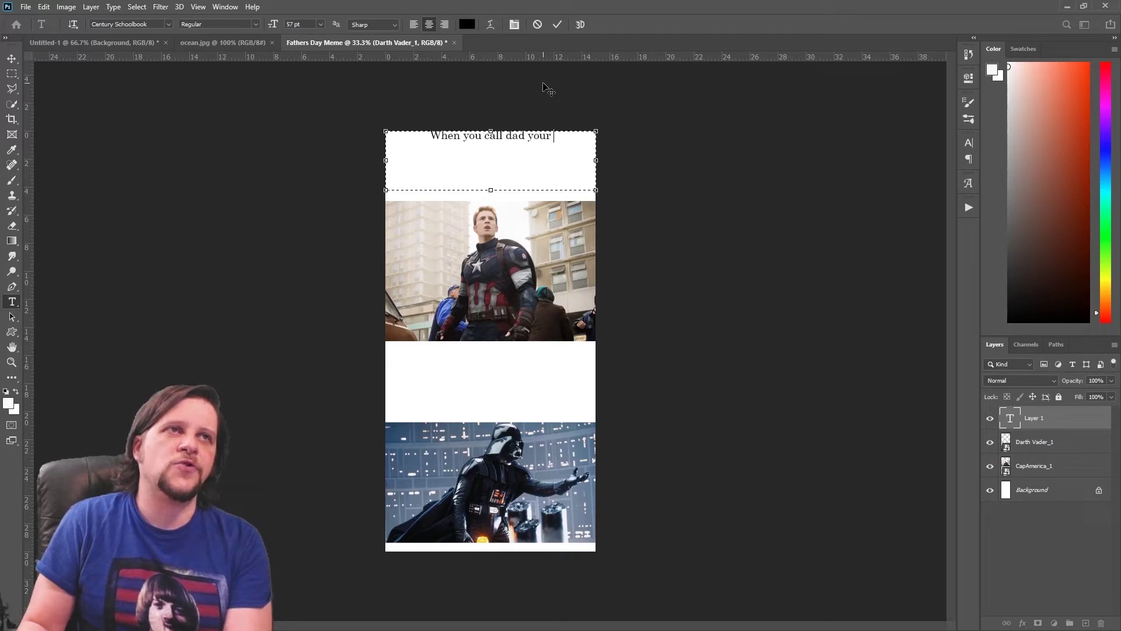
pyautogui.write('hero.')
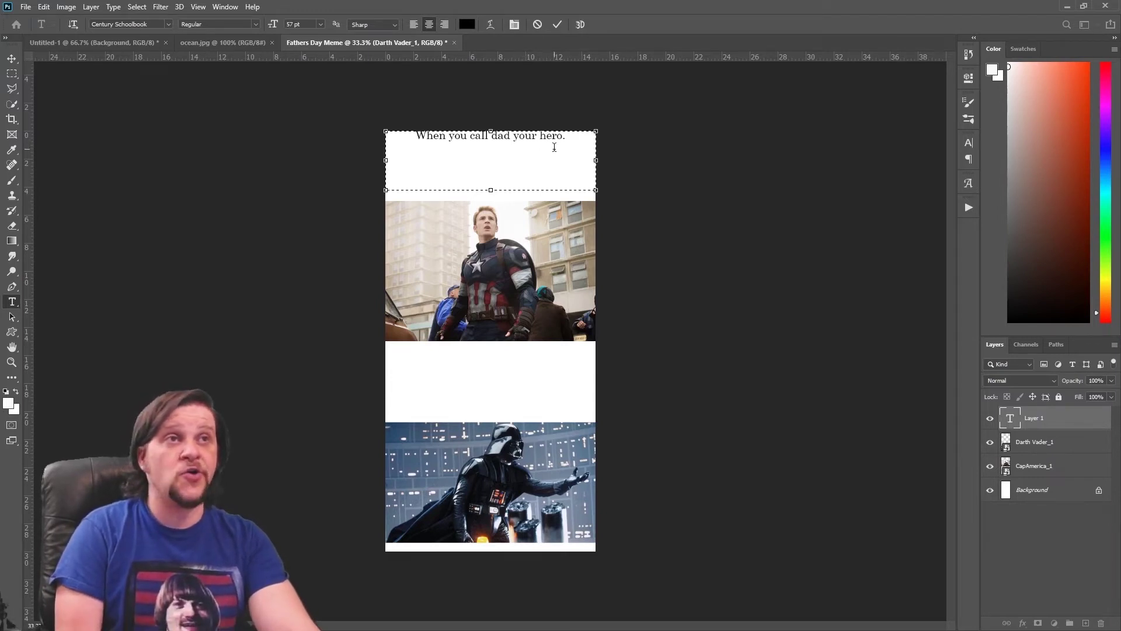
# Try a font size of 91 pt on just the word "hero" in the top caption.
pyautogui.moveTo(561, 136); pyautogui.dragTo(539, 136)
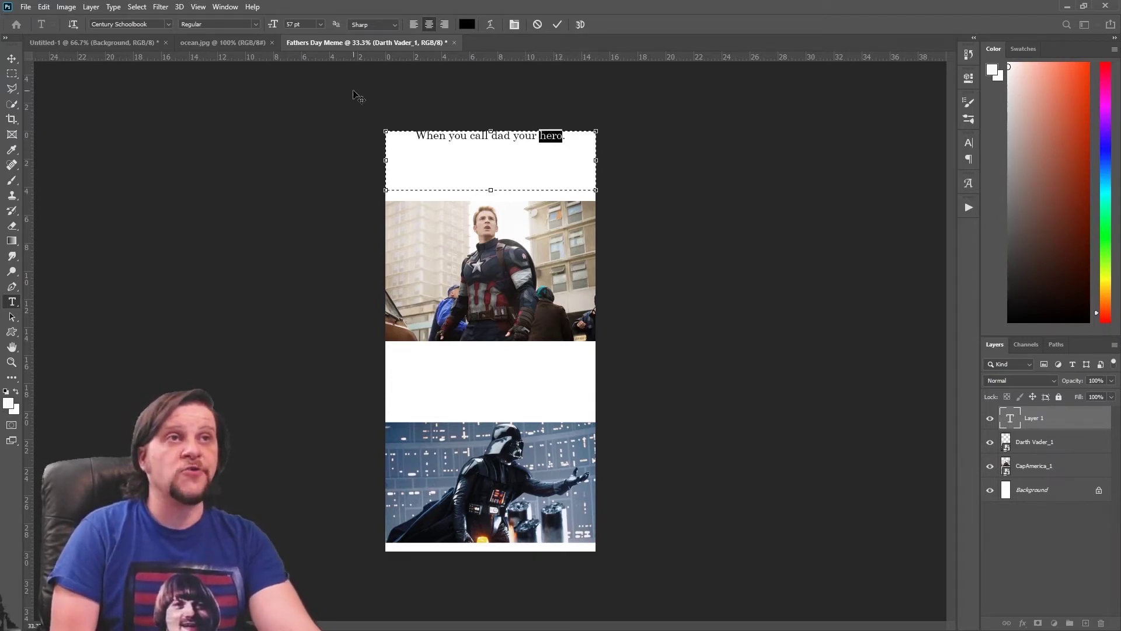
pyautogui.moveTo(272, 29); pyautogui.dragTo(292, 31)
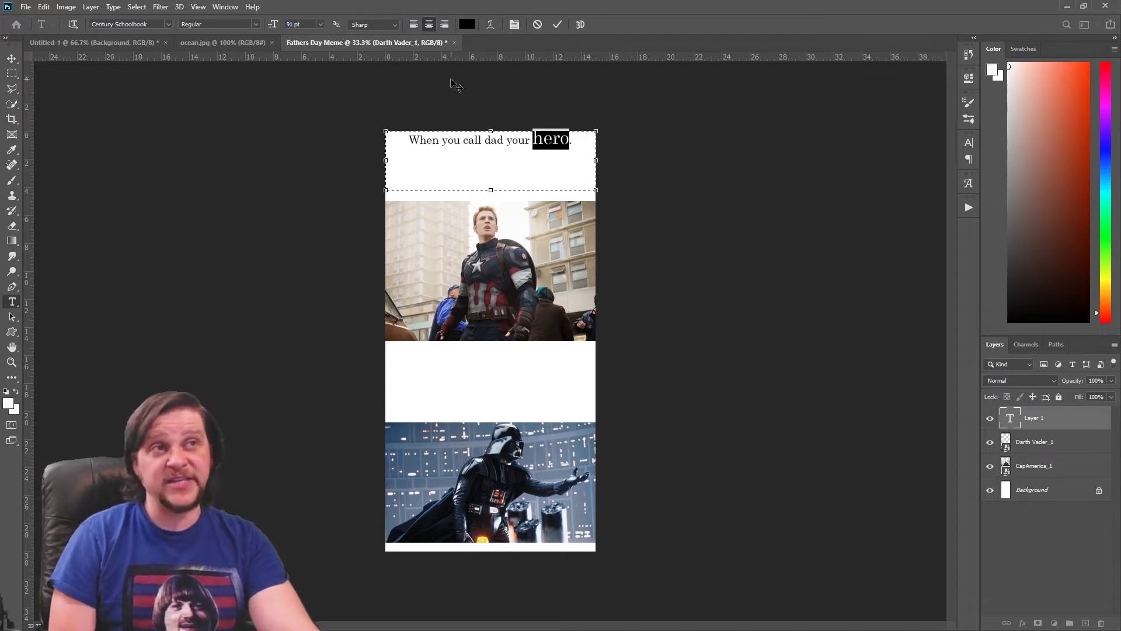
pyautogui.moveTo(569, 141); pyautogui.dragTo(542, 143)
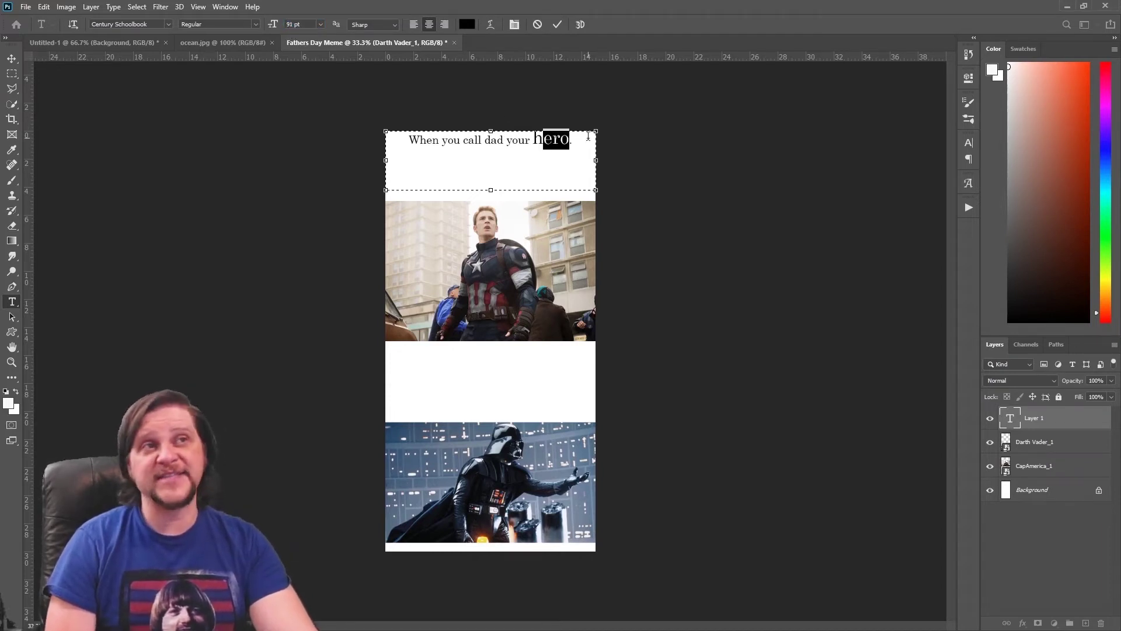
pyautogui.click(572, 142)
# Set the font size of the whole top caption to 91 pt.
pyautogui.moveTo(572, 142); pyautogui.dragTo(409, 144)
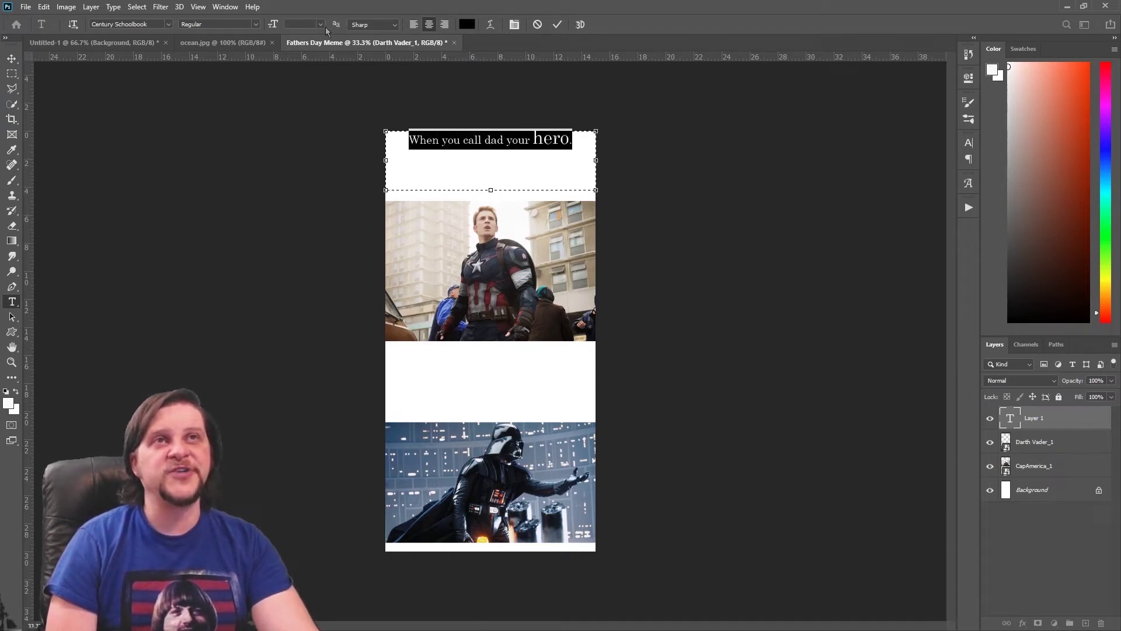
pyautogui.hotkey('ctrl', 'z')
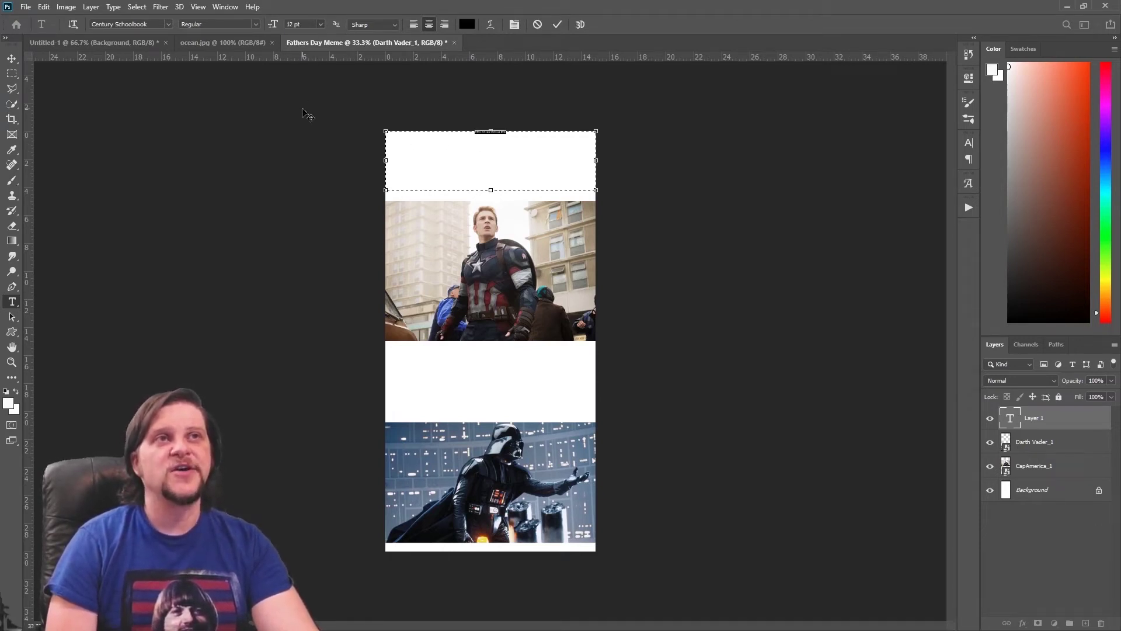
pyautogui.click(273, 27)
pyautogui.moveTo(273, 27); pyautogui.dragTo(316, 45)
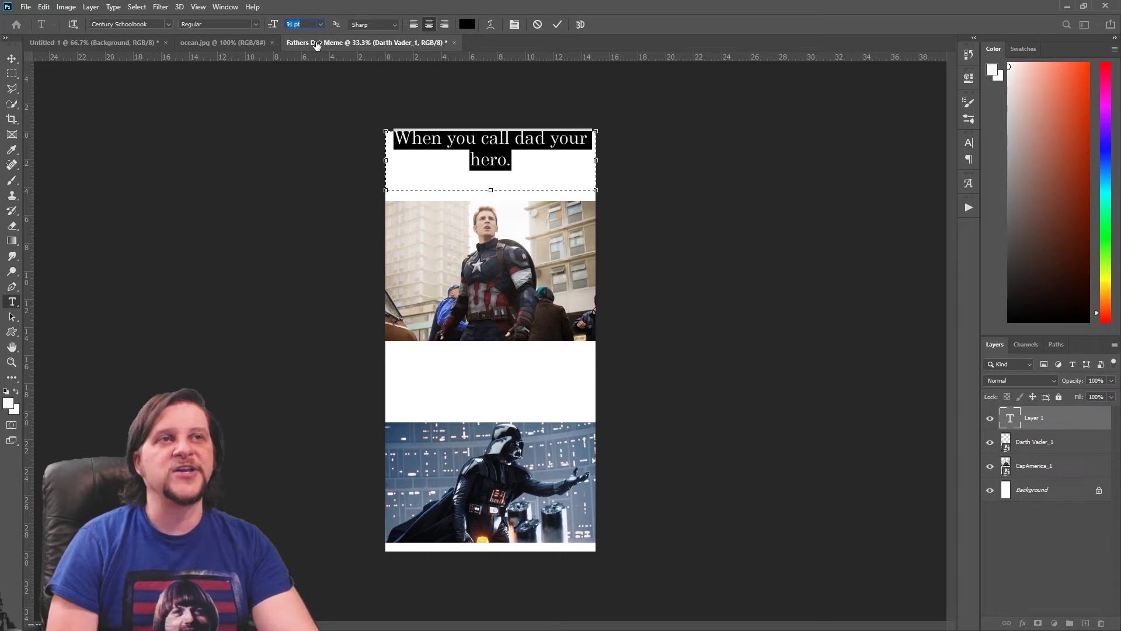
# Enlarge only the word "hero" in the top caption to 136 pt.
pyautogui.click(509, 159)
pyautogui.moveTo(506, 159); pyautogui.dragTo(469, 160)
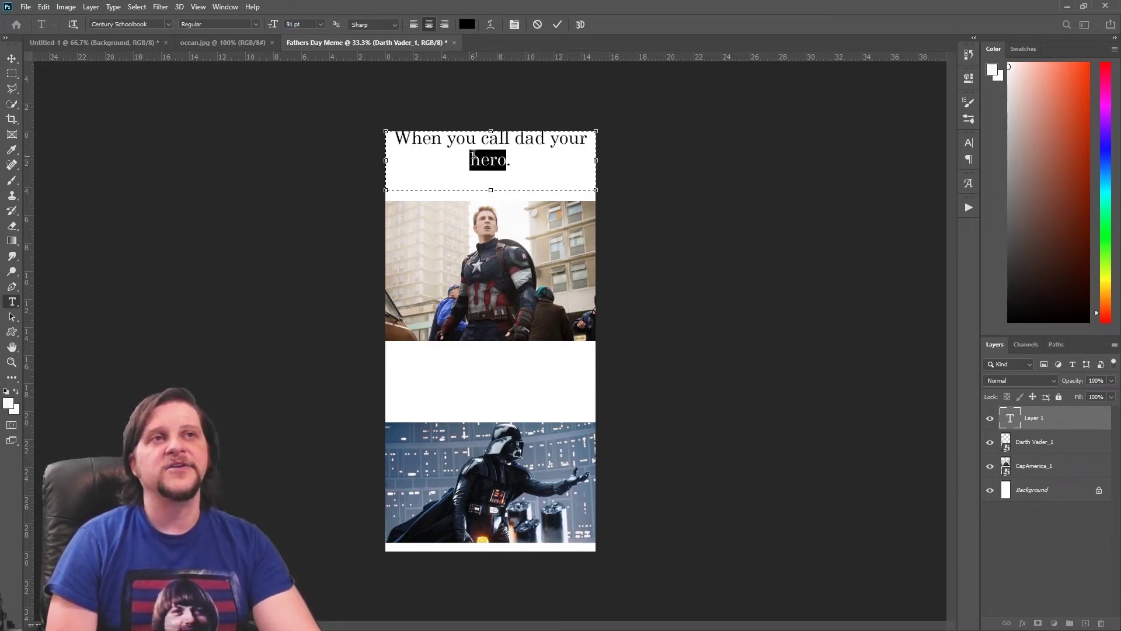
pyautogui.moveTo(273, 27); pyautogui.dragTo(300, 36)
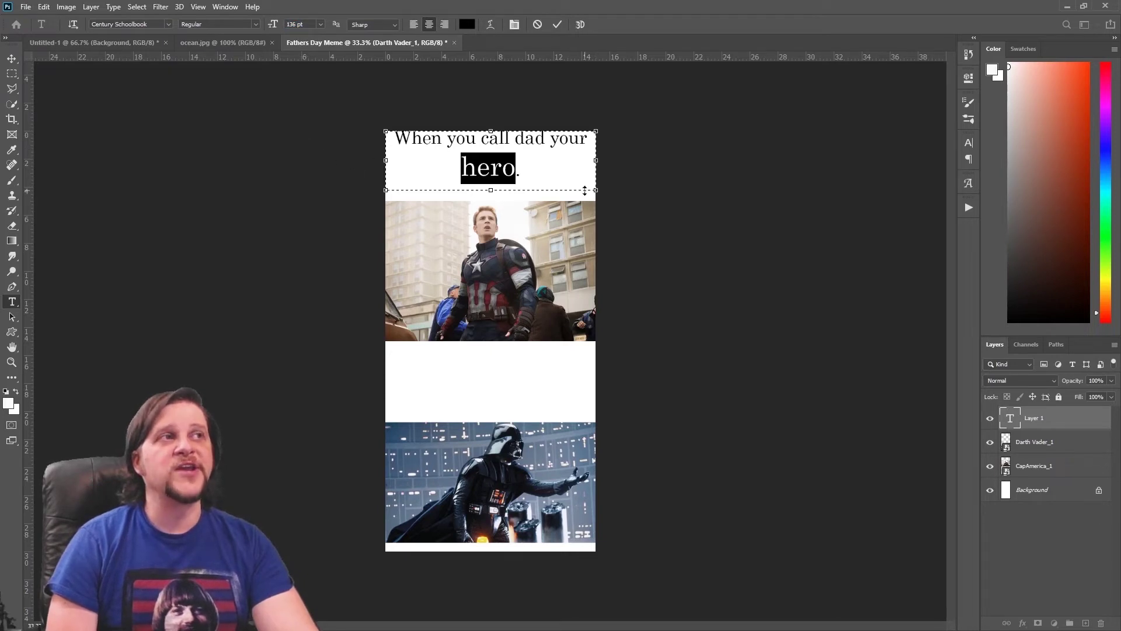
# Replace "hero" with "HERO" in capitals, commit the text, and move the caption slightly lower until its box meets the Captain America picture.
pyautogui.moveTo(518, 168); pyautogui.dragTo(461, 161)
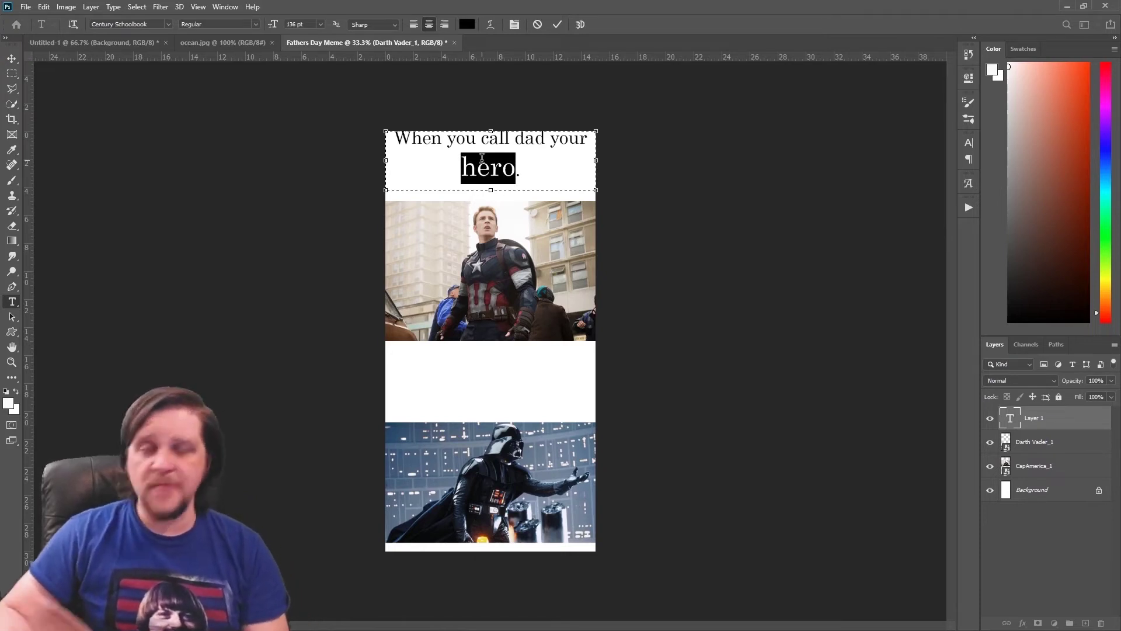
pyautogui.write('HERO.')
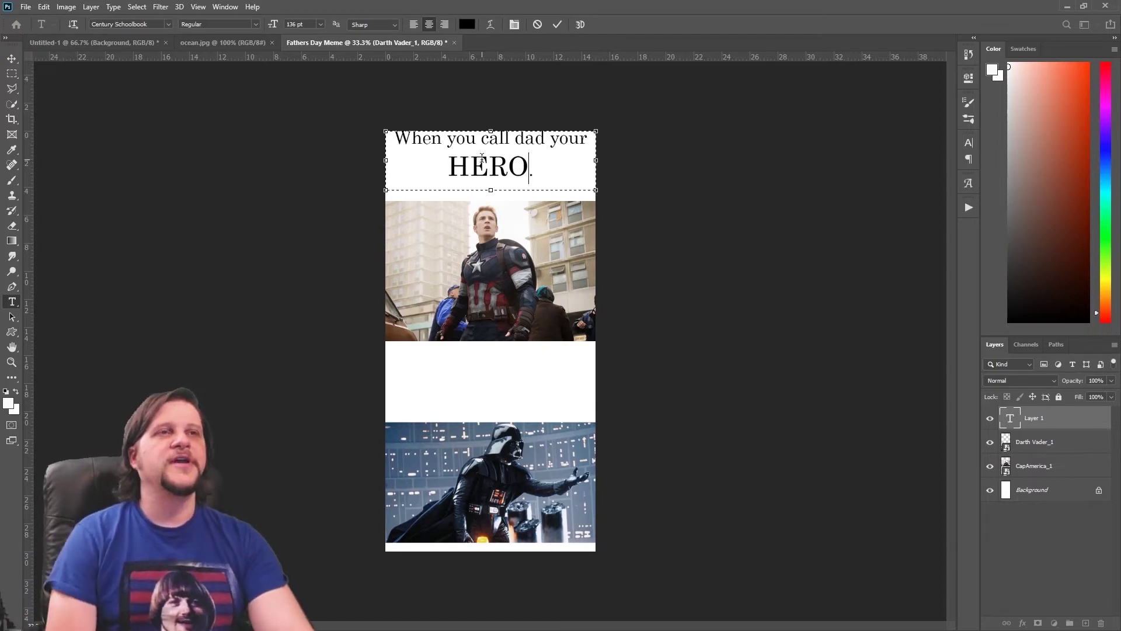
pyautogui.click(559, 26)
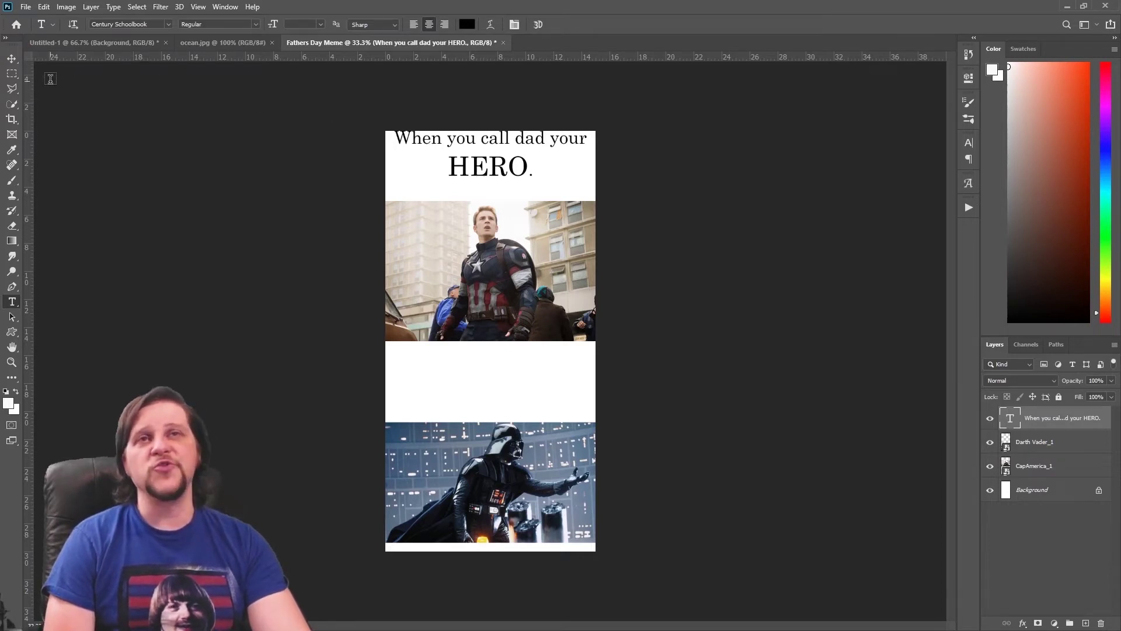
pyautogui.click(12, 60)
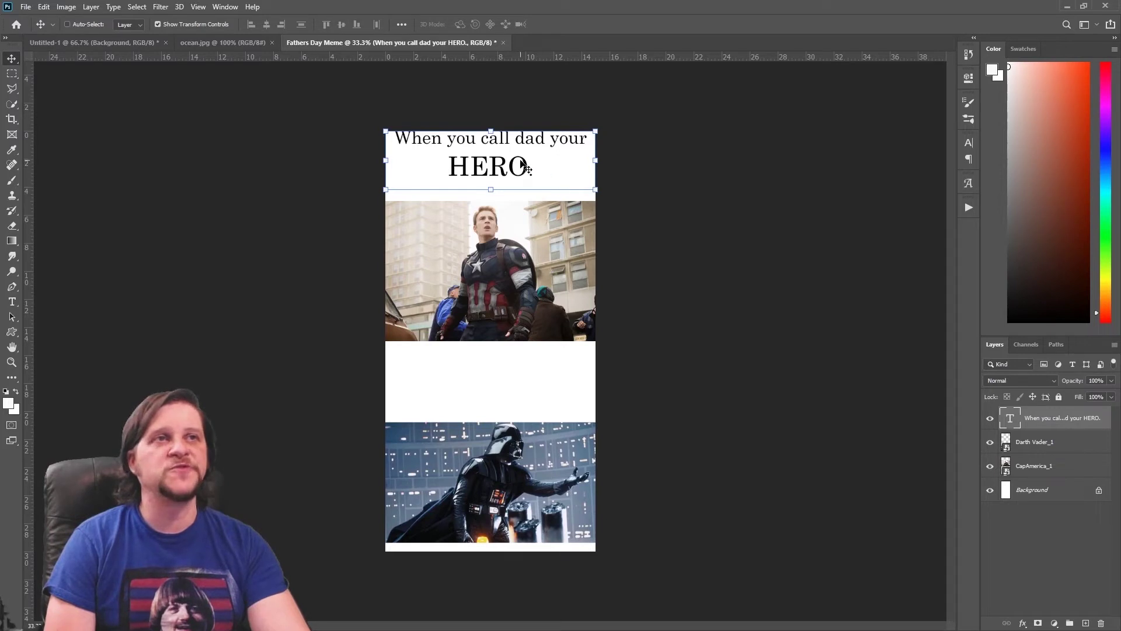
pyautogui.moveTo(518, 155); pyautogui.dragTo(519, 169)
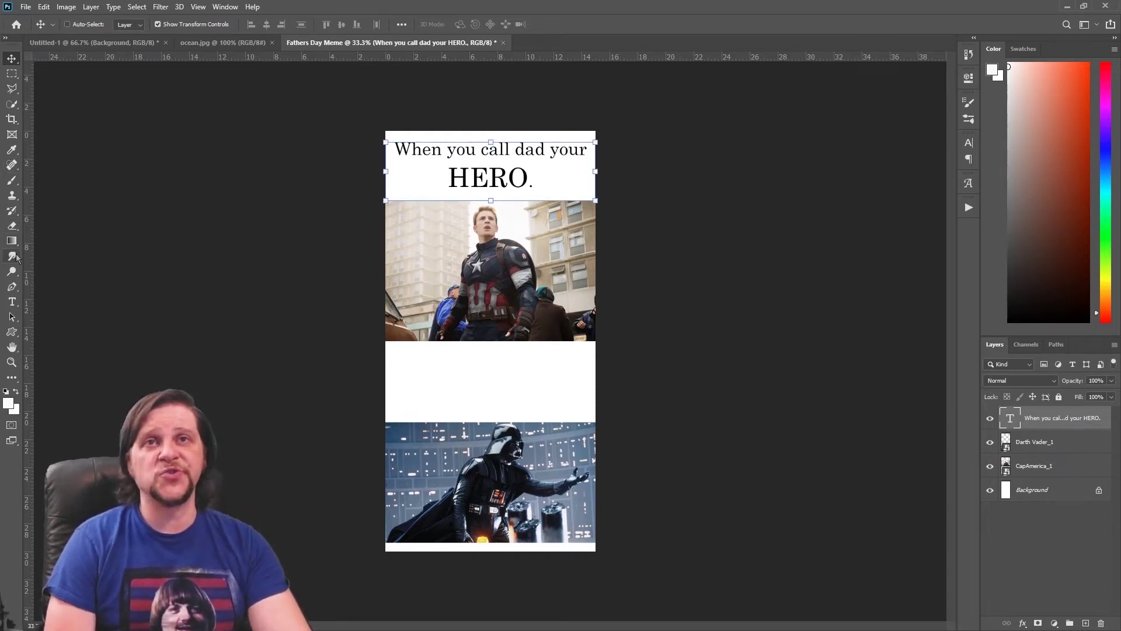
# Add a 54 pt caption reading "When you call dad DUDE." in a full-width text box between the two pictures.
pyautogui.click(12, 301)
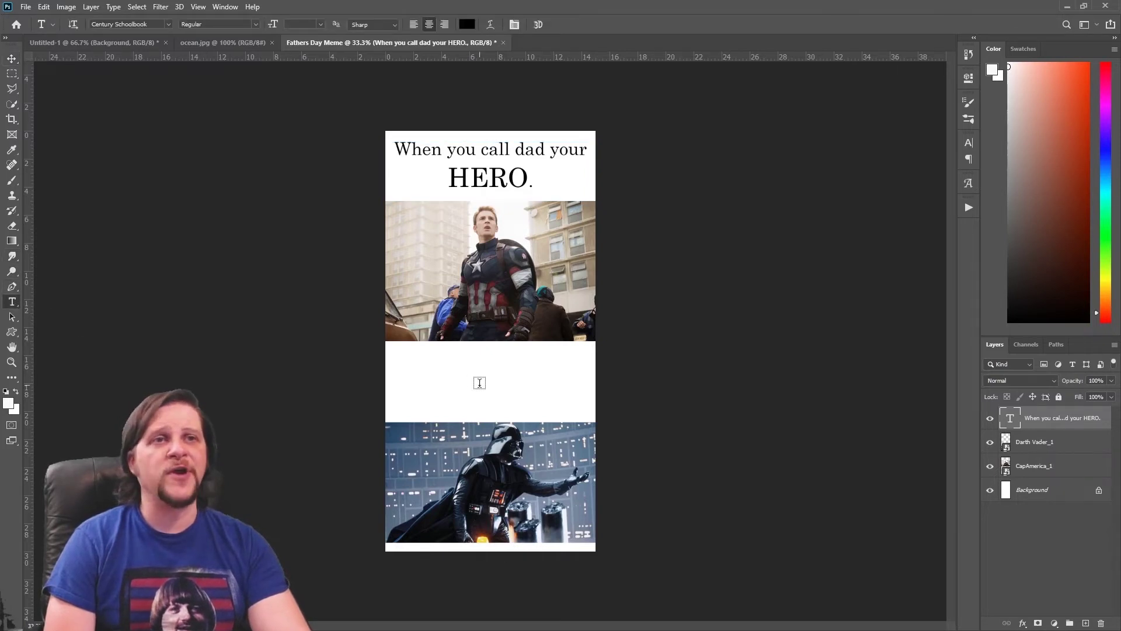
pyautogui.moveTo(386, 354); pyautogui.dragTo(595, 422)
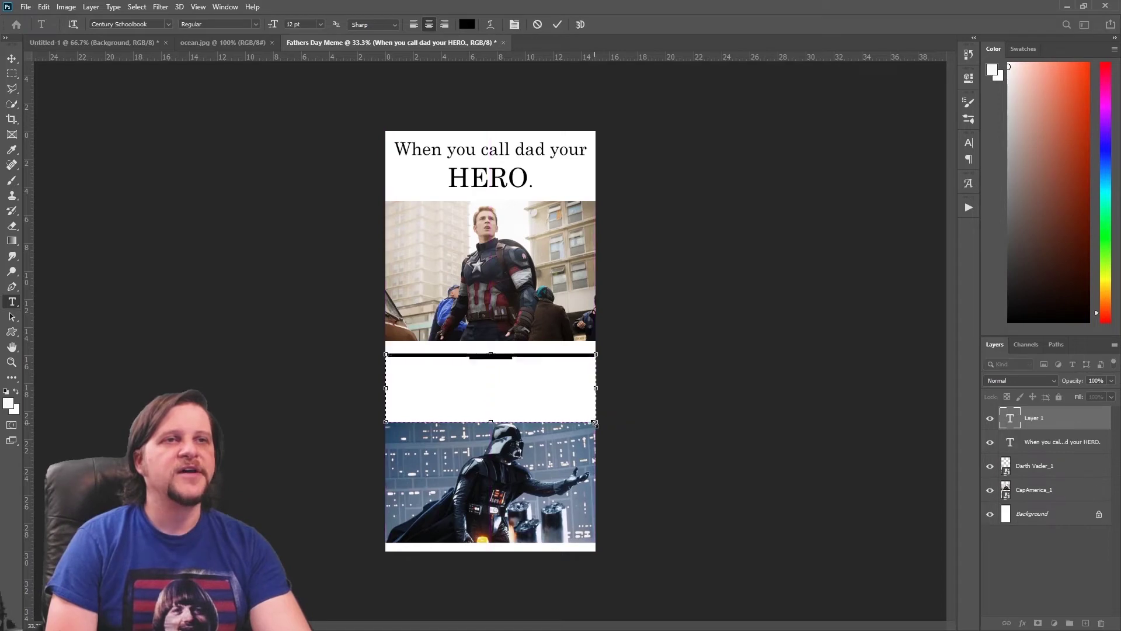
pyautogui.moveTo(272, 27); pyautogui.dragTo(297, 37)
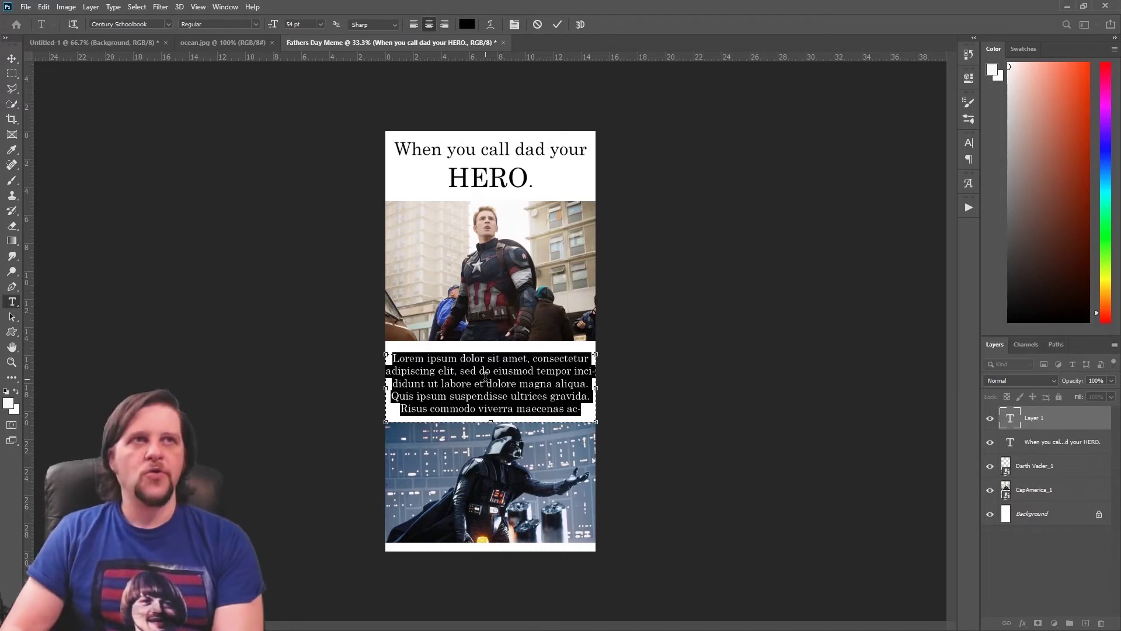
pyautogui.press('BackSpace')
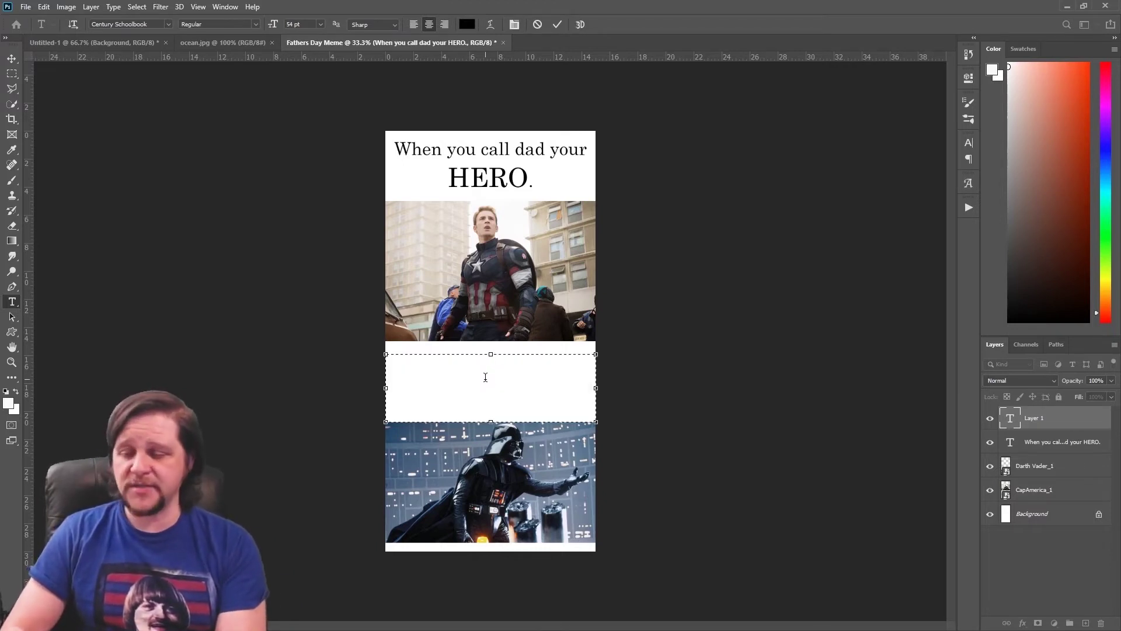
pyautogui.write('When ')
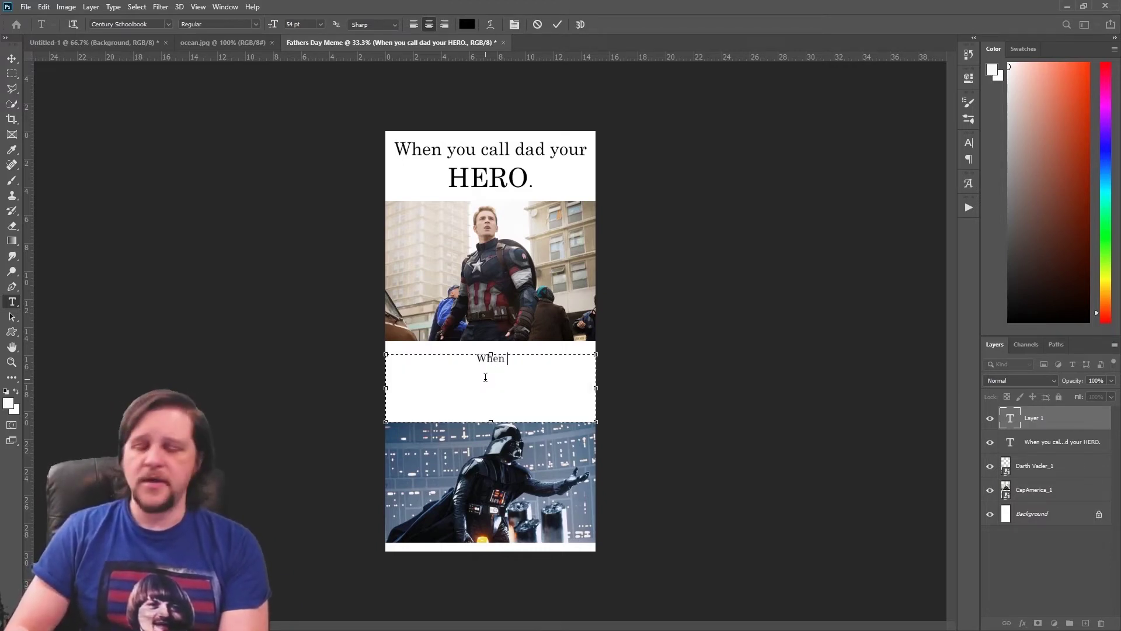
pyautogui.write('you call')
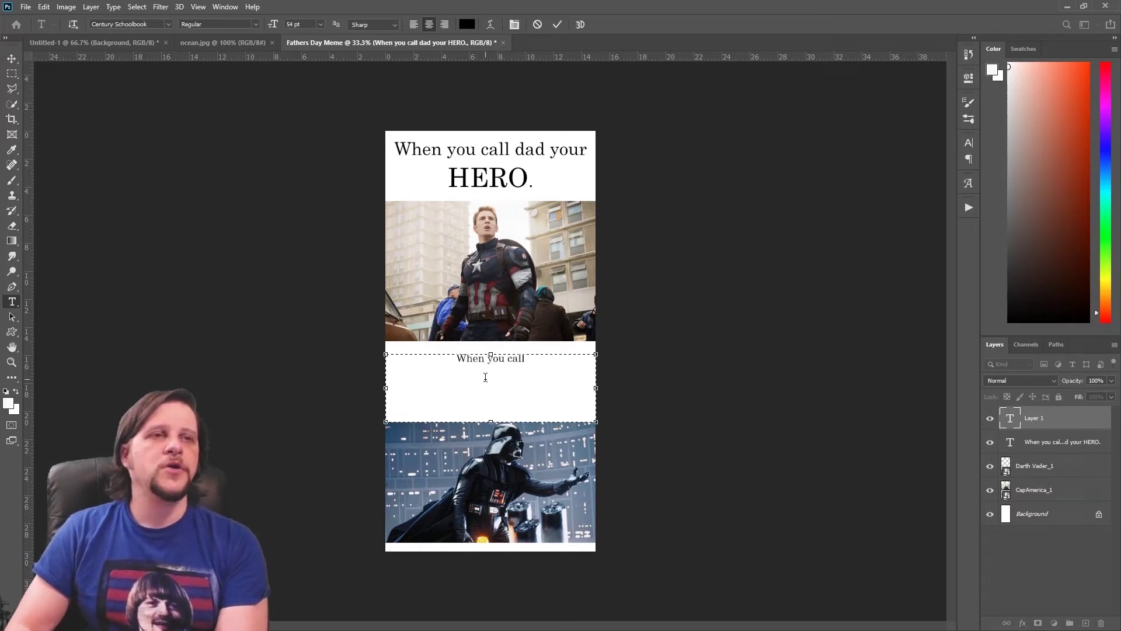
pyautogui.write(' dad D')
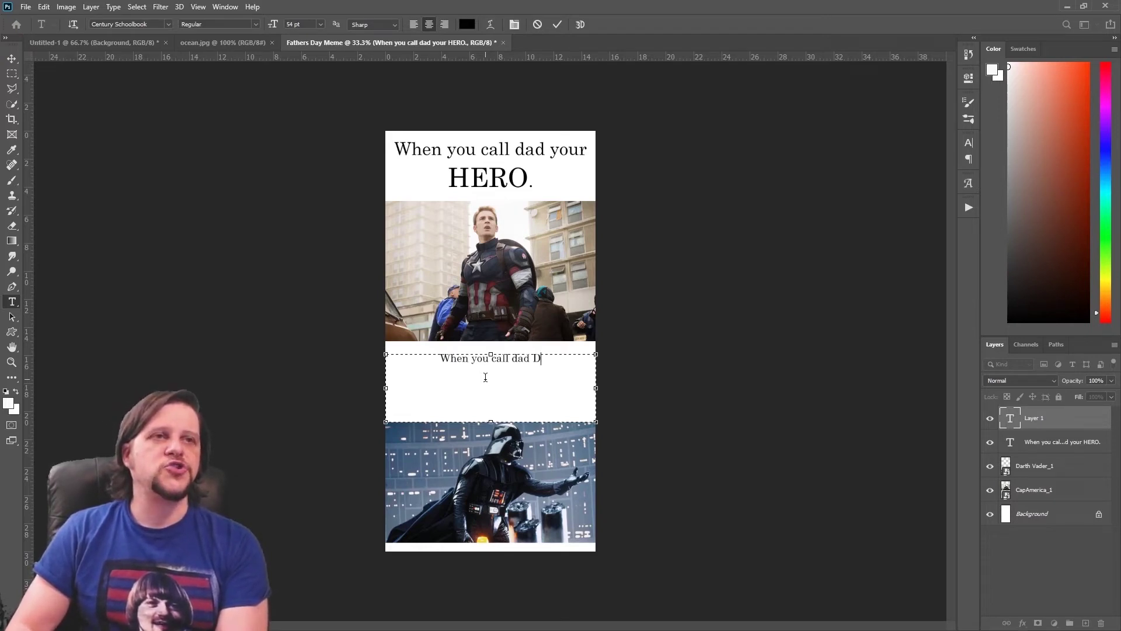
pyautogui.write('UDE.')
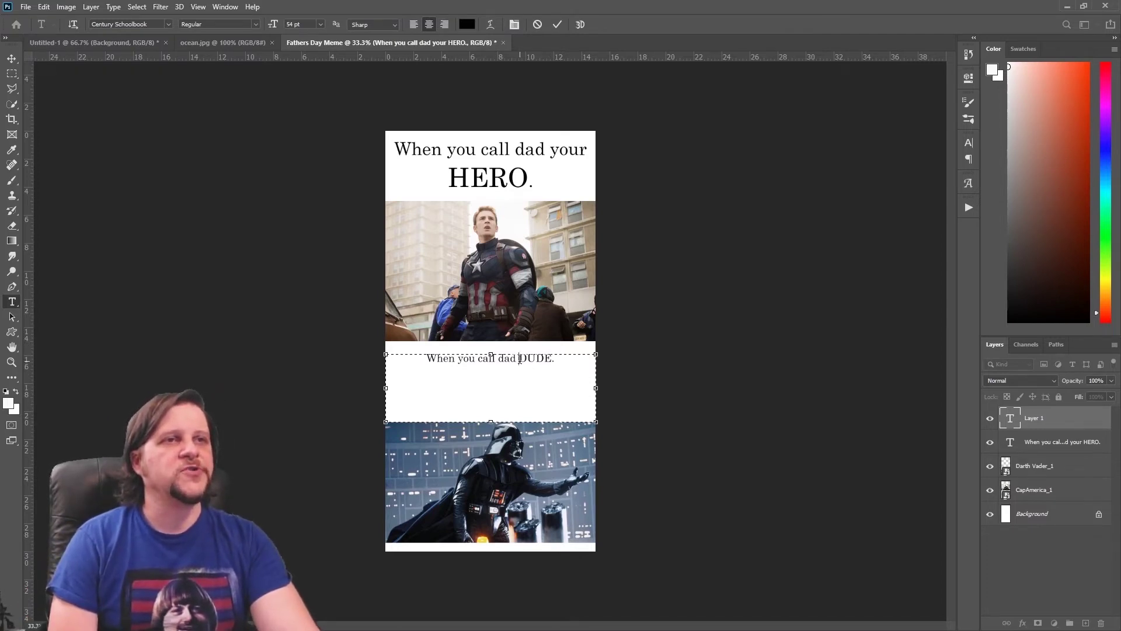
# Set the words "When you call dad" in the lower caption to 91 pt, matching the top caption's smaller text.
pyautogui.moveTo(519, 358); pyautogui.dragTo(430, 348)
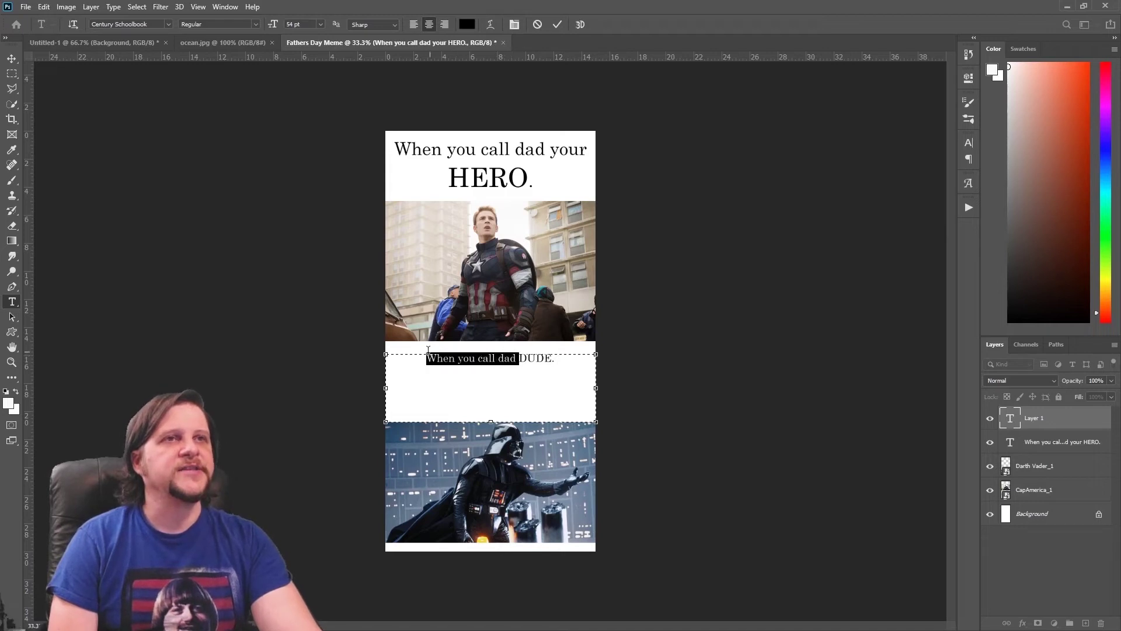
pyautogui.click(455, 148)
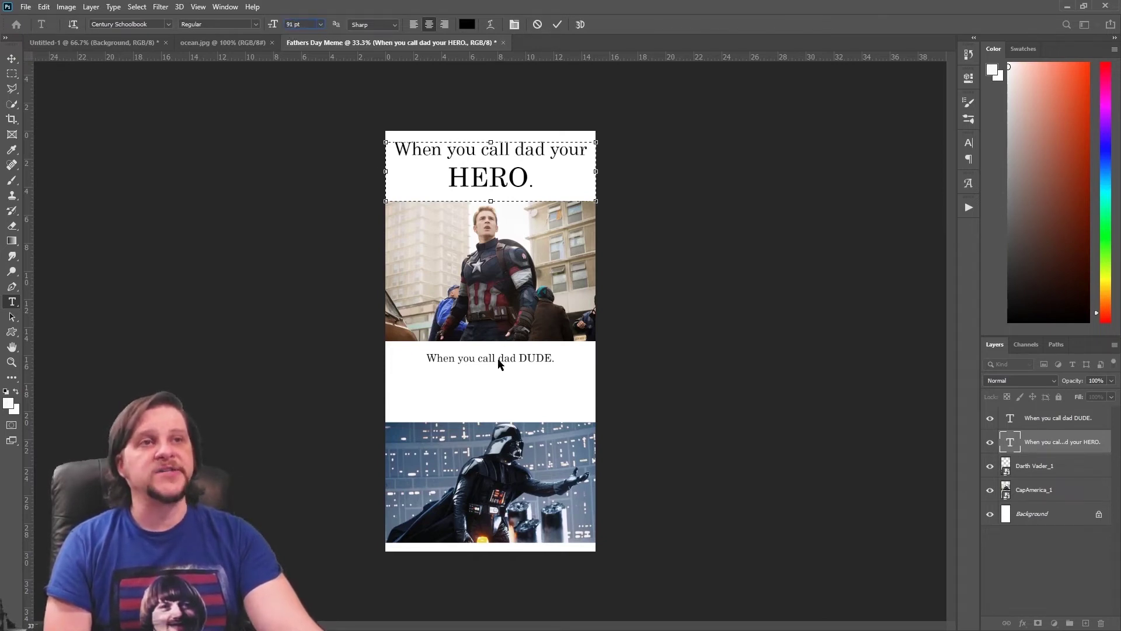
pyautogui.click(537, 358)
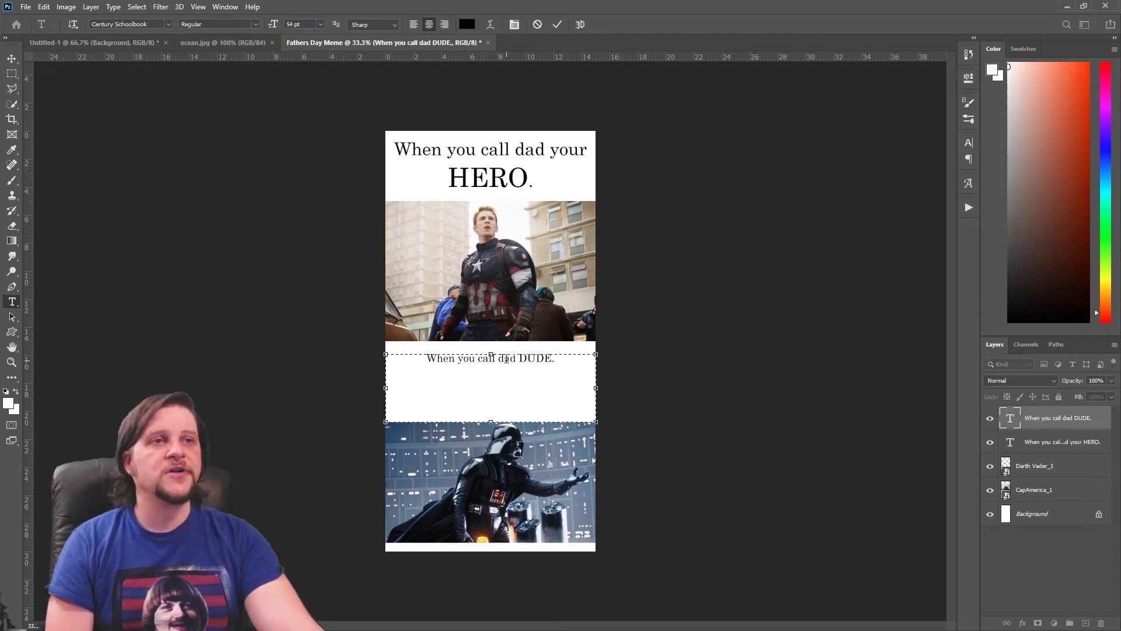
pyautogui.moveTo(517, 359); pyautogui.dragTo(425, 358)
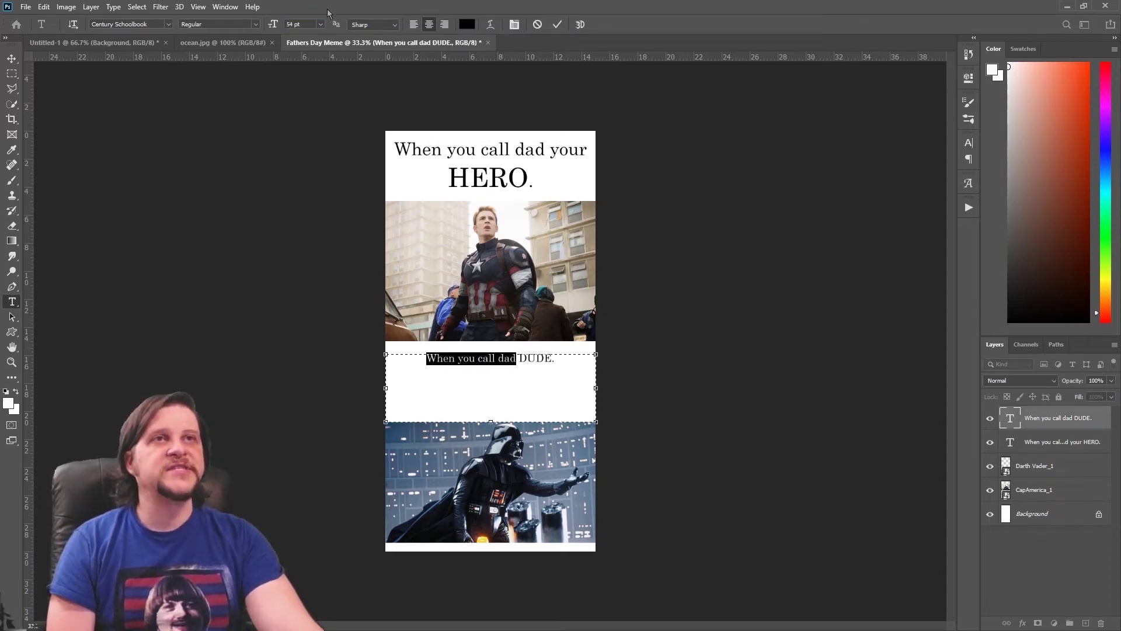
pyautogui.click(290, 26)
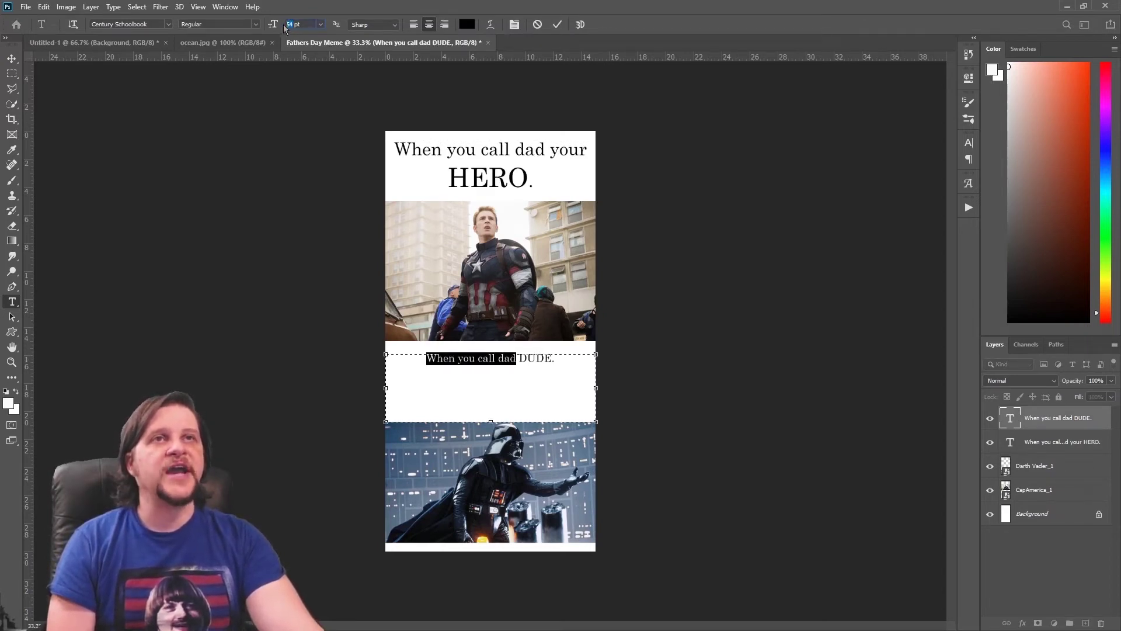
pyautogui.write('1')
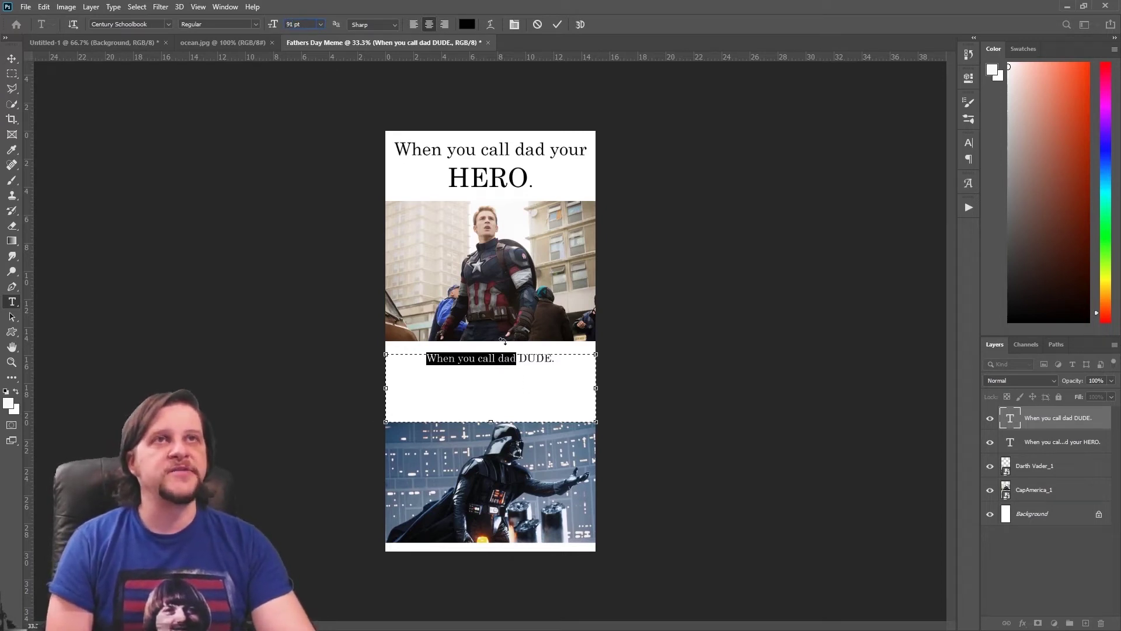
pyautogui.press('Tab')
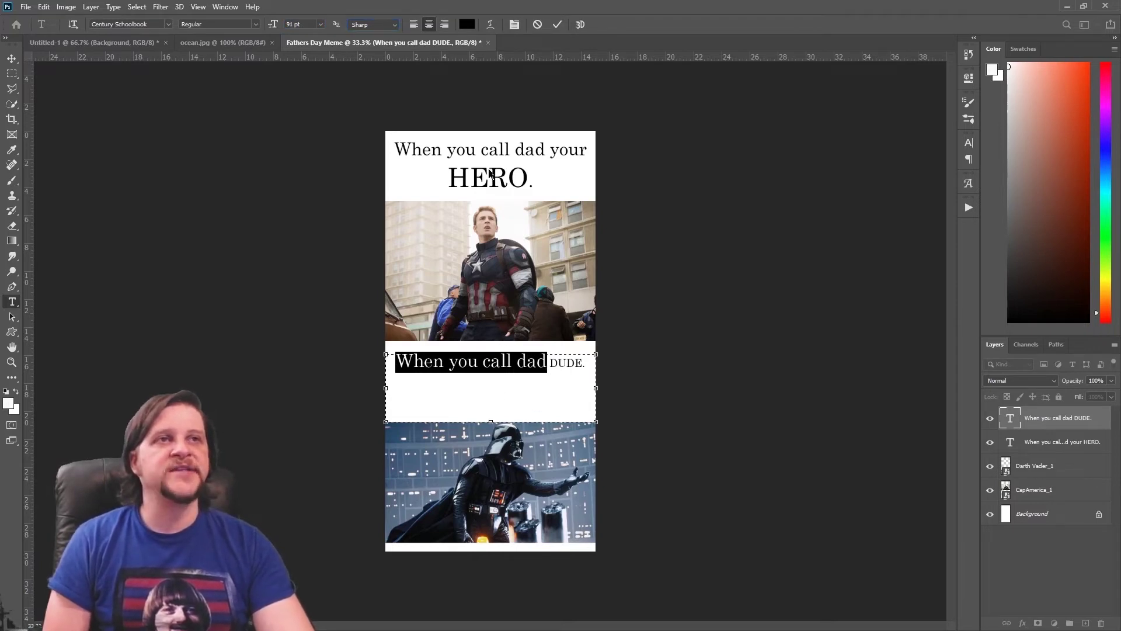
# Enlarge the word "DUDE" in the lower caption to 136 pt, matching "HERO" in the top caption.
pyautogui.click(490, 173)
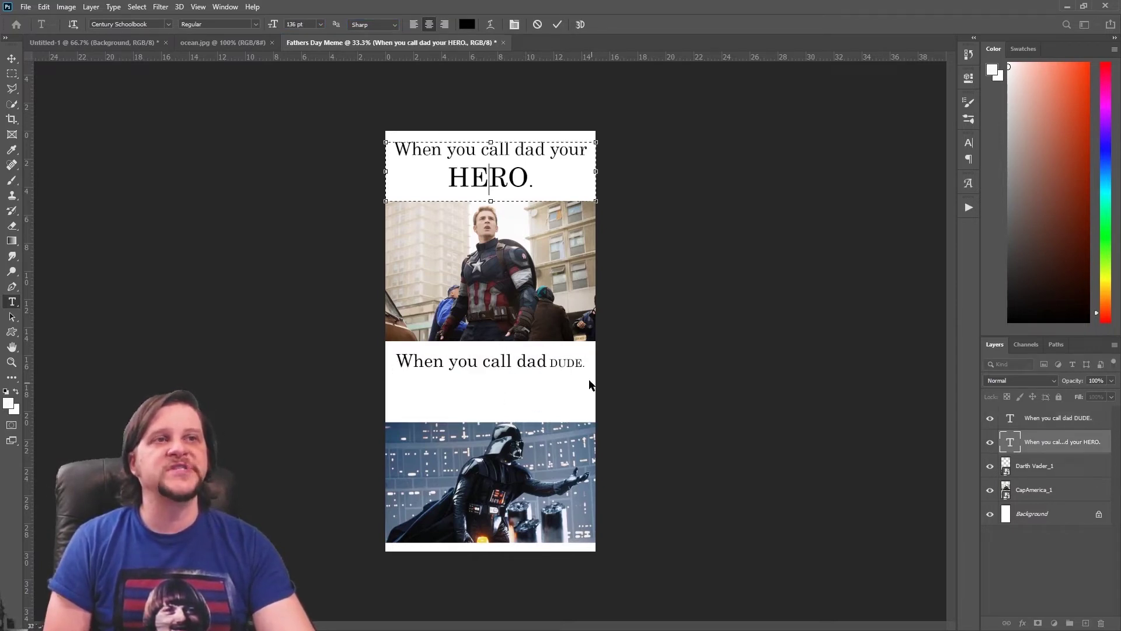
pyautogui.click(554, 362)
pyautogui.moveTo(551, 362); pyautogui.dragTo(580, 365)
pyautogui.click(292, 24)
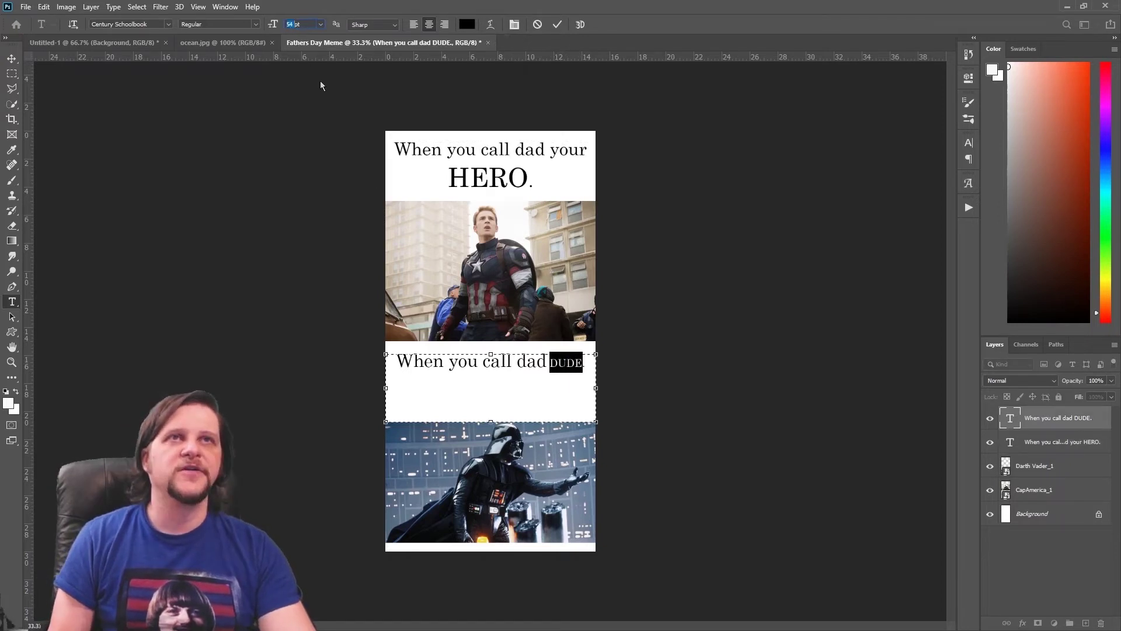
pyautogui.write('136')
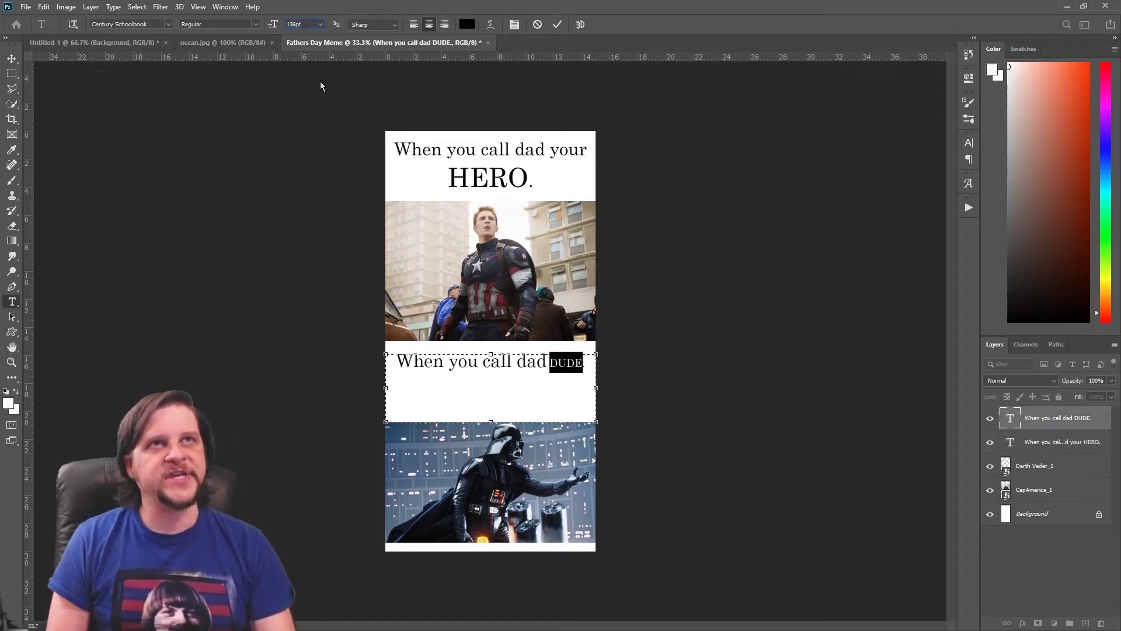
pyautogui.press('Tab')
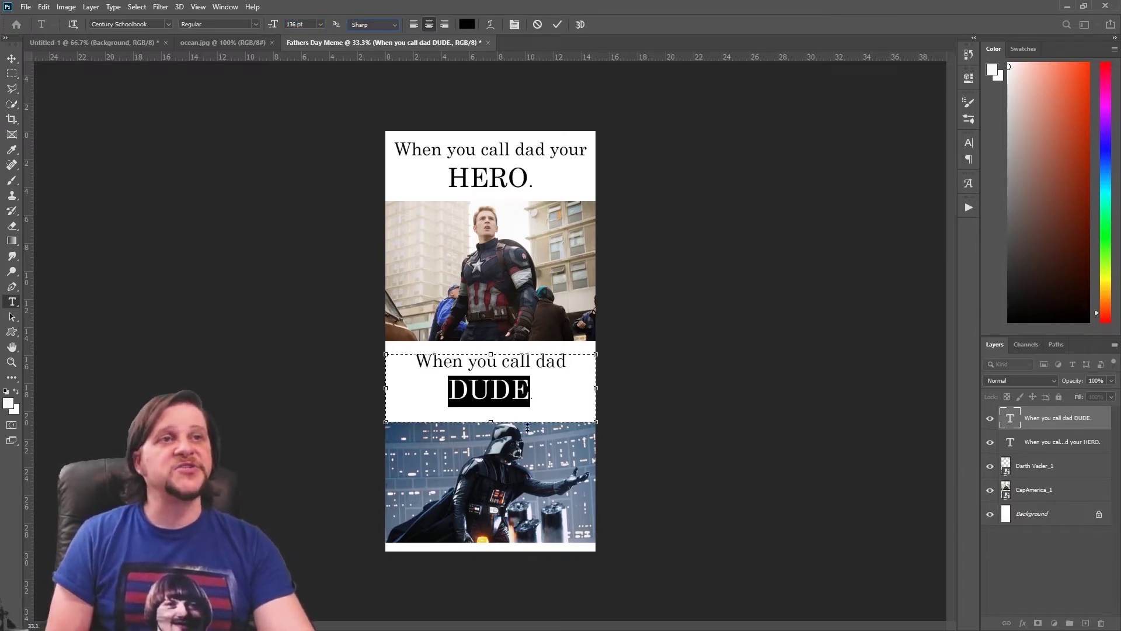
# Set the period after "DUDE" to 91 pt and commit the lower caption.
pyautogui.click(534, 389)
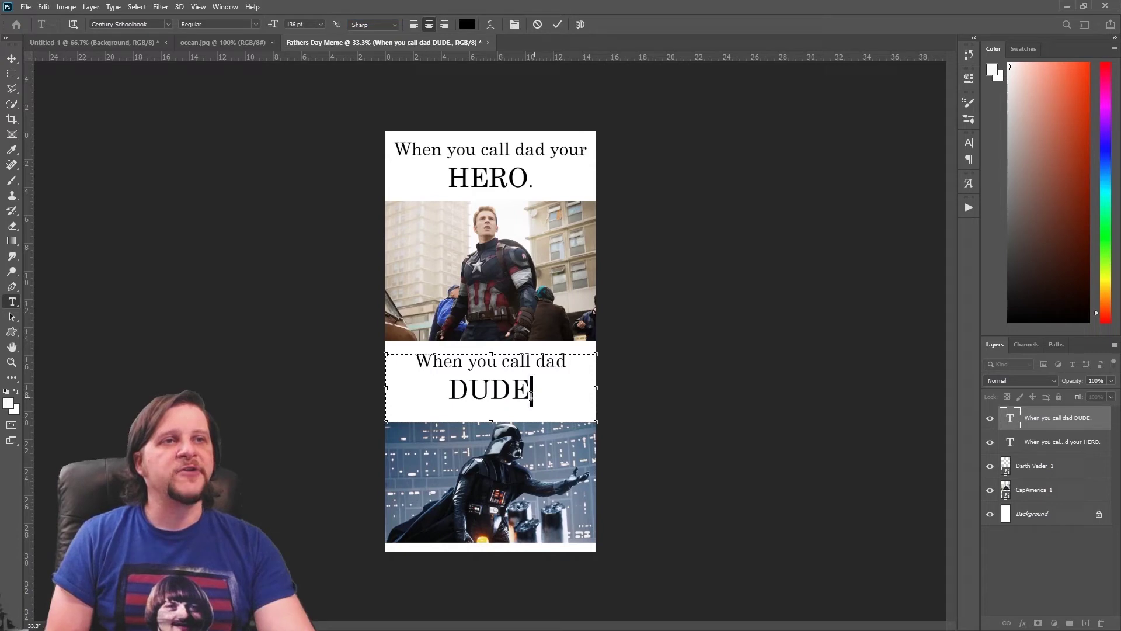
pyautogui.click(286, 26)
pyautogui.write('91')
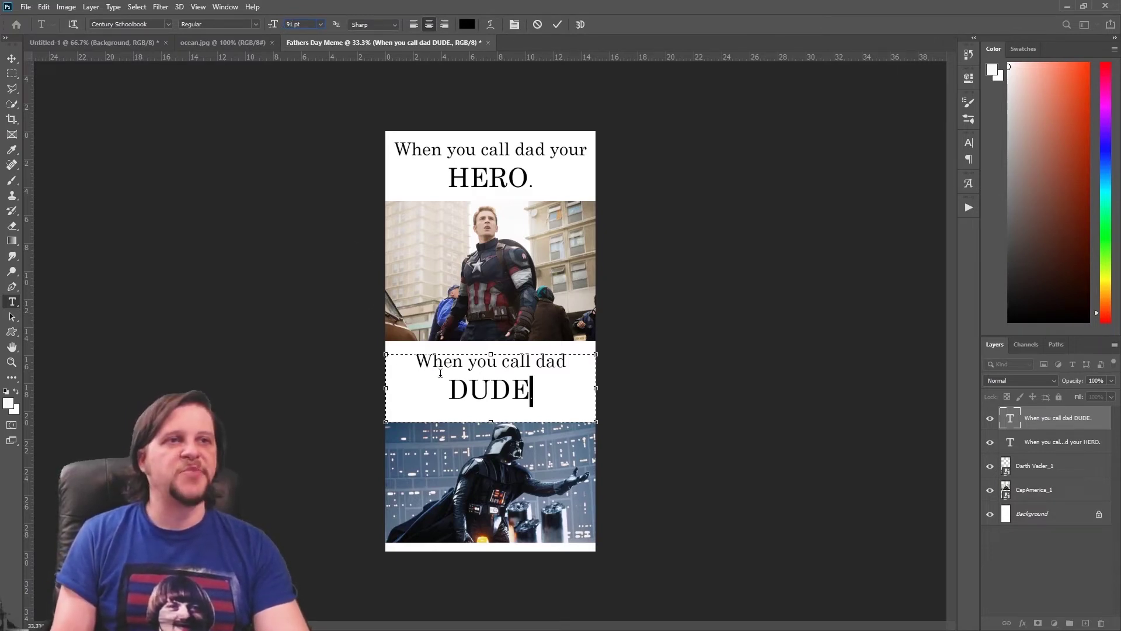
pyautogui.press('Tab')
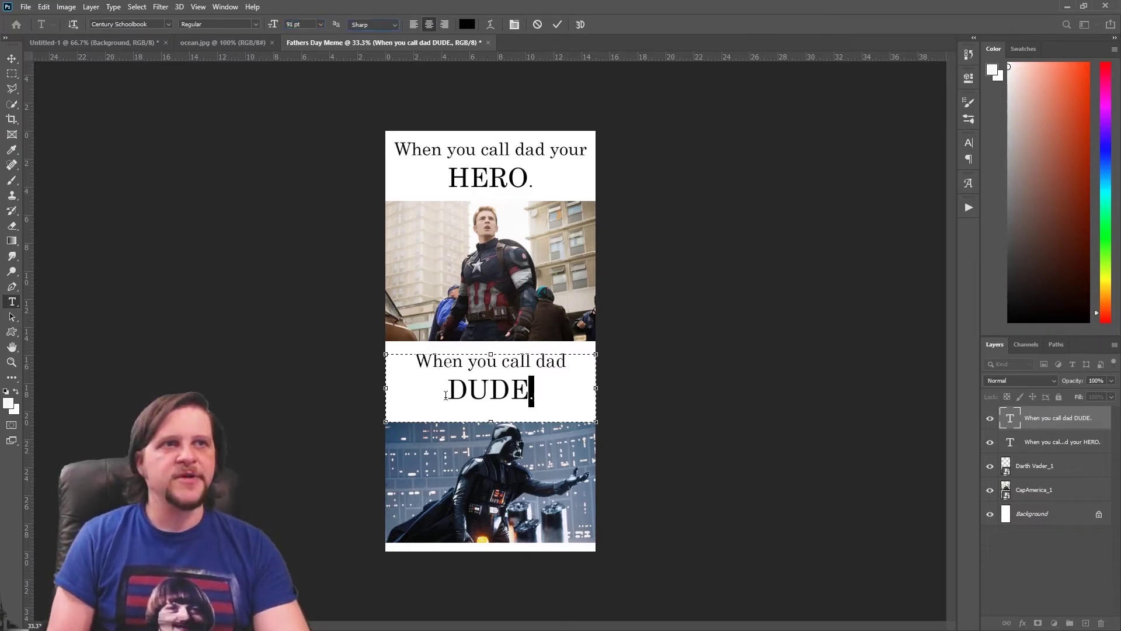
pyautogui.click(563, 394)
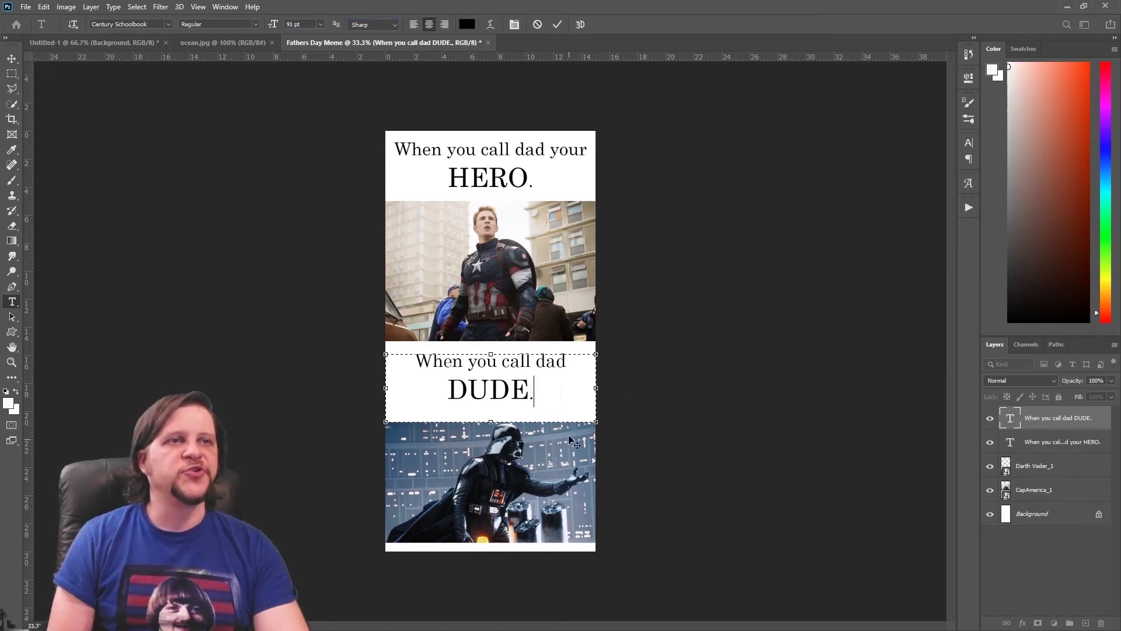
pyautogui.click(557, 24)
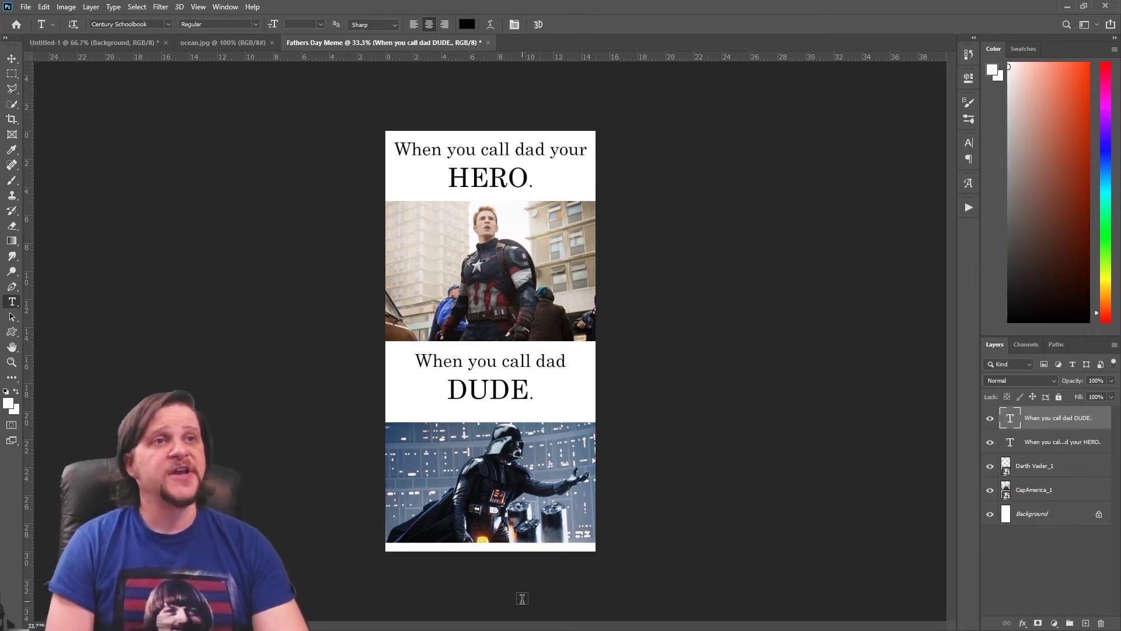
# Nudge the lower caption very slightly to the right between the two pictures.
pyautogui.click(13, 59)
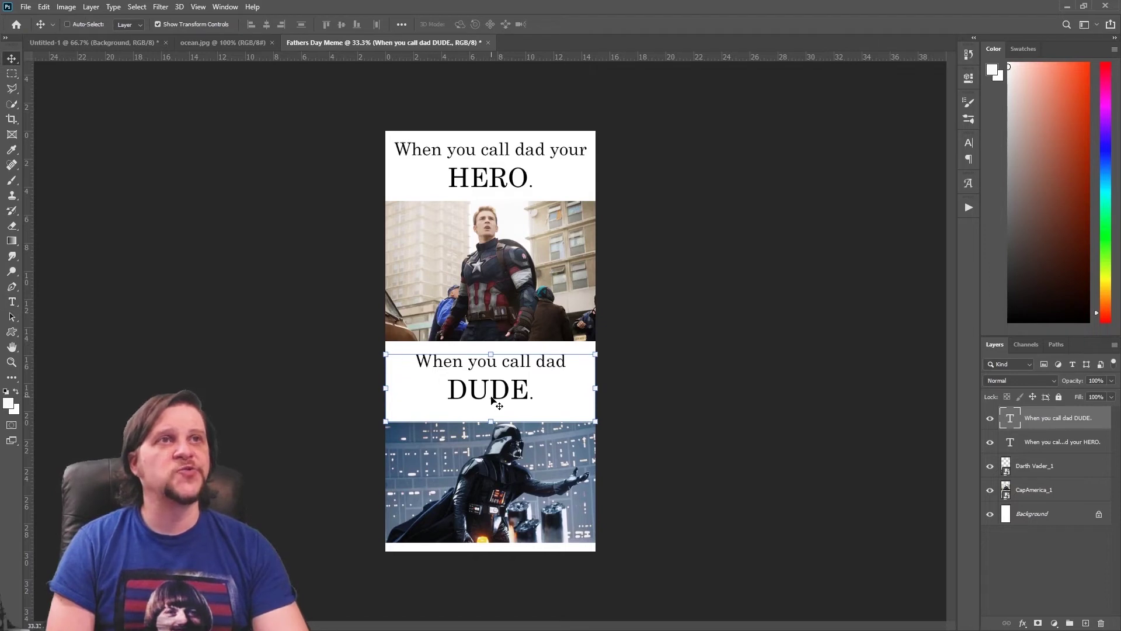
pyautogui.moveTo(532, 380); pyautogui.dragTo(531, 380)
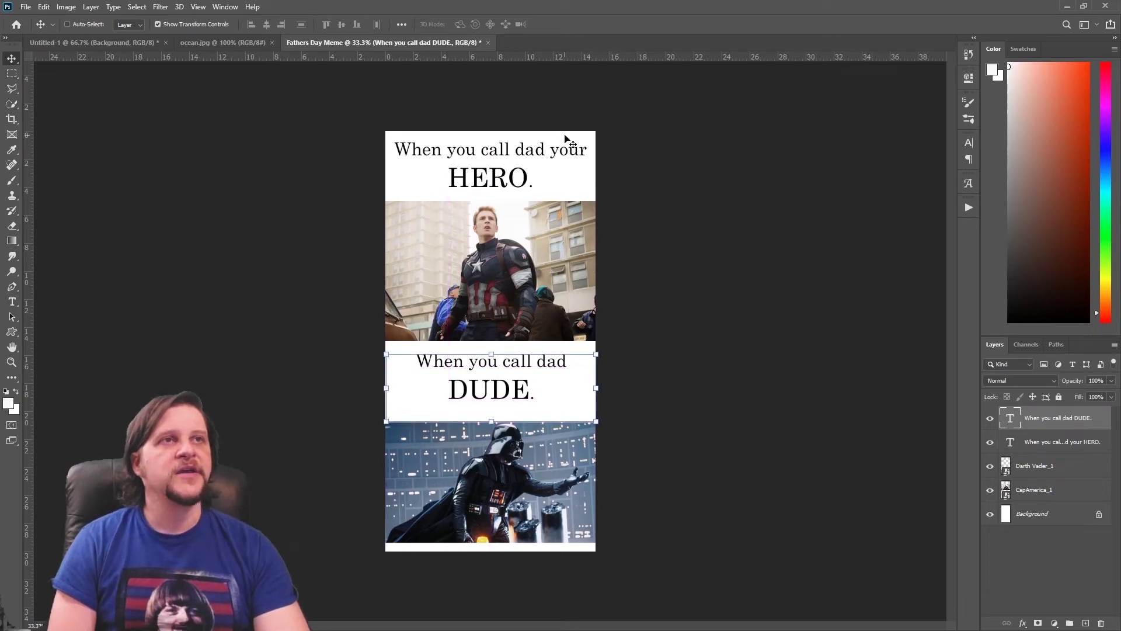
pyautogui.click(542, 466)
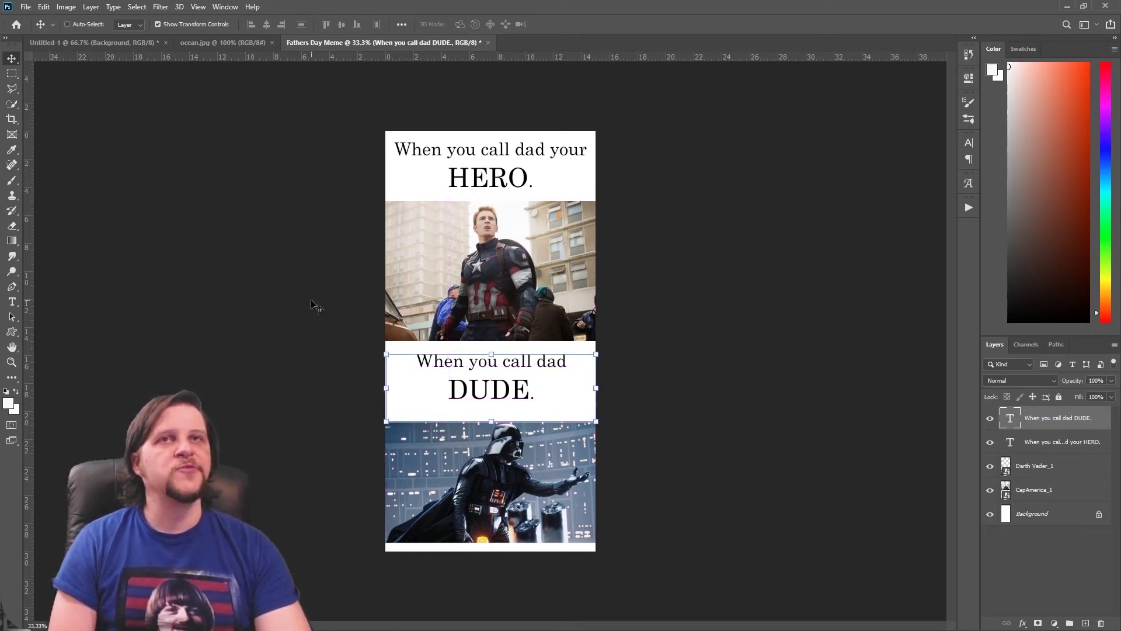
# Move the Darth Vader picture slightly up toward the lower caption, keeping its left edge flush with the canvas edge.
pyautogui.click(1067, 467)
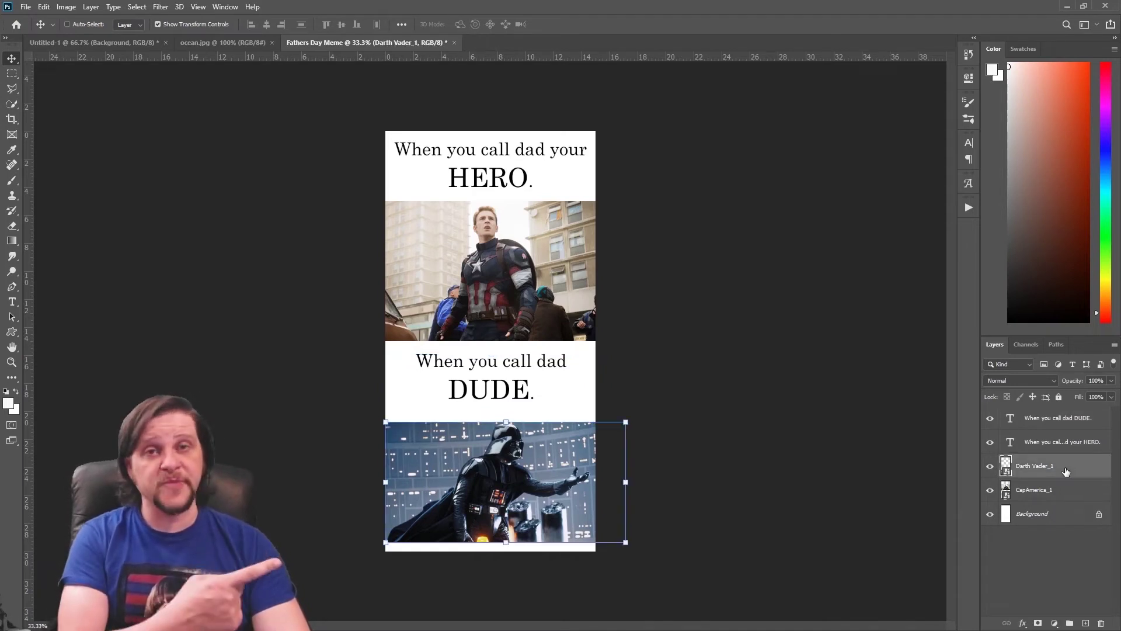
pyautogui.moveTo(499, 498); pyautogui.dragTo(498, 491)
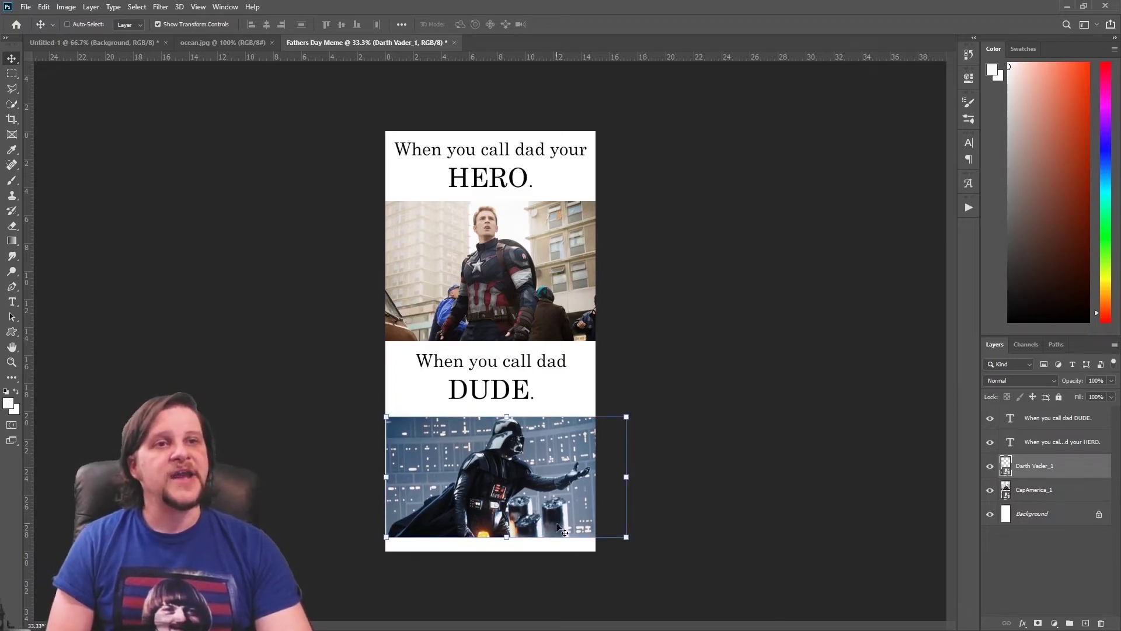
pyautogui.moveTo(537, 498); pyautogui.dragTo(537, 493)
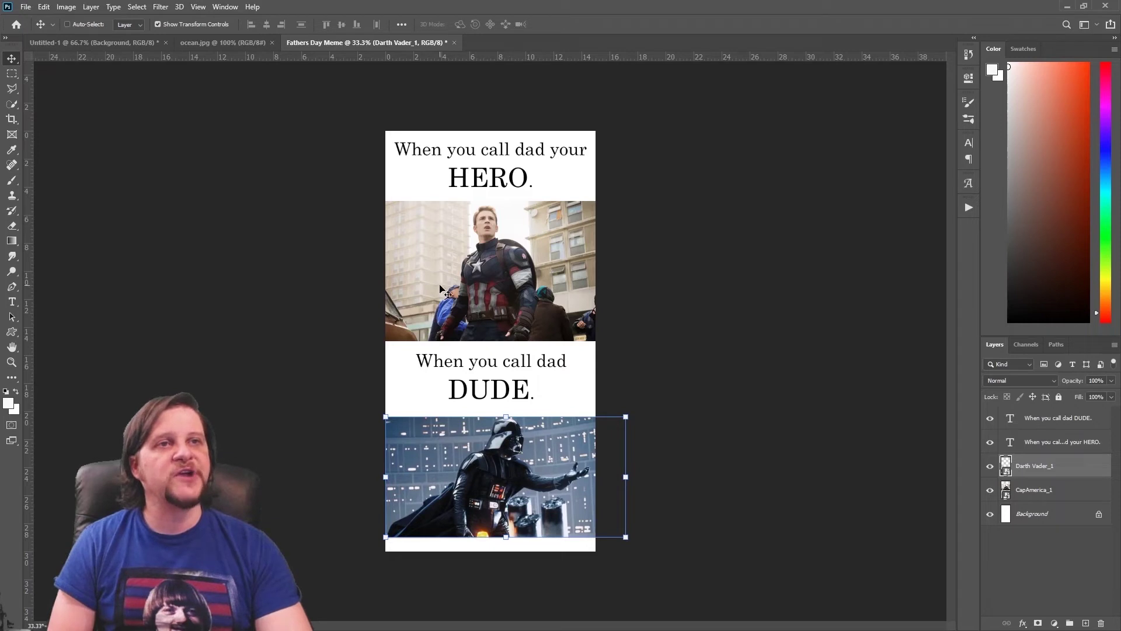
# Crop the white strip off the bottom of the canvas so it ends at the Darth Vader picture's lower edge.
pyautogui.click(13, 123)
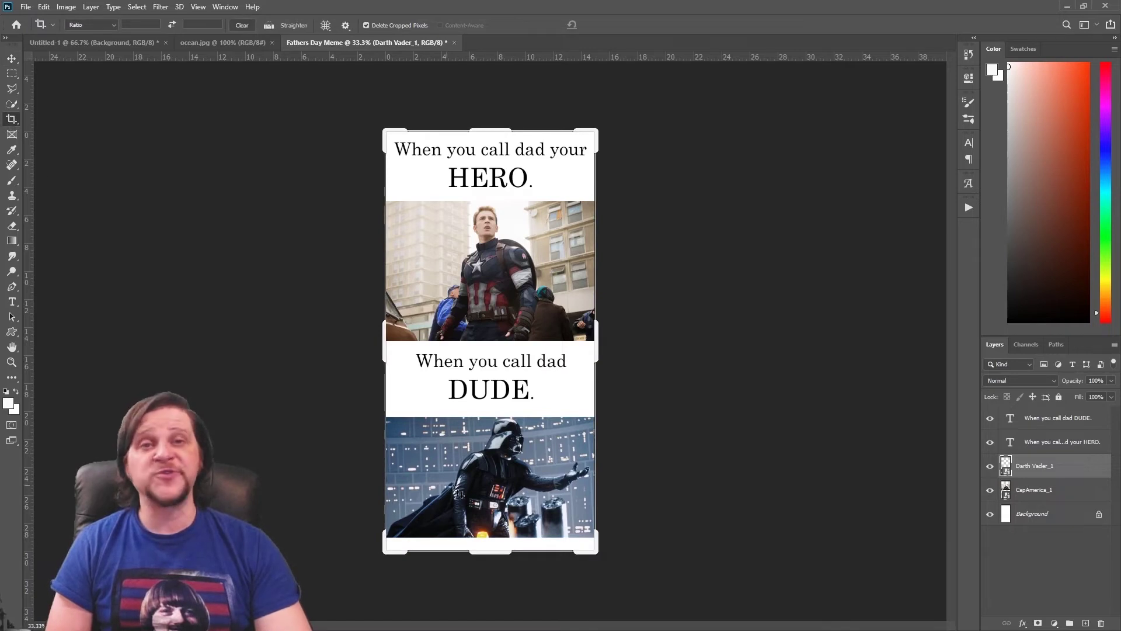
pyautogui.moveTo(490, 553); pyautogui.dragTo(487, 545)
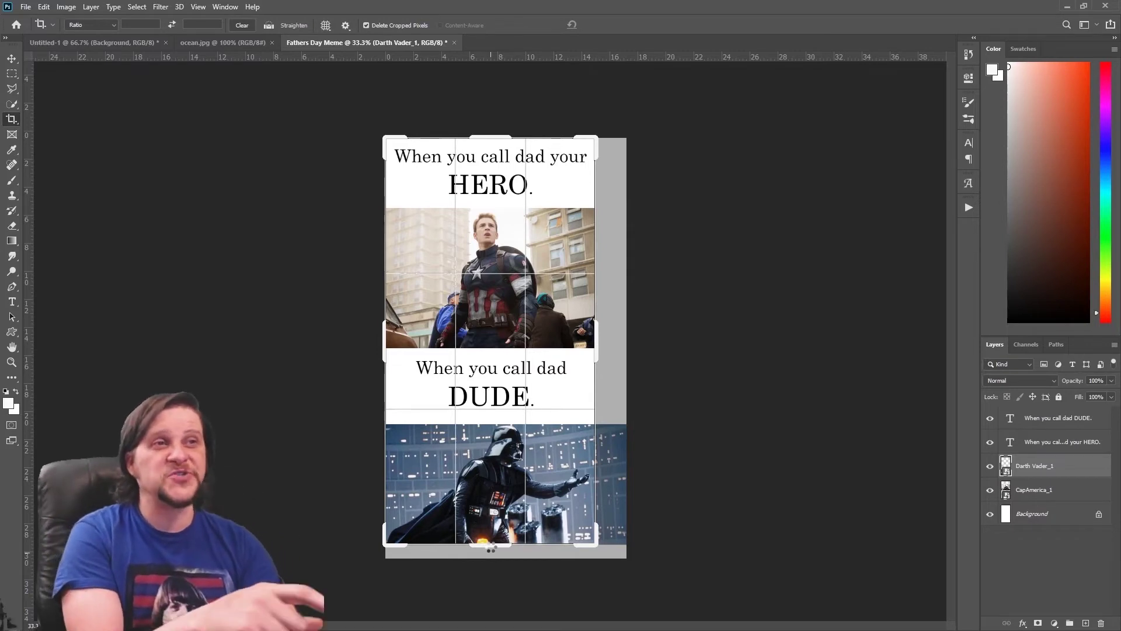
pyautogui.moveTo(491, 549); pyautogui.dragTo(492, 552)
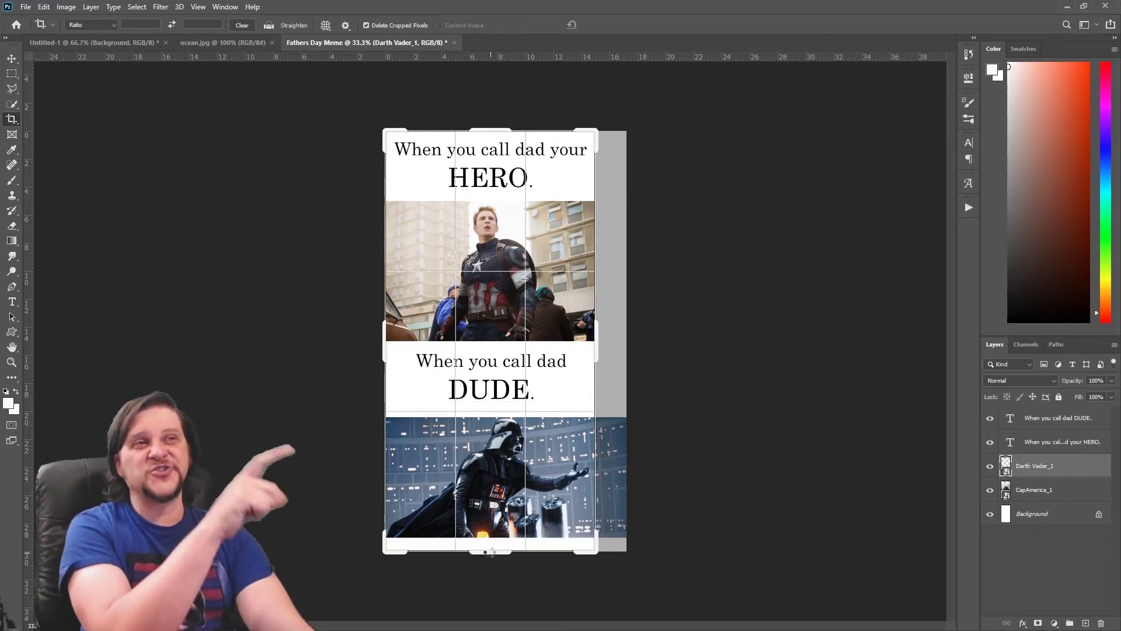
pyautogui.moveTo(488, 551); pyautogui.dragTo(493, 563)
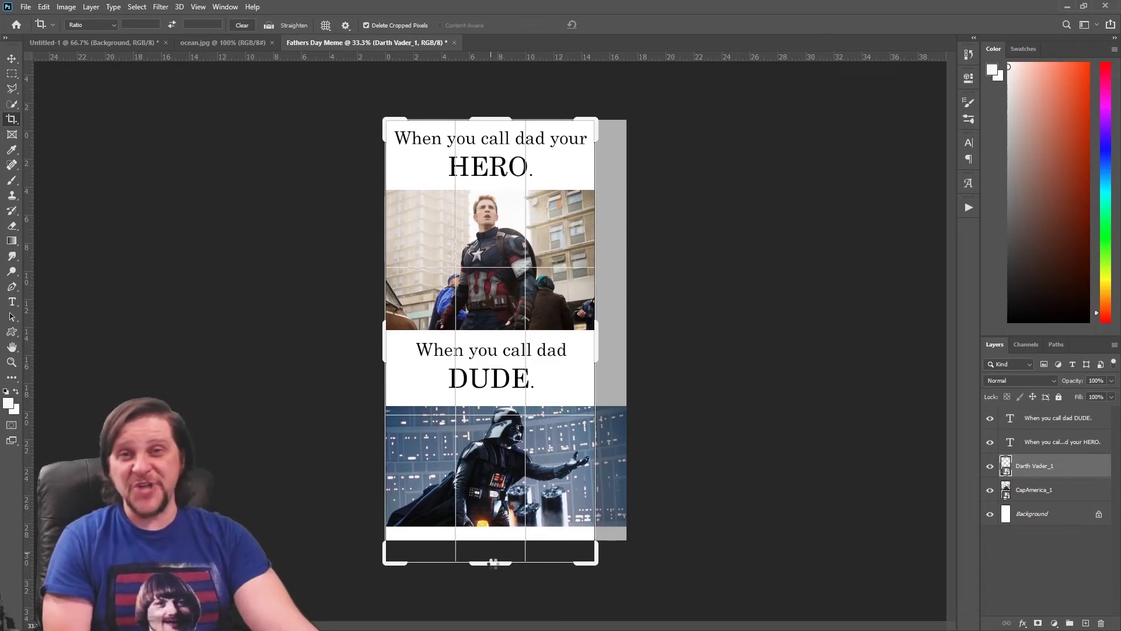
pyautogui.moveTo(493, 563); pyautogui.dragTo(492, 548)
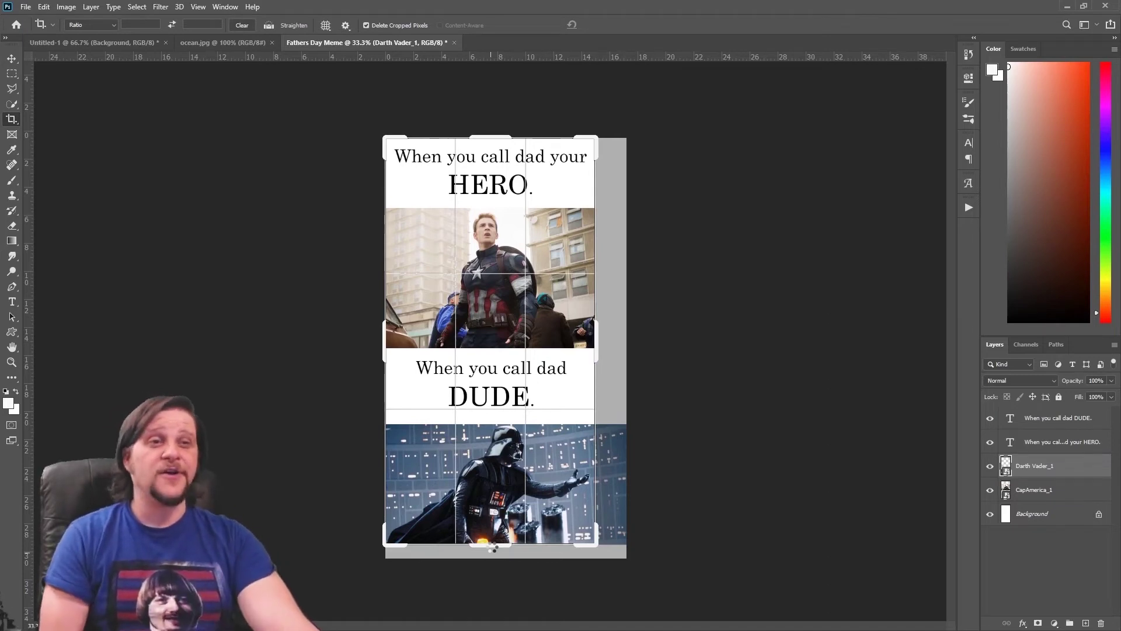
pyautogui.moveTo(492, 548); pyautogui.dragTo(492, 548)
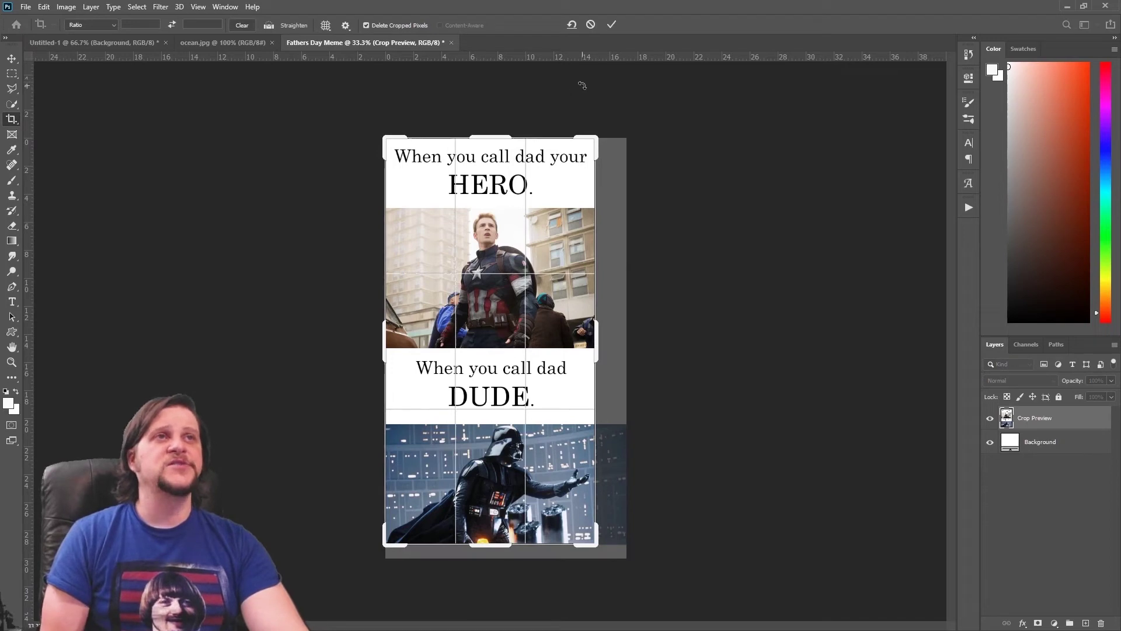
pyautogui.click(609, 24)
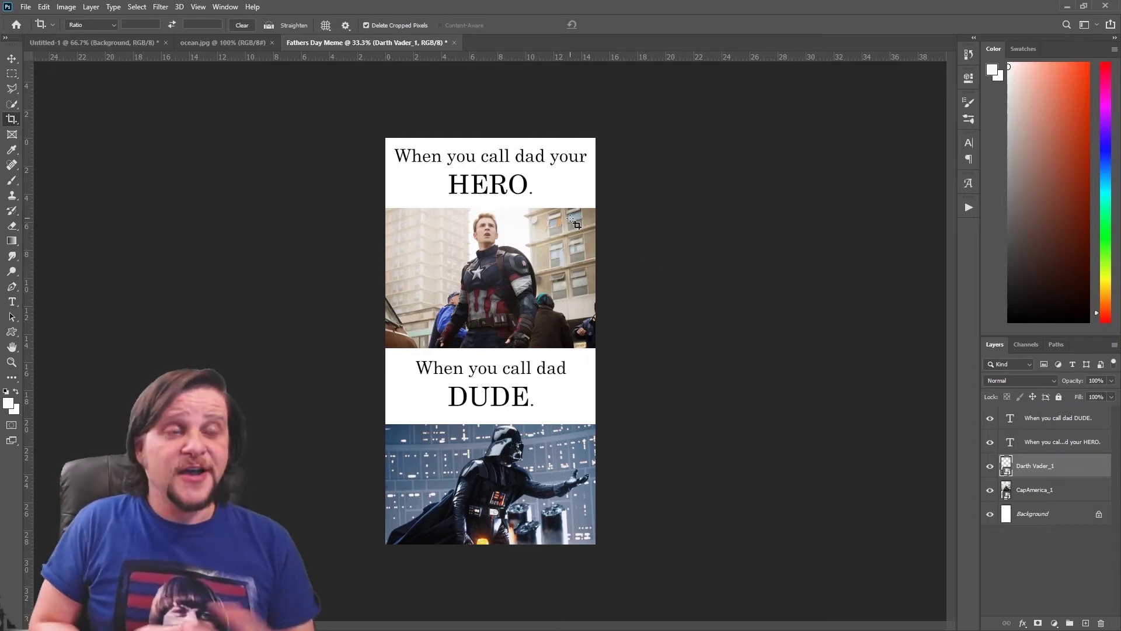
# Set up the Pen tool to draw shapes with a 2 px stroke.
pyautogui.click(14, 288)
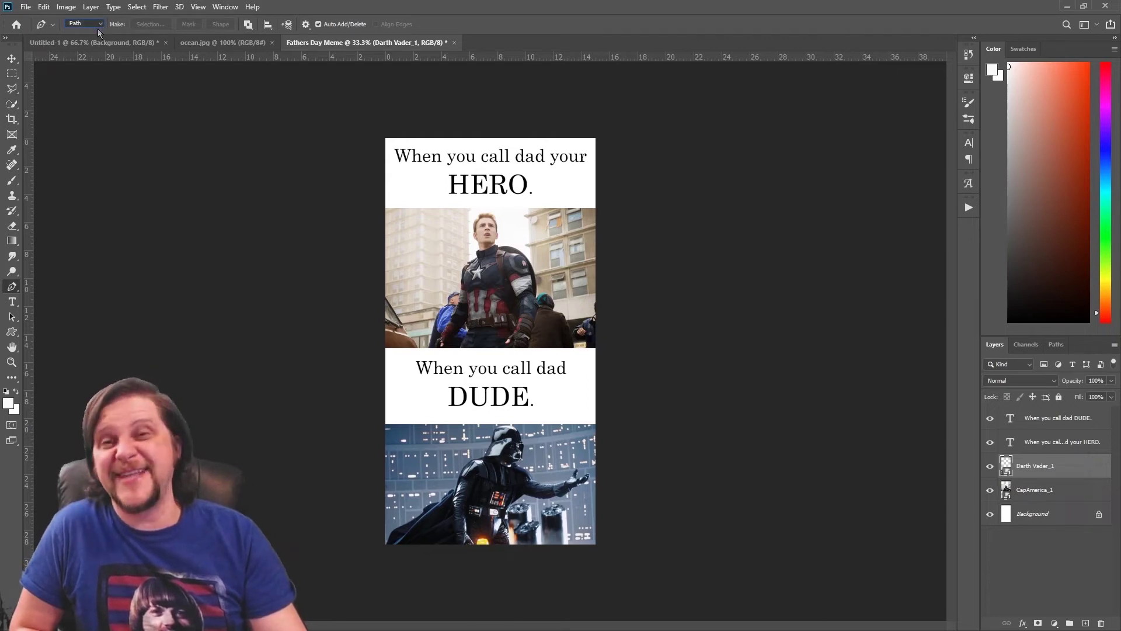
pyautogui.scroll(1, 97, 29)
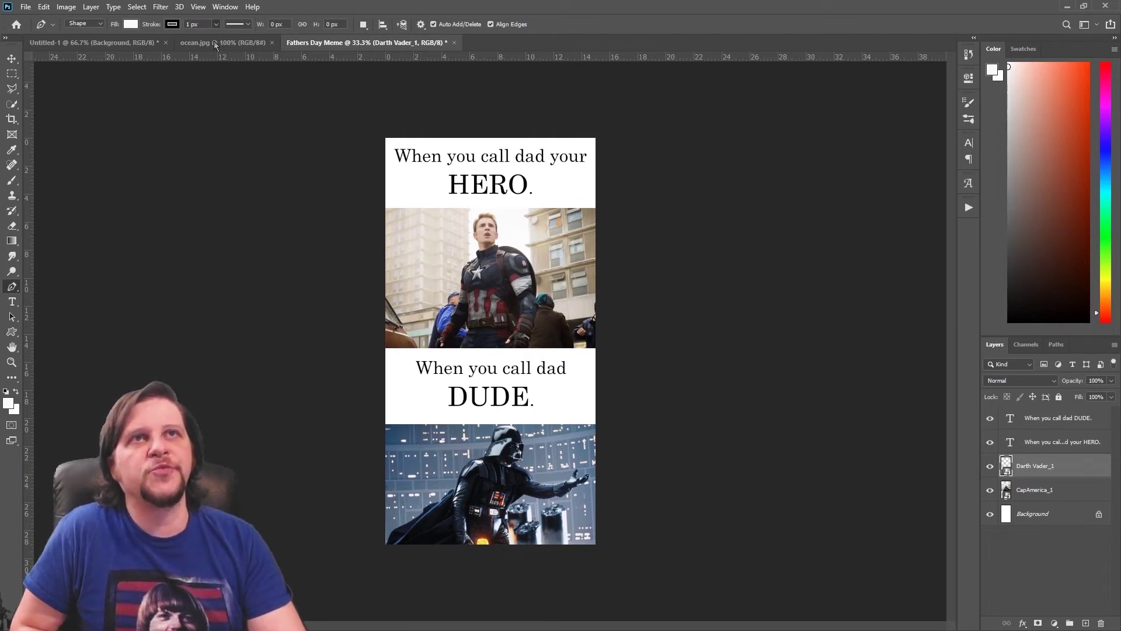
pyautogui.click(183, 21)
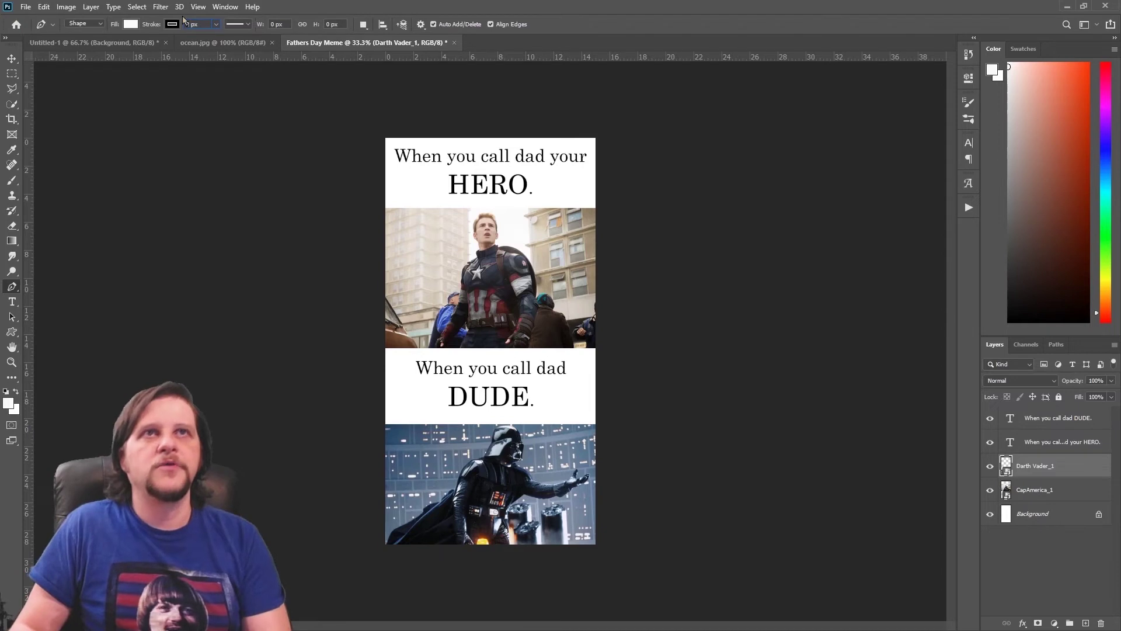
pyautogui.write('2')
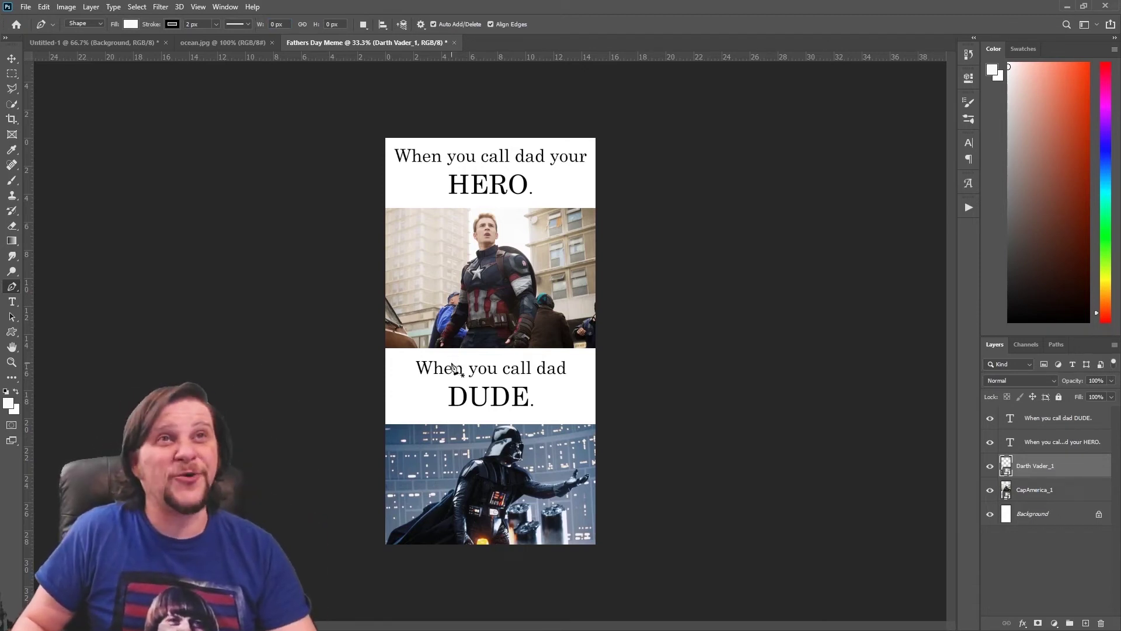
# Start a speech bubble shape with the Pen tool, making a straight upper tail edge from beside Darth Vader's helmet out to its left.
pyautogui.press('z')
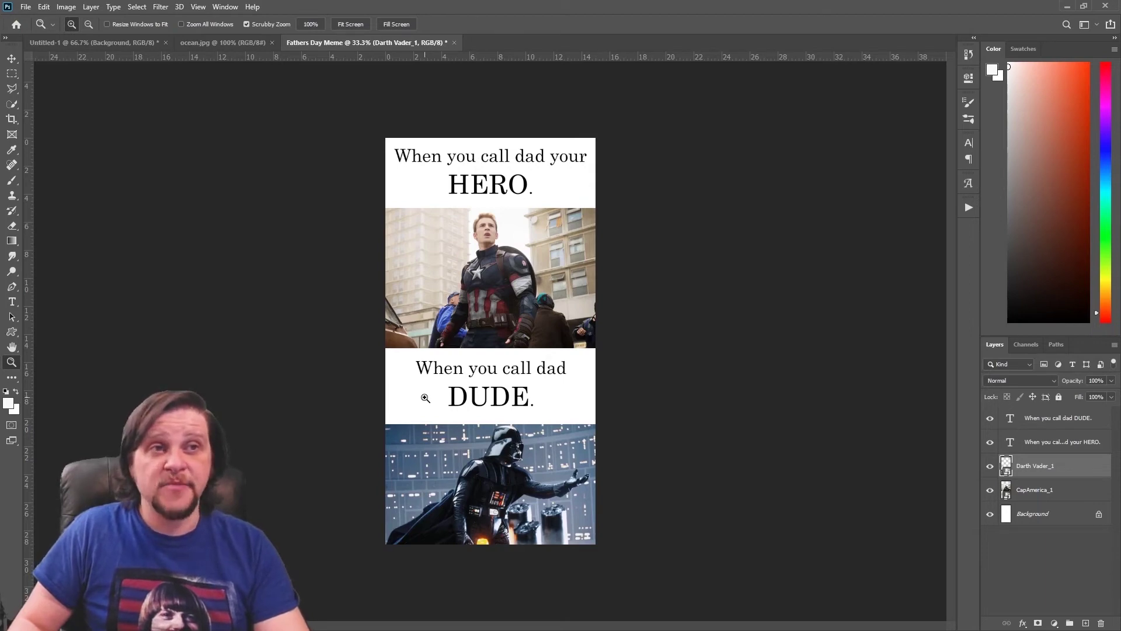
pyautogui.click(435, 409)
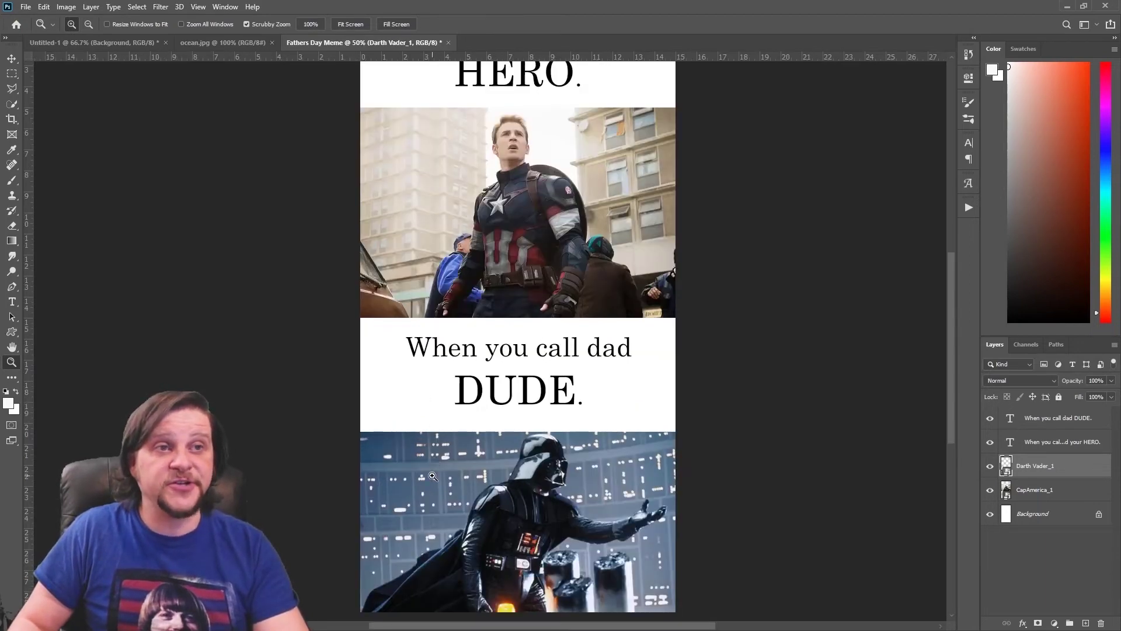
pyautogui.click(433, 482)
pyautogui.click(436, 497)
pyautogui.click(429, 548)
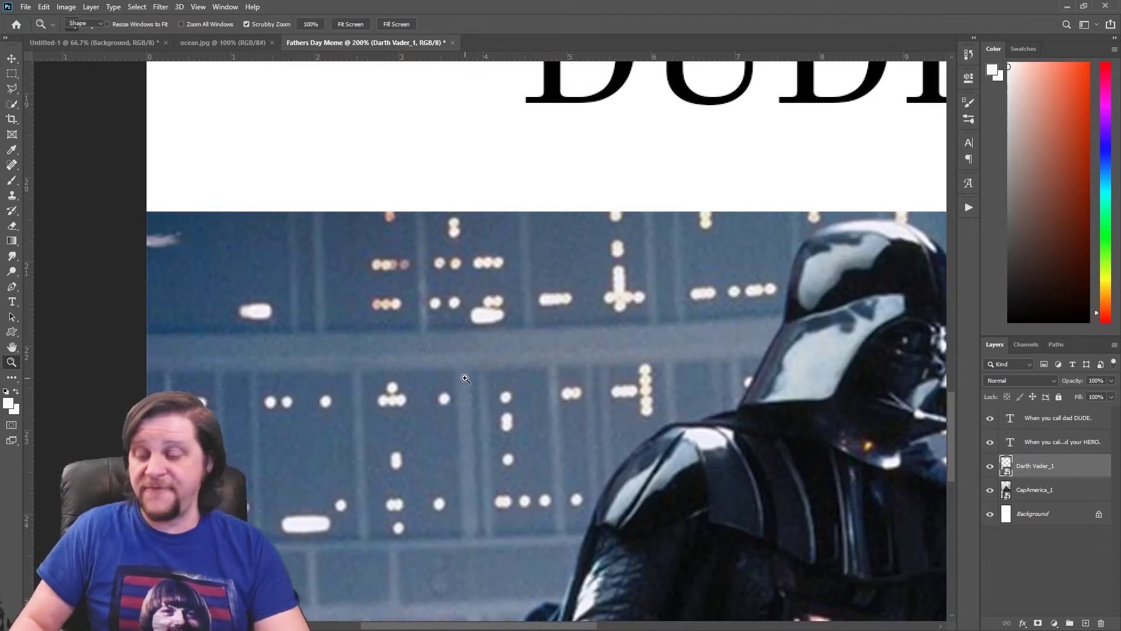
pyautogui.press('p')
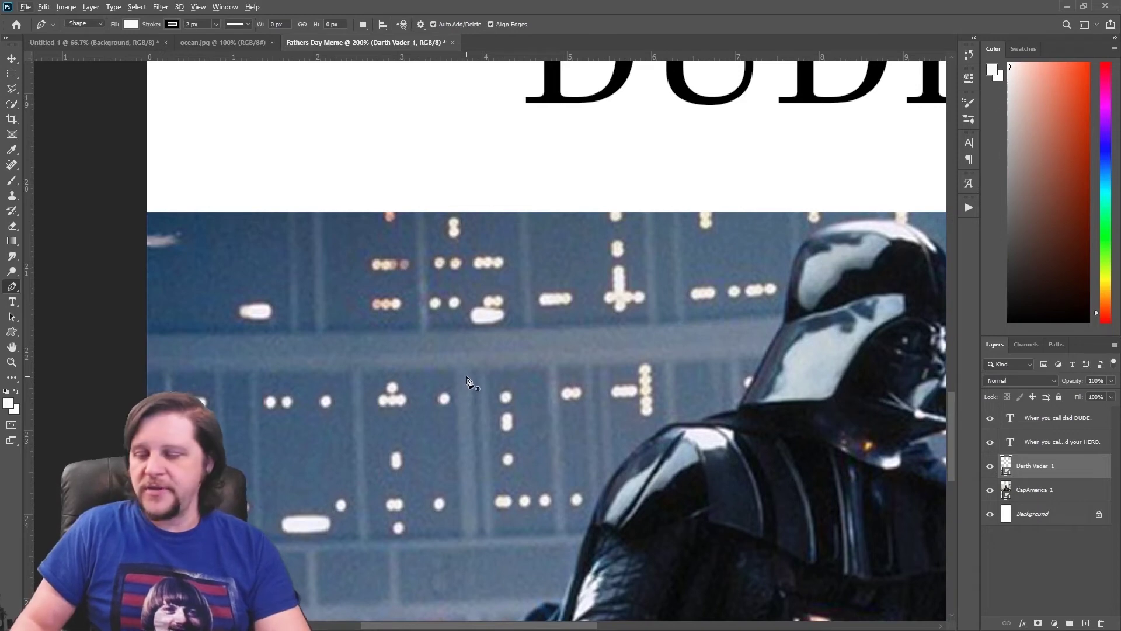
pyautogui.press('z')
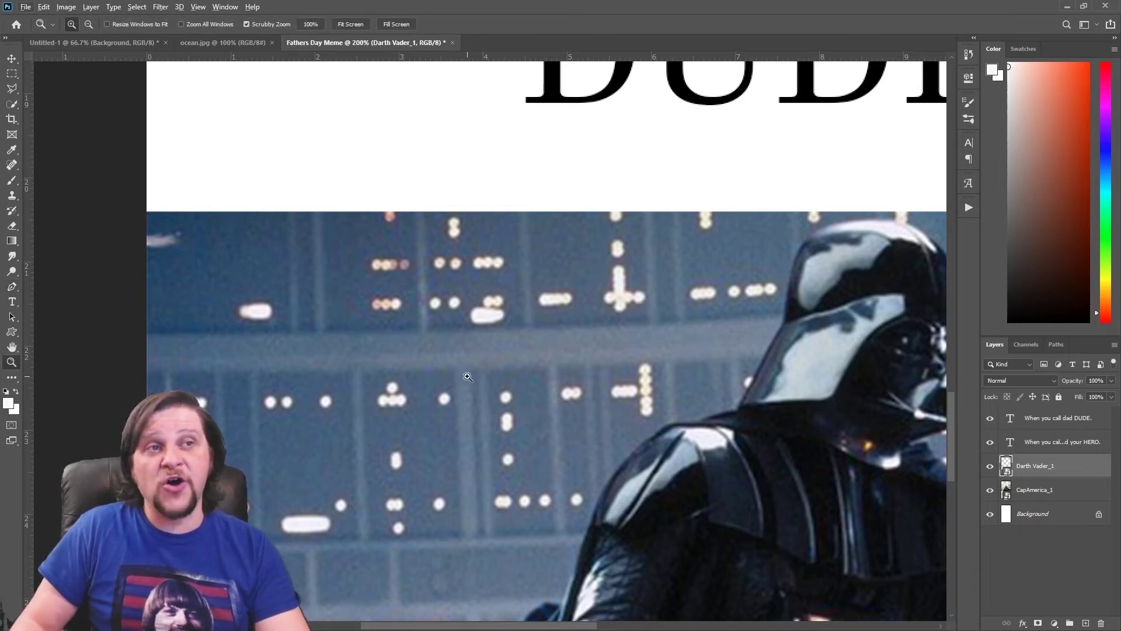
pyautogui.press('alt')
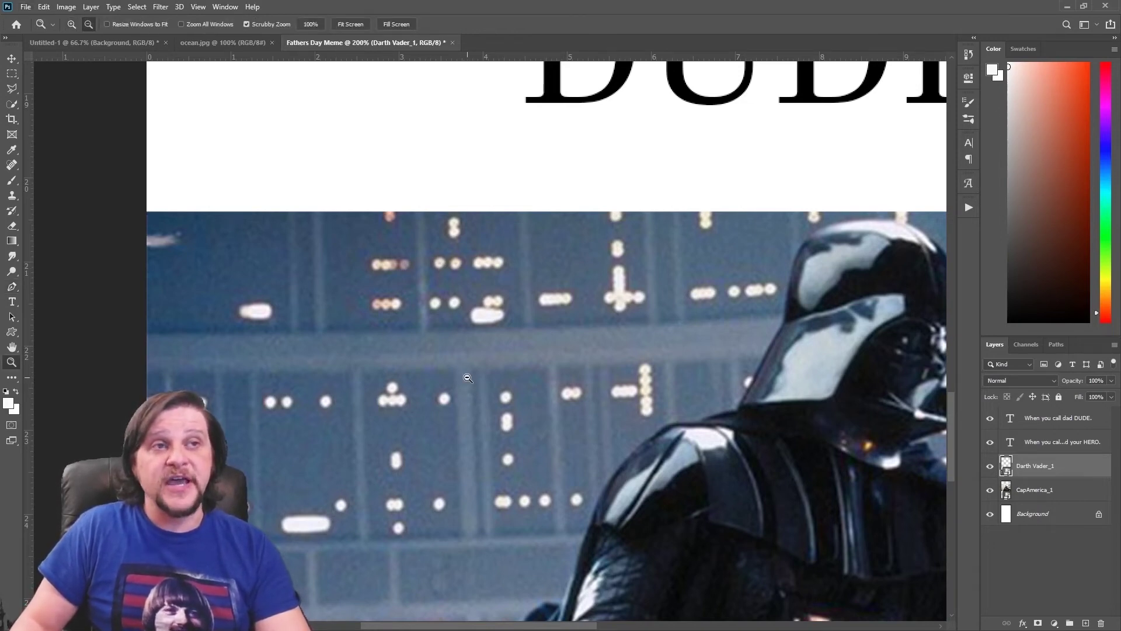
pyautogui.keyDown('alt'); pyautogui.click(468, 378); pyautogui.keyUp('alt')
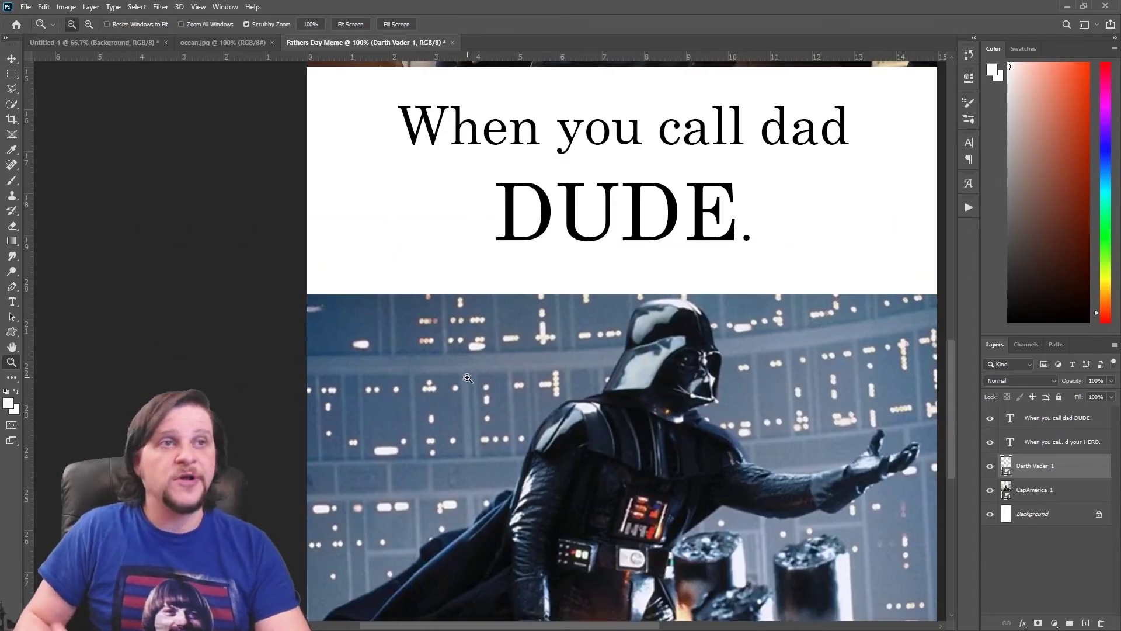
pyautogui.press('p')
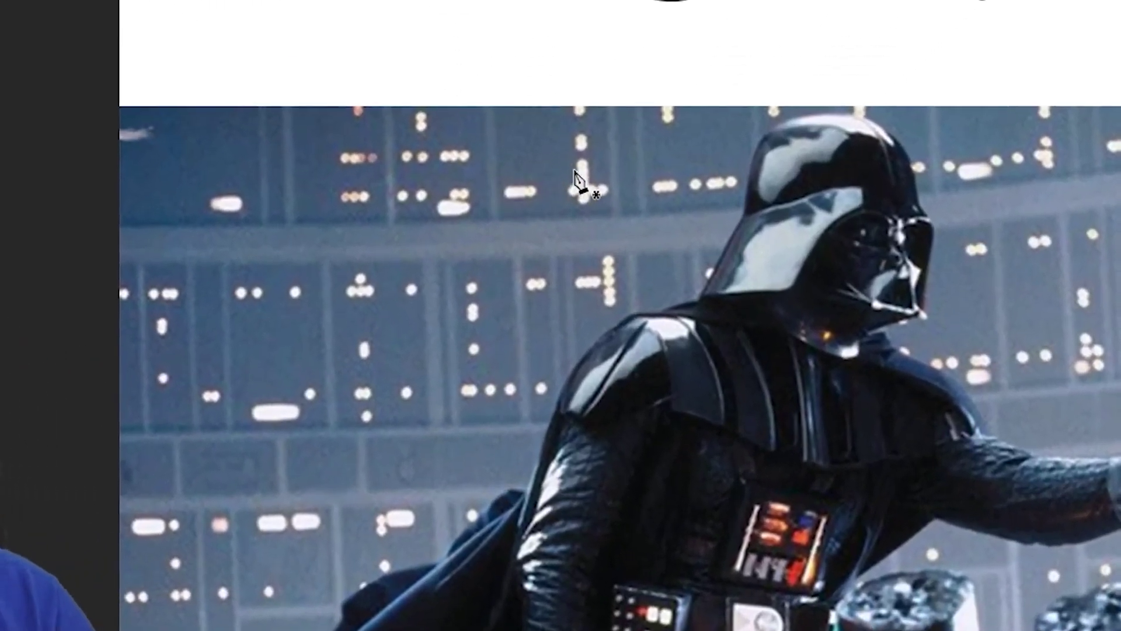
pyautogui.click(679, 228)
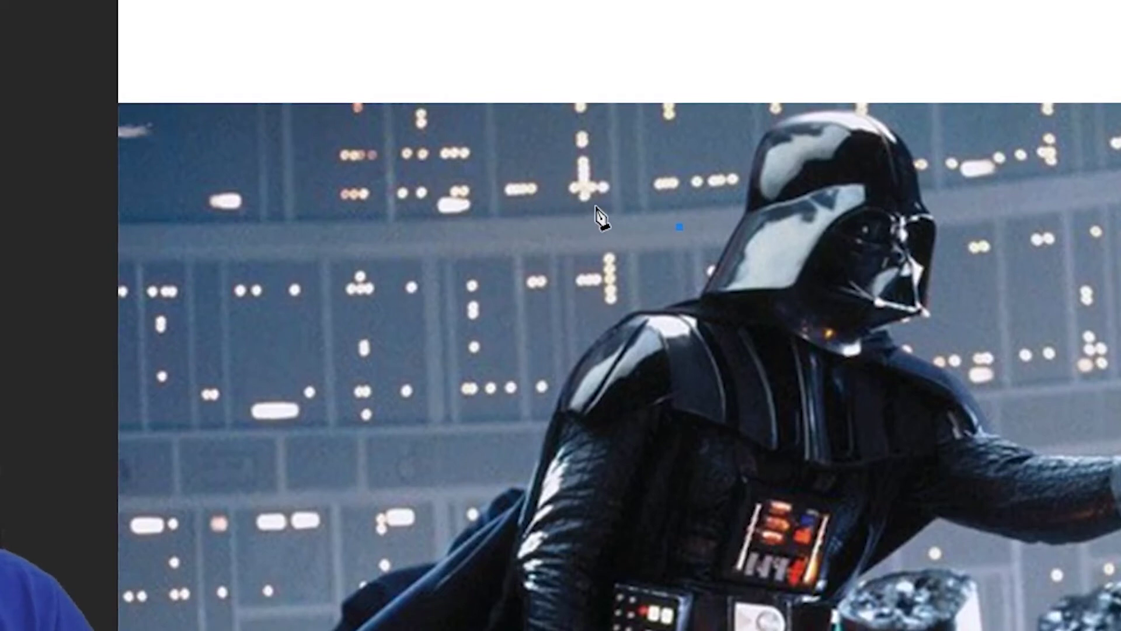
pyautogui.click(577, 203)
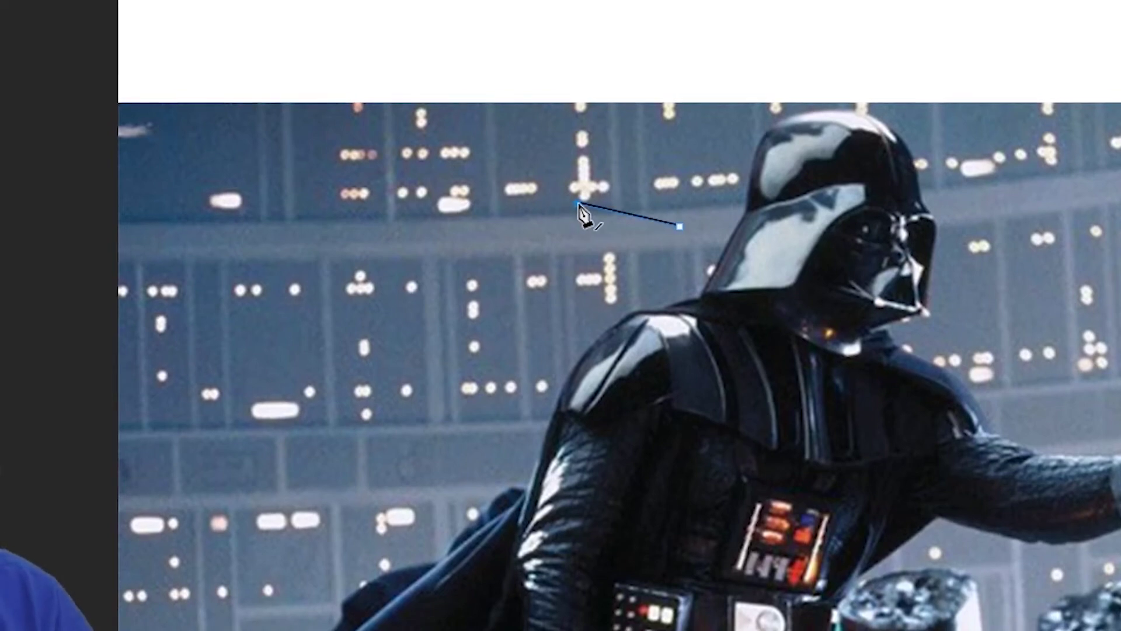
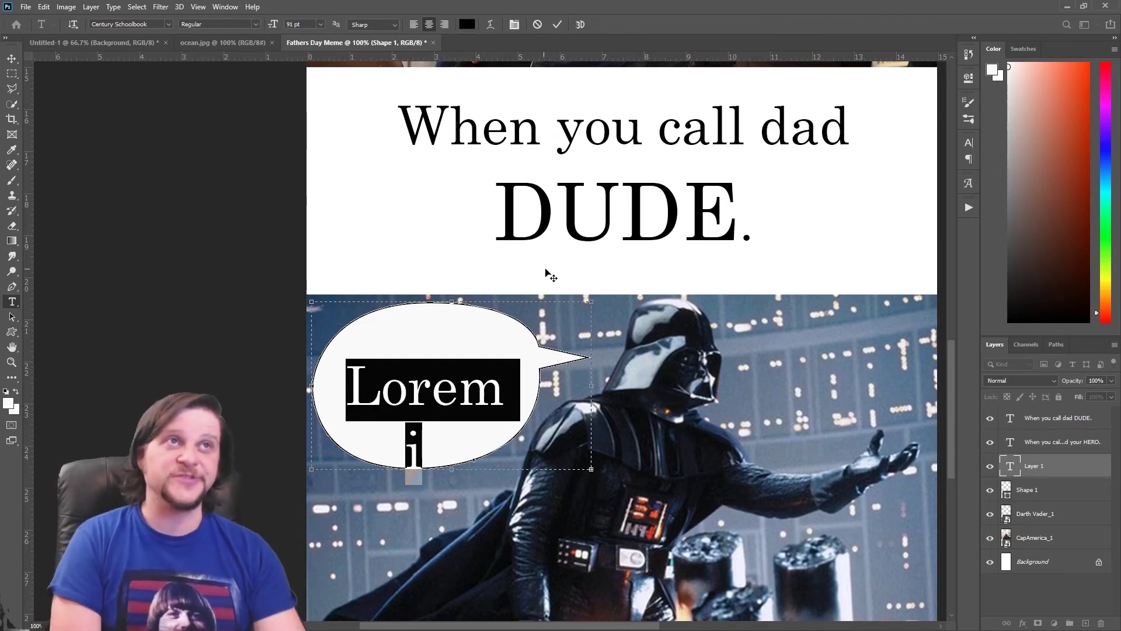
# Set the speech bubble text to 43 pt and replace the placeholder with "NO, I am your father!".
pyautogui.moveTo(274, 26); pyautogui.dragTo(251, 21)
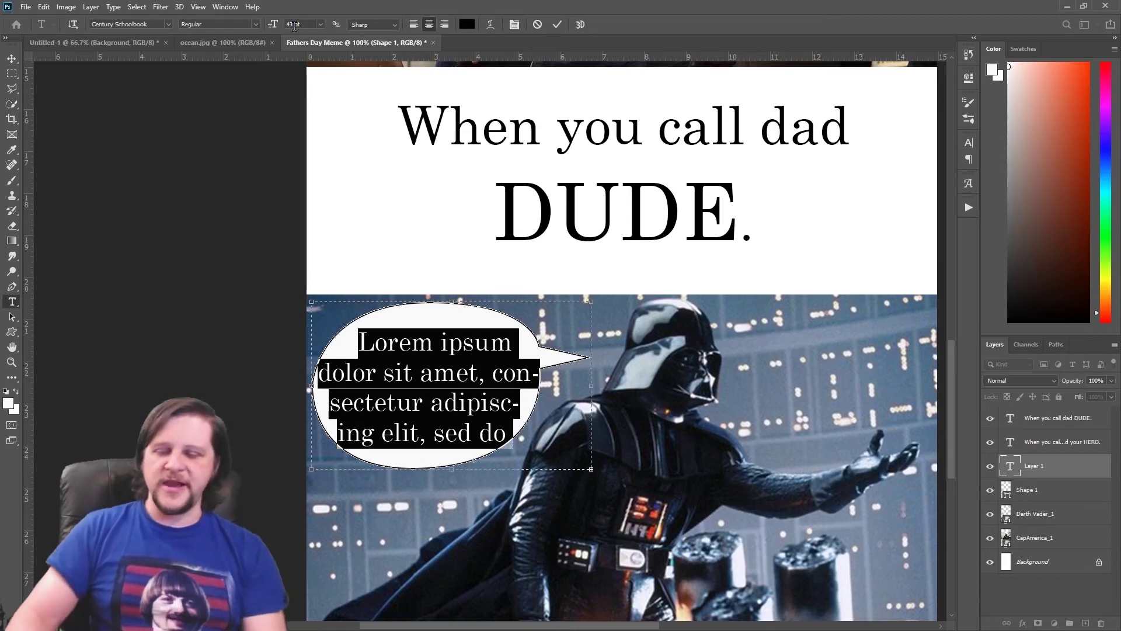
pyautogui.write('NO,')
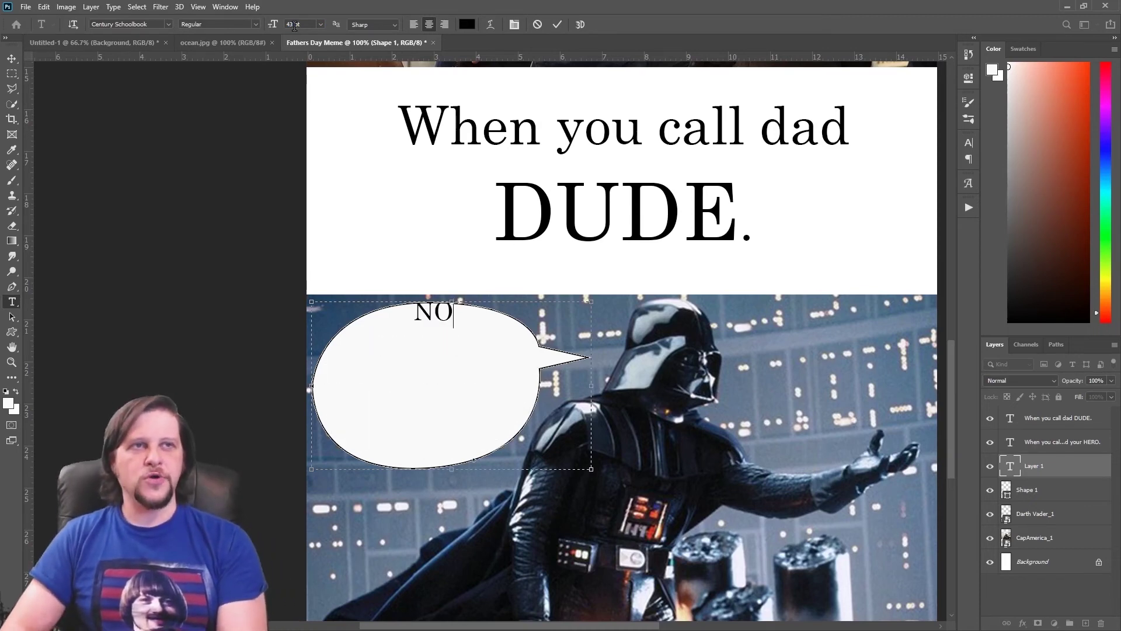
pyautogui.press('Return')
pyautogui.write('I Am')
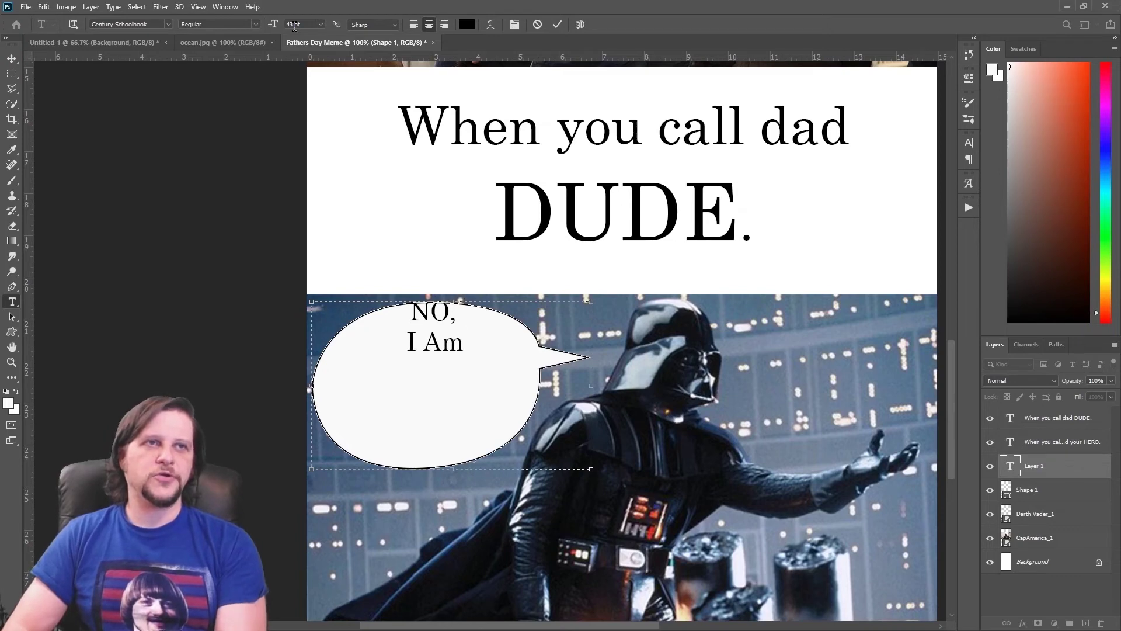
pyautogui.press('BackSpace')
pyautogui.press('BackSpace')
pyautogui.write('am your father!')
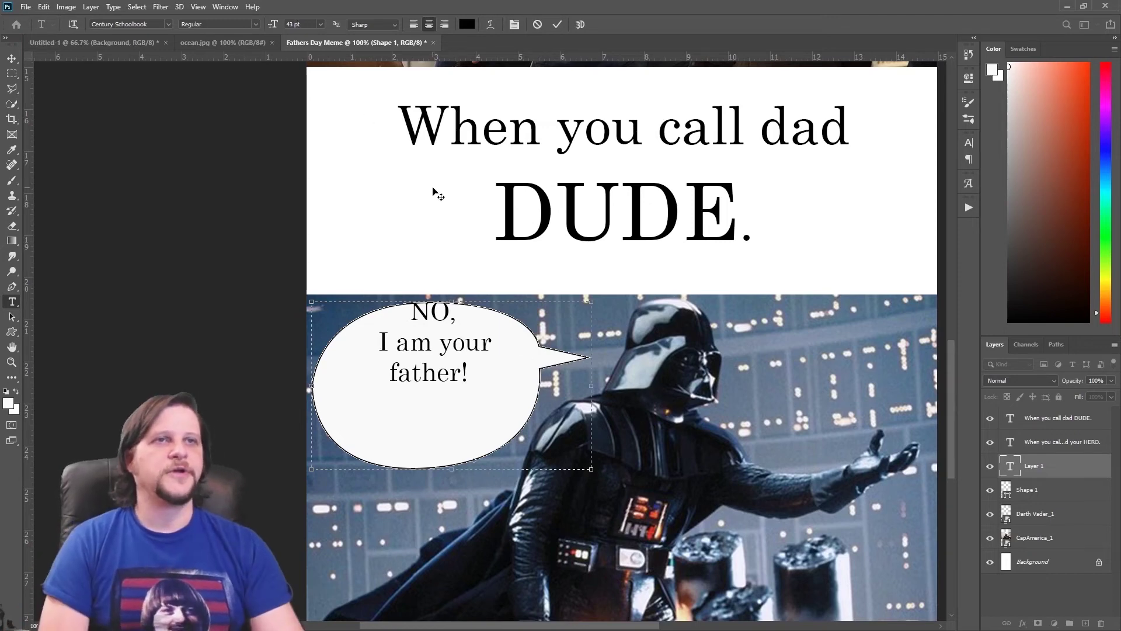
# Lower the bubble text and break it into three lines, "NO,", "I am your" and "father!", and commit it.
pyautogui.click(413, 315)
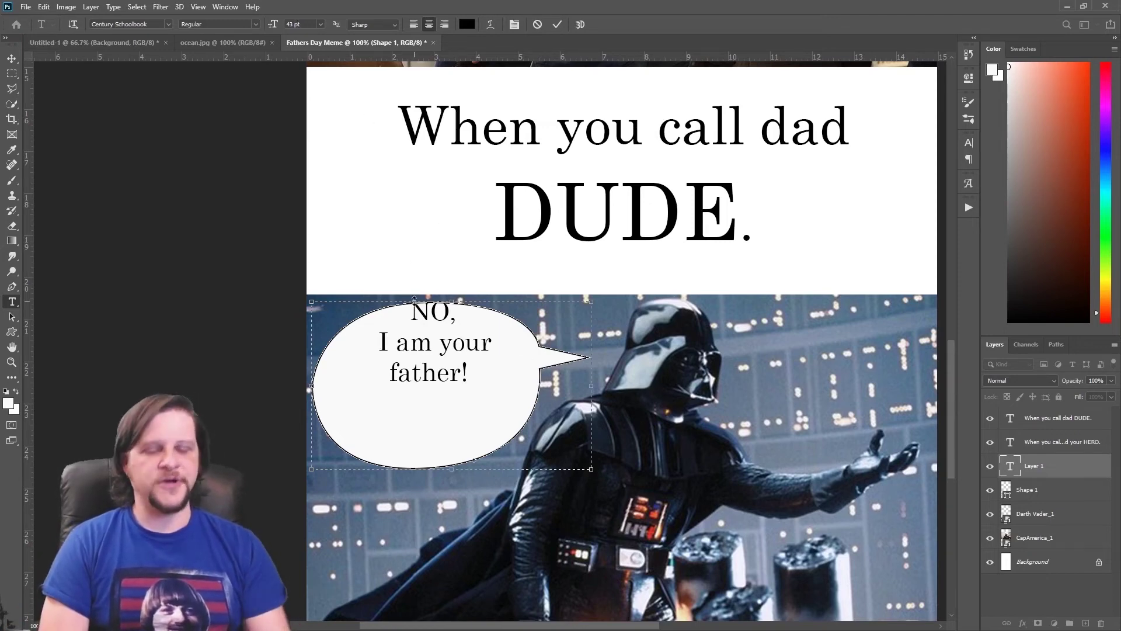
pyautogui.press('BackSpace')
pyautogui.press('Return')
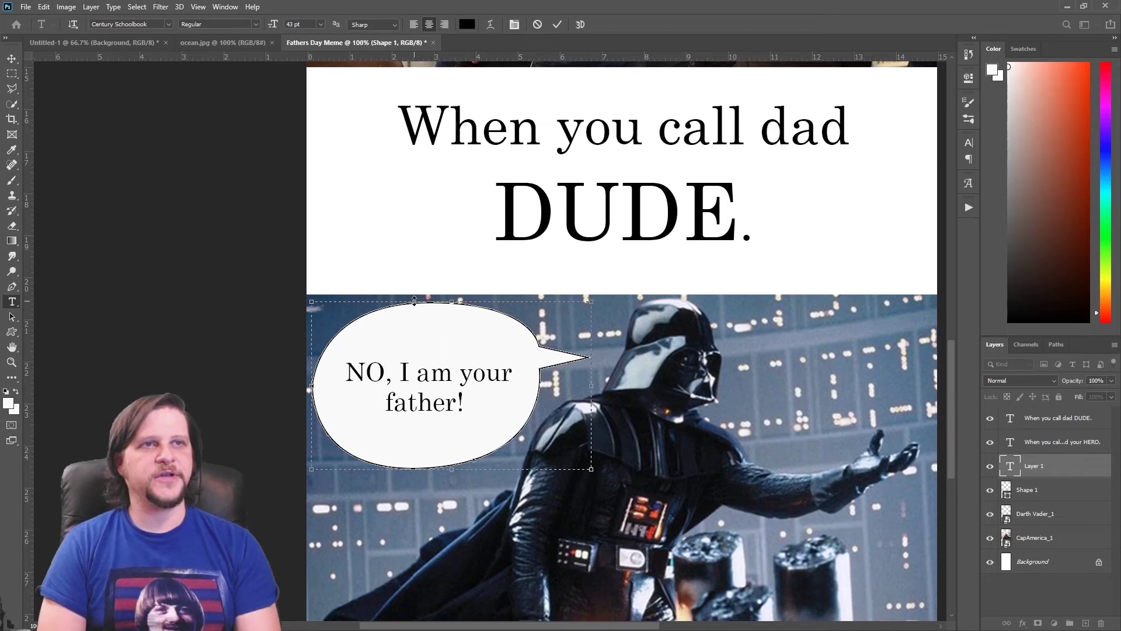
pyautogui.click(399, 373)
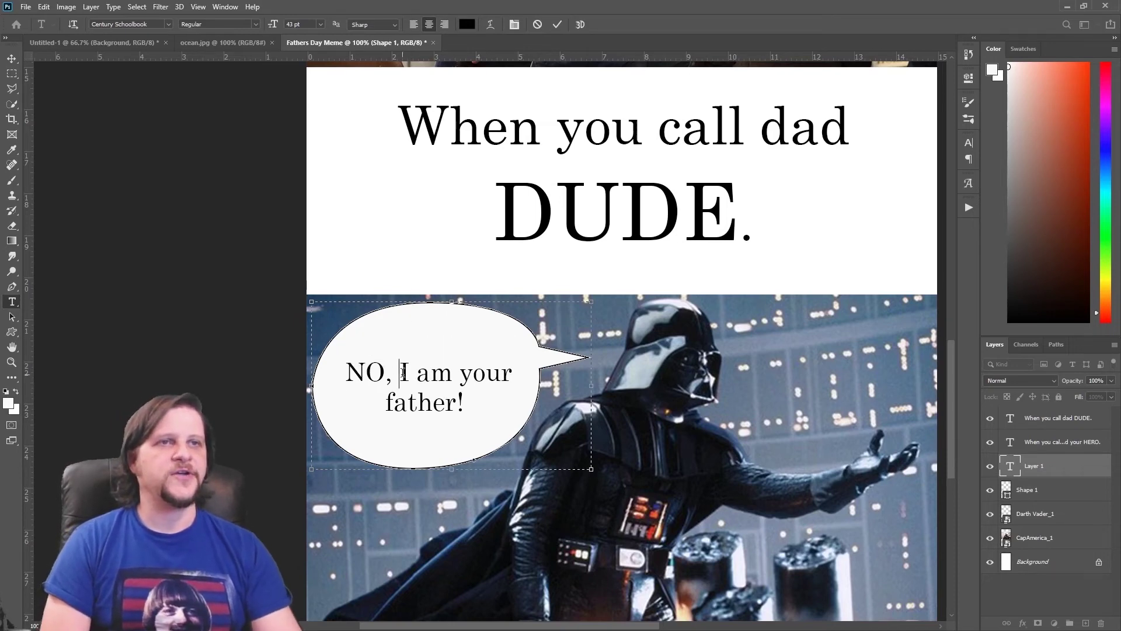
pyautogui.press('Return')
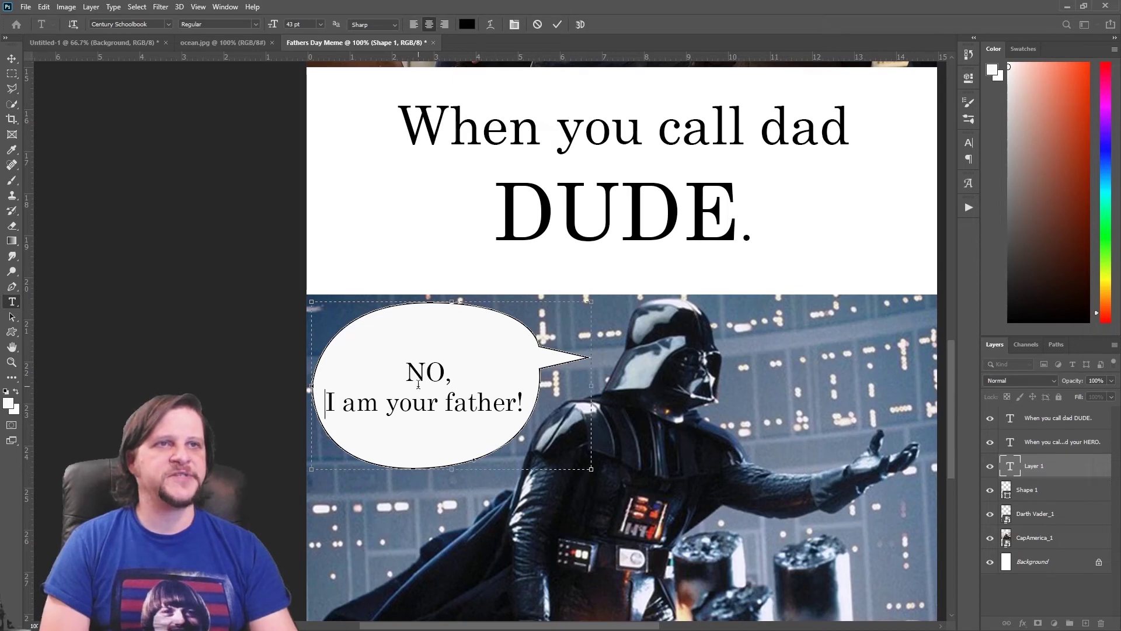
pyautogui.click(447, 403)
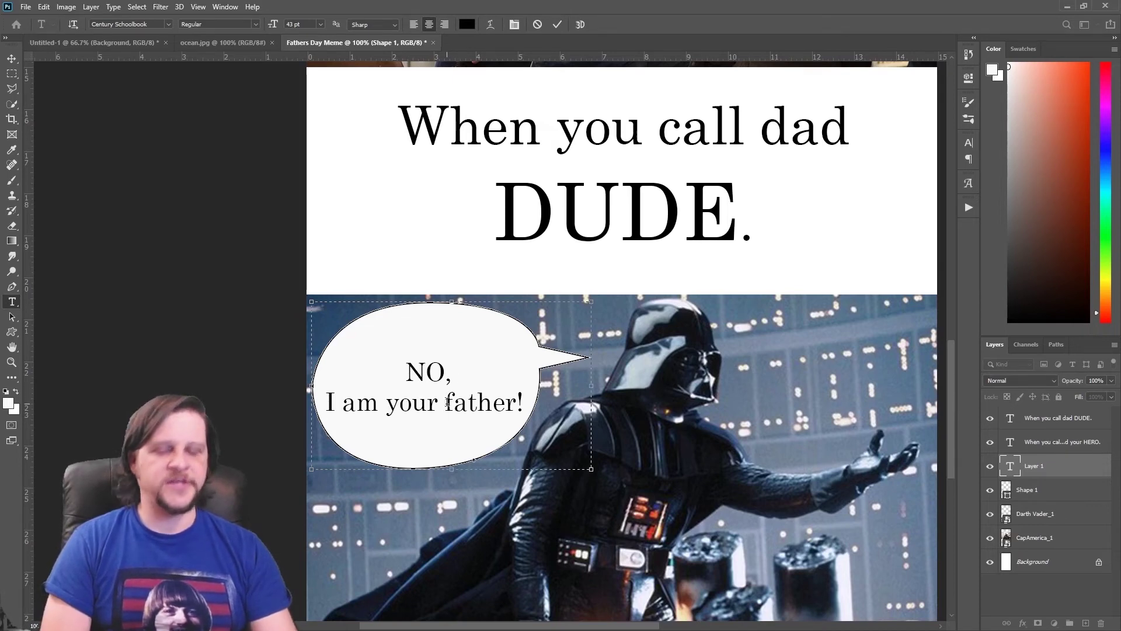
pyautogui.press('Return')
pyautogui.click(440, 340)
pyautogui.press('Delete')
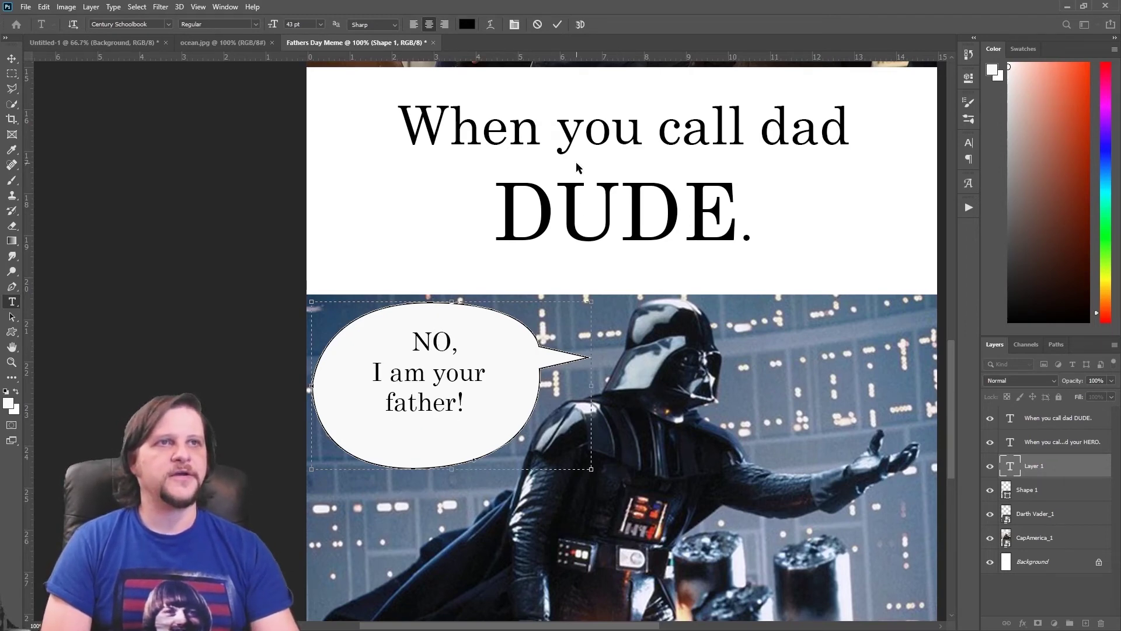
pyautogui.click(558, 24)
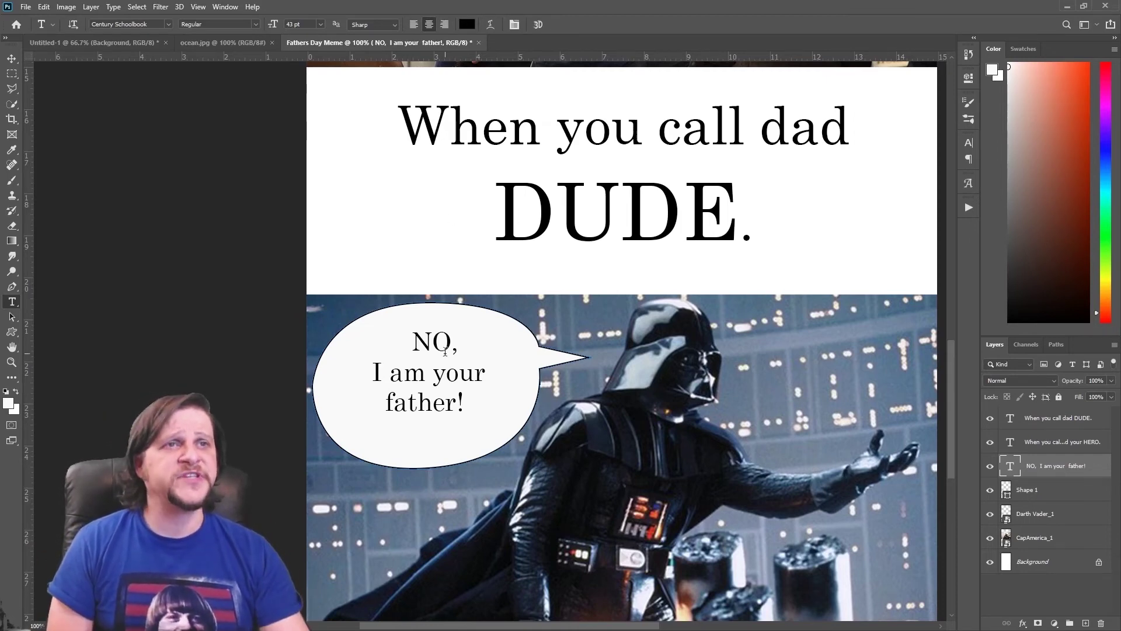
# Enlarge all of the speech bubble text to 56 pt.
pyautogui.moveTo(416, 332); pyautogui.dragTo(471, 400)
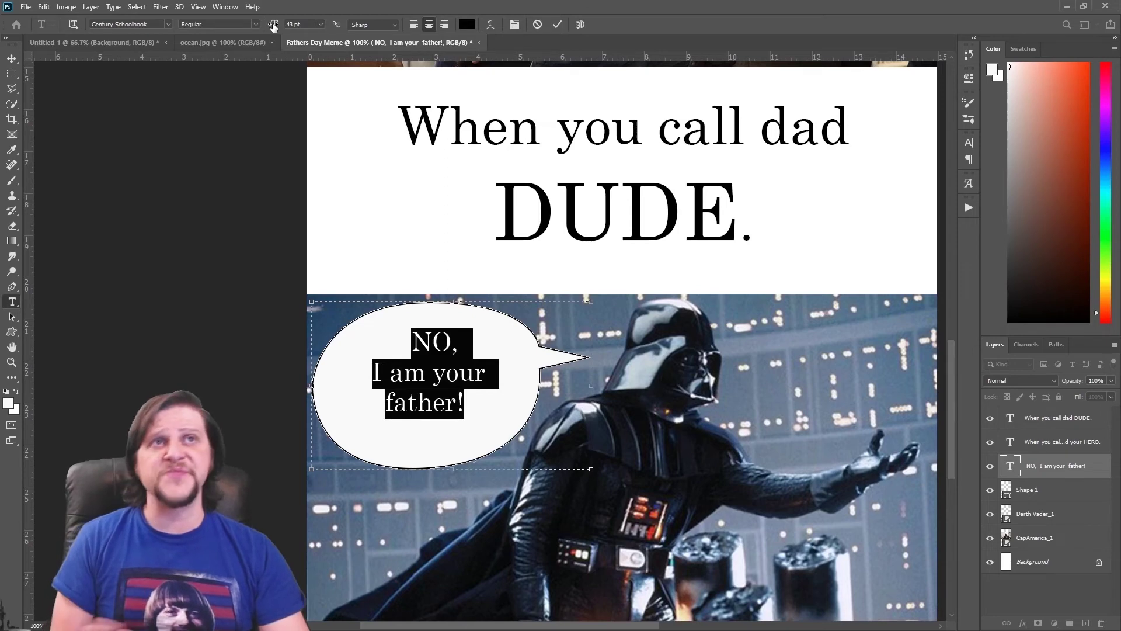
pyautogui.moveTo(274, 27); pyautogui.dragTo(280, 27)
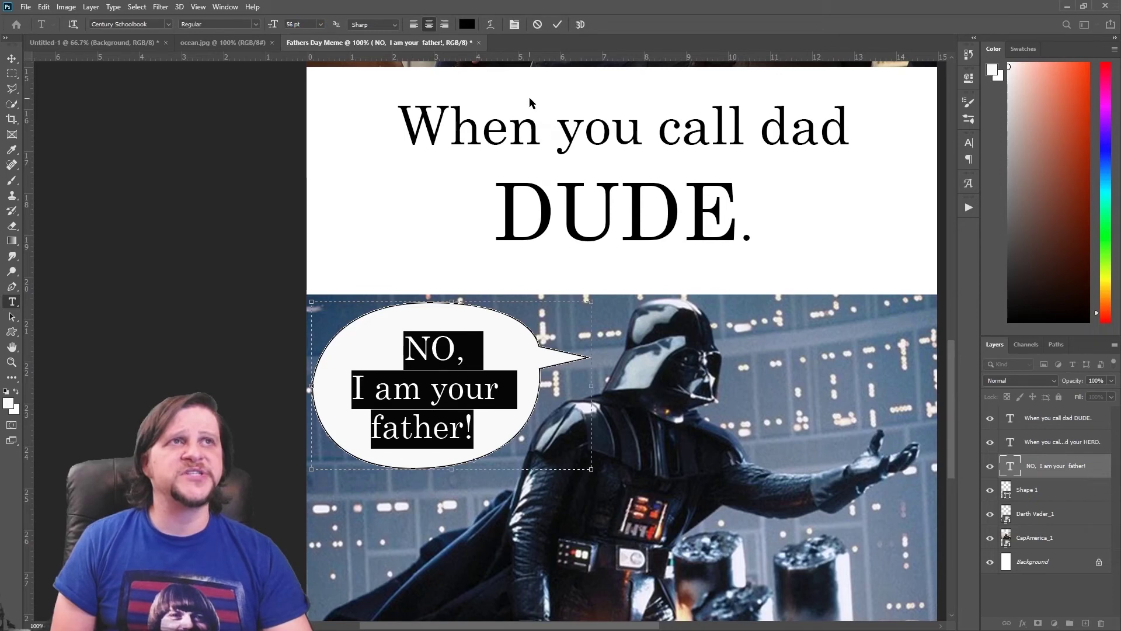
# Commit the enlarged speech bubble text.
pyautogui.click(557, 25)
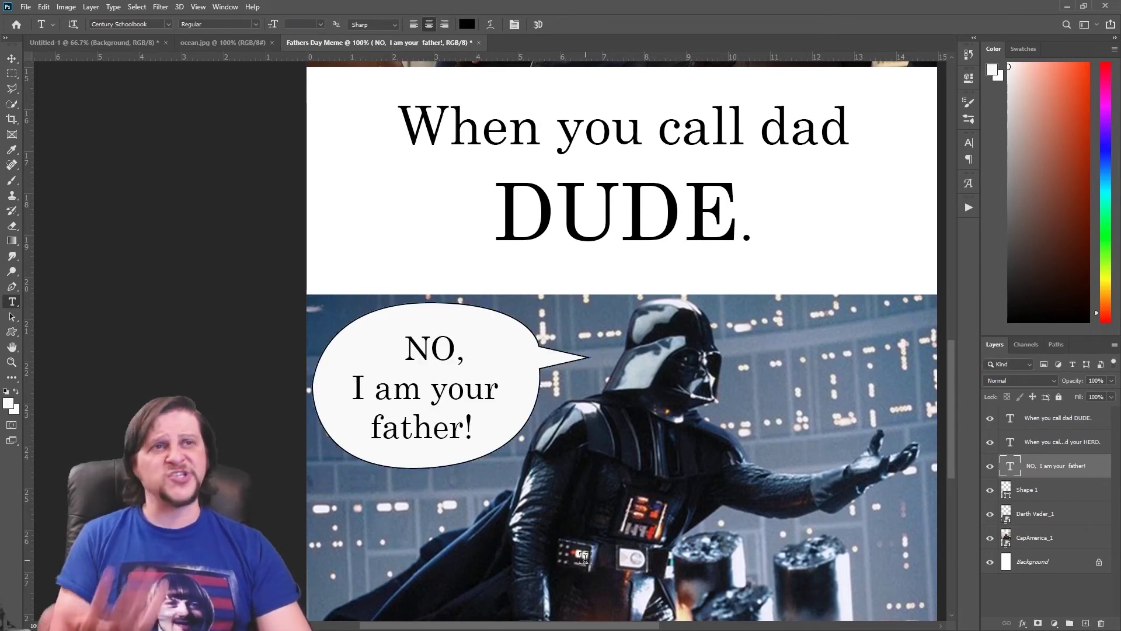
# Look over the meme from the HERO caption and Captain America picture down to Darth Vader's speech bubble.
pyautogui.scroll(5, 584, 558)
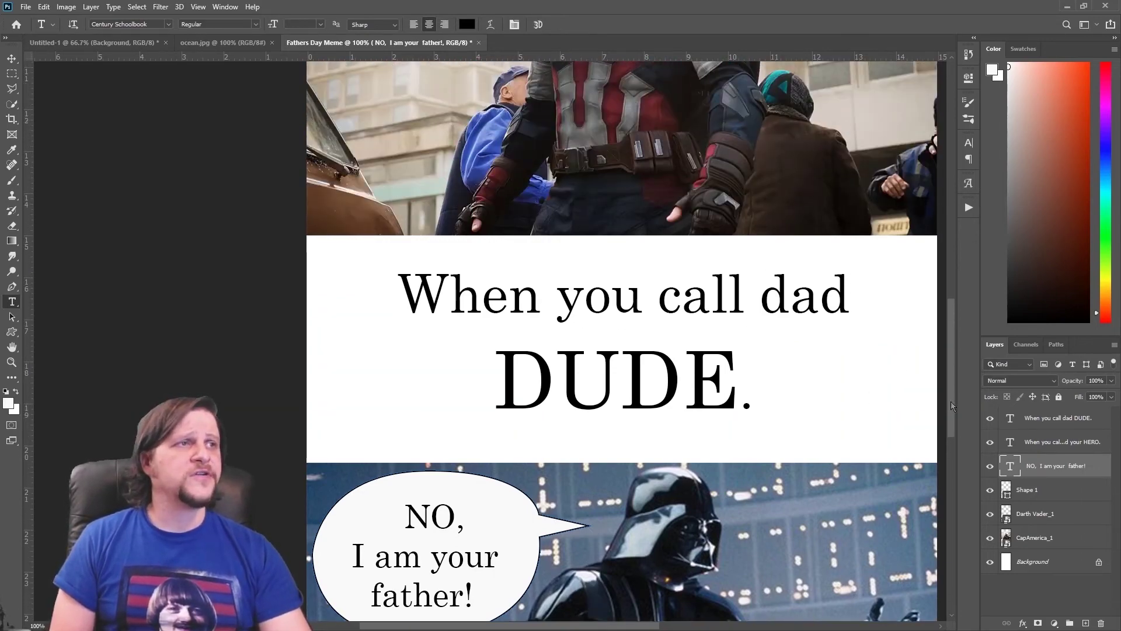
pyautogui.moveTo(950, 402); pyautogui.dragTo(957, 301)
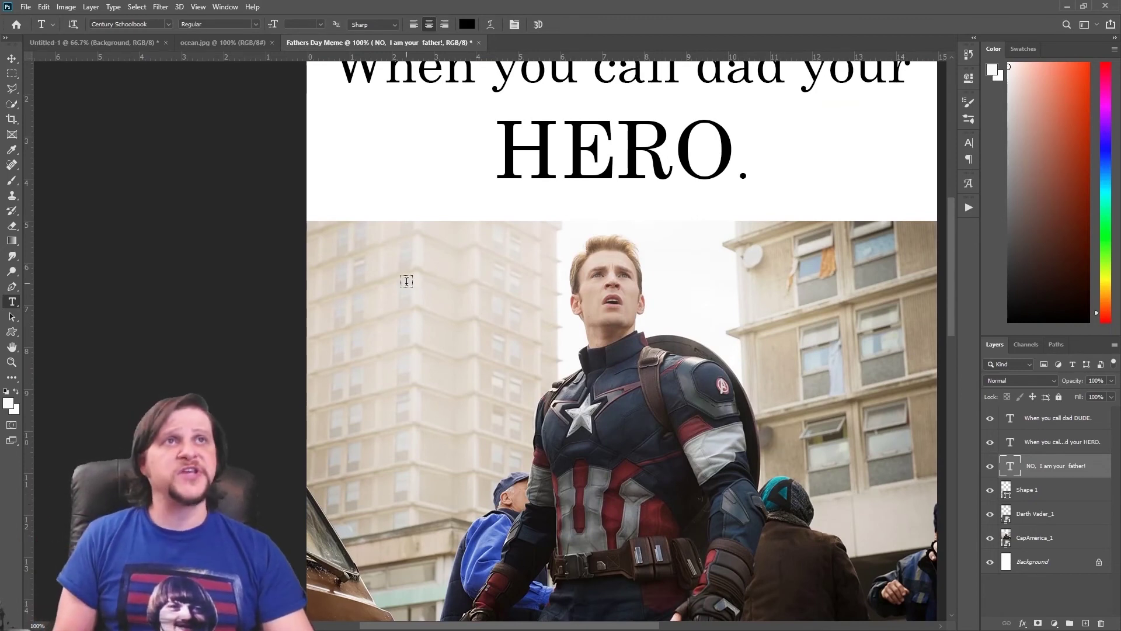
pyautogui.scroll(-3, 359, 316)
pyautogui.scroll(-4, 359, 316)
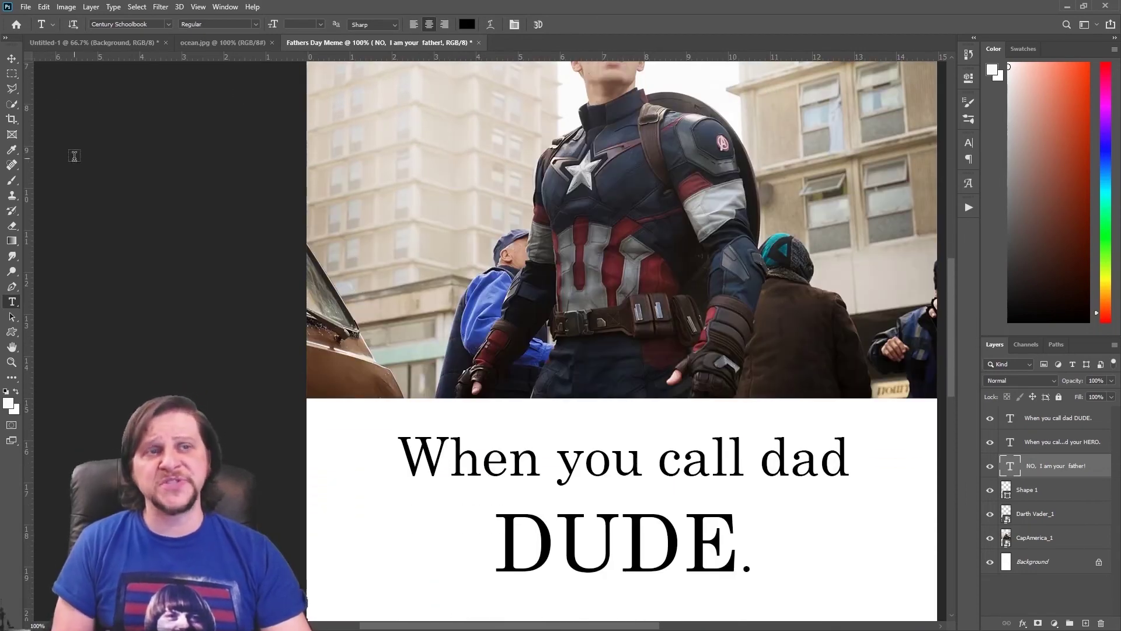
pyautogui.click(11, 58)
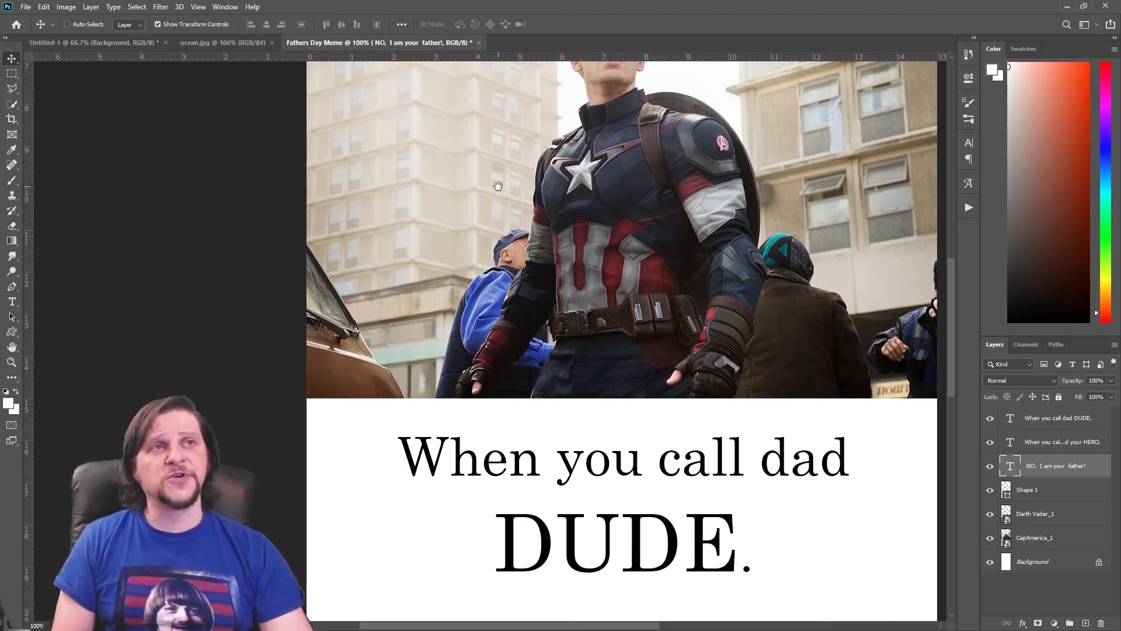
pyautogui.moveTo(497, 186); pyautogui.dragTo(387, 427)
pyautogui.press('p')
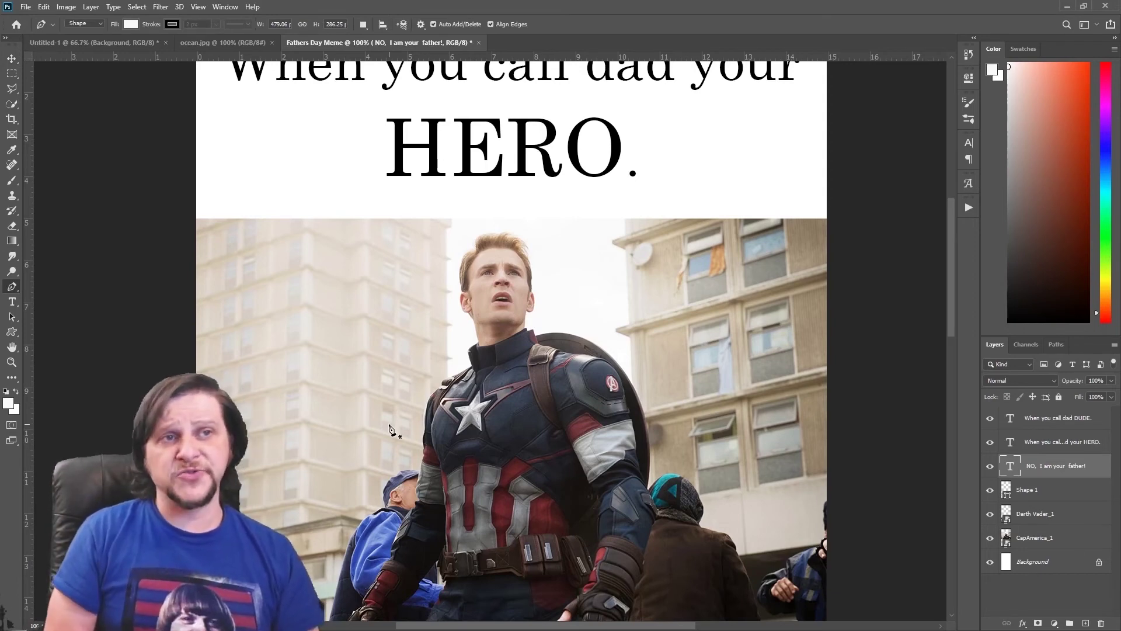
pyautogui.scroll(-3, 325, 529)
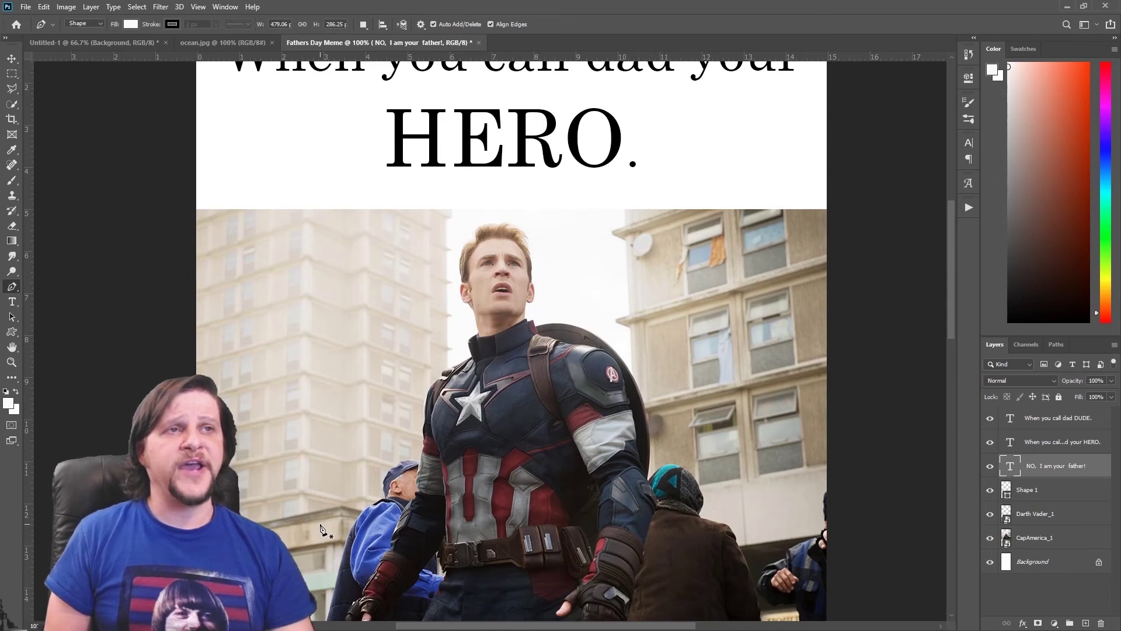
pyautogui.scroll(-10, 325, 528)
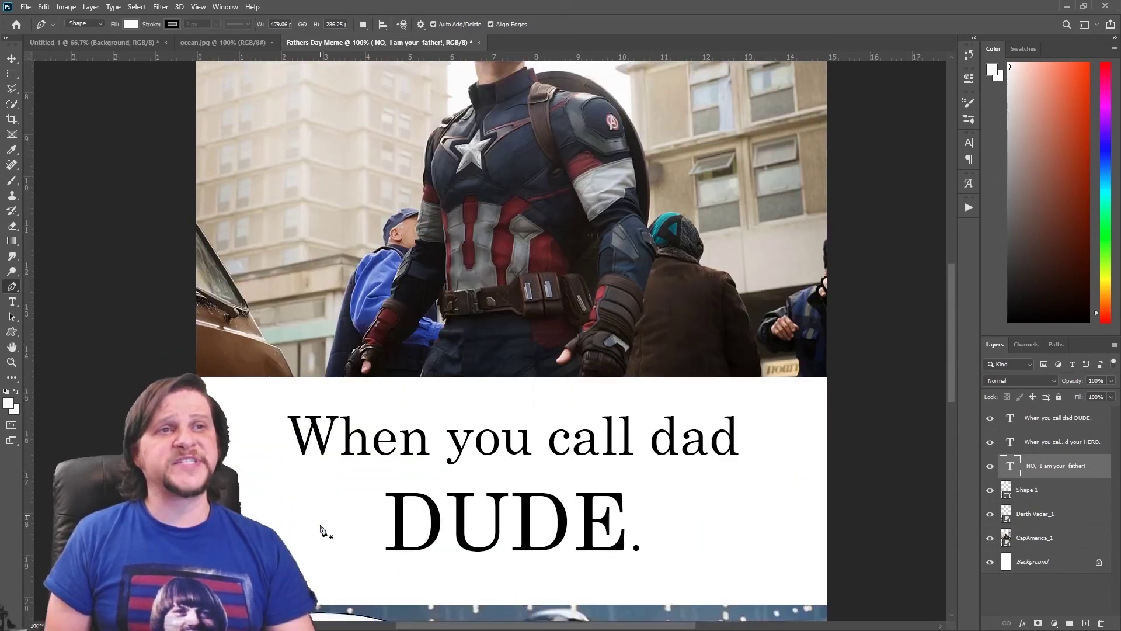
pyautogui.scroll(-3, 322, 533)
pyautogui.scroll(-3, 318, 550)
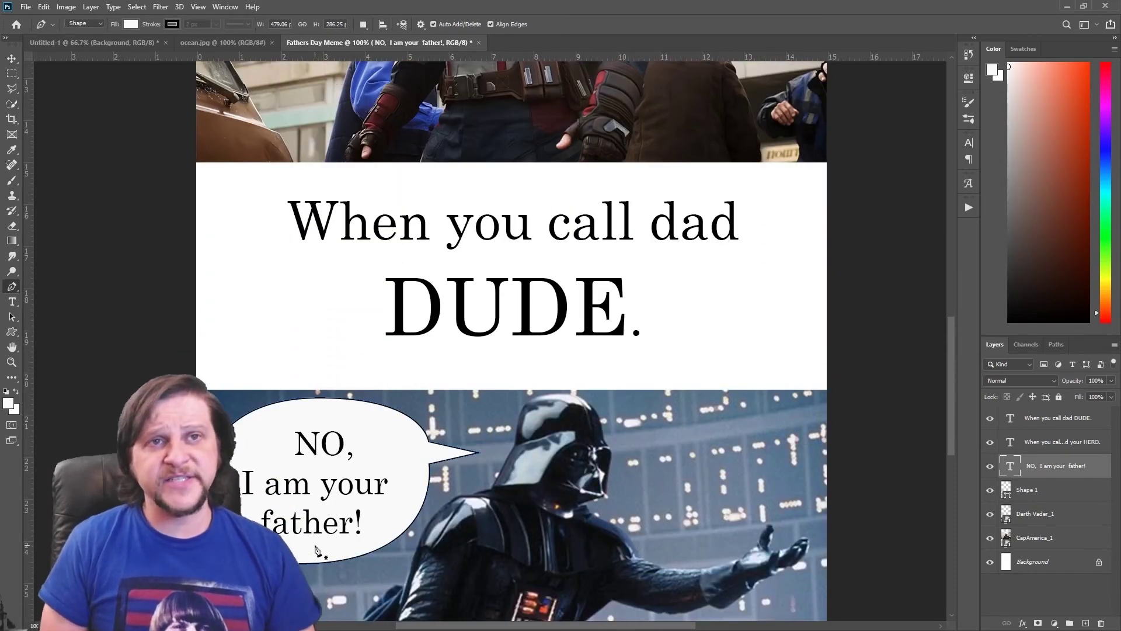
# Duplicate Darth Vader's speech bubble shape together with its text straight up onto the Captain America picture.
pyautogui.click(12, 59)
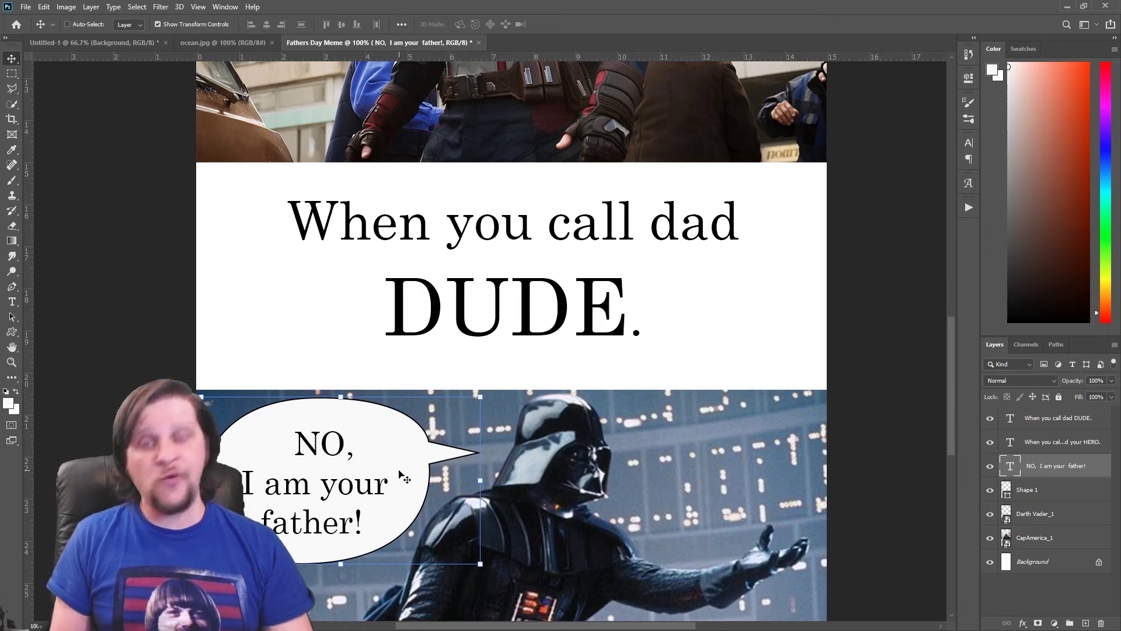
pyautogui.press('z')
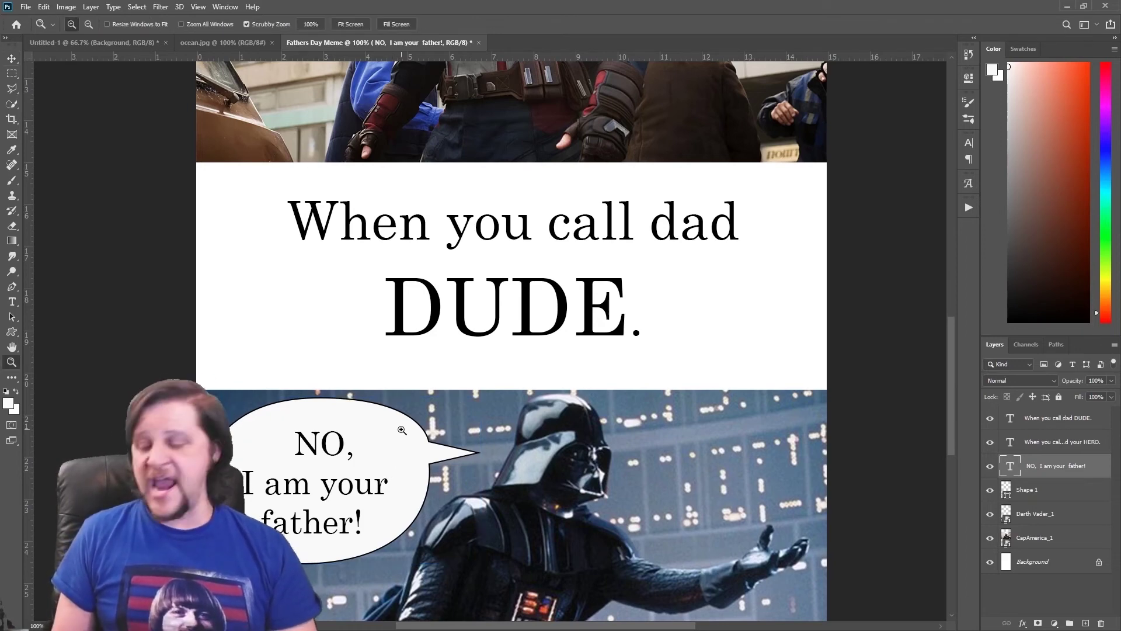
pyautogui.press('alt')
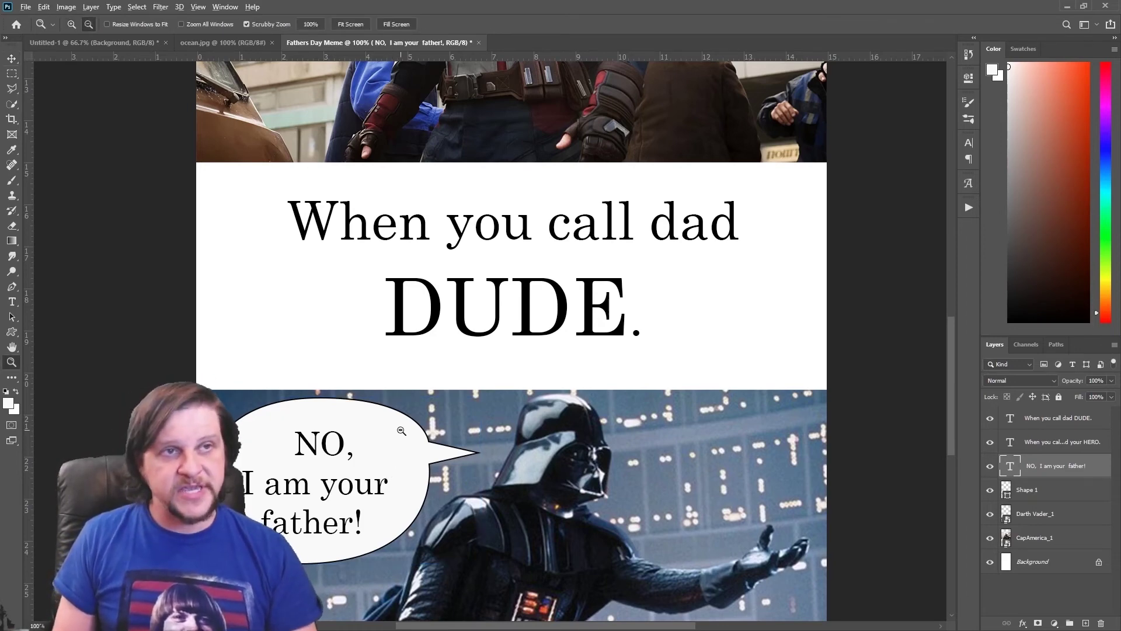
pyautogui.keyDown('alt'); pyautogui.click(332, 321); pyautogui.keyUp('alt')
pyautogui.keyDown('alt'); pyautogui.click(332, 322); pyautogui.keyUp('alt')
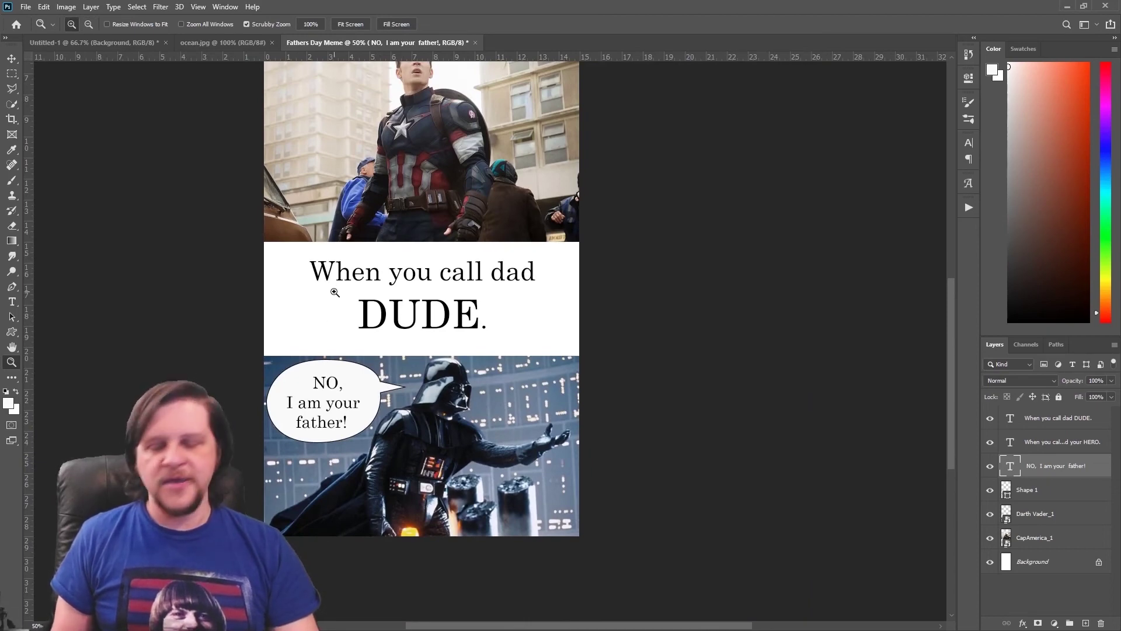
pyautogui.moveTo(337, 267); pyautogui.dragTo(414, 414)
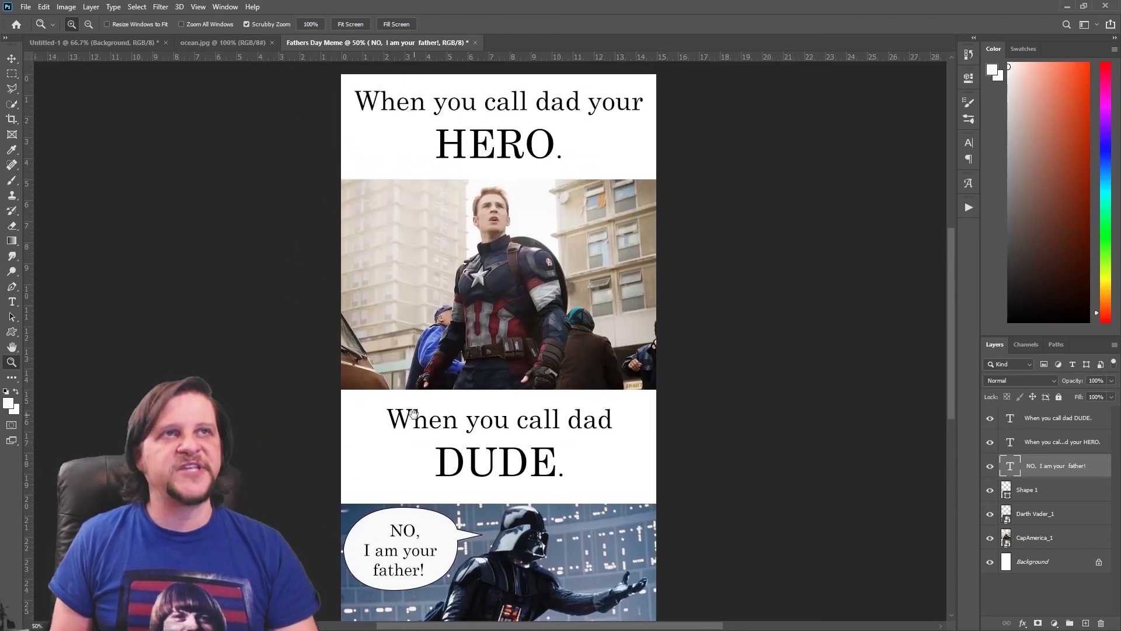
pyautogui.press('v')
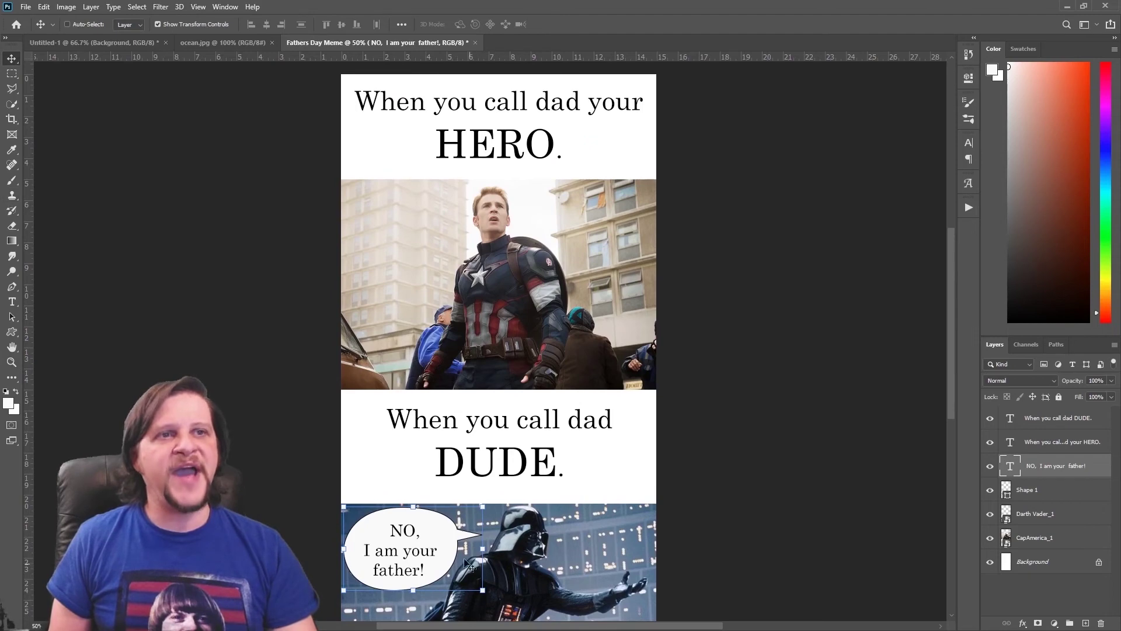
pyautogui.moveTo(435, 540); pyautogui.dragTo(436, 531)
pyautogui.hotkey('ctrl', 'z')
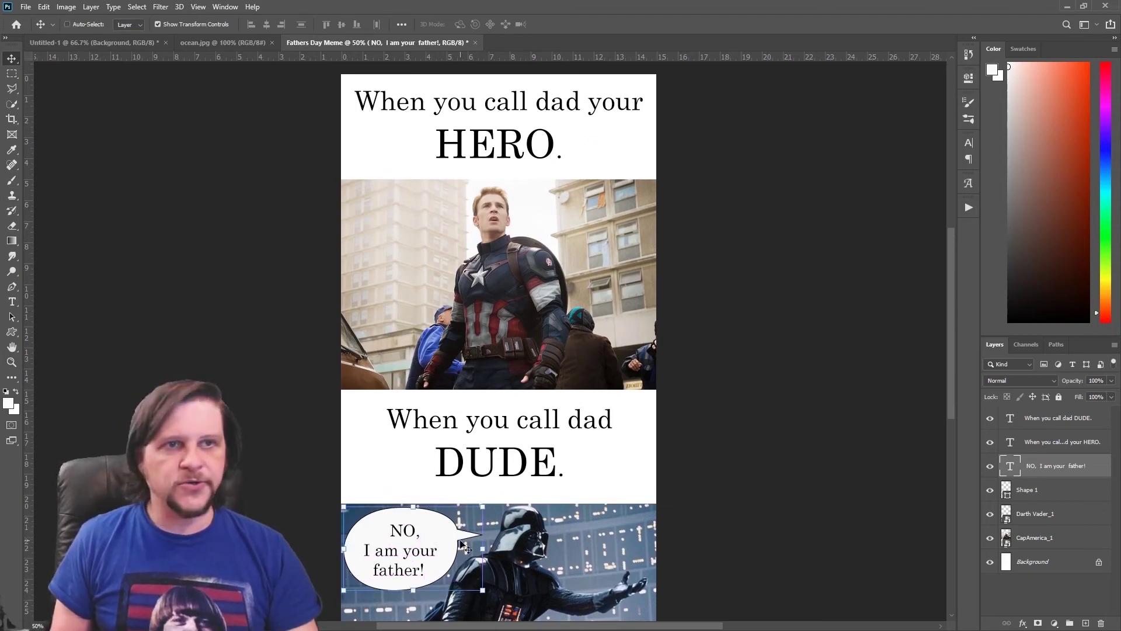
pyautogui.keyDown('shift'); pyautogui.click(1063, 496); pyautogui.keyUp('shift')
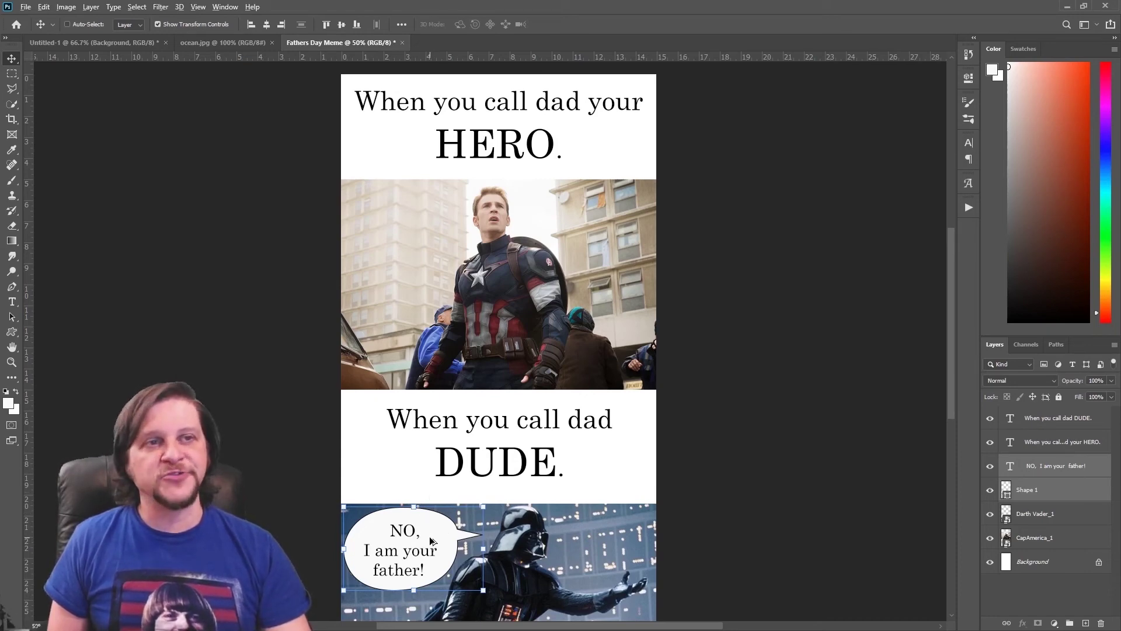
pyautogui.moveTo(435, 538); pyautogui.dragTo(434, 247)
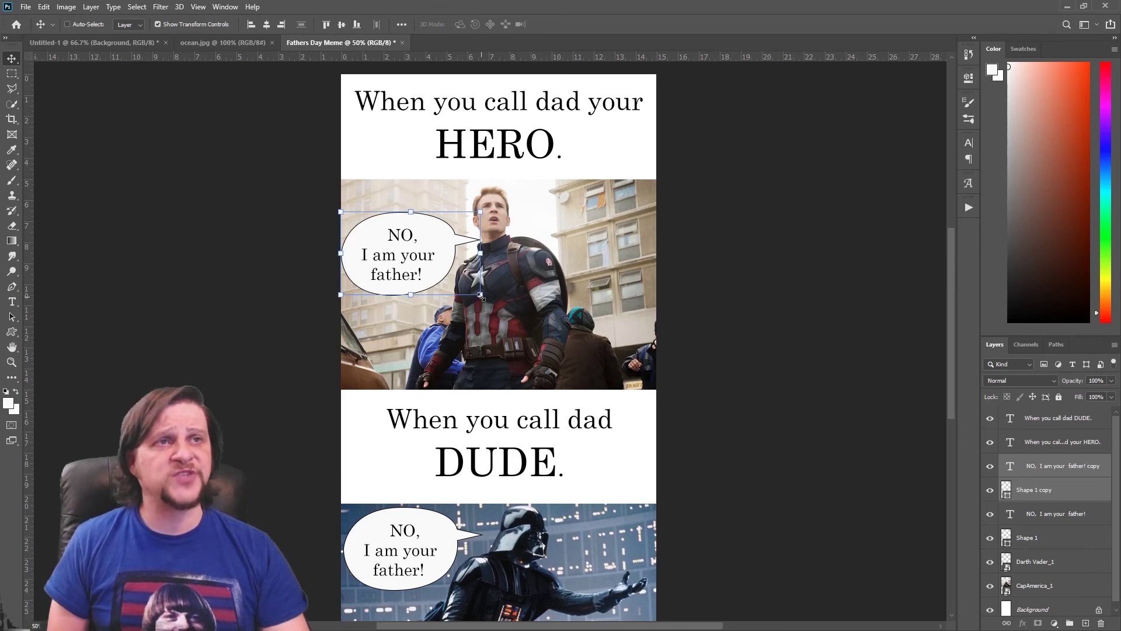
# Scale the copied bubble and text to 86.60% and place its tail just beside Captain America's face.
pyautogui.moveTo(480, 296); pyautogui.dragTo(461, 288)
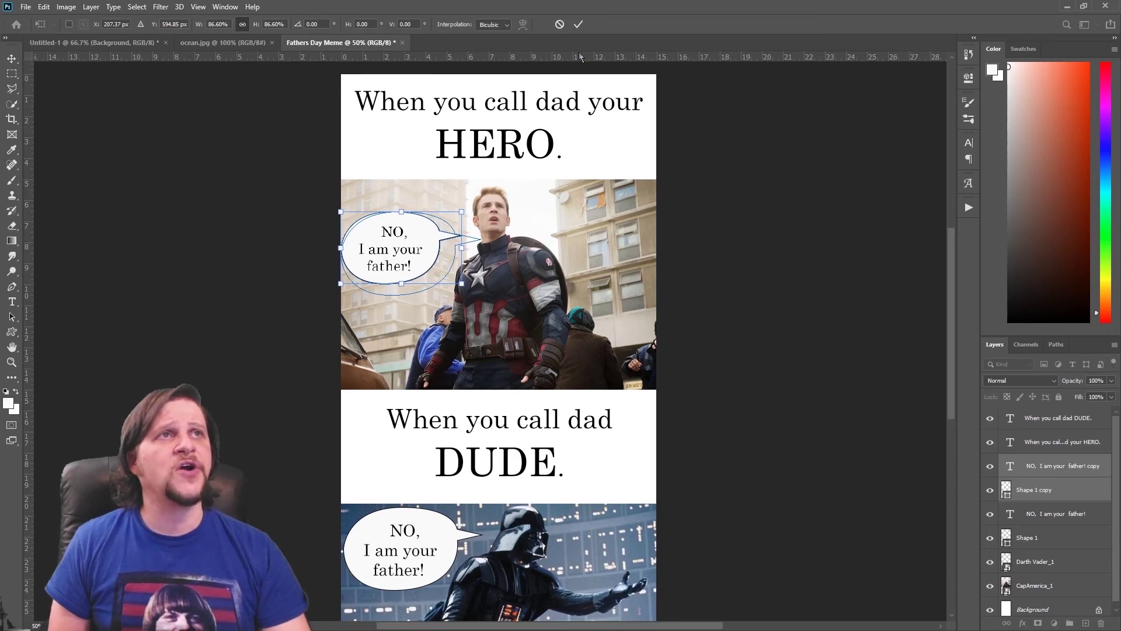
pyautogui.click(578, 24)
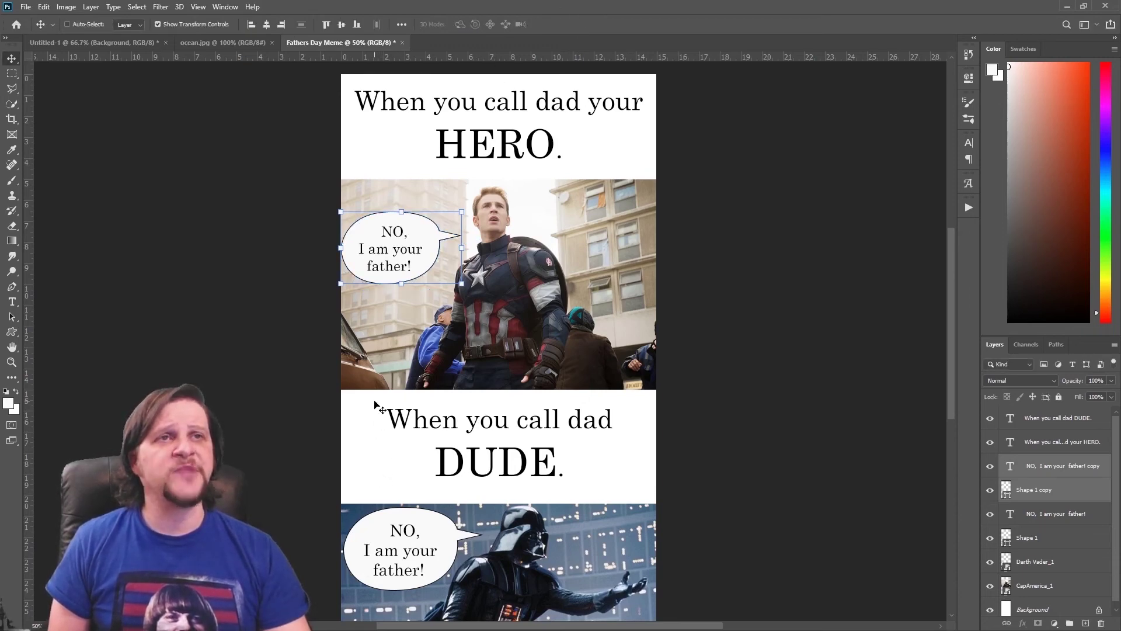
pyautogui.moveTo(439, 239); pyautogui.dragTo(441, 229)
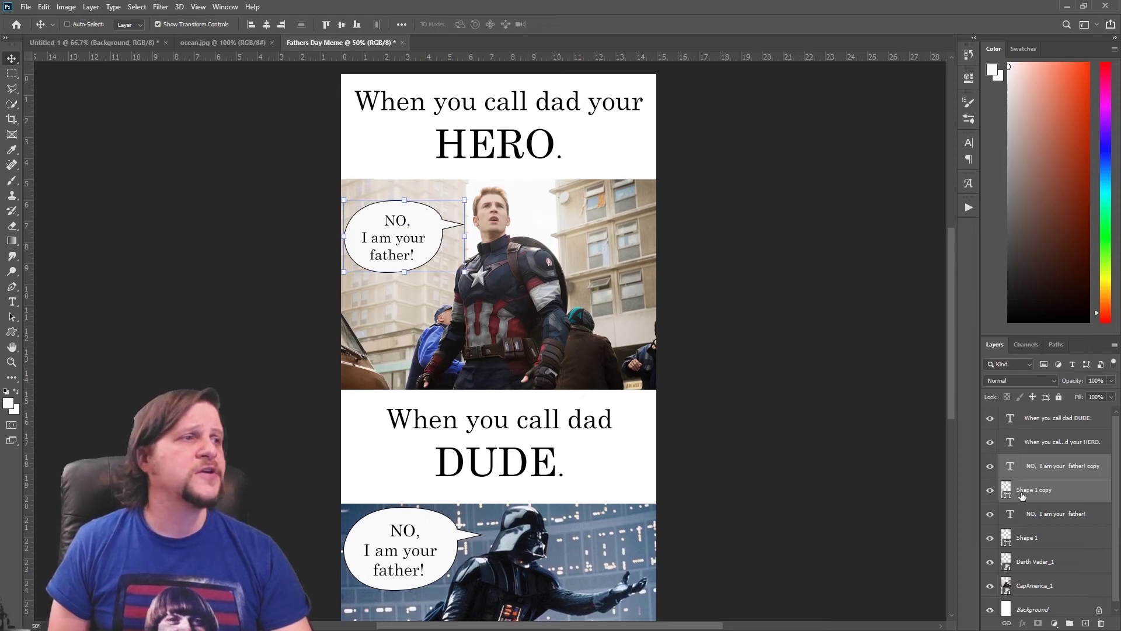
# Replace the copied bubble's text with "I can do this all day." and commit it.
pyautogui.click(1059, 491)
pyautogui.click(1069, 466)
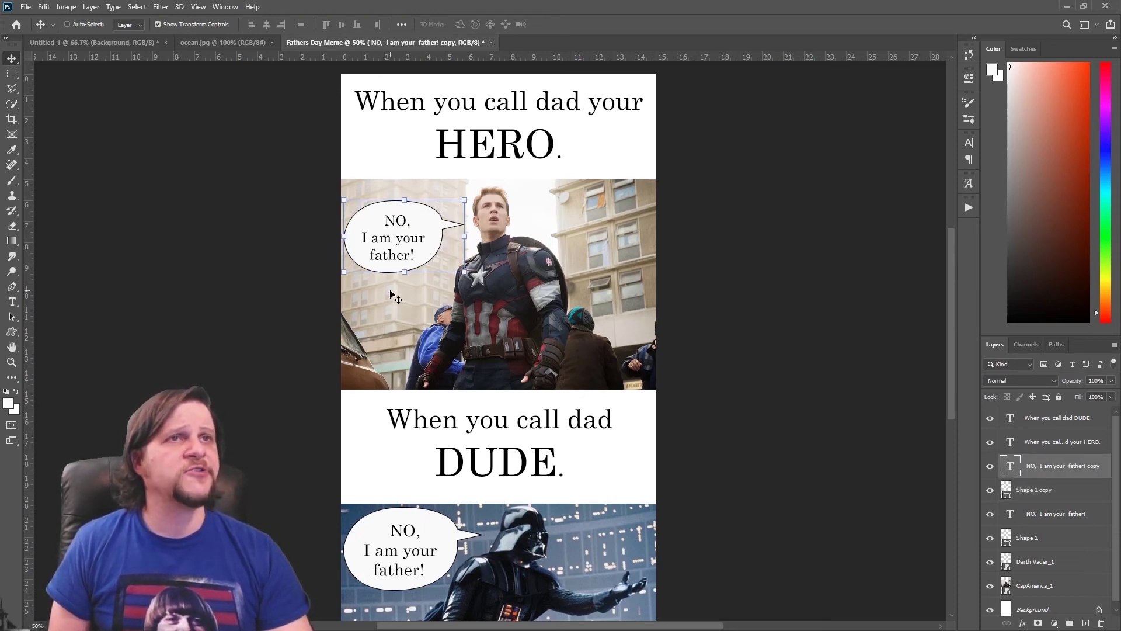
pyautogui.doubleClick(402, 221)
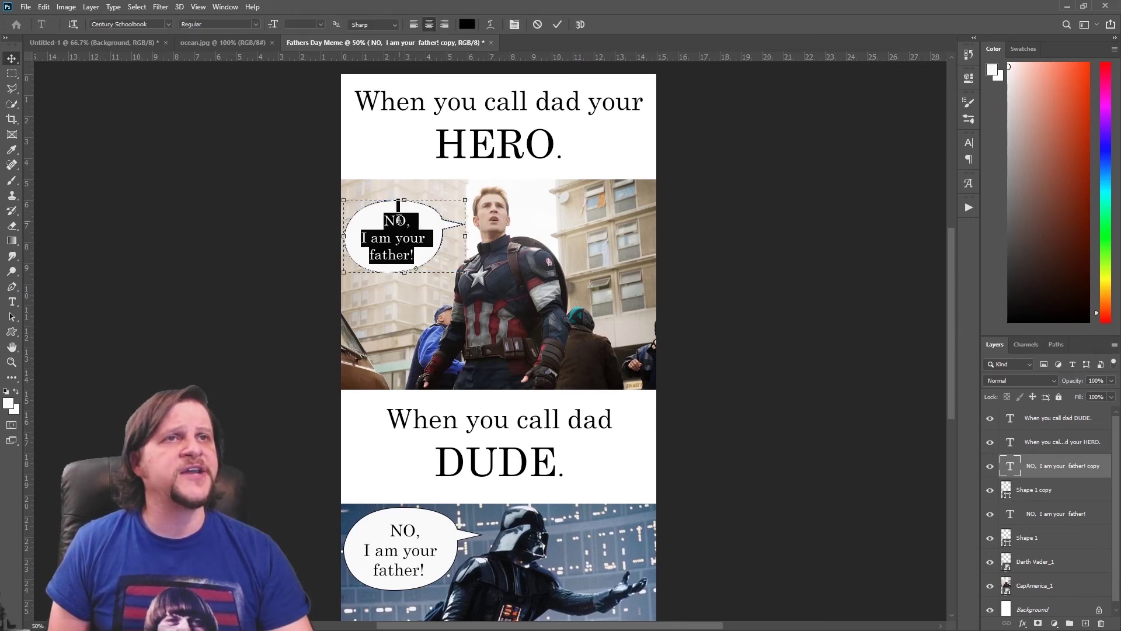
pyautogui.click(391, 235)
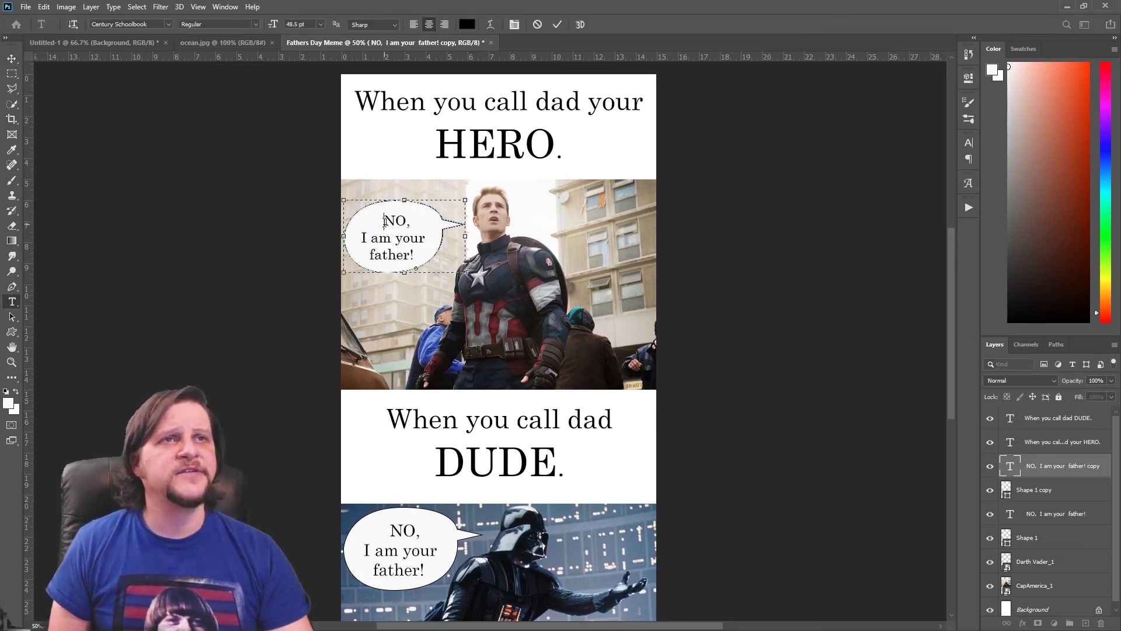
pyautogui.moveTo(384, 220); pyautogui.dragTo(413, 247)
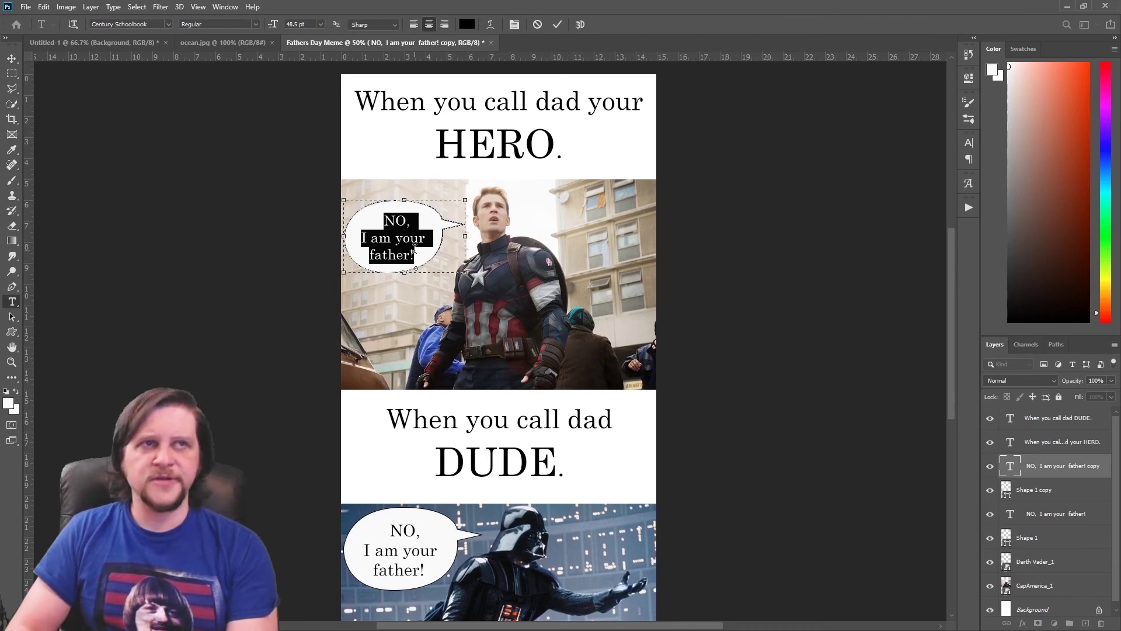
pyautogui.write('I can ')
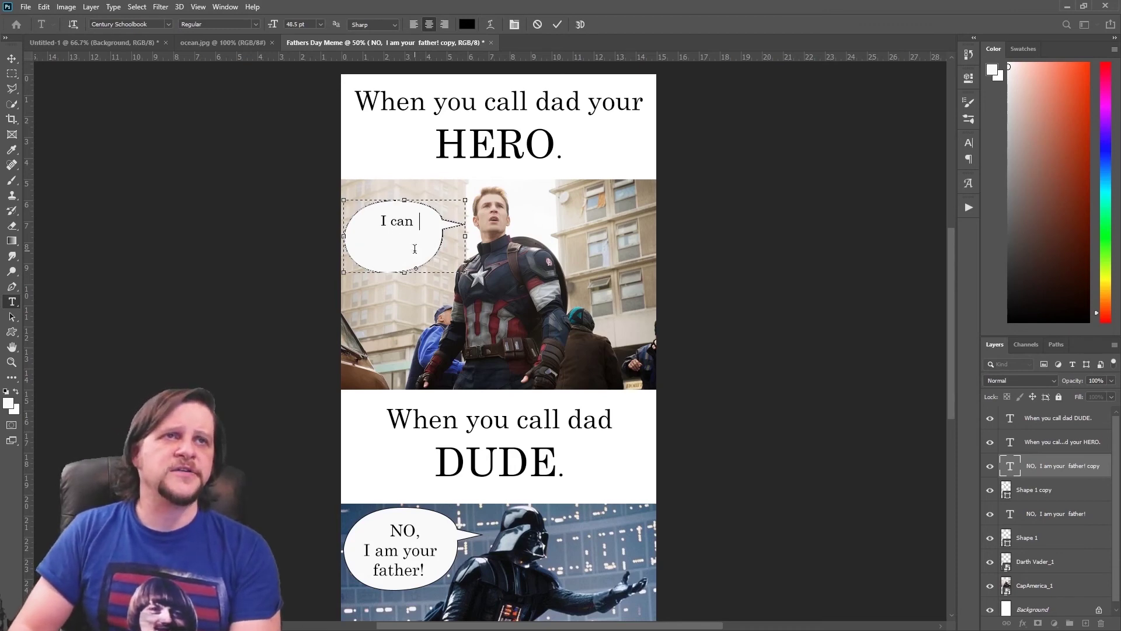
pyautogui.write('do this all day.')
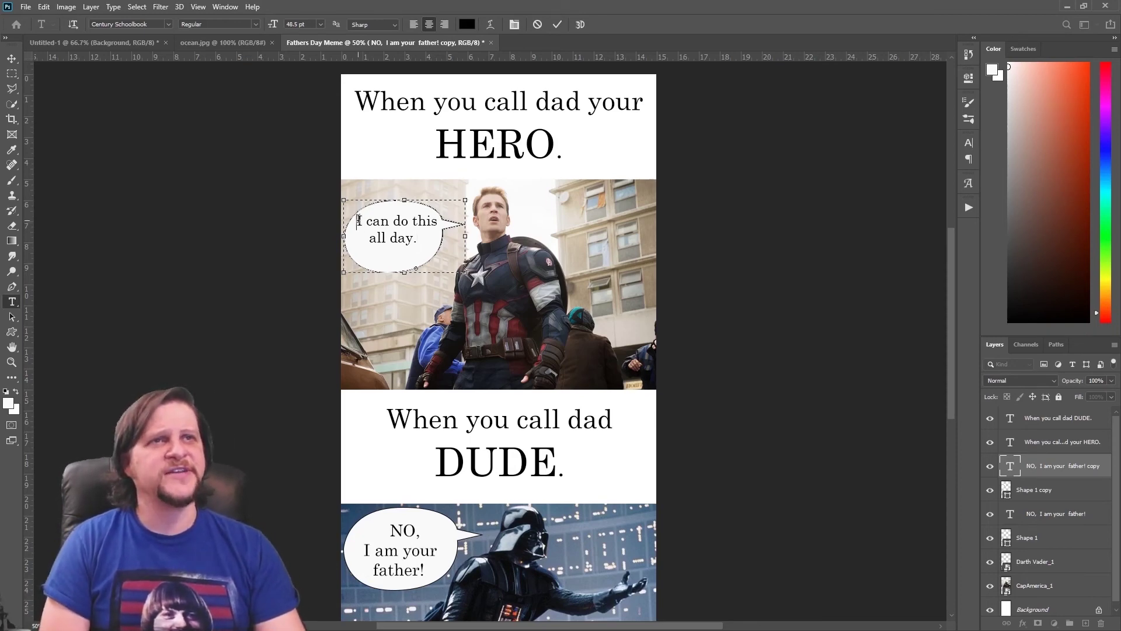
pyautogui.press('Return')
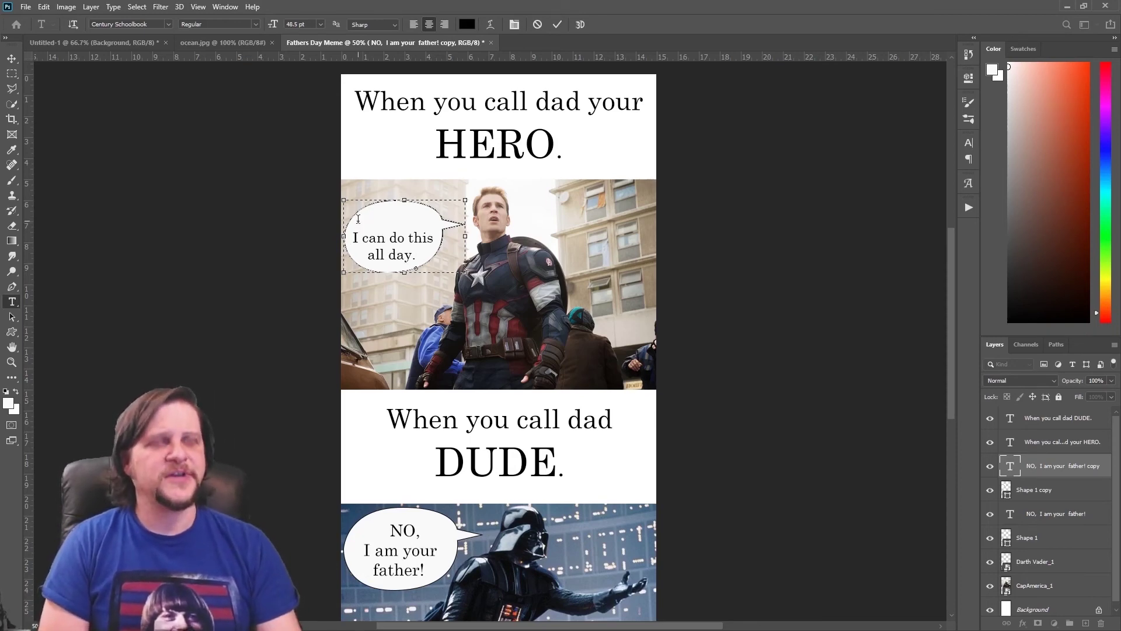
pyautogui.press('BackSpace')
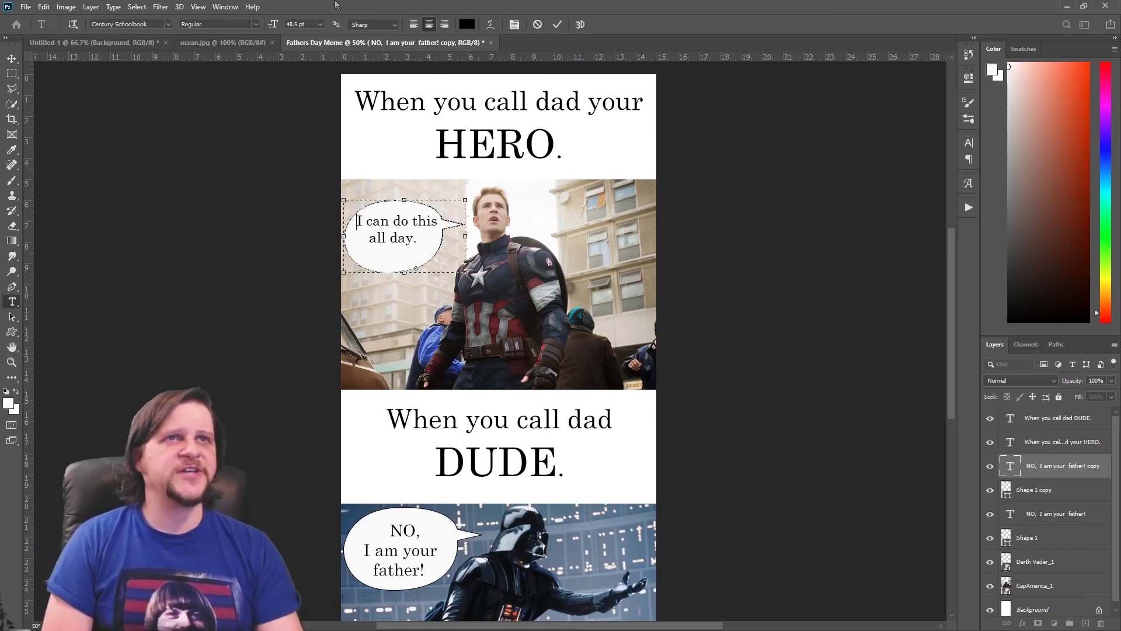
pyautogui.click(559, 24)
pyautogui.press('v')
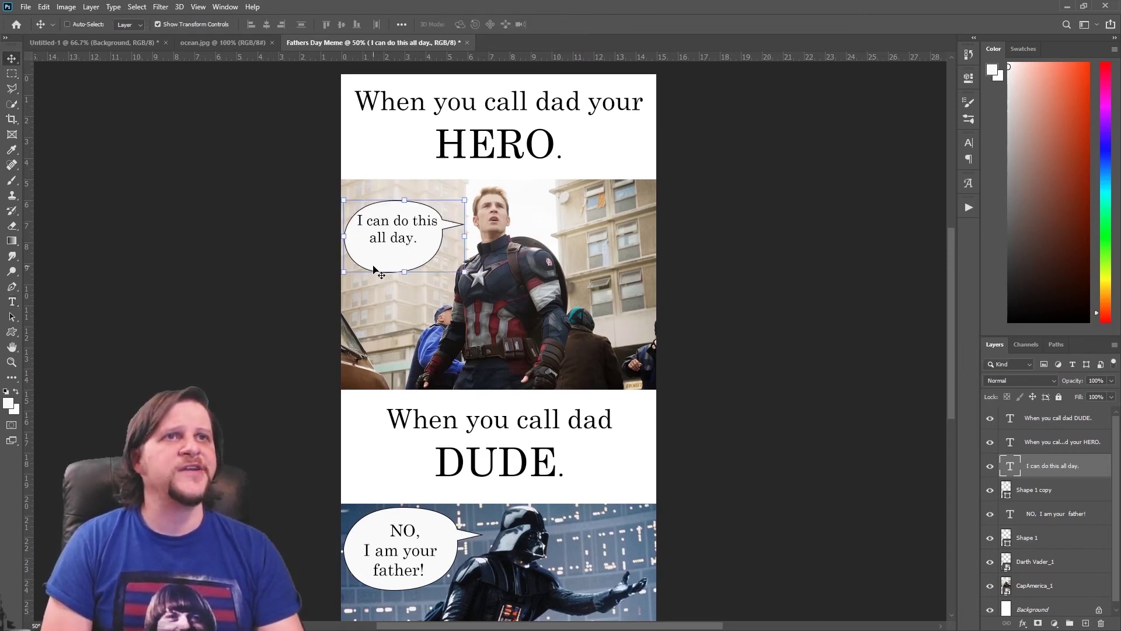
# Lower the "I can do this all day." text slightly to centre it vertically in its bubble.
pyautogui.moveTo(407, 257); pyautogui.dragTo(409, 261)
pyautogui.press('Up')
pyautogui.press('Up')
pyautogui.press('Up')
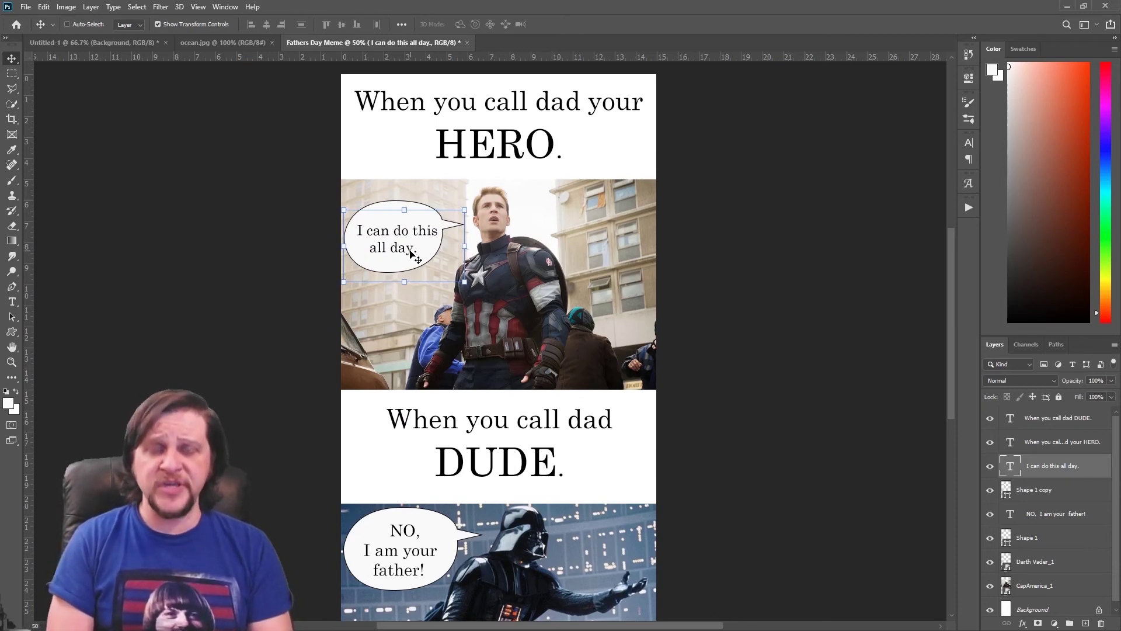
pyautogui.press('Up')
pyautogui.press('Up')
pyautogui.press('Up')
pyautogui.press('Up')
pyautogui.press('Up')
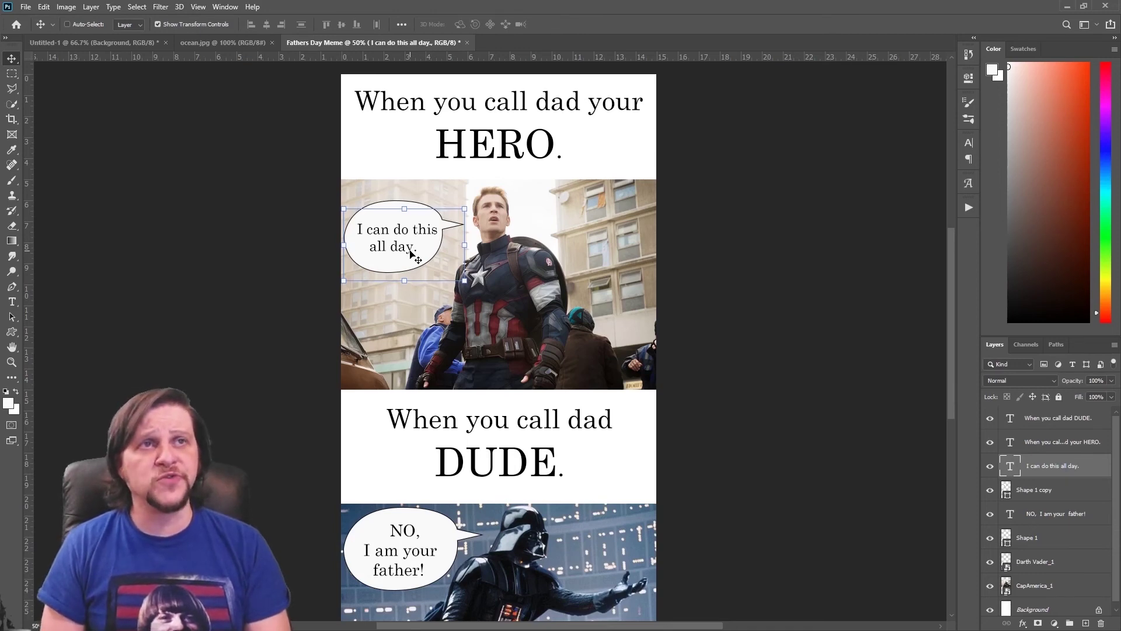
pyautogui.press('Up')
pyautogui.press('Up')
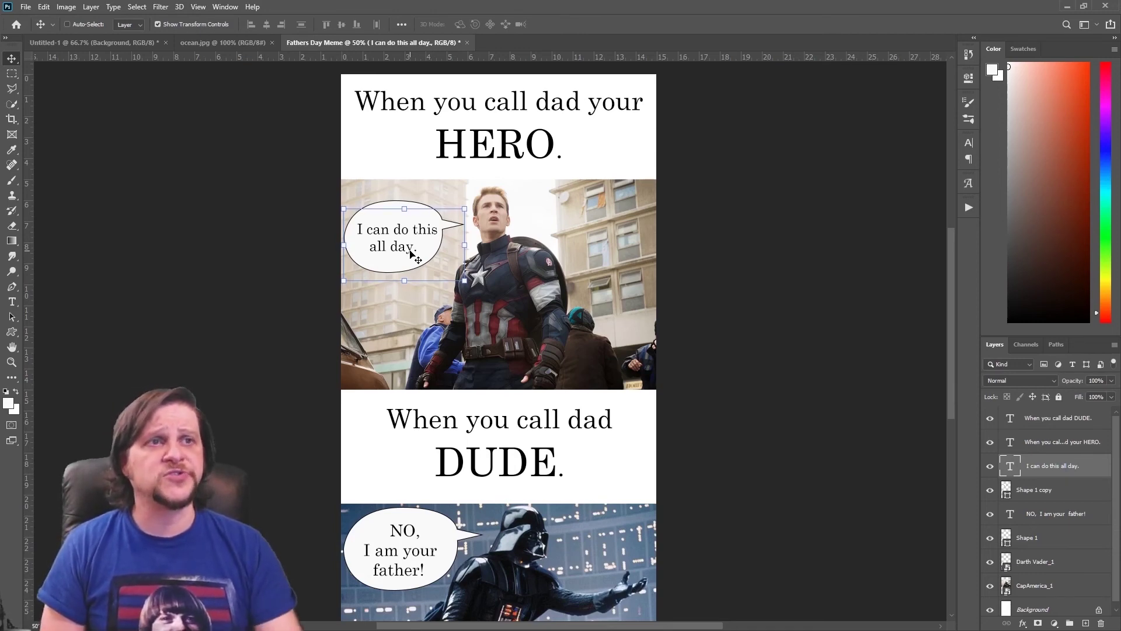
pyautogui.press('m')
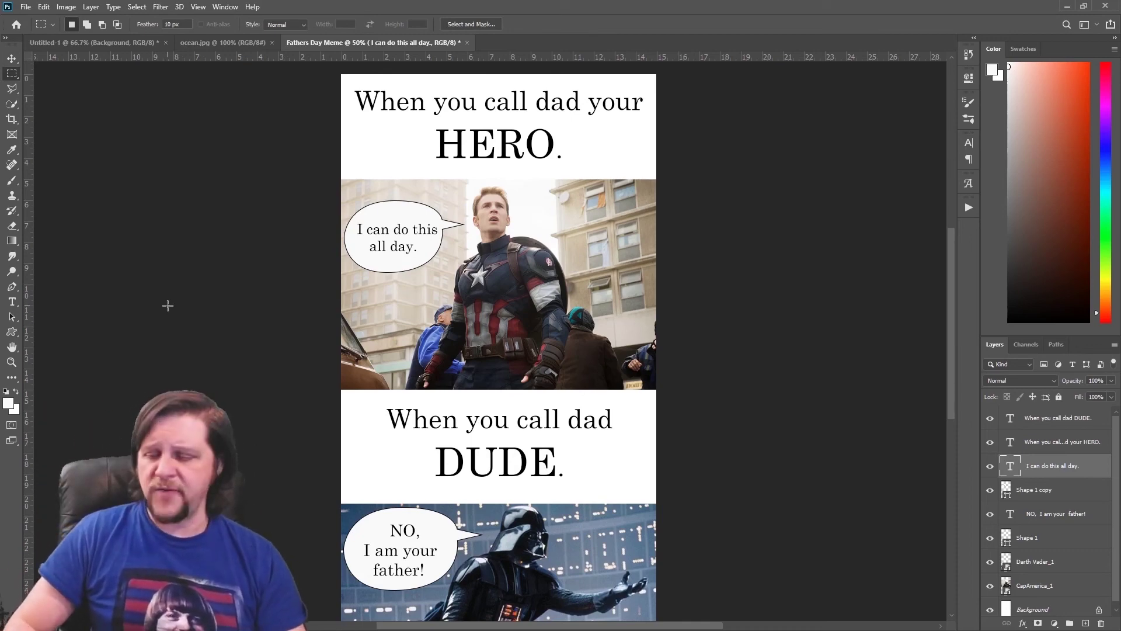
pyautogui.press('z')
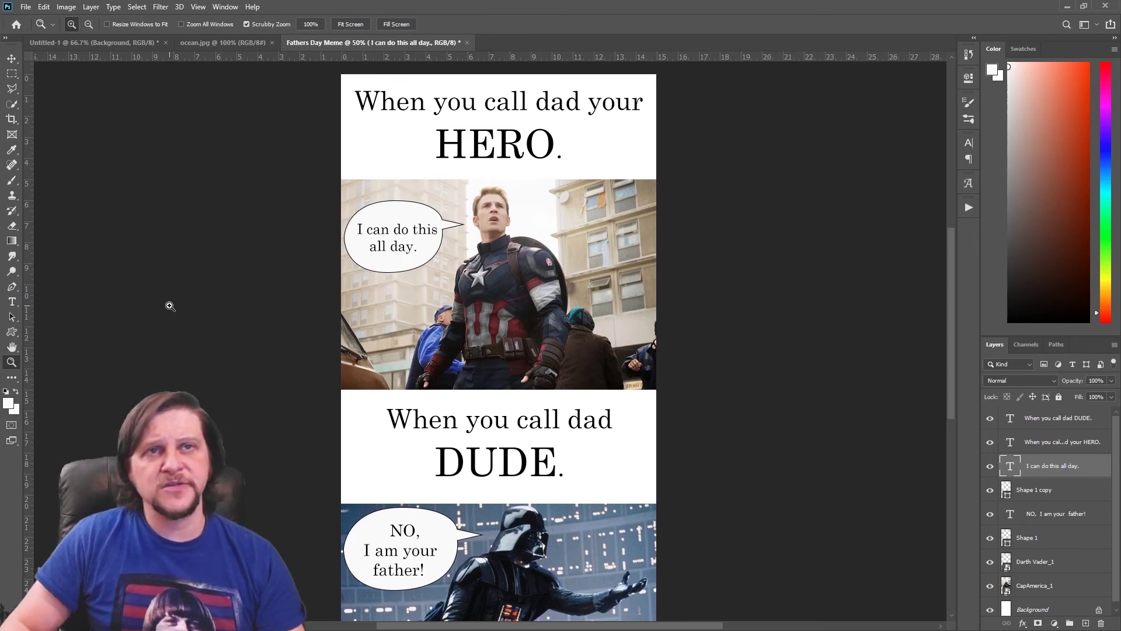
# Start saving a copy of the meme on the computer and set its file format to JPEG.
pyautogui.press('alt')
pyautogui.keyDown('alt'); pyautogui.click(173, 303); pyautogui.keyUp('alt')
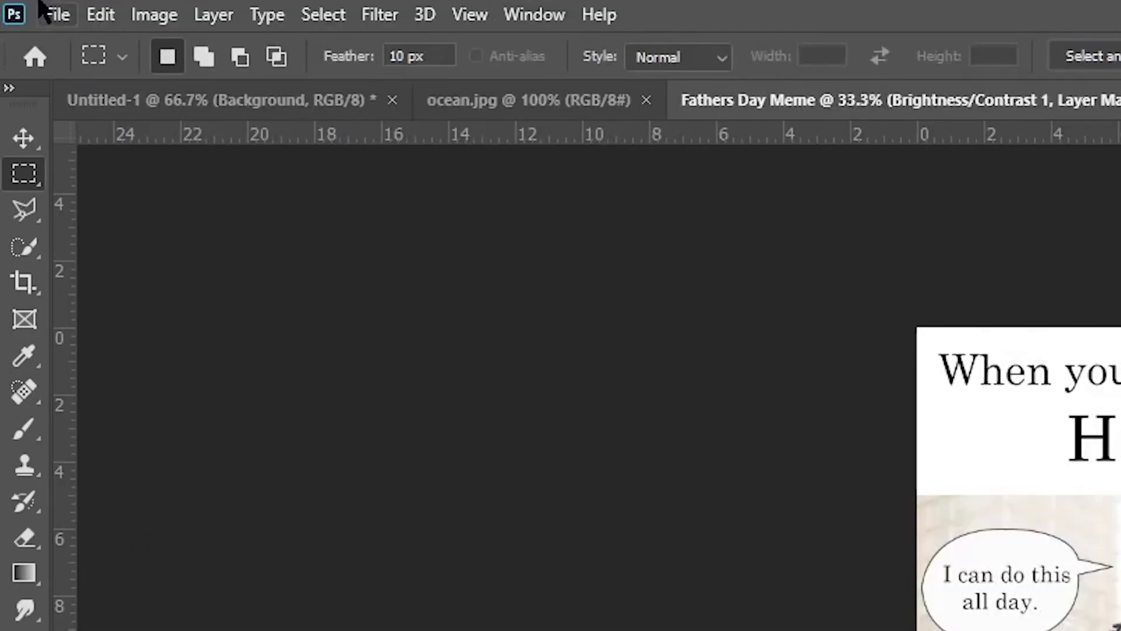
pyautogui.click(23, 7)
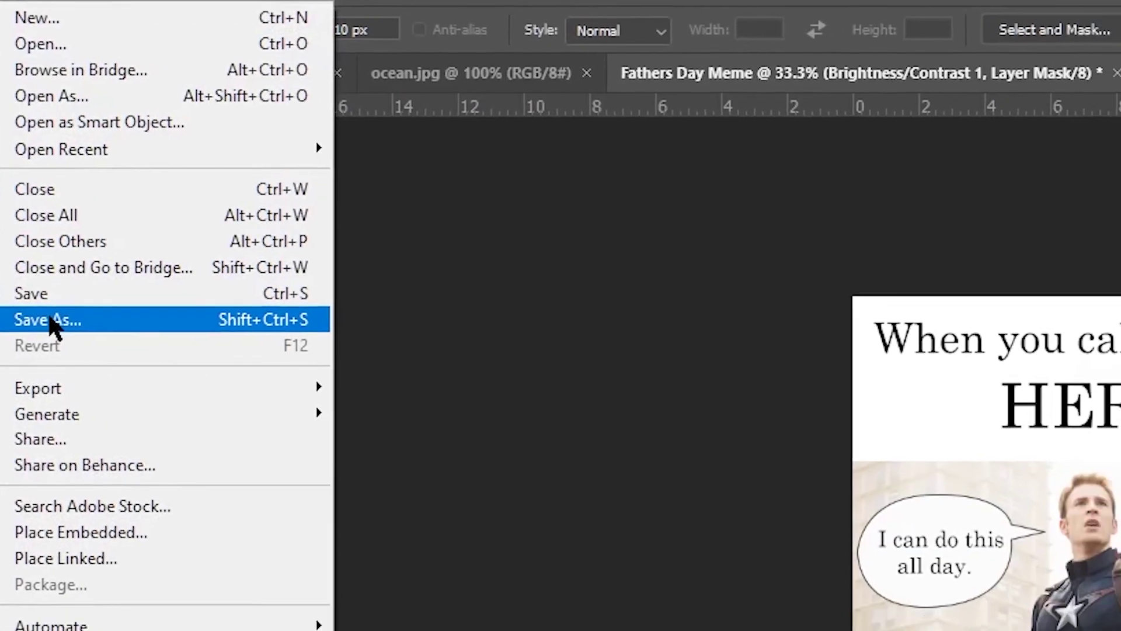
pyautogui.click(50, 320)
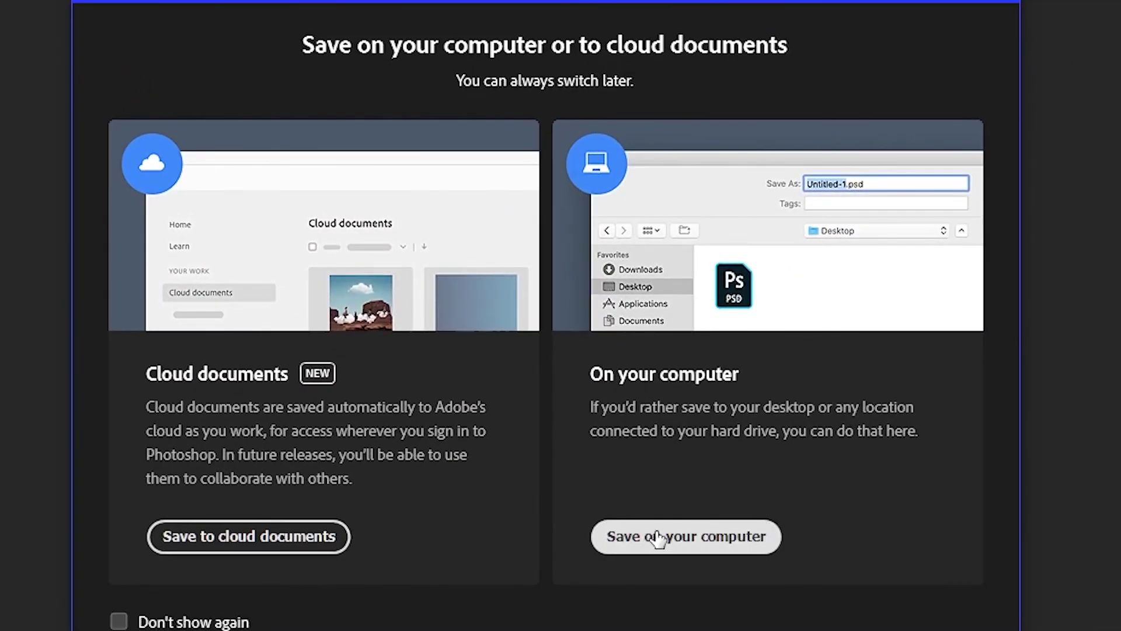
pyautogui.click(658, 536)
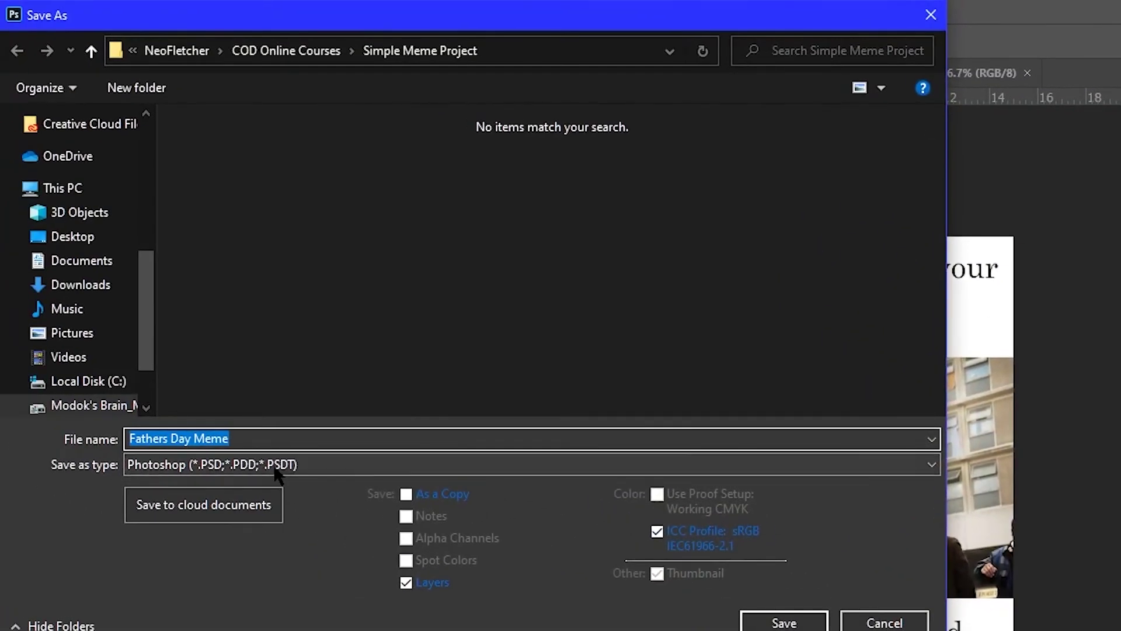
pyautogui.click(279, 466)
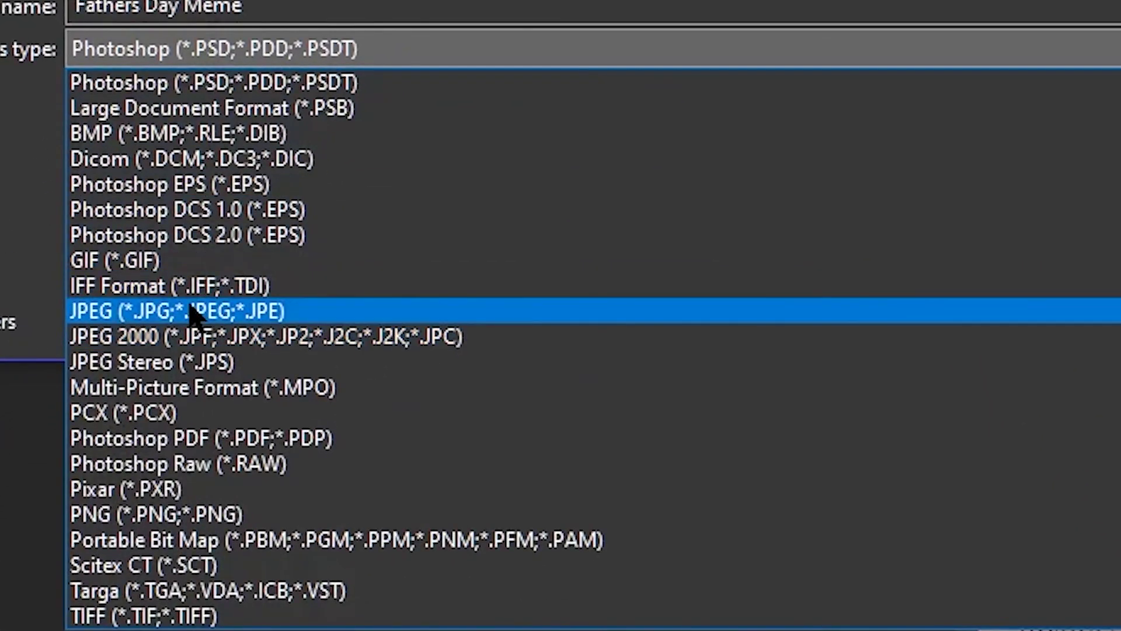
pyautogui.click(201, 315)
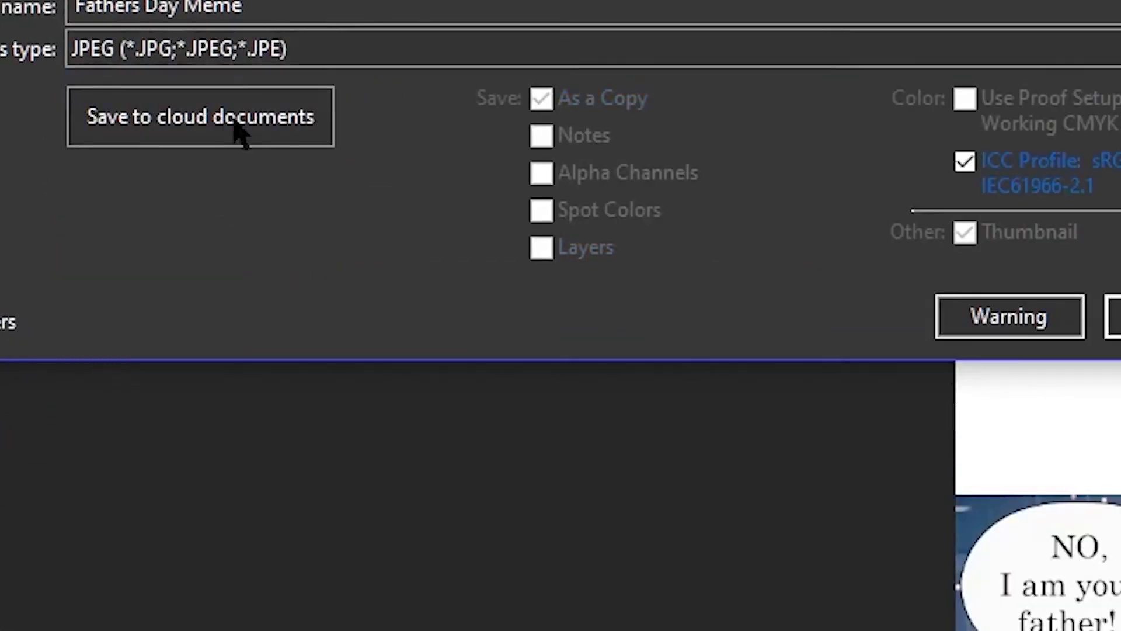
# Name the JPEG copy "Fathers Day Meme_1" and save it at Maximum quality 12 with the Baseline ("Standard") format.
pyautogui.click(271, 5)
pyautogui.doubleClick(270, 6)
pyautogui.click(270, 5)
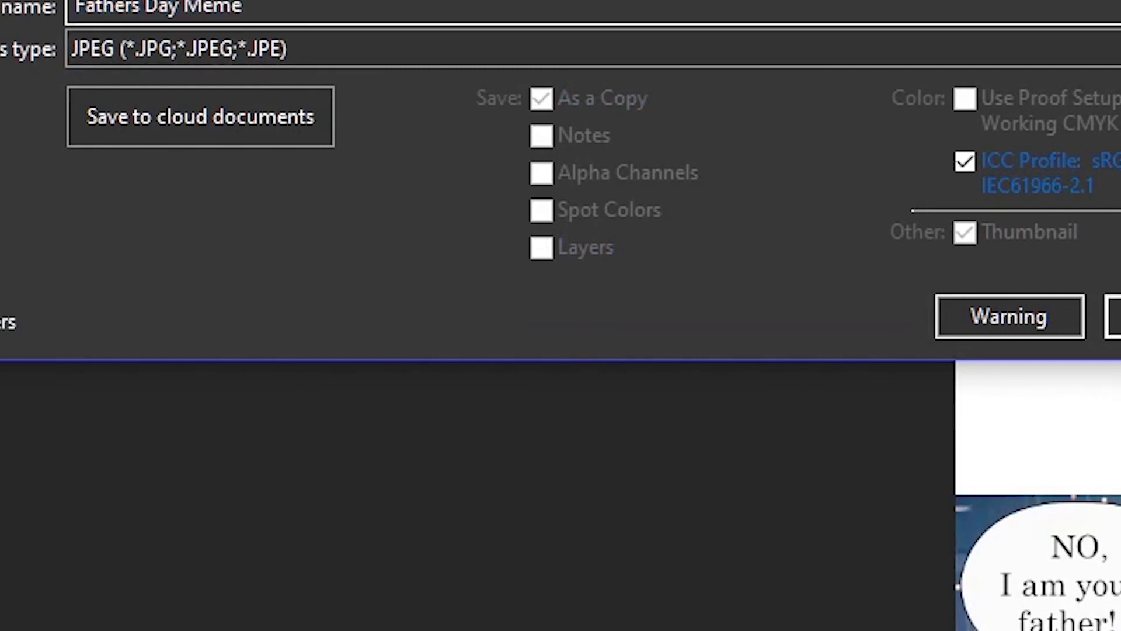
pyautogui.write('_1')
pyautogui.click(372, 54)
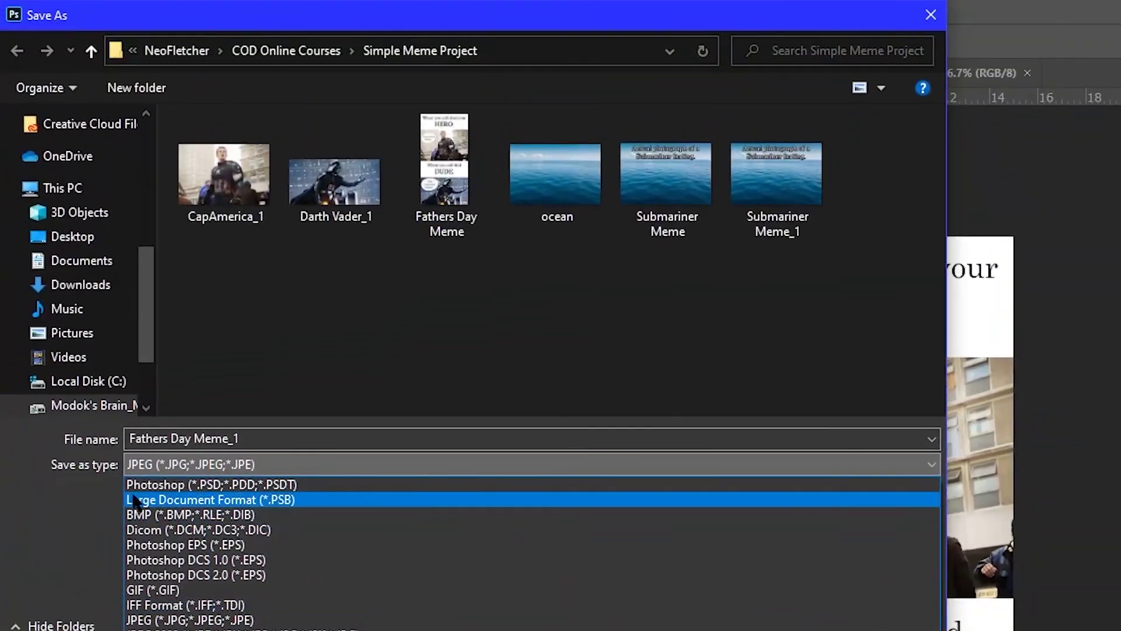
pyautogui.click(92, 423)
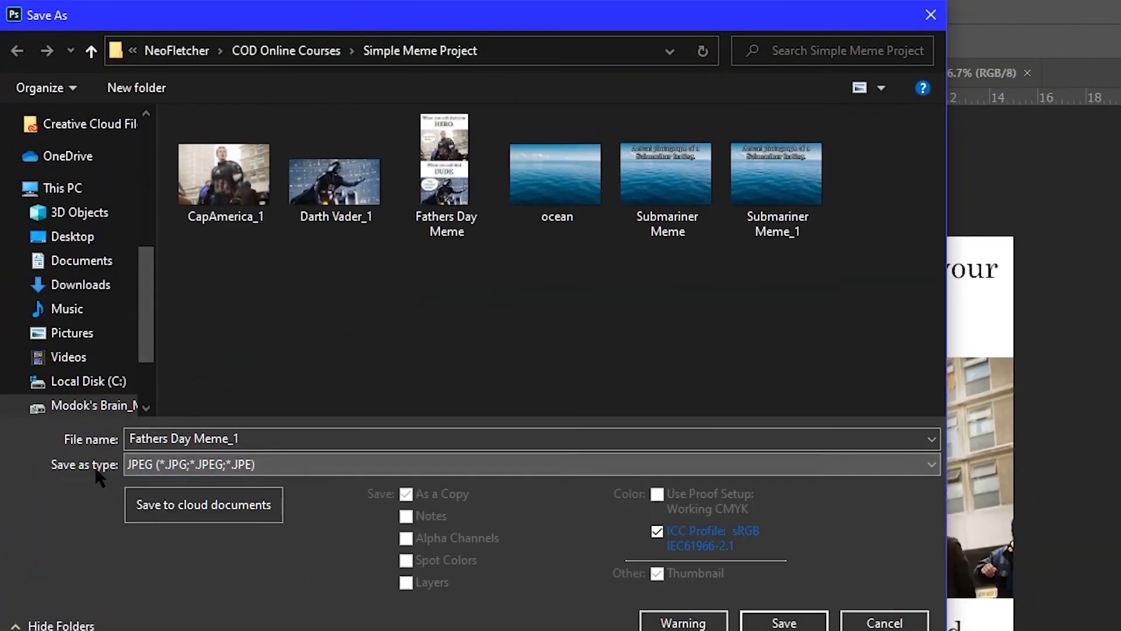
pyautogui.click(753, 624)
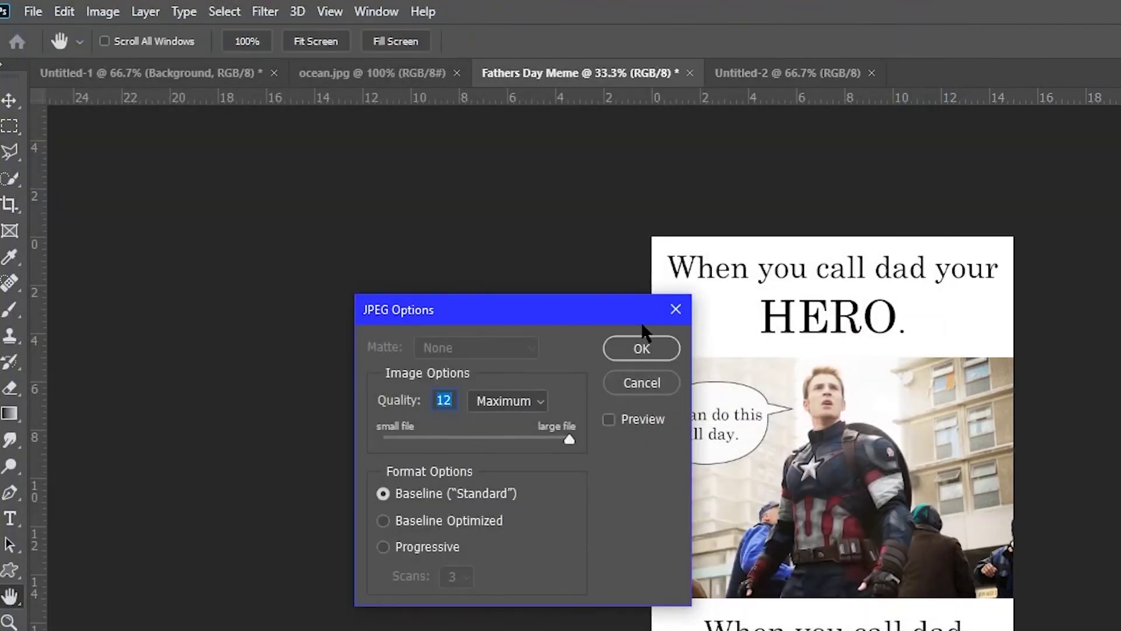
pyautogui.click(642, 344)
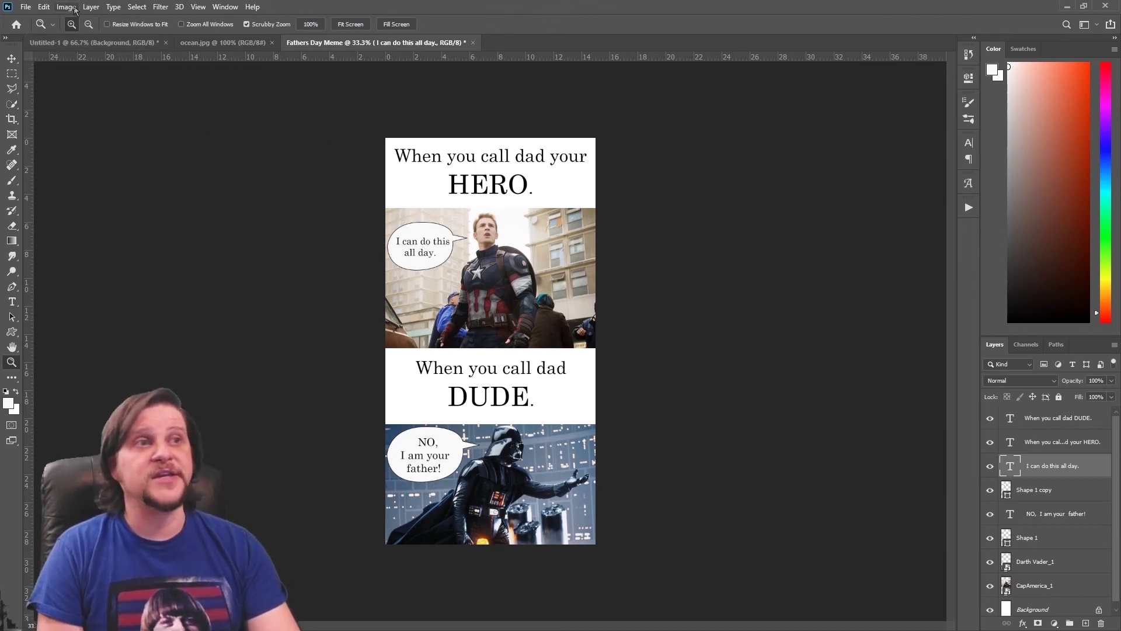
# Group all layers from the "When you call dad DUDE." caption down to CapAmerica_1, and ungroup them again.
pyautogui.click(1051, 418)
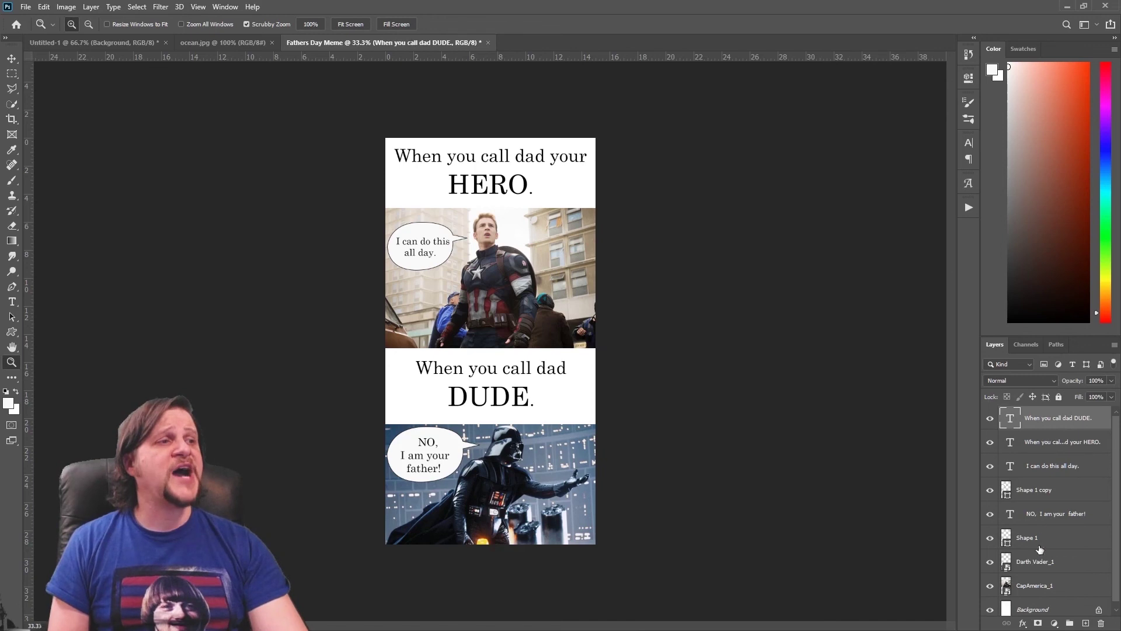
pyautogui.scroll(-1, 1047, 562)
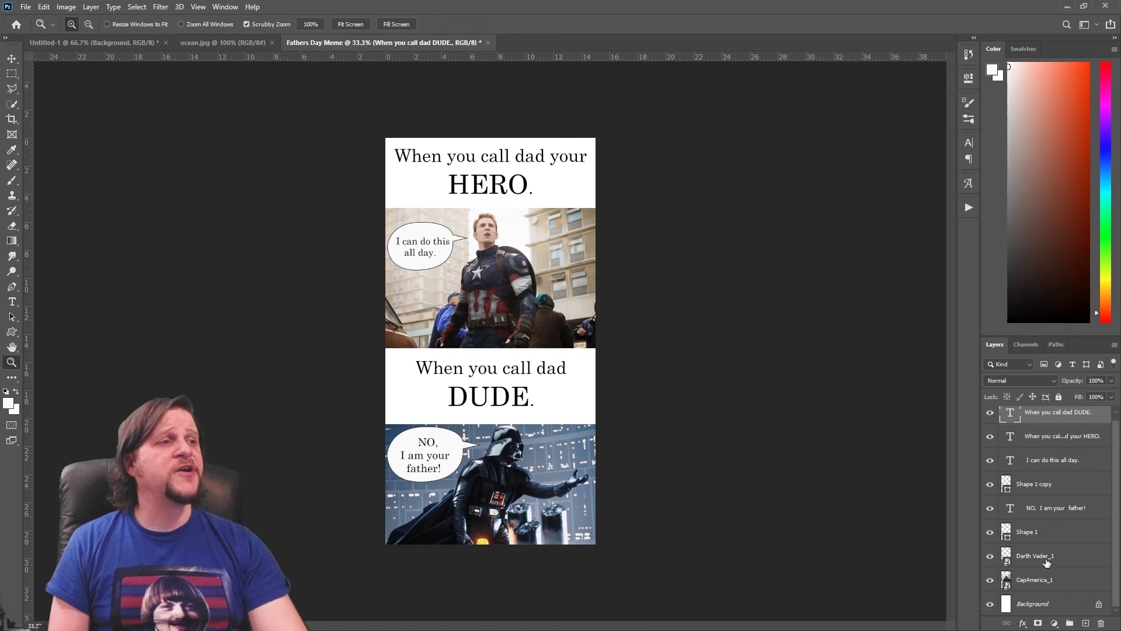
pyautogui.keyDown('shift'); pyautogui.click(1068, 582); pyautogui.keyUp('shift')
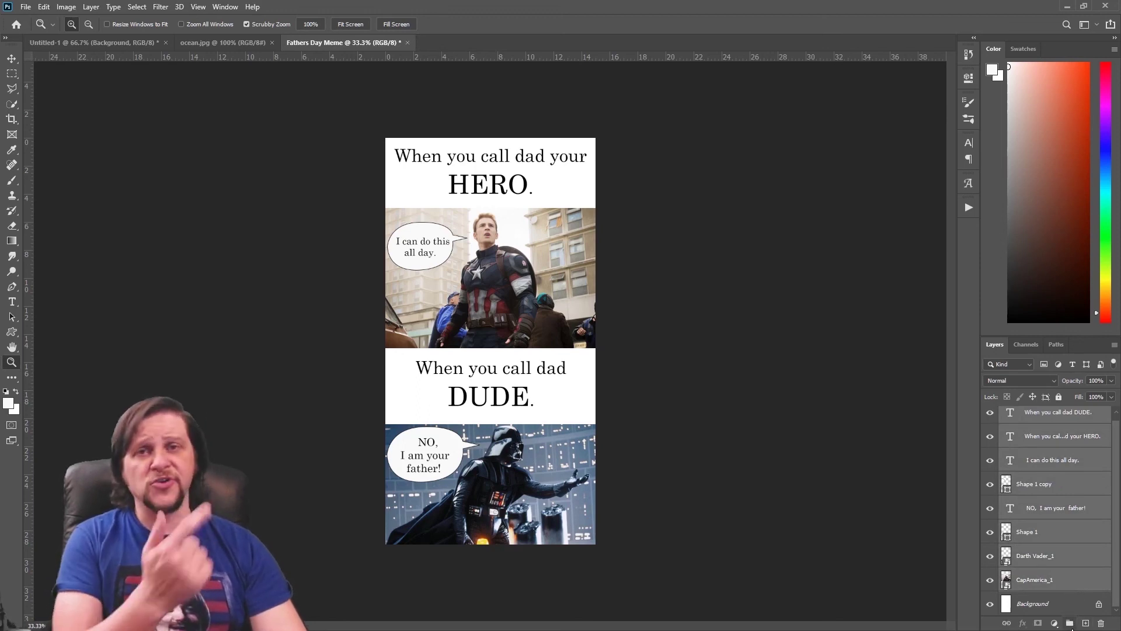
pyautogui.click(1070, 624)
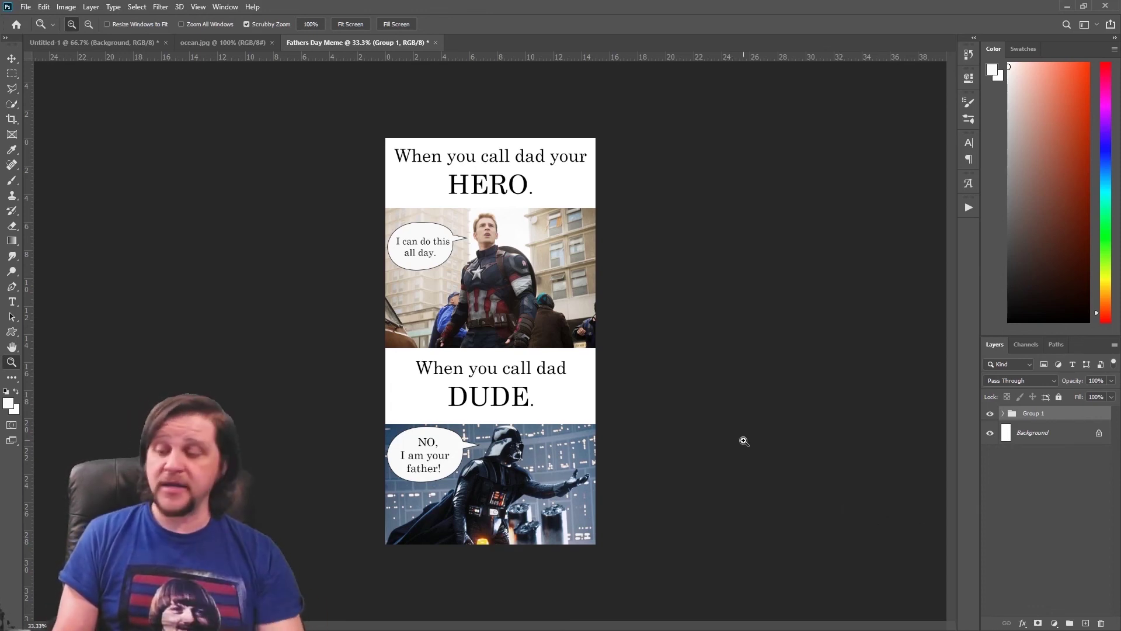
pyautogui.hotkey('ctrl', 'shift', 'g')
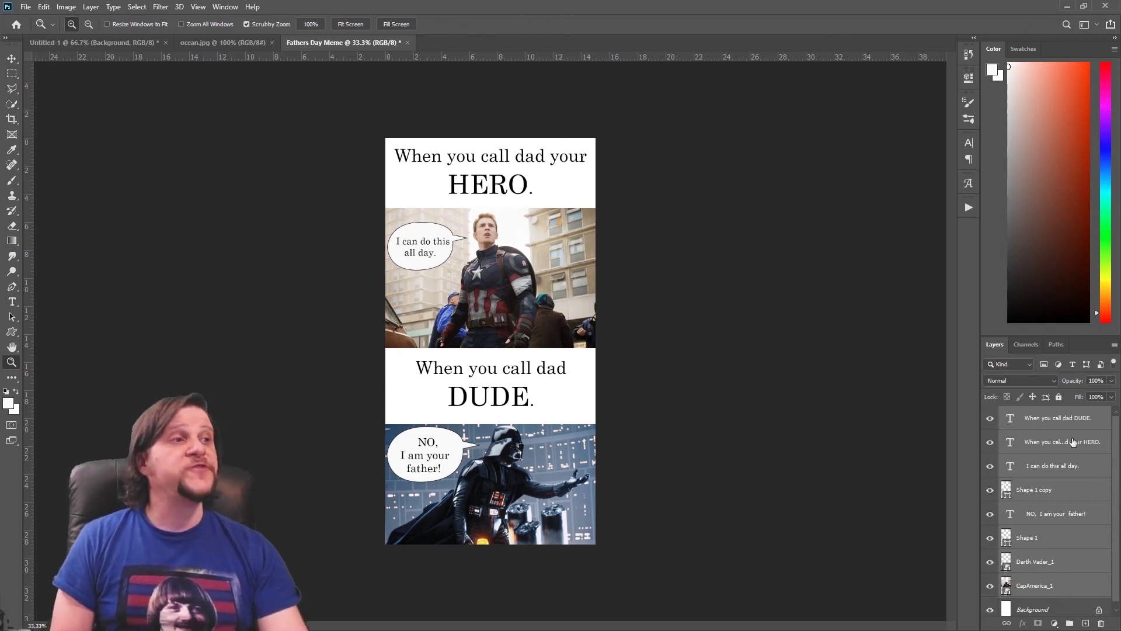
# Add a Brightness/Contrast adjustment layer above the "When you call dad DUDE." layer and raise its brightness slightly.
pyautogui.click(1081, 416)
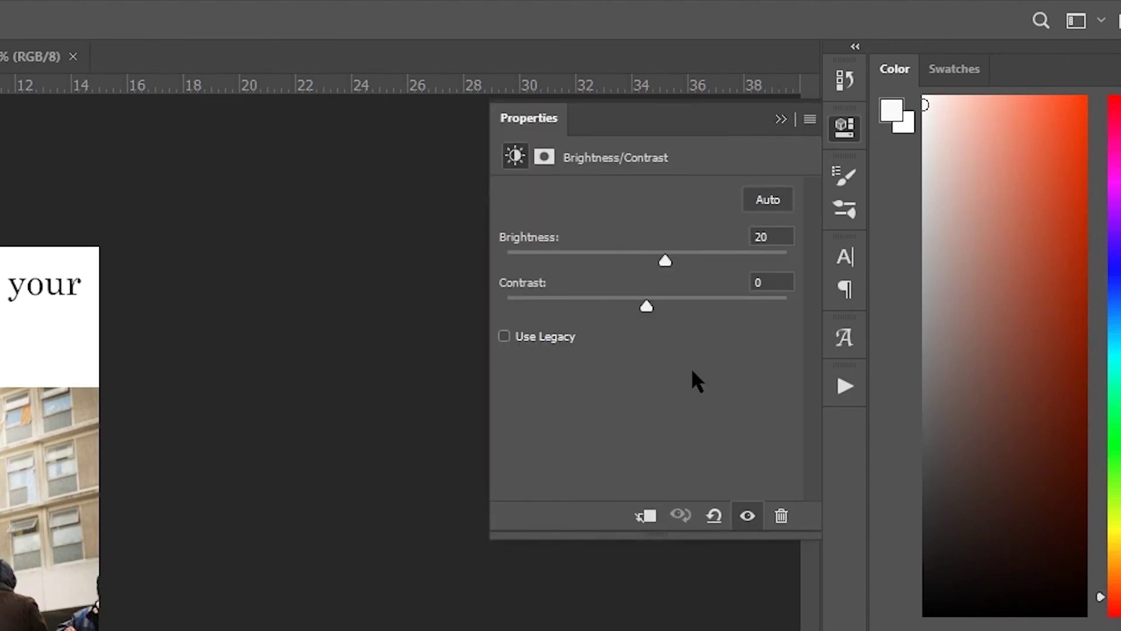
pyautogui.moveTo(666, 261); pyautogui.dragTo(647, 265)
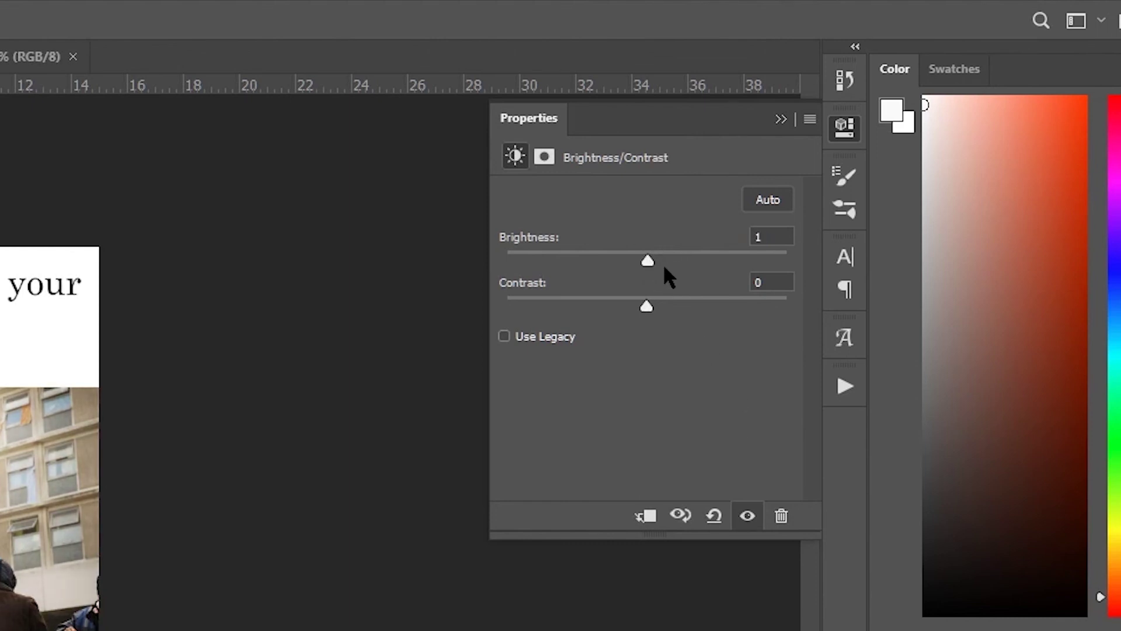
pyautogui.moveTo(647, 262)
pyautogui.mouseDown()
pyautogui.moveTo(665, 261)
pyautogui.moveTo(642, 261)
pyautogui.mouseUp()
pyautogui.moveTo(646, 262); pyautogui.dragTo(672, 269)
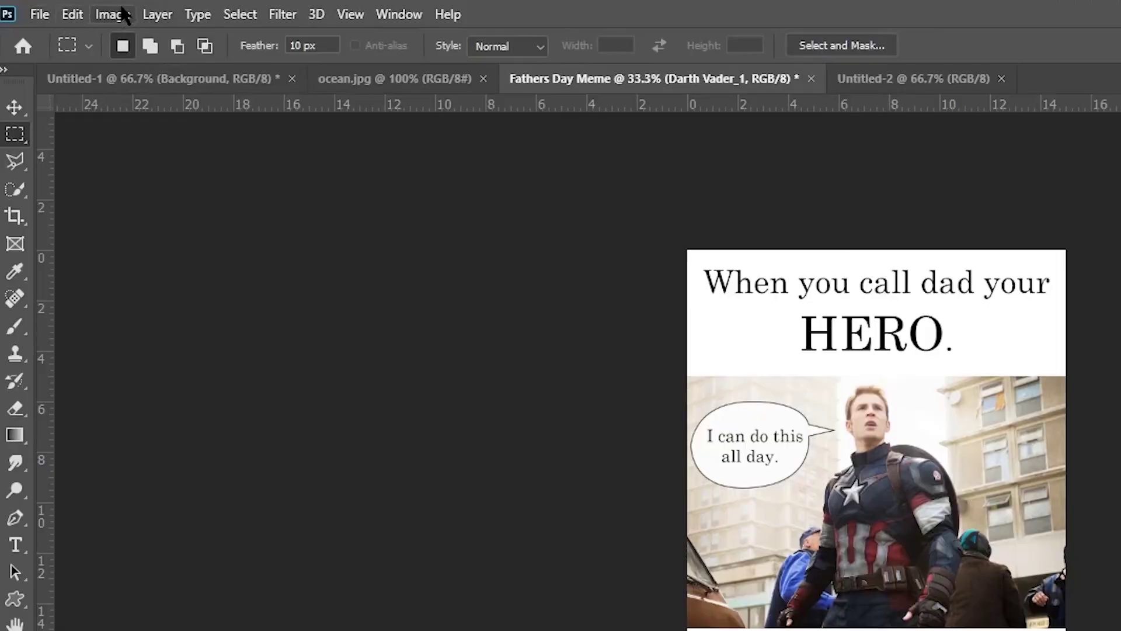
# Try a direct Brightness/Contrast adjustment on the Darth Vader_1 layer with brightness 29.
pyautogui.click(69, 8)
pyautogui.moveTo(157, 69)
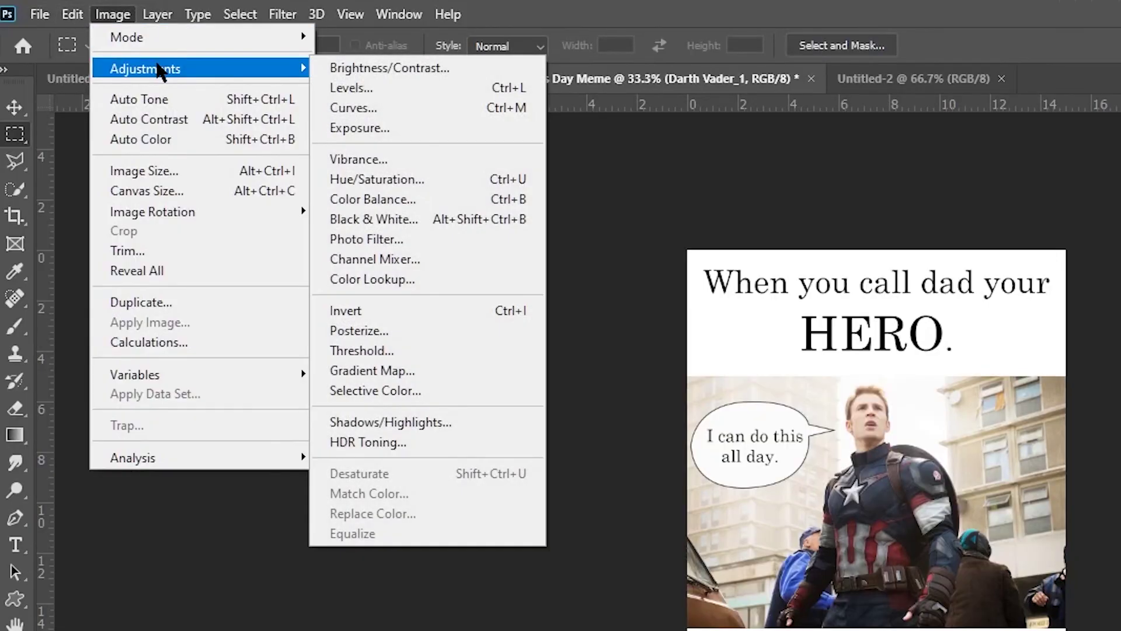
pyautogui.click(359, 71)
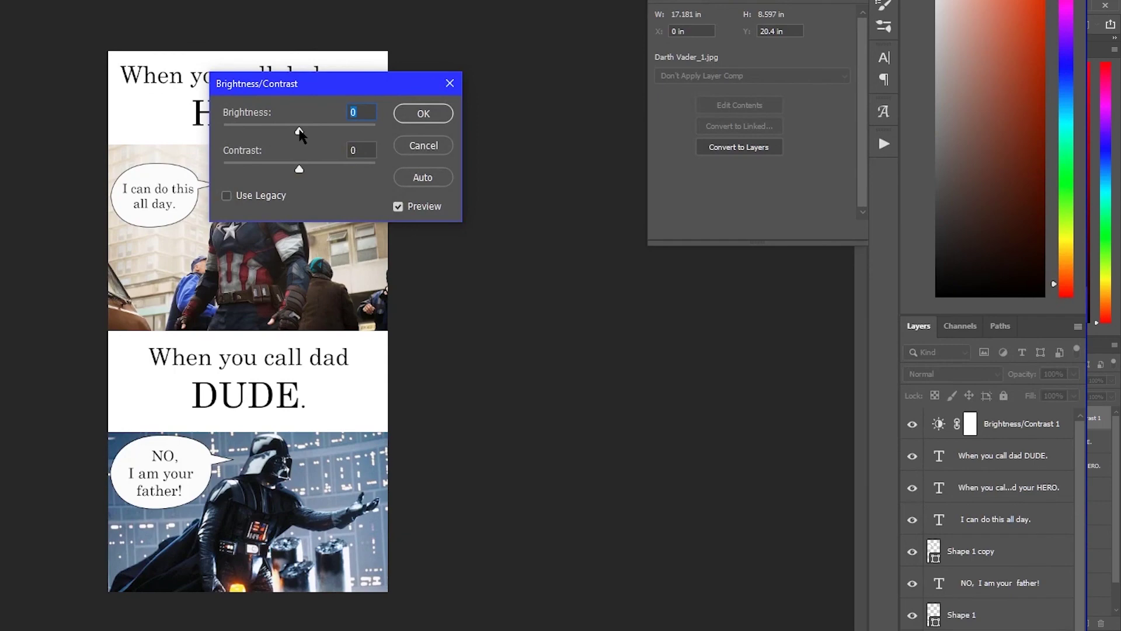
pyautogui.moveTo(299, 132)
pyautogui.mouseDown()
pyautogui.moveTo(328, 140)
pyautogui.moveTo(314, 134)
pyautogui.mouseUp()
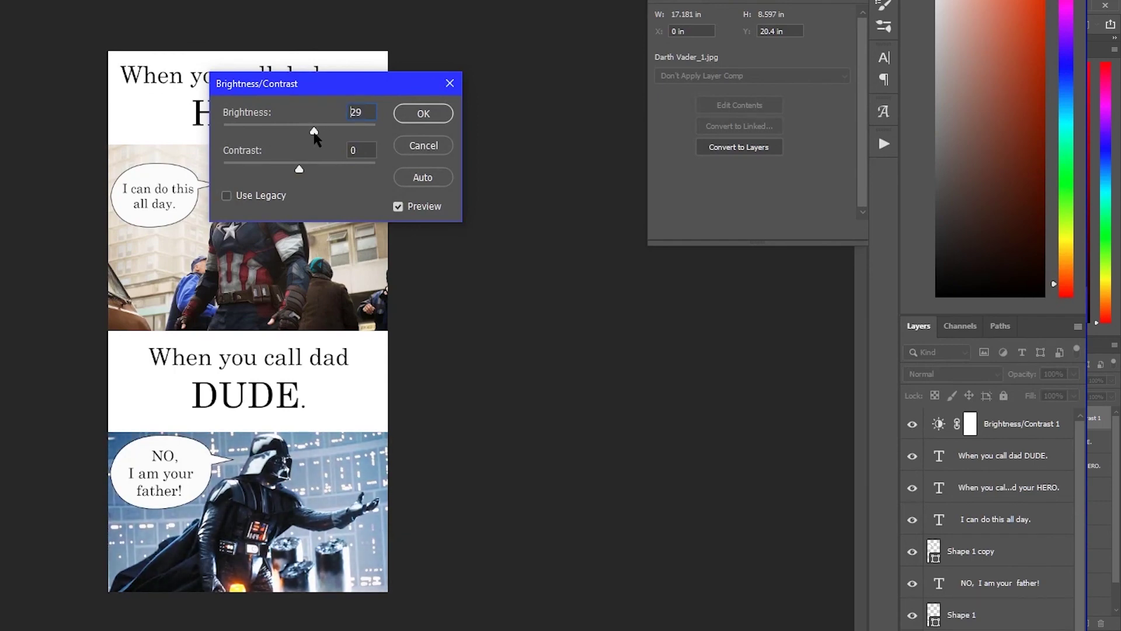
pyautogui.click(421, 146)
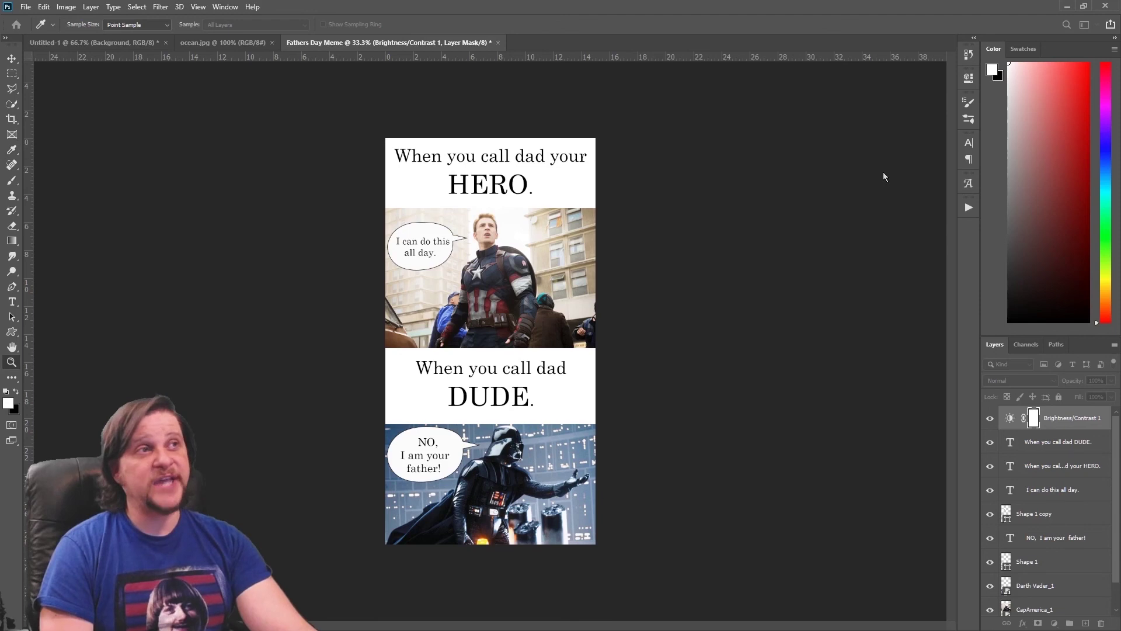
pyautogui.press('z')
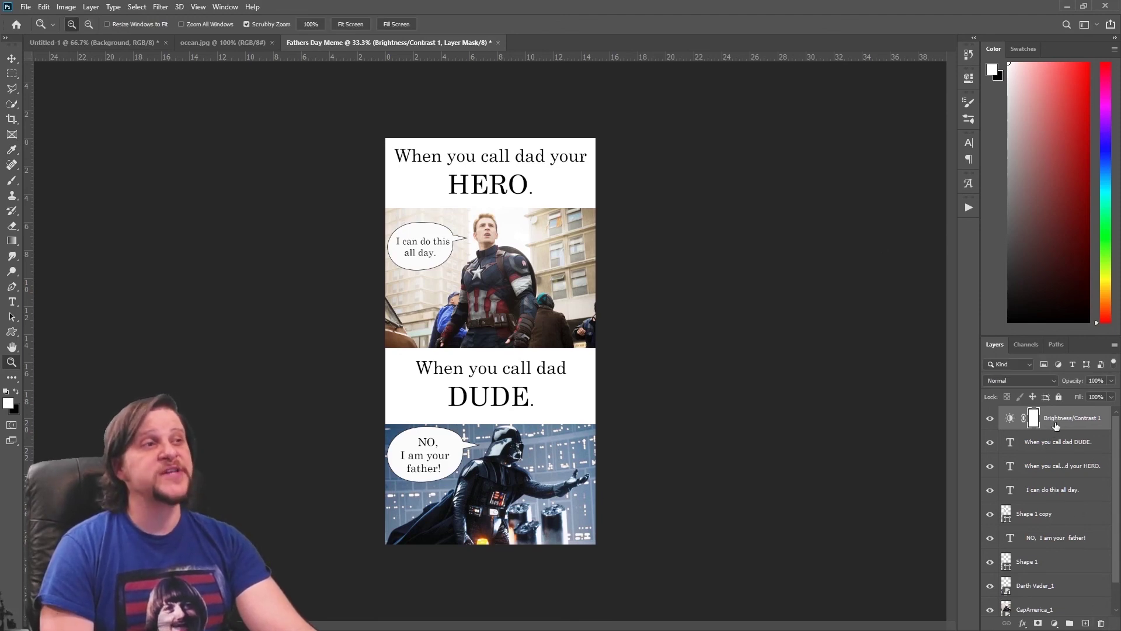